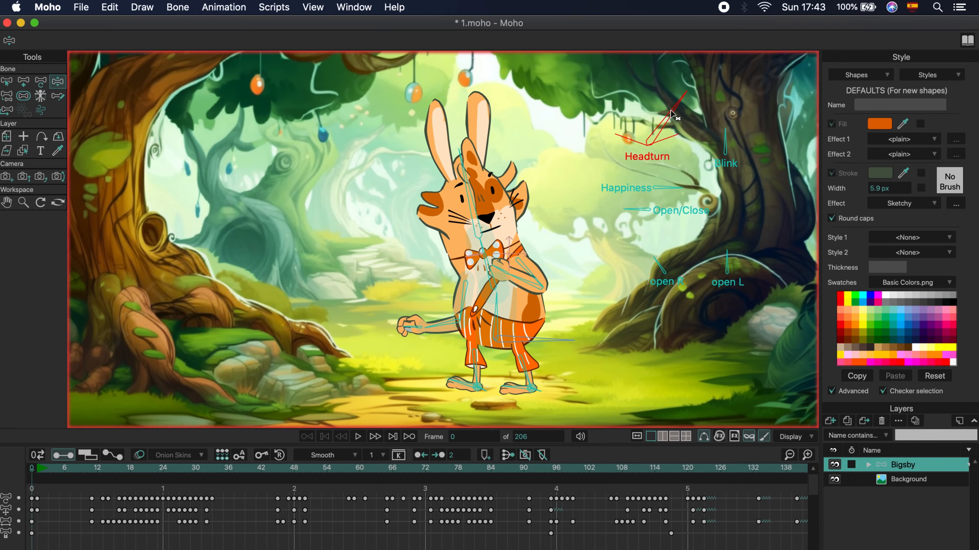
- Pose the rabbit at frame 0 by rotating the Happiness control, raising the forearm and tilting the torso
left_click(664, 180)
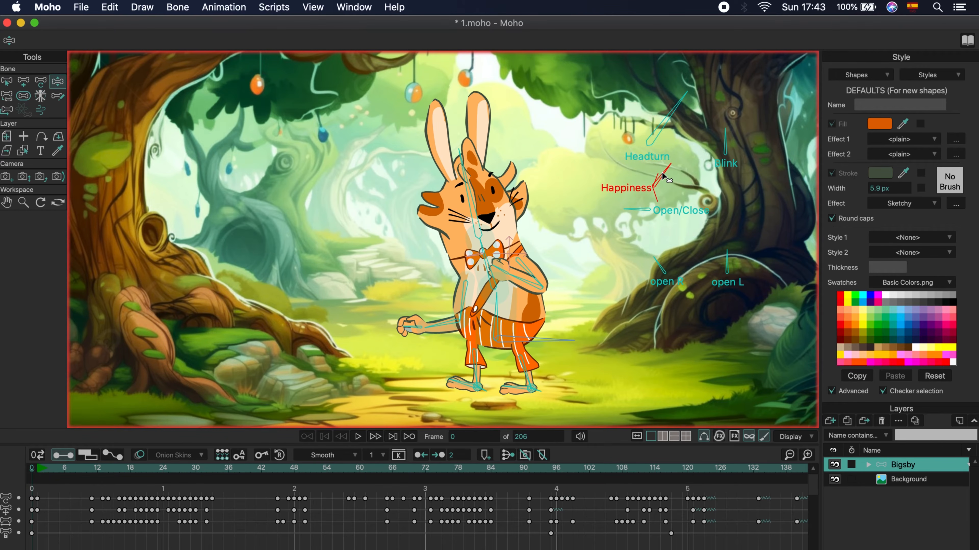
left_click_drag(441, 326, 453, 291)
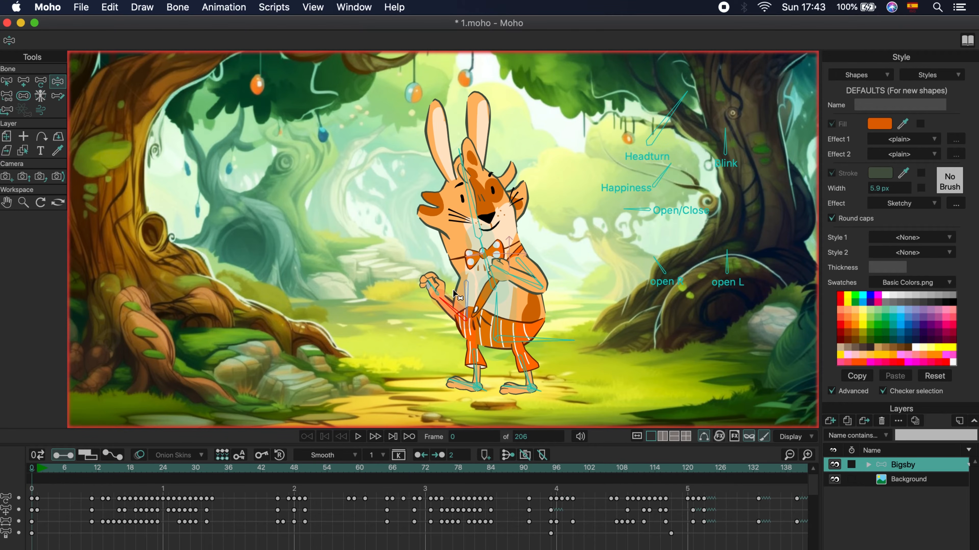
left_click_drag(494, 319, 490, 308)
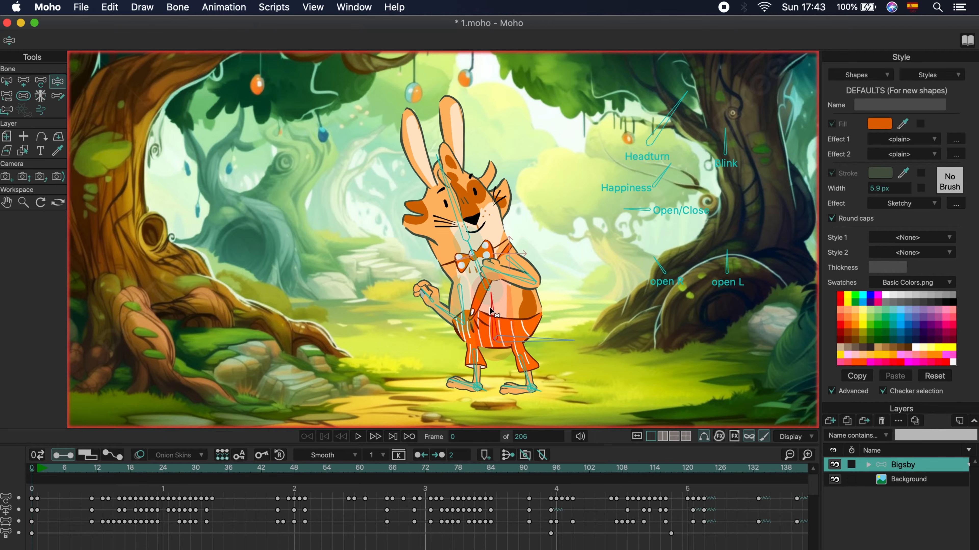
mouse_move(542, 342)
left_mouse_down()
mouse_move(529, 262)
mouse_move(516, 253)
mouse_move(542, 330)
mouse_move(559, 334)
left_mouse_up()
- Adjust the rabbit's face by rotating the Headturn, Open/Close and Blink control bones
left_click_drag(664, 116, 642, 112)
left_click(643, 203)
left_click_drag(648, 201, 641, 216)
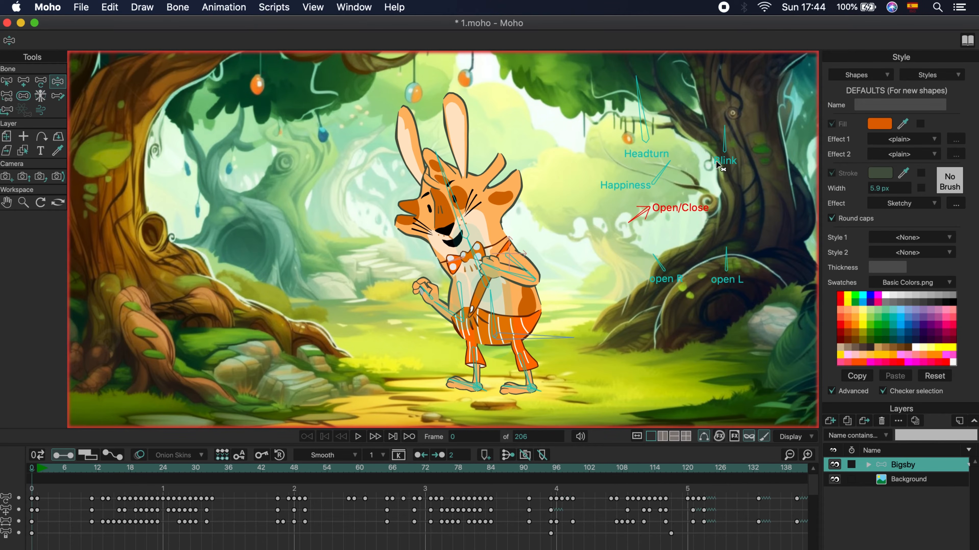
left_click(725, 144)
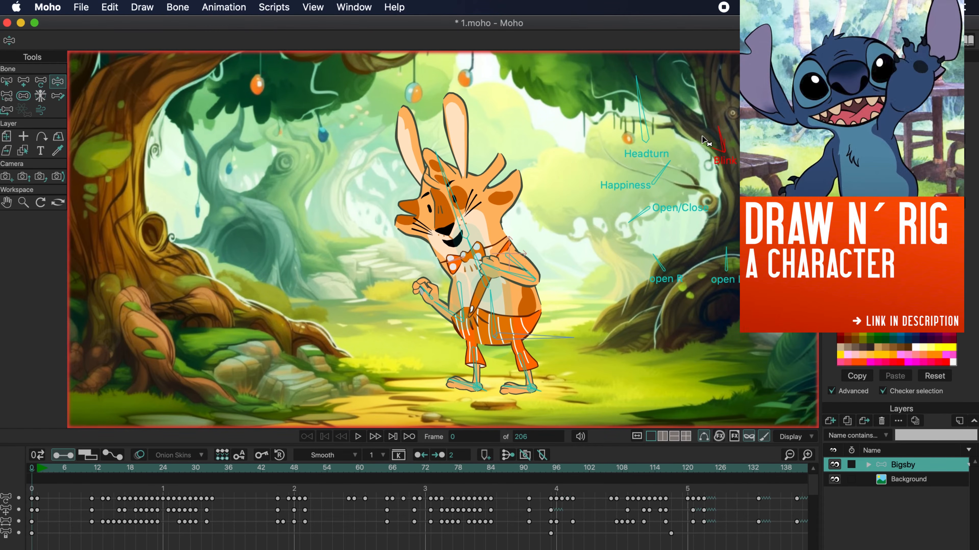
mouse_move(632, 109)
left_mouse_down()
mouse_move(613, 112)
mouse_move(656, 112)
mouse_move(632, 113)
mouse_move(643, 113)
left_mouse_up()
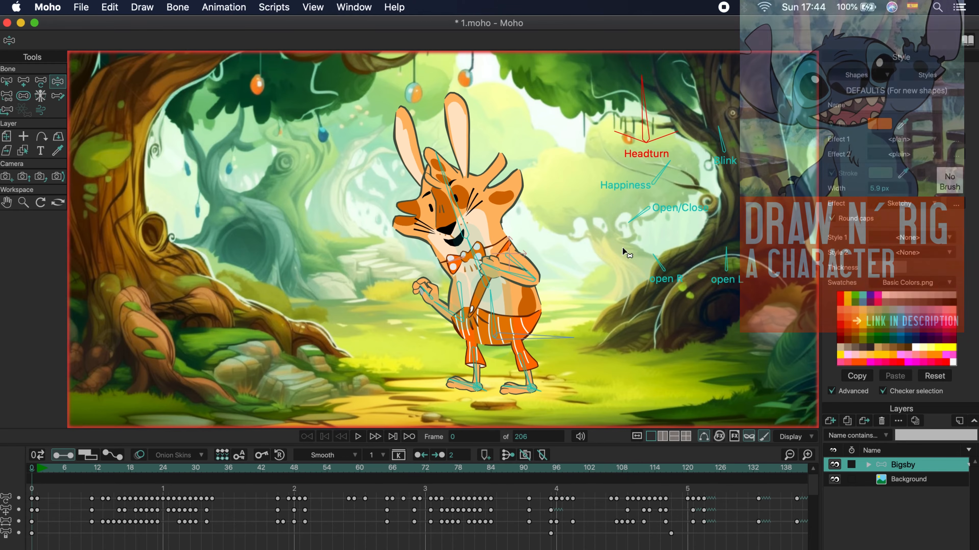
- Rotate the open R control upright, raise the rabbit's forearm further and play the animation
left_click(656, 261)
left_click_drag(653, 255, 664, 225)
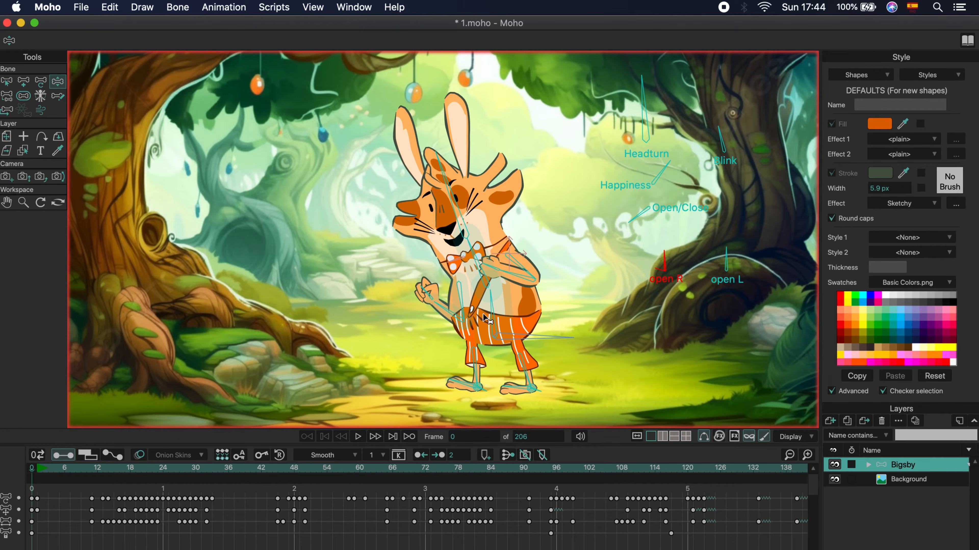
left_click_drag(447, 308, 436, 303)
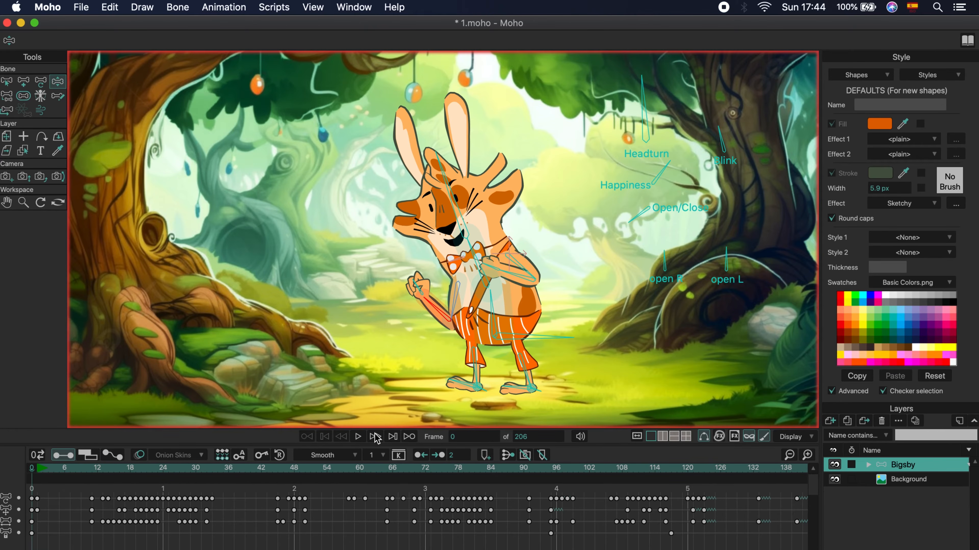
left_click(357, 436)
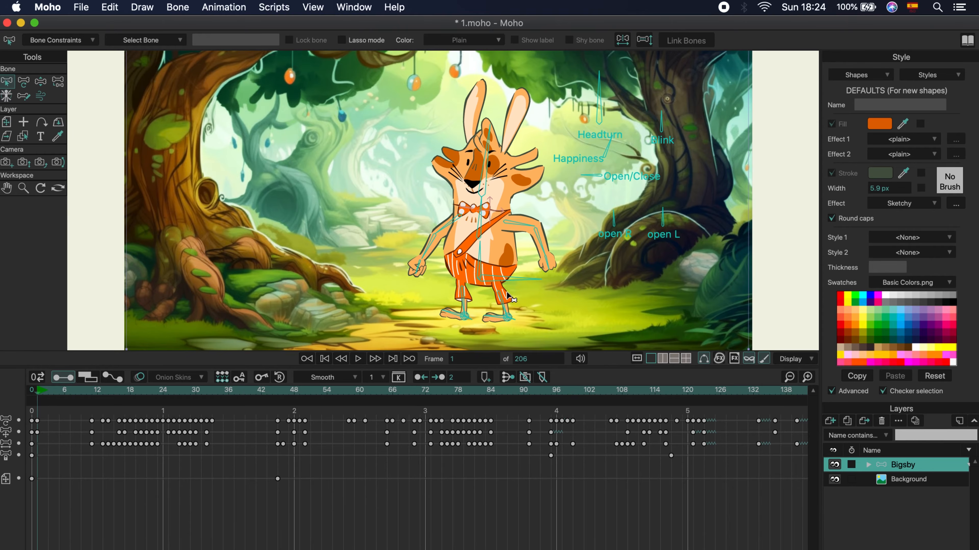
- Enlarge the canvas area to fit the whole scene and turn on Show Output Only
scroll(512, 299, "down", 2)
left_click_drag(595, 369, 589, 452)
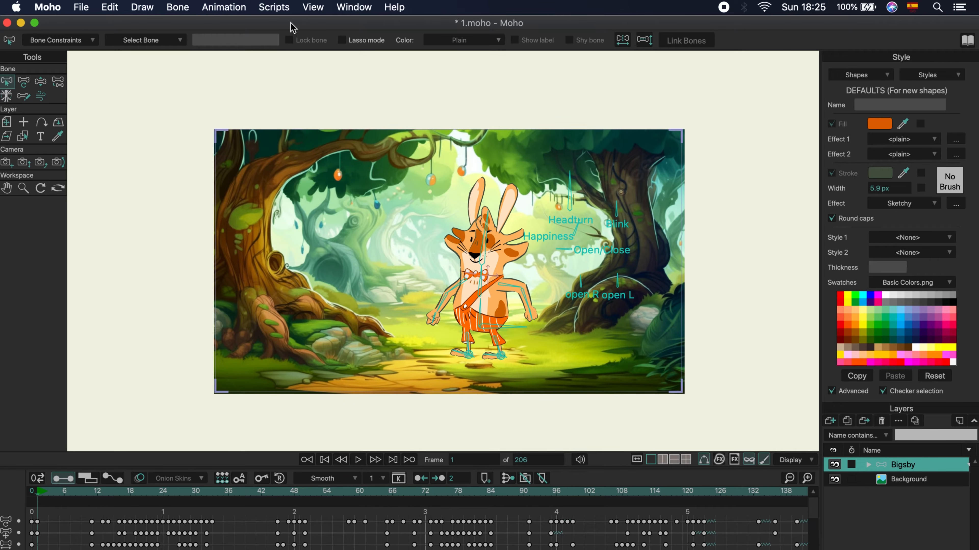
left_click(315, 9)
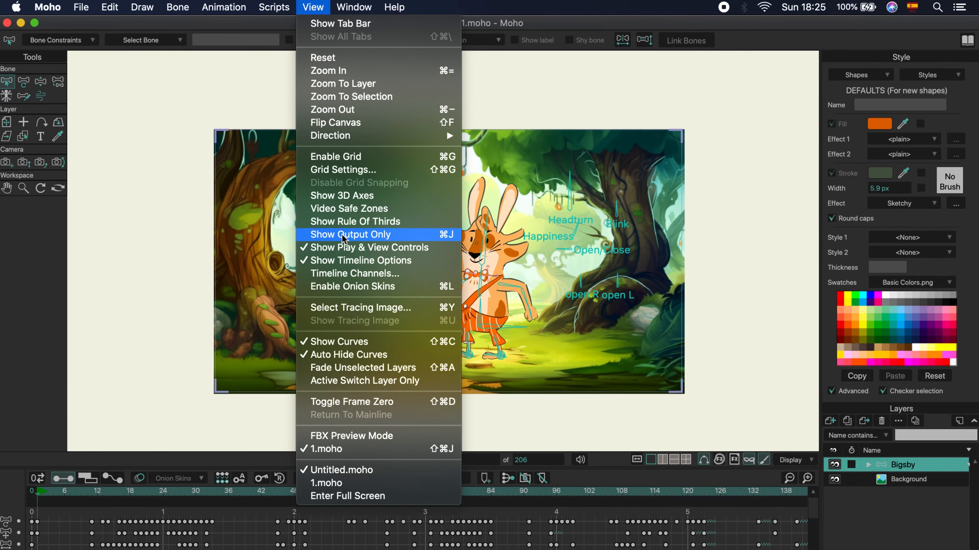
left_click(378, 238)
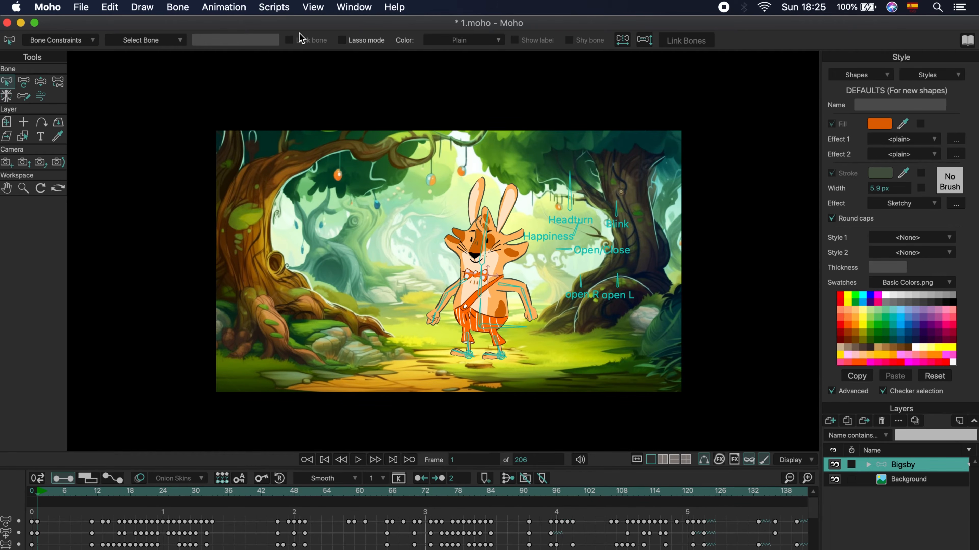
- Try scaling the Background layer up to 195.6% and undo the scaling
left_click(913, 484)
left_click_drag(683, 393, 794, 450)
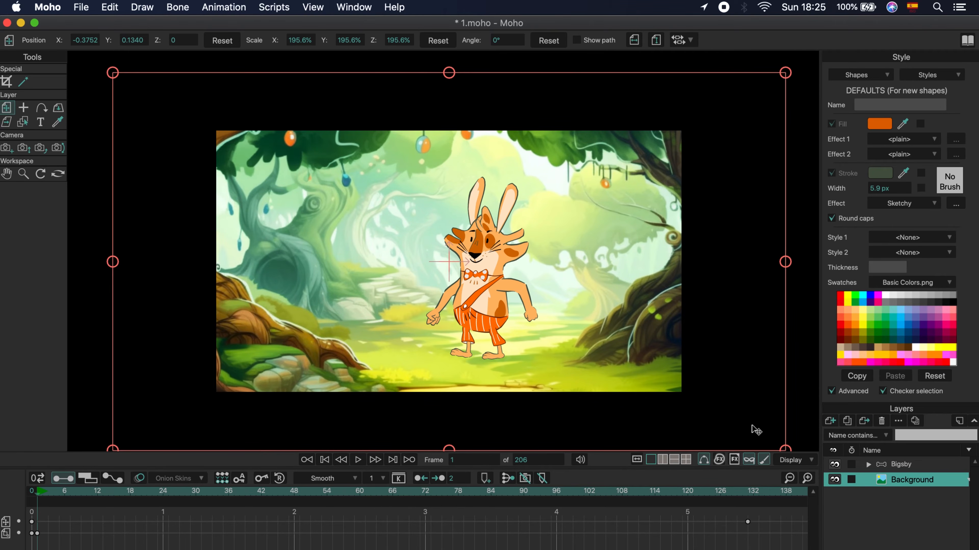
key("super+z")
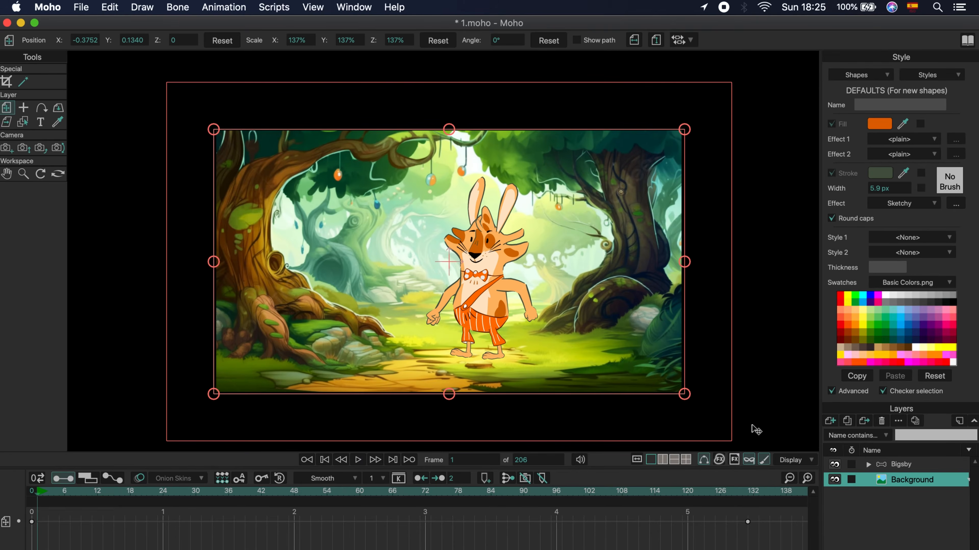
- Turn off Show Output Only so the area outside the frame is shown, and frame the rabbit closely
left_click(318, 9)
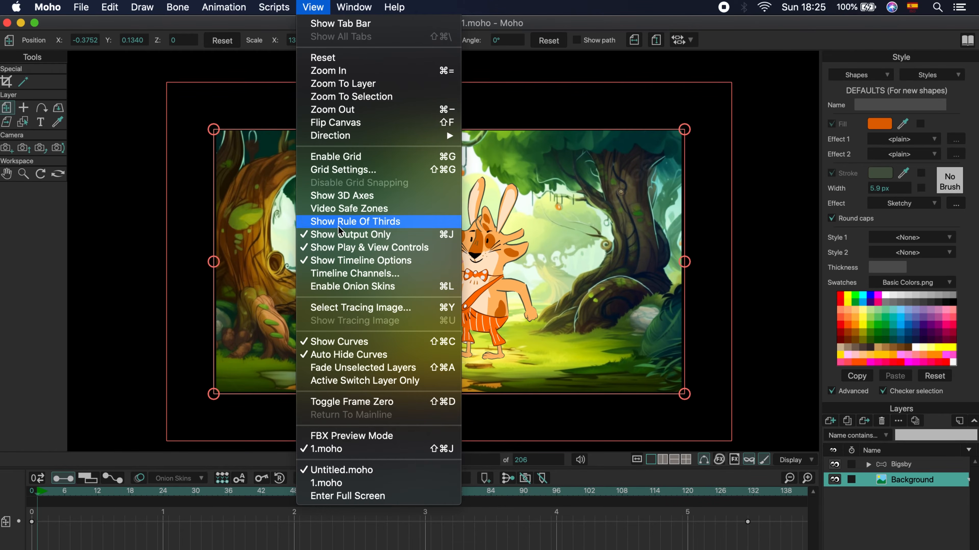
left_click(381, 236)
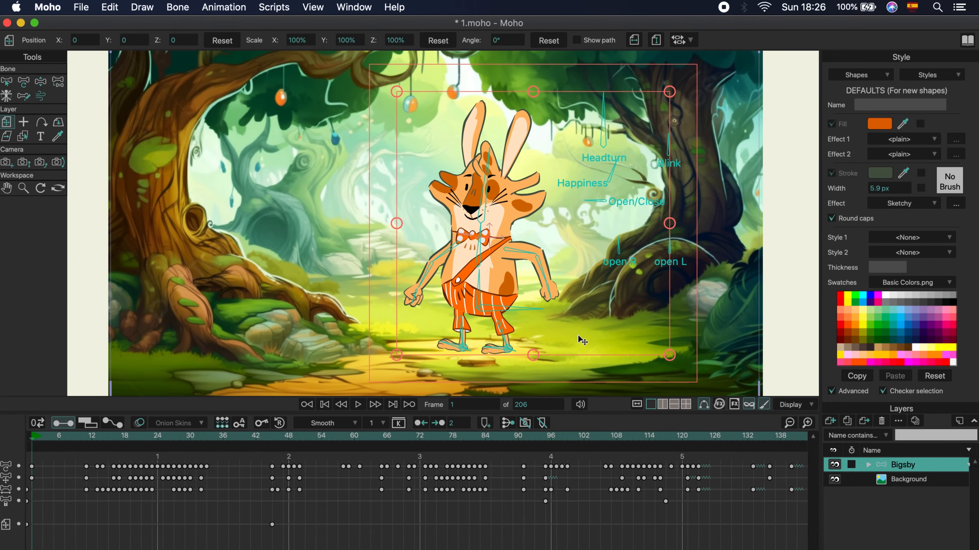
scroll(578, 337, "down", 2)
scroll(578, 337, "up", 4)
left_click_drag(579, 335, 609, 337)
scroll(608, 336, "up", 1)
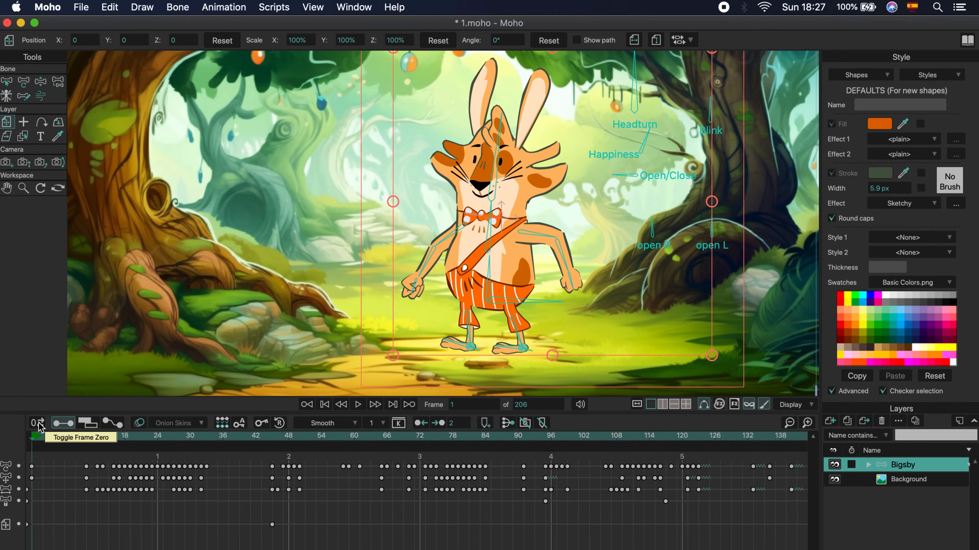
- Compare the rabbit's setup pose at frame zero with its animated pose at frame 42
left_click(40, 425)
left_click_drag(159, 439, 254, 449)
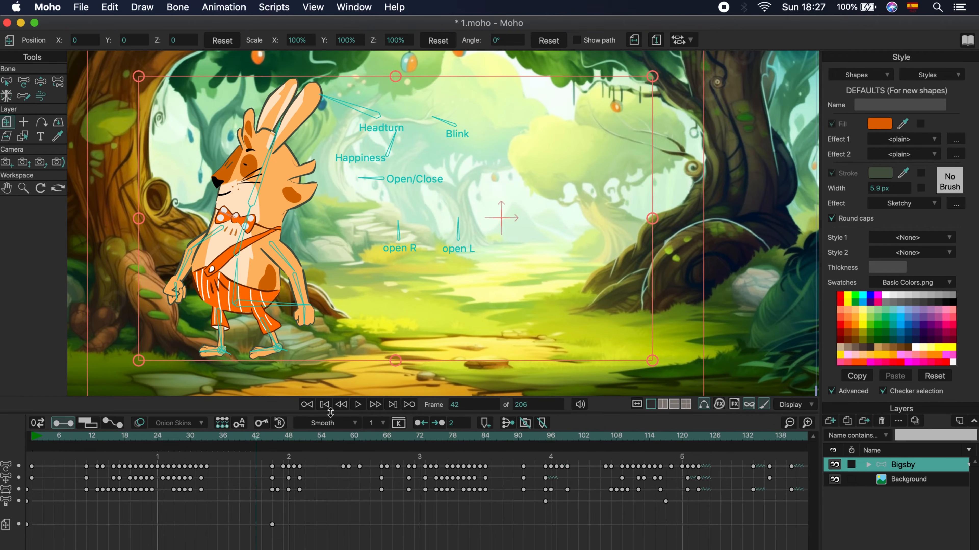
left_click(325, 405)
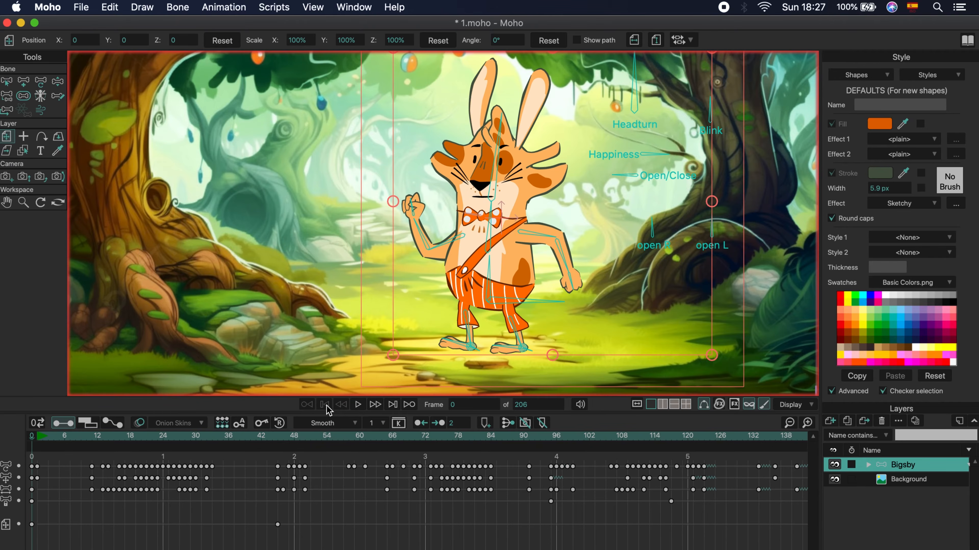
left_click(263, 440)
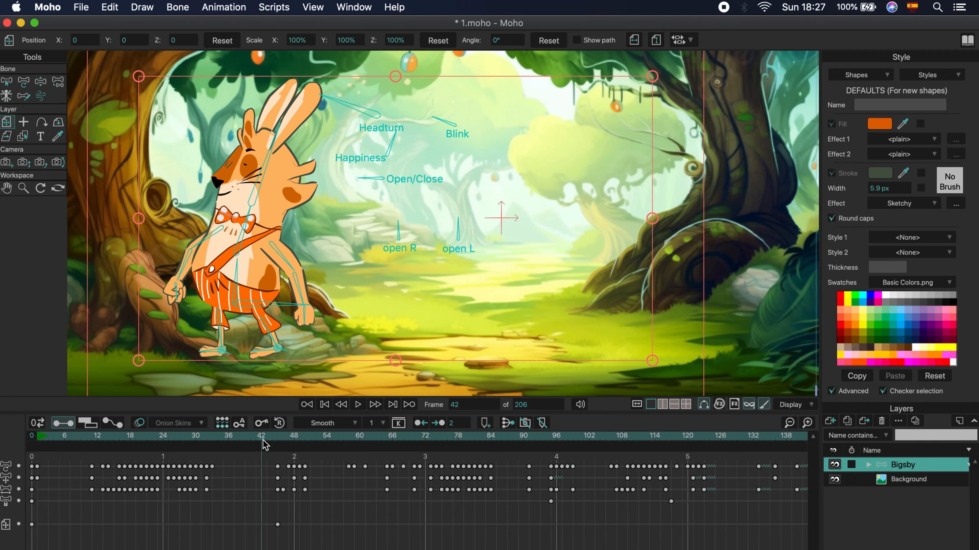
left_click(40, 423)
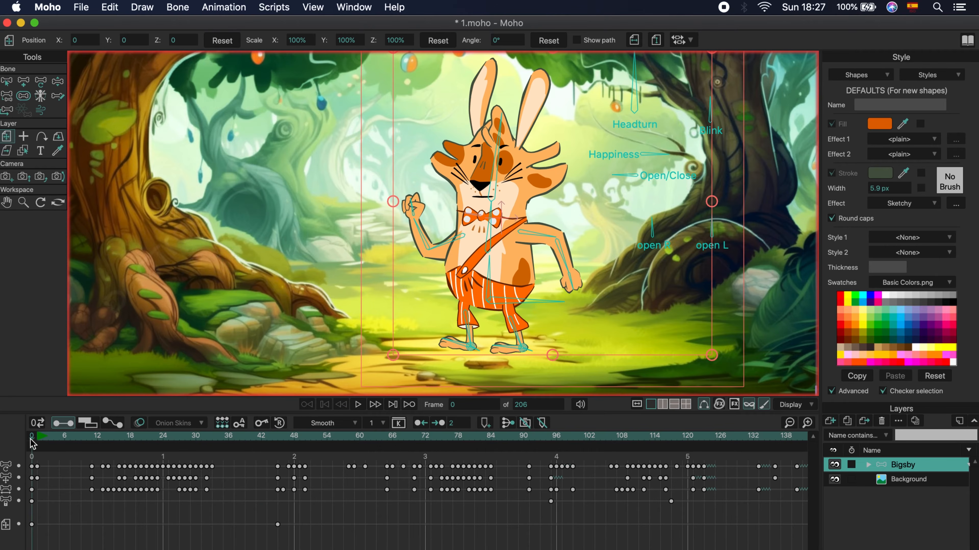
left_click(40, 426)
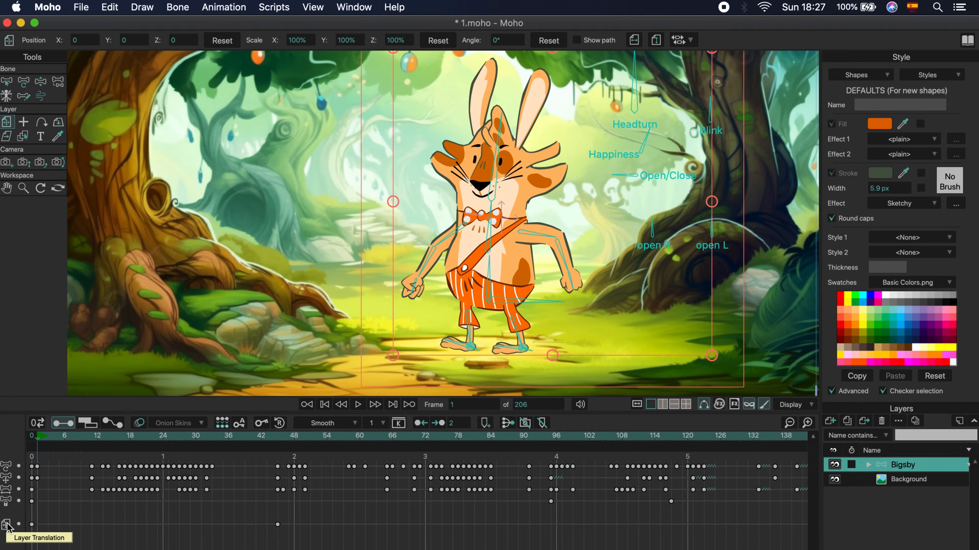
- Try shifting the Bigsby layer to a later start in the Sequencer, scrub to frame 93 and undo the shift
left_click(87, 423)
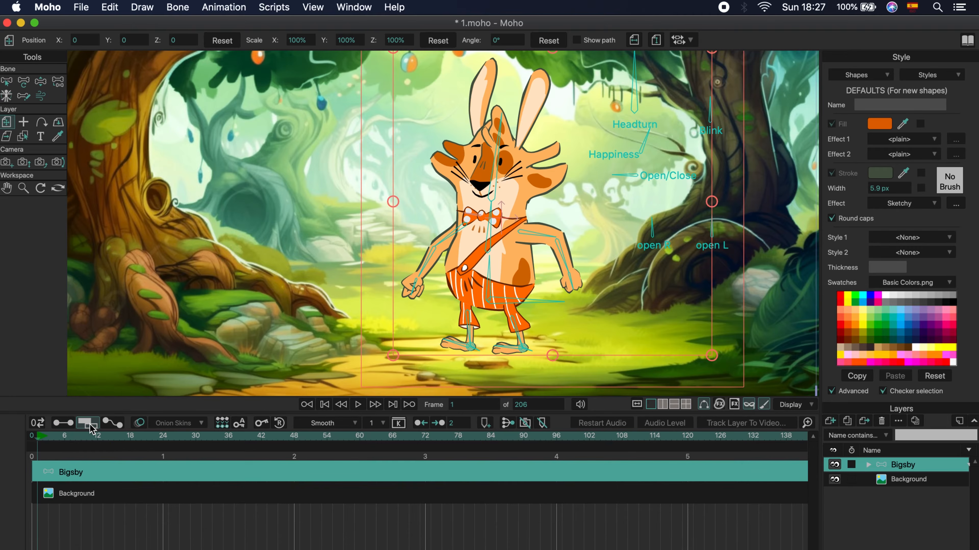
left_click_drag(103, 478, 324, 469)
left_click_drag(119, 441, 543, 439)
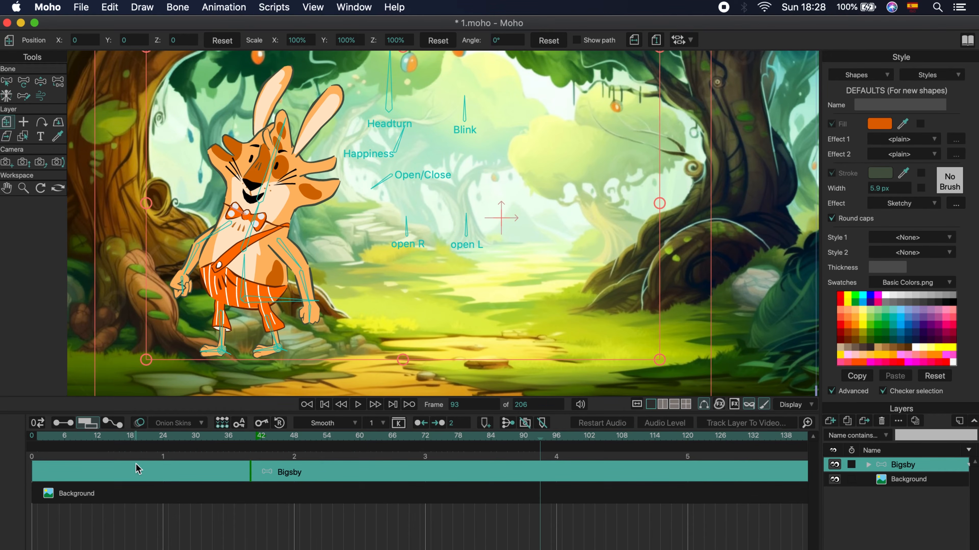
key("super+z")
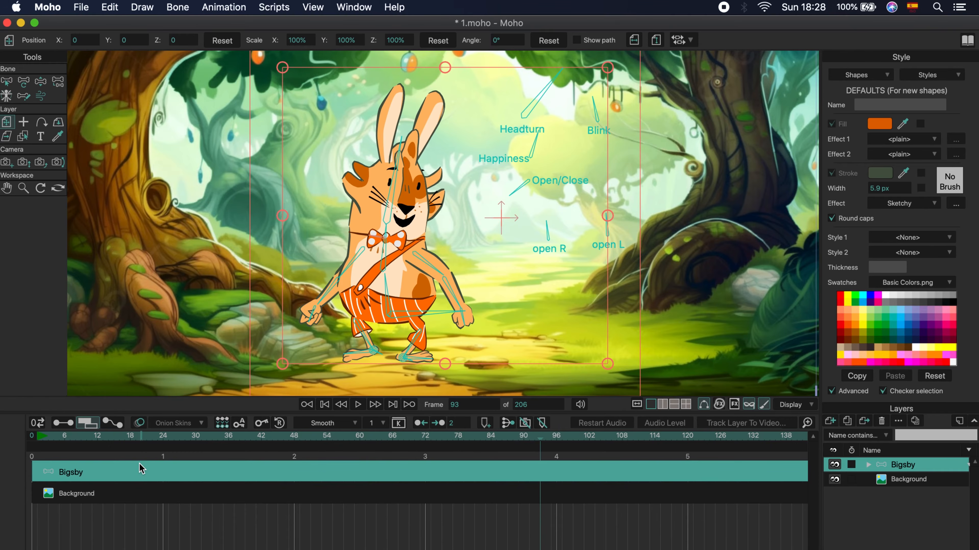
- Show the timeline in graph mode and make its area taller
left_click(112, 424)
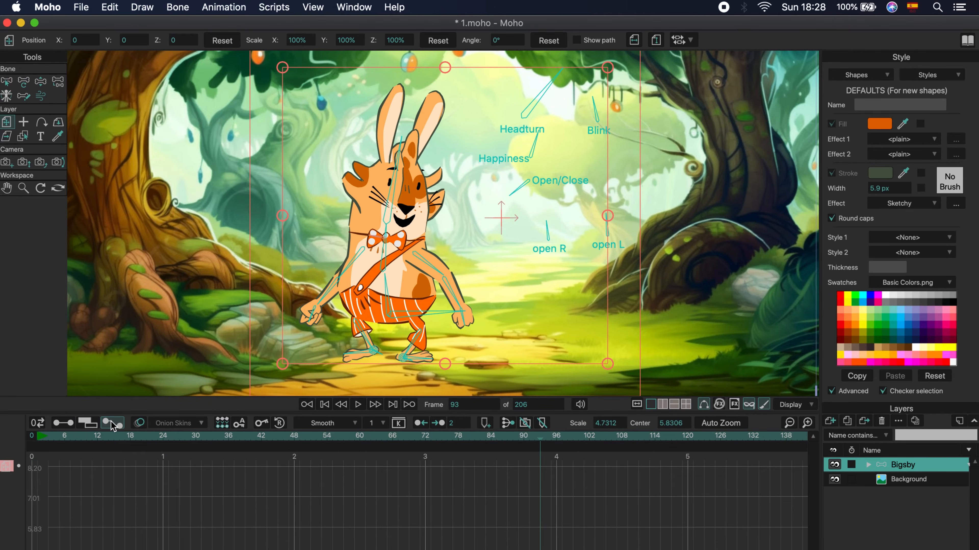
left_click_drag(598, 396, 598, 332)
scroll(506, 258, "down", 1)
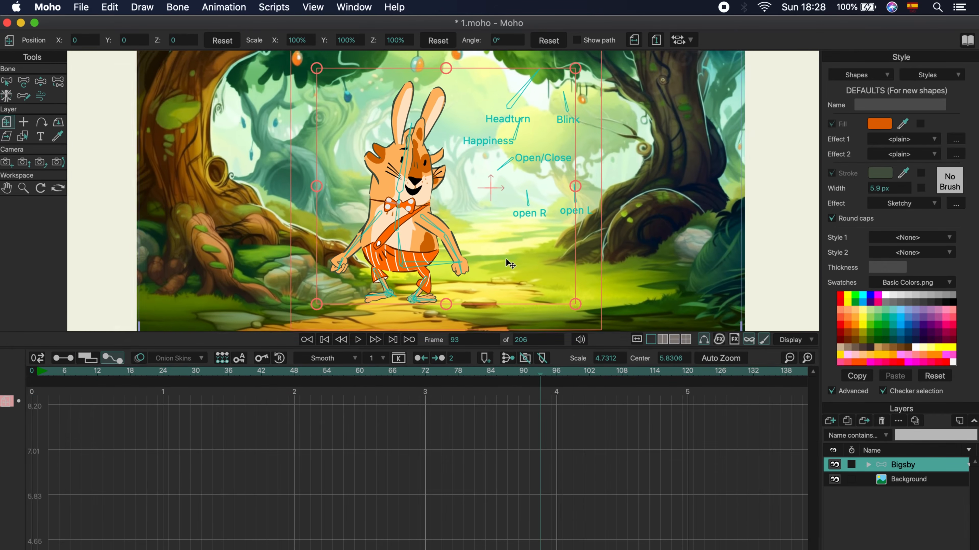
scroll(506, 258, "up", 5)
scroll(510, 262, "down", 5)
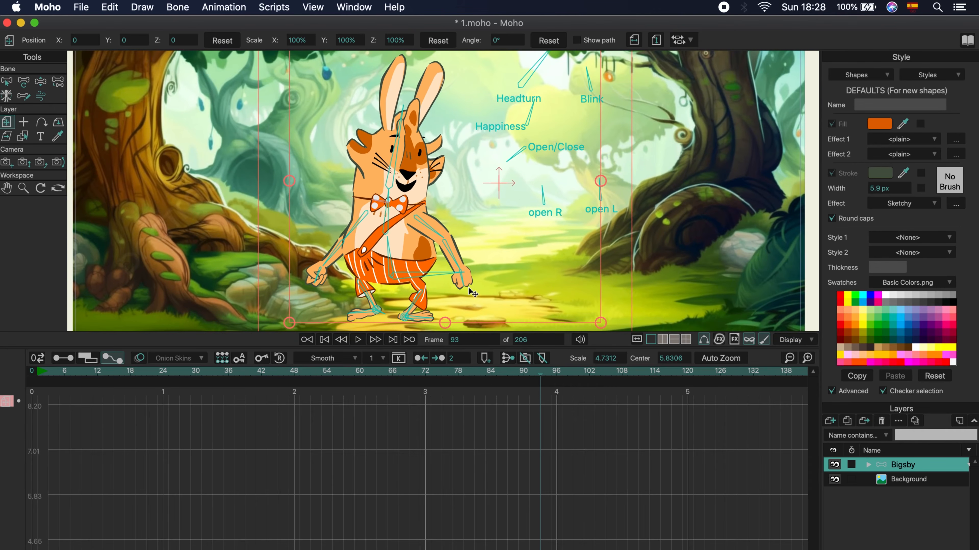
- Use Transform Bone to select the torso, arm and head bones in turn and show their motion curves
left_click(40, 82)
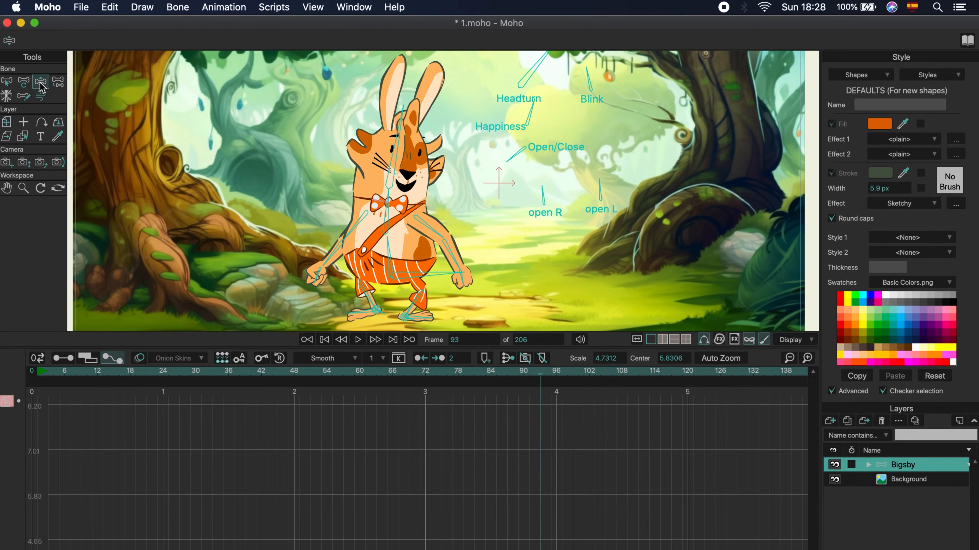
left_click(387, 254)
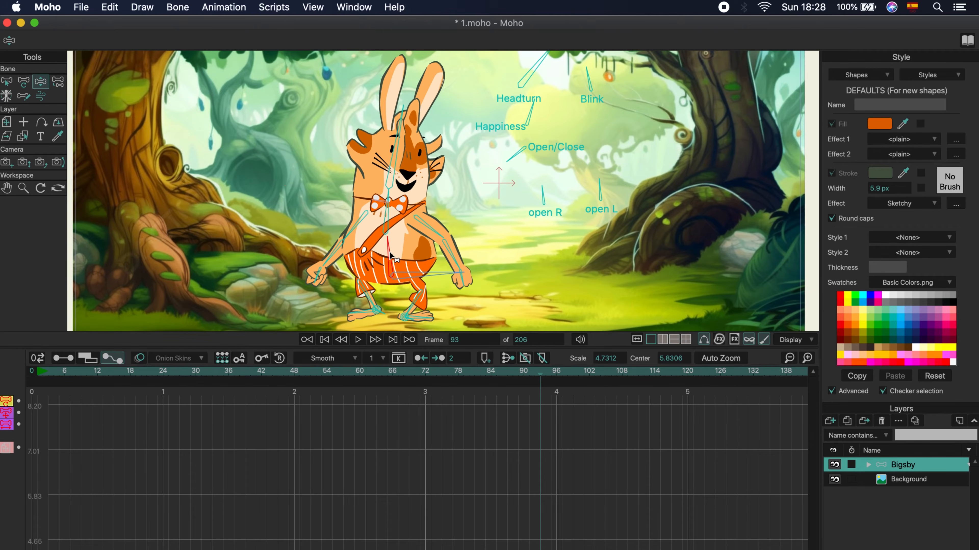
left_click(432, 233)
left_click(398, 178)
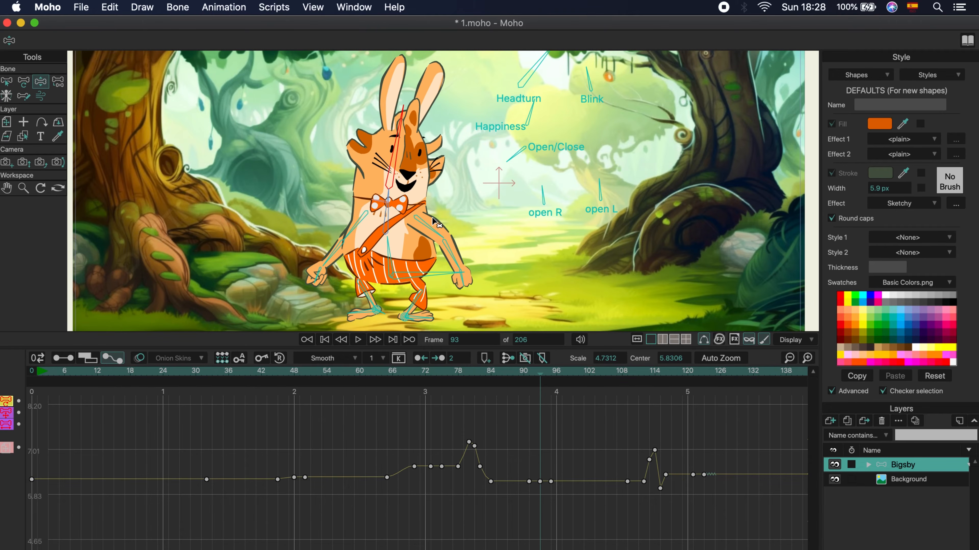
- Try swinging the rabbit's arm across its chest at frame 93 and undo the move
left_click_drag(453, 257, 372, 243)
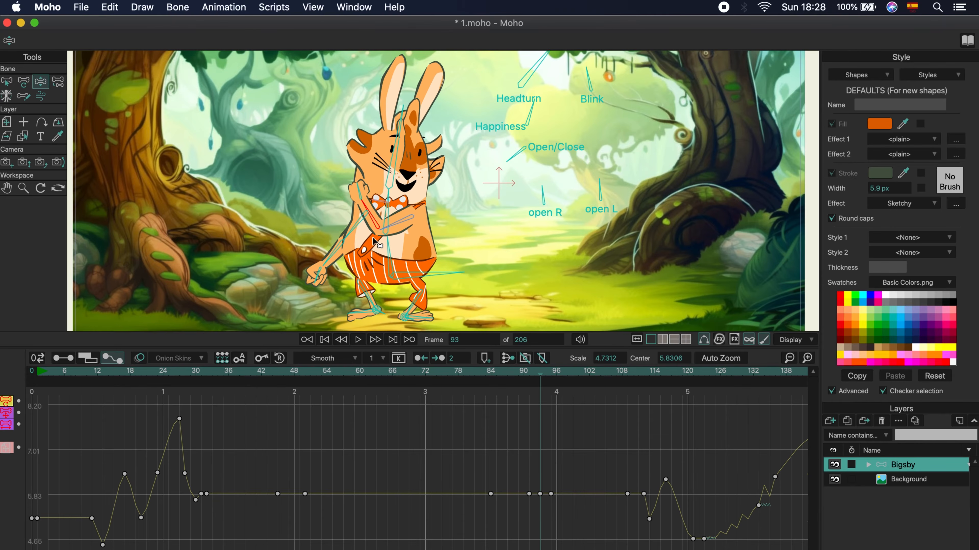
key("ctrl+z")
mouse_move(530, 79)
left_mouse_down()
mouse_move(500, 75)
mouse_move(547, 77)
mouse_move(481, 72)
mouse_move(547, 77)
mouse_move(482, 73)
mouse_move(536, 76)
mouse_move(520, 83)
left_mouse_up()
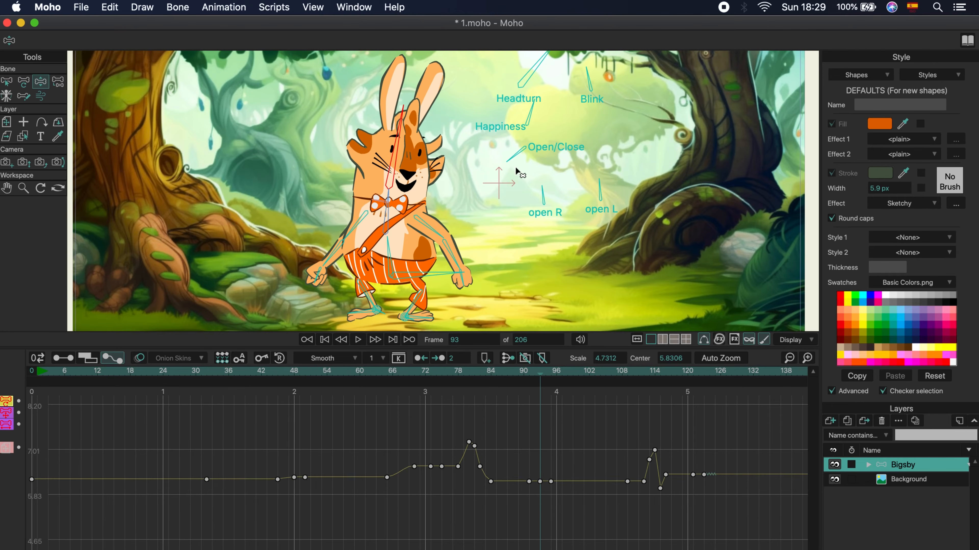
- Scrub along the head bone's motion curve to examine its poses, stopping at frames such as 73 and 50
left_click(431, 375)
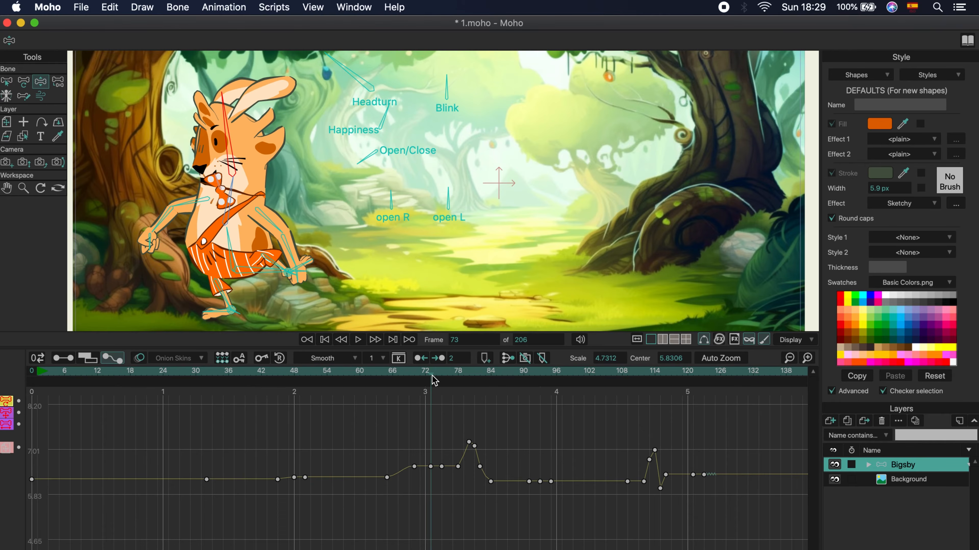
left_click(470, 376)
left_click_drag(377, 417, 709, 527)
left_click(321, 466)
left_click_drag(284, 373, 305, 374)
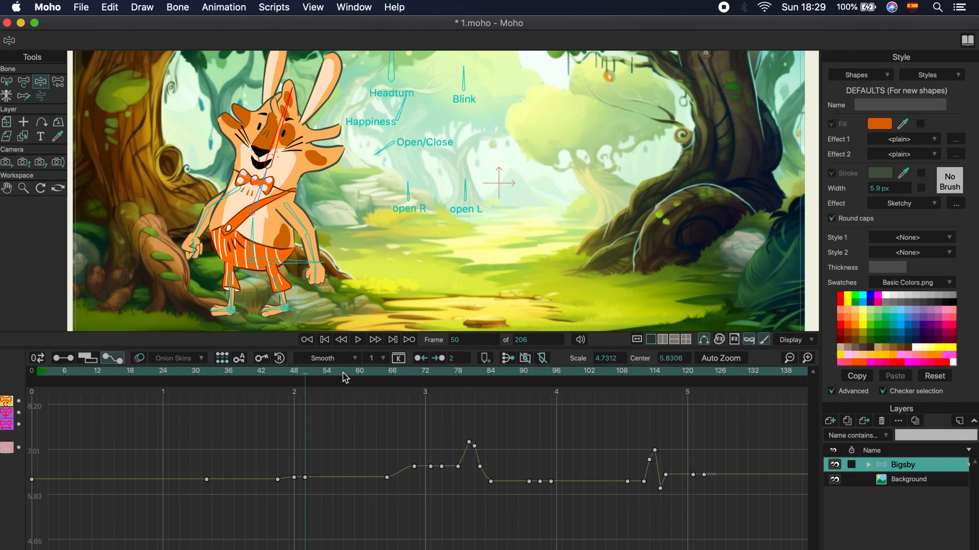
- Raise the head bone's curve key at frame 50, shift it to frame 51 and give it Bezier handles
left_click(354, 373)
left_click_drag(392, 75, 412, 76)
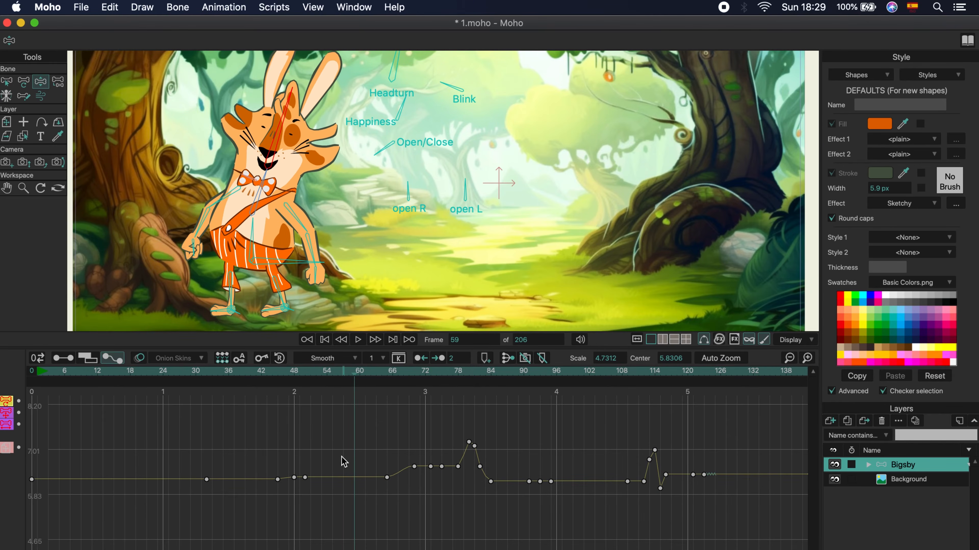
left_click(305, 375)
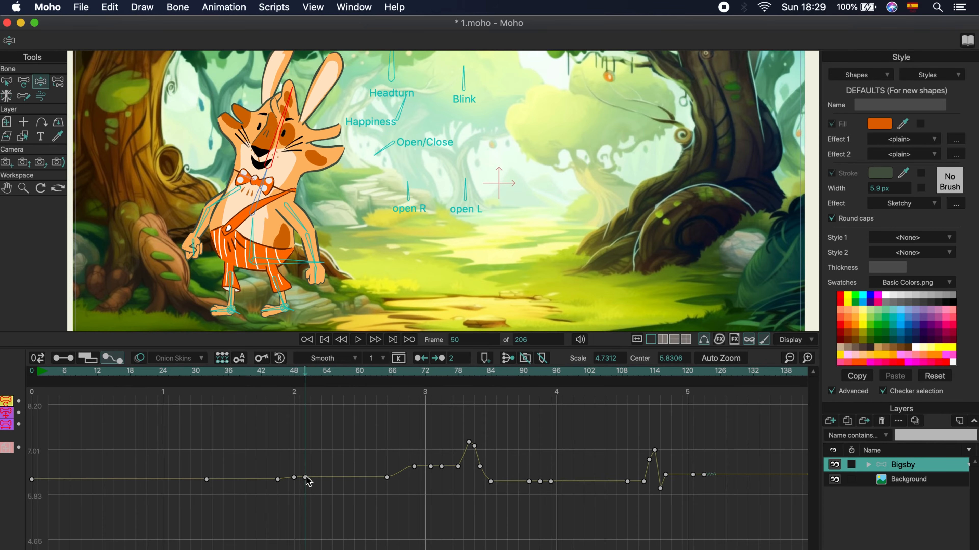
left_click_drag(305, 478, 389, 496)
right_click(311, 465)
left_click(351, 497)
right_click(310, 463)
left_click(338, 497)
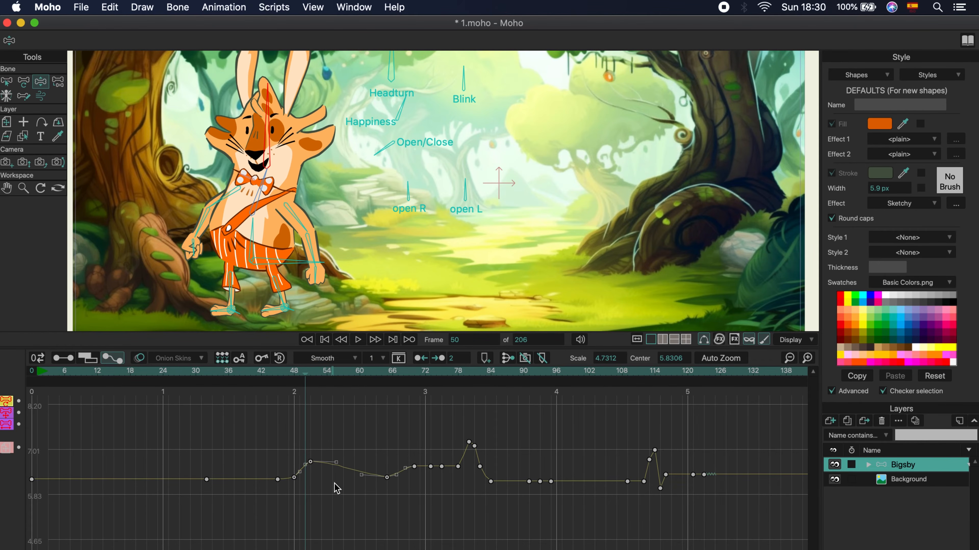
- Stretch the head curve's Bezier handles into a steep swing between frames 51 and 65 and play the motion
left_click_drag(336, 461, 368, 421)
left_click_drag(361, 475, 342, 548)
mouse_move(312, 374)
left_mouse_down()
mouse_move(369, 381)
mouse_move(393, 372)
mouse_move(312, 373)
left_mouse_up()
left_click_drag(367, 419, 311, 544)
left_click_drag(310, 373, 343, 377)
left_click(358, 341)
left_click(358, 342)
left_click_drag(311, 544, 371, 397)
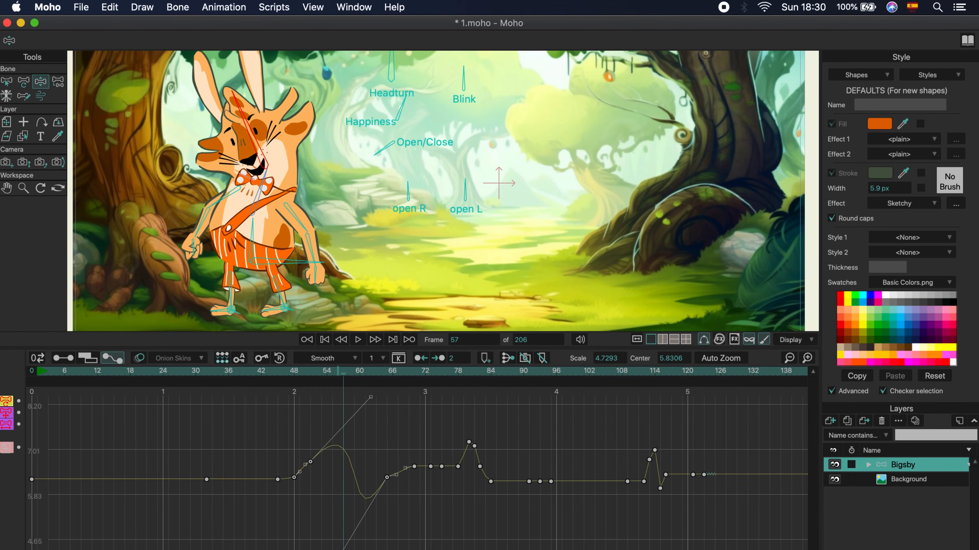
- Undo the head curve's handle and Bezier interpolation changes
key("super+z")
key("super+z")
key("super+z")
key("super+z")
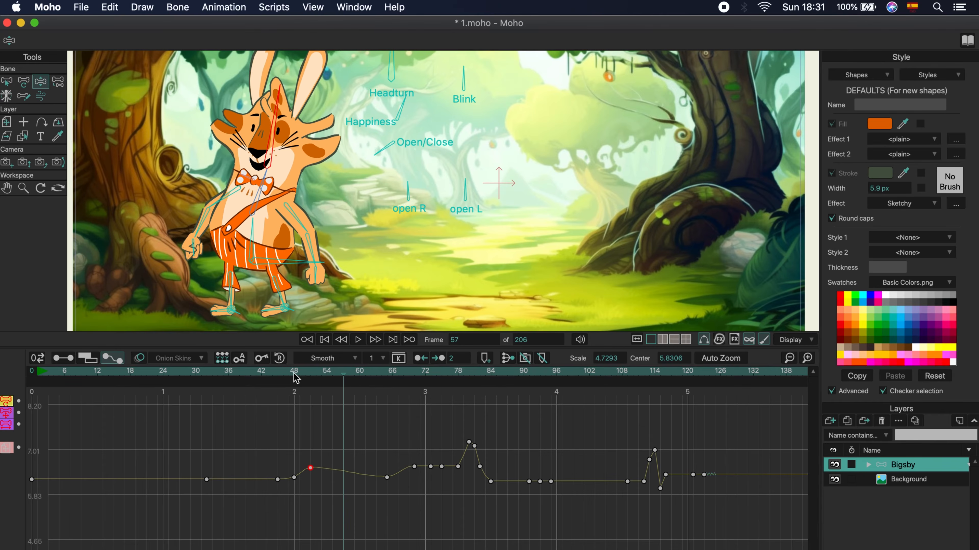
- Scrub to frame 59 and select the rabbit's arm bones to show their motion curves
left_click_drag(294, 373, 343, 362)
left_click(236, 220)
left_click(227, 194)
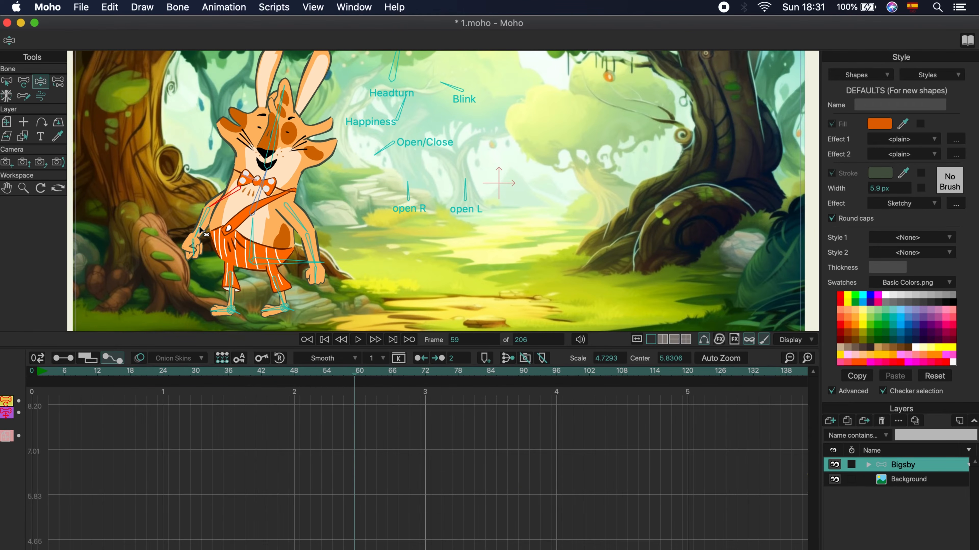
left_click(200, 228)
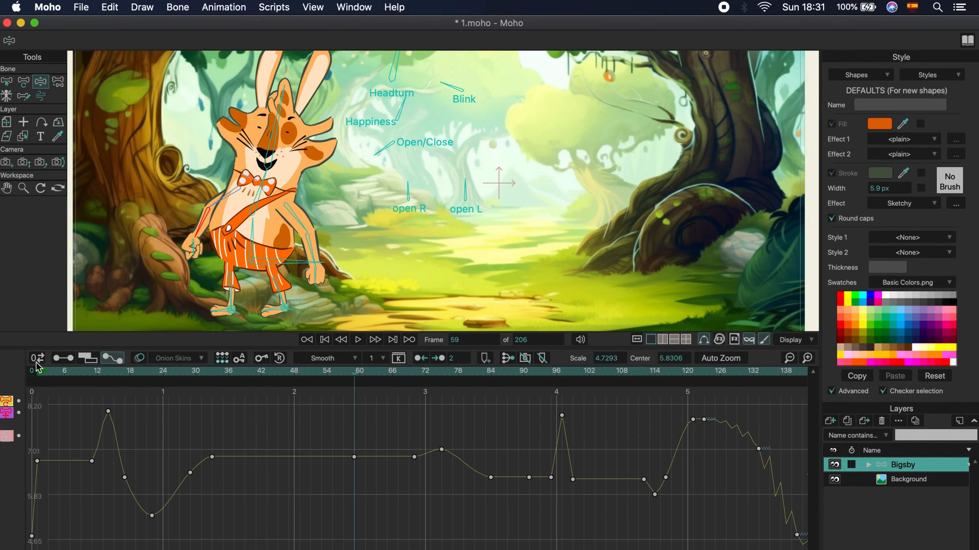
- Show the timeline's keyframe channels instead of the graph and make the timeline area shorter
left_click(62, 359)
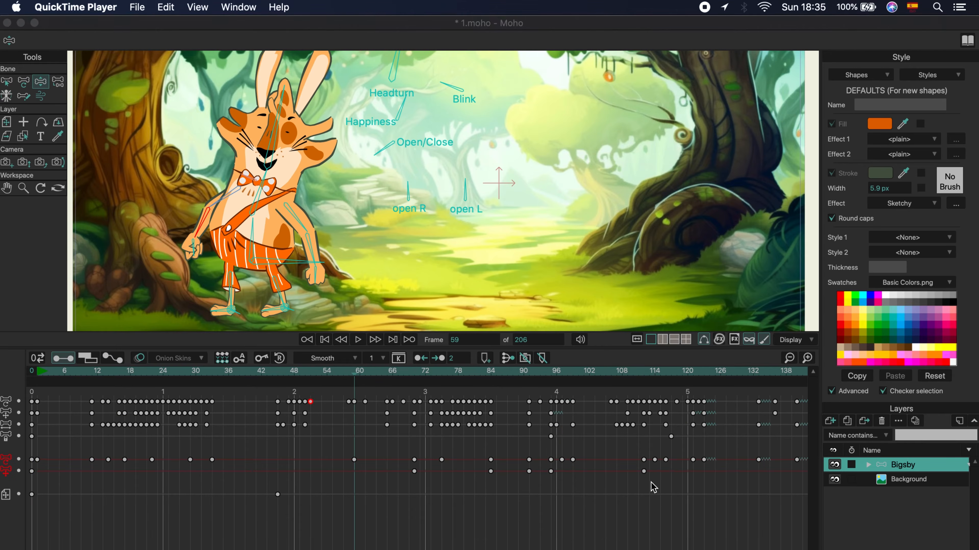
left_click(607, 347)
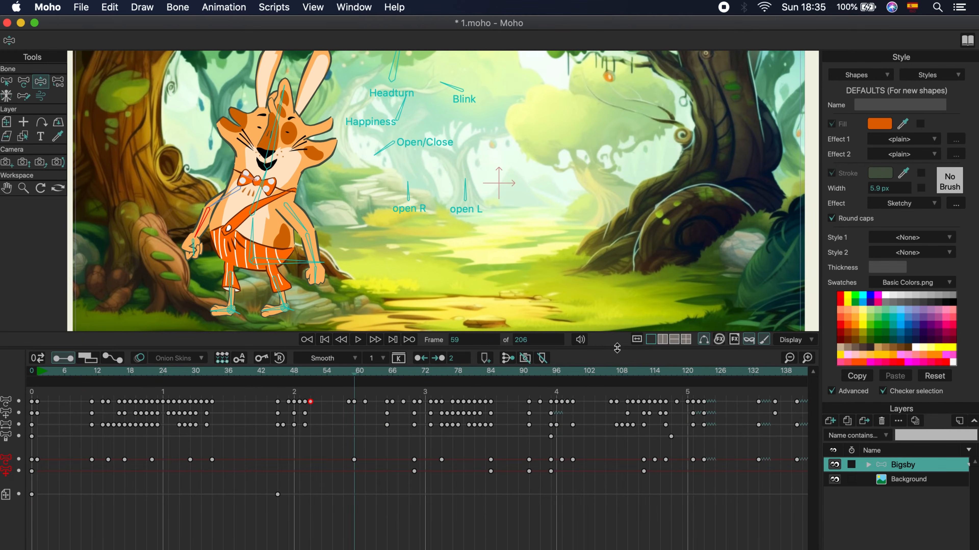
left_click_drag(618, 349, 620, 443)
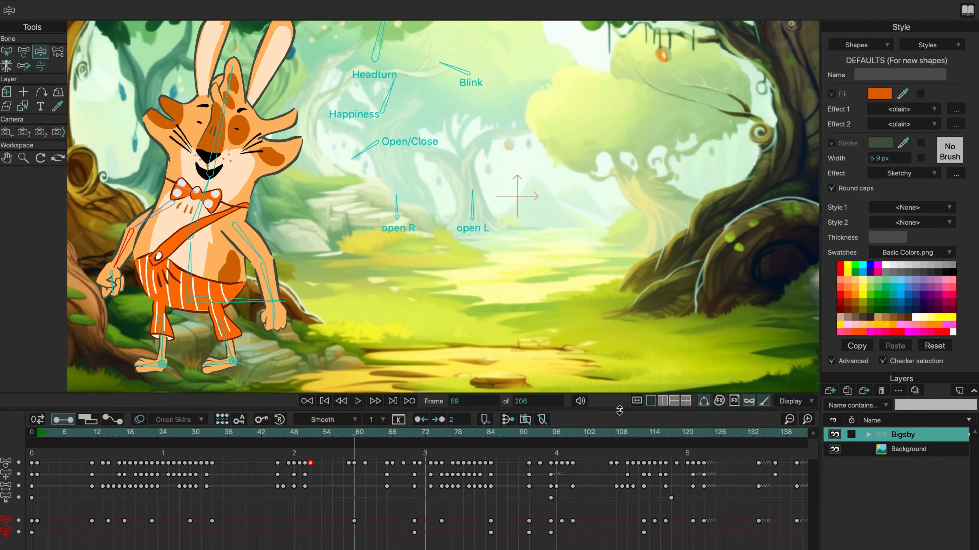
- Go to frame 1 and use Select Bone to deselect all of the rabbit's bones
left_click(38, 432)
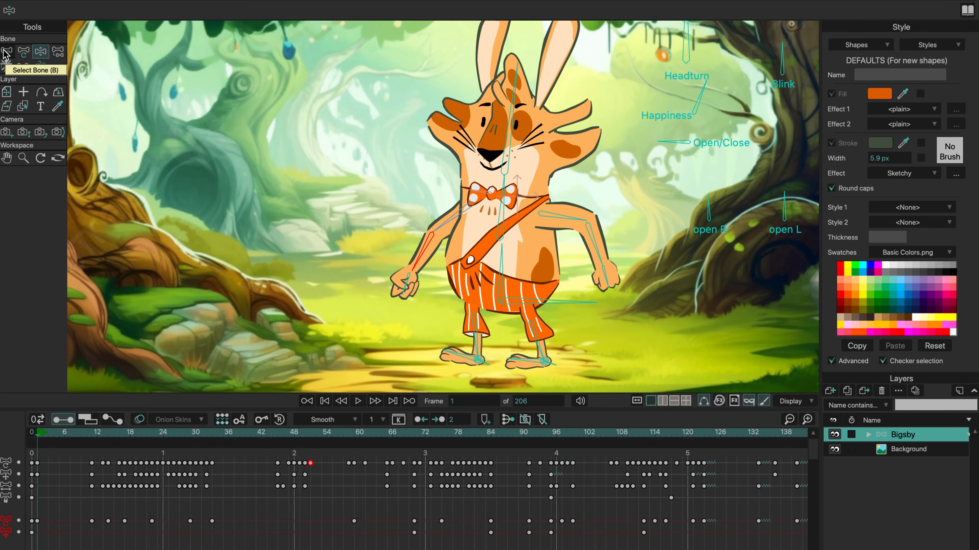
left_click(6, 51)
left_click(601, 343)
left_click_drag(661, 344, 600, 343)
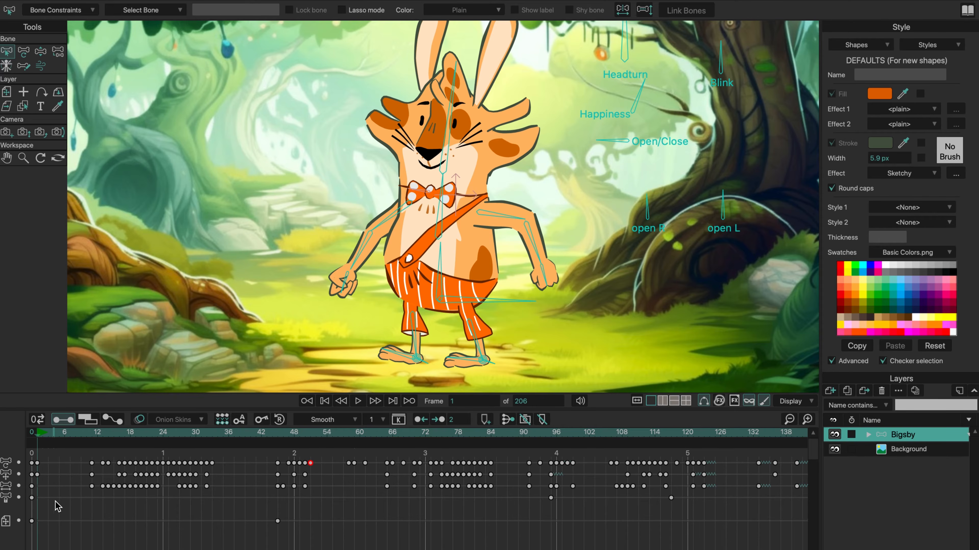
- Use Transform Bone to swing one of the rabbit's forearms outward at frame 5 and the other at frame 8
left_click_drag(41, 441, 60, 444)
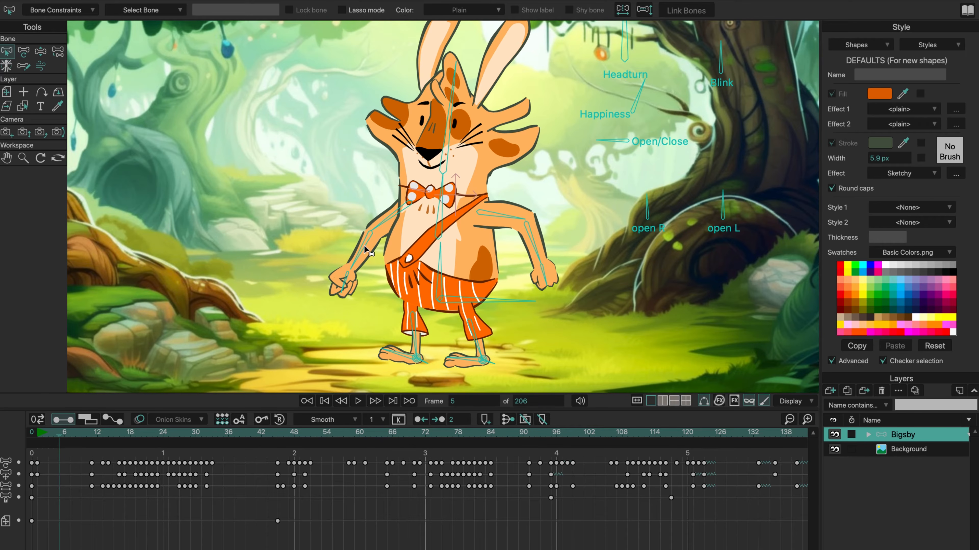
left_click(40, 52)
left_click_drag(361, 246, 342, 224)
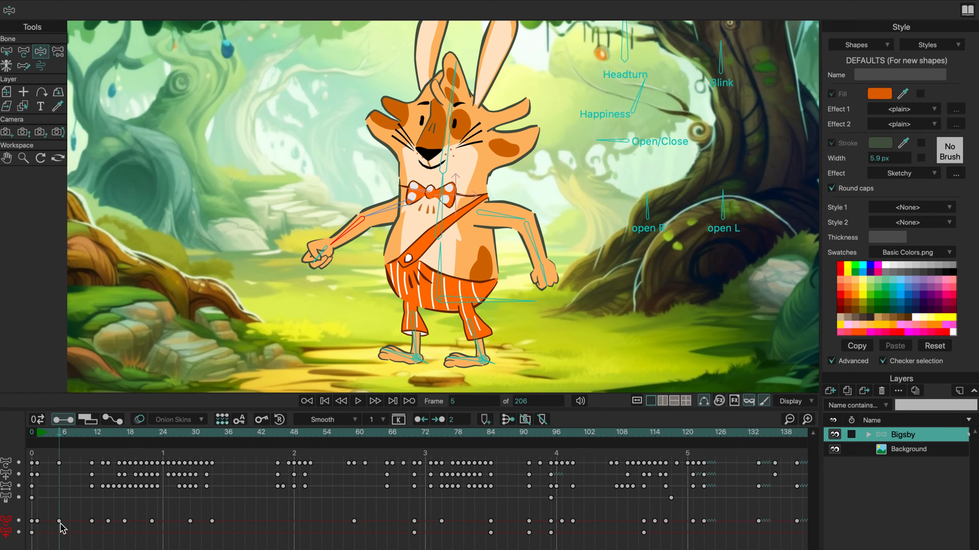
left_click_drag(66, 439, 77, 439)
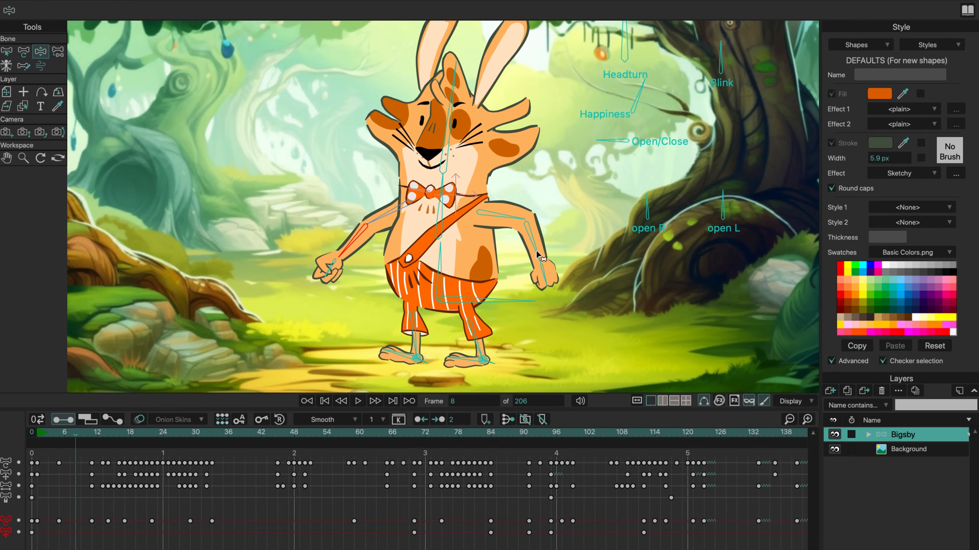
left_click_drag(535, 250, 552, 219)
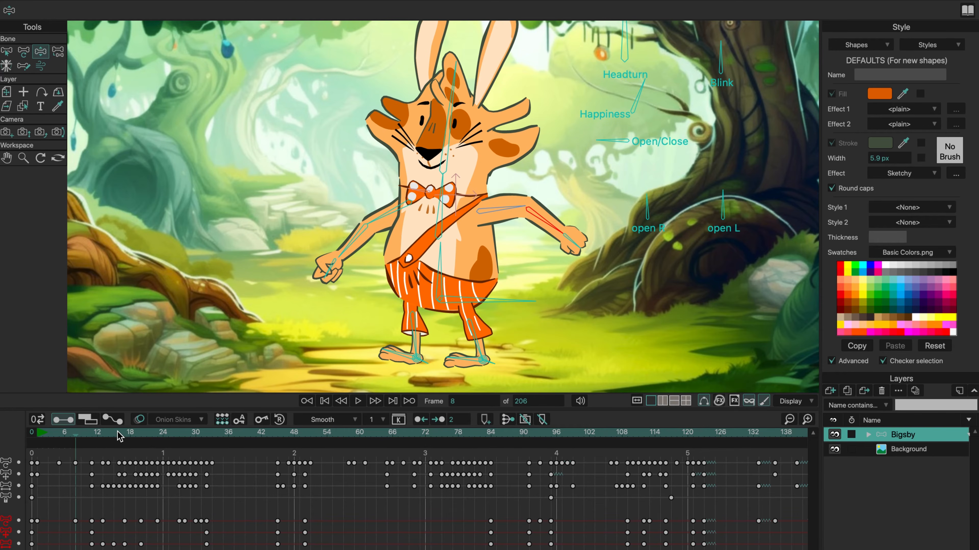
- Use Select Bone to examine the keyframes of leg bone B16 and heel bone B18
scroll(483, 360, "up", 6)
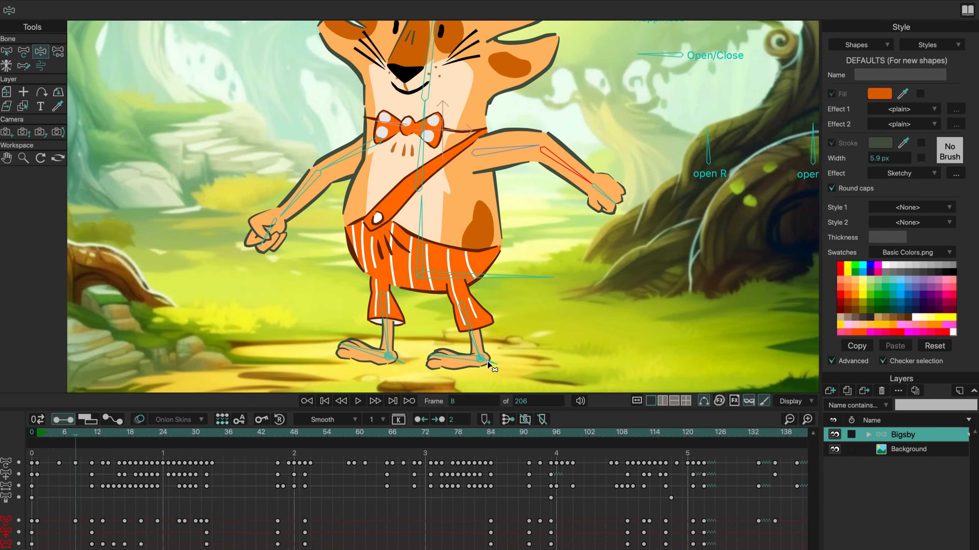
left_click(461, 320)
key("b")
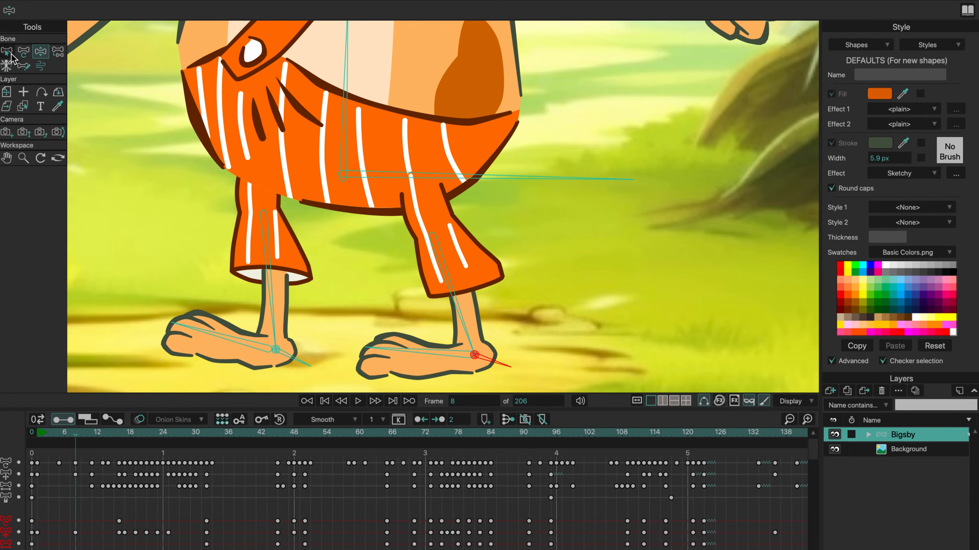
left_click(451, 289)
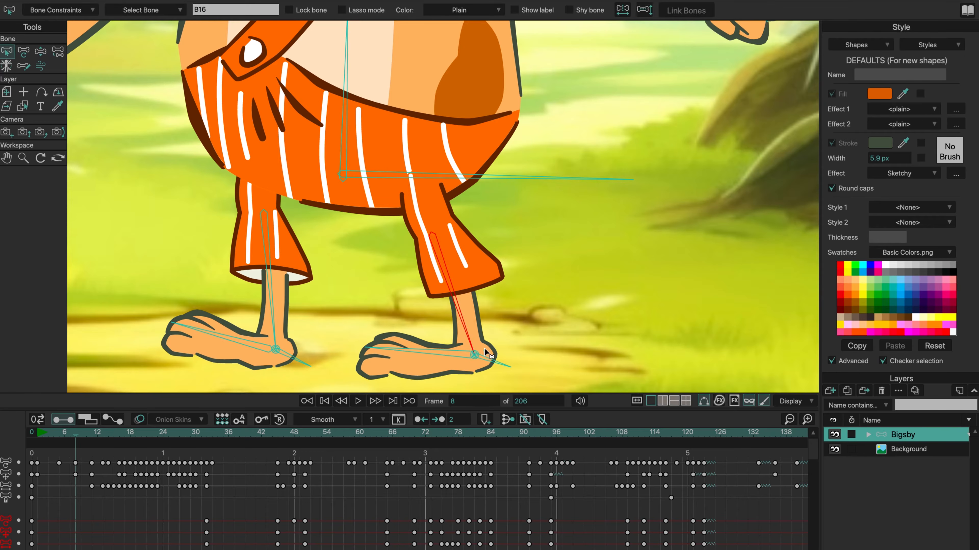
left_click(495, 363)
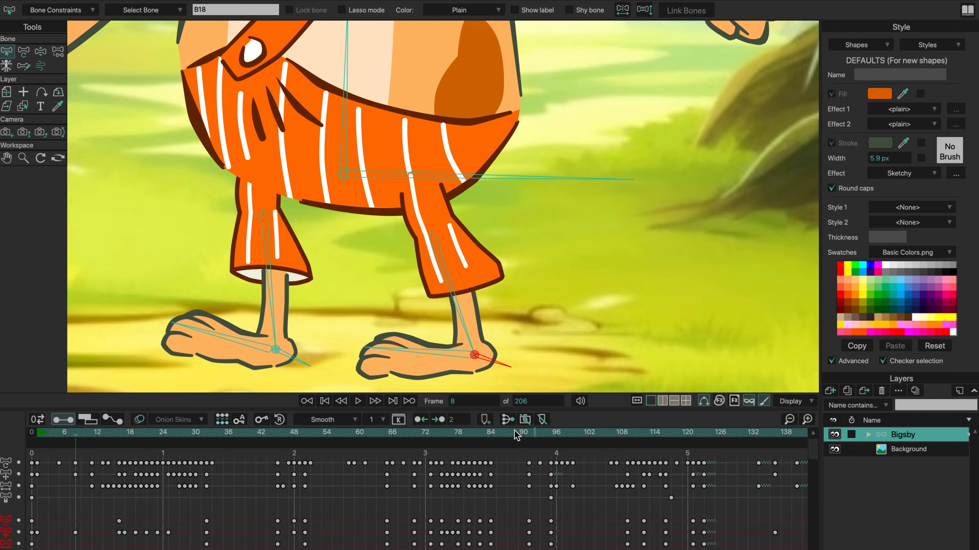
left_click(457, 310)
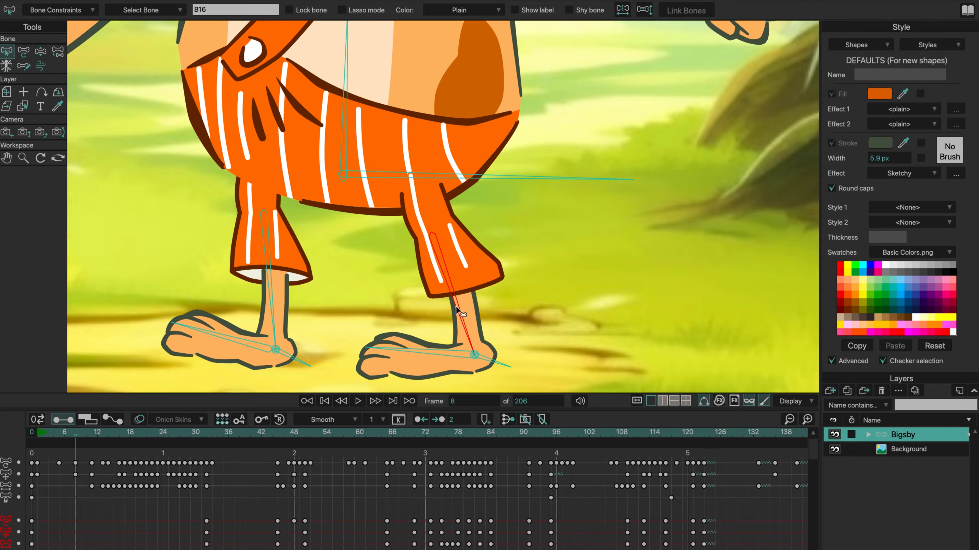
- Select the other leg's bone B12 and the foot bones in turn to examine their keyframes
left_click(268, 266)
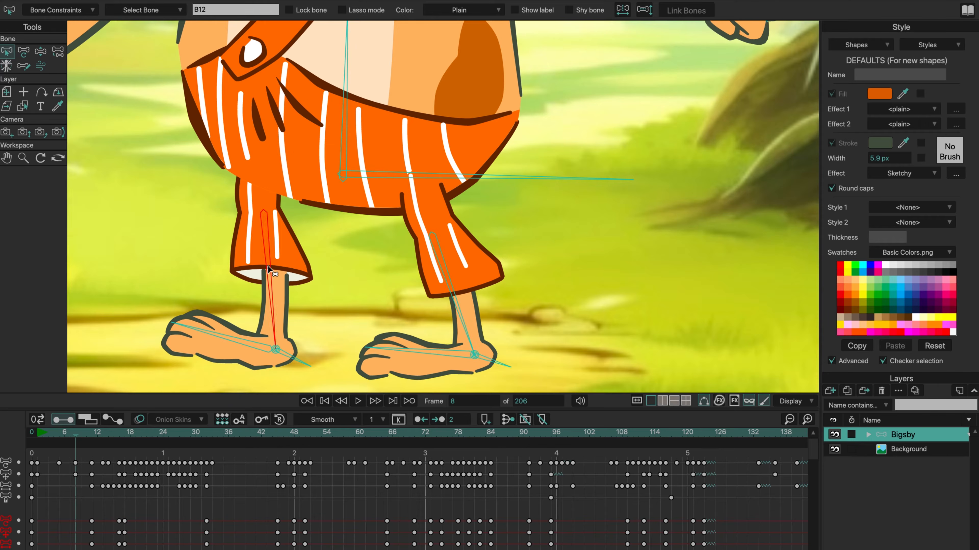
left_click(251, 346)
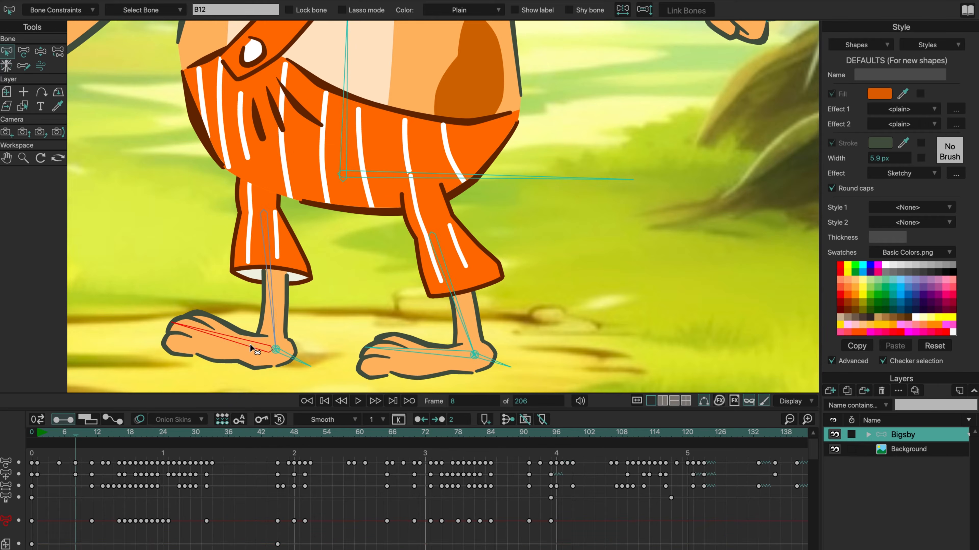
left_click(292, 359)
left_click(397, 352)
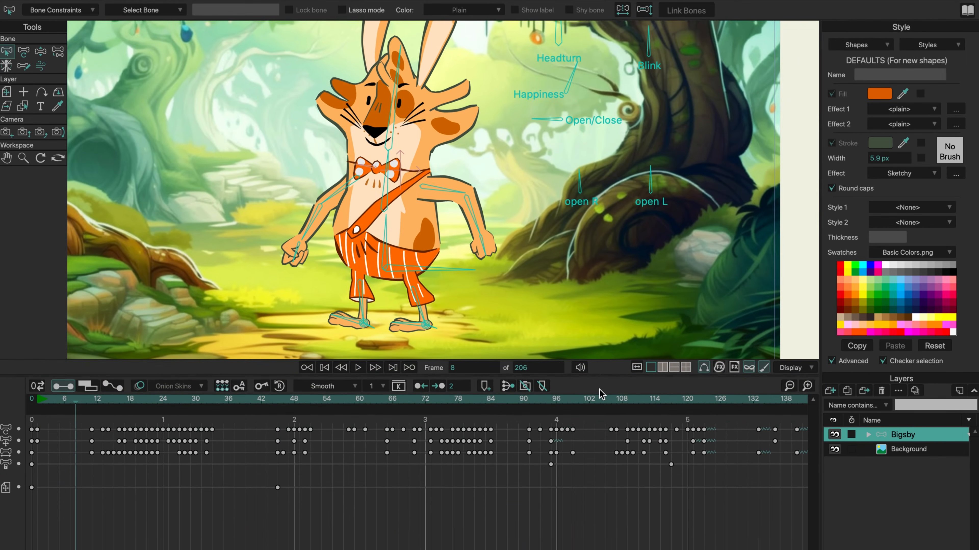
- Make the timeline area shorter and scrub the rabbit's animation to frame 11
left_click_drag(599, 377, 597, 411)
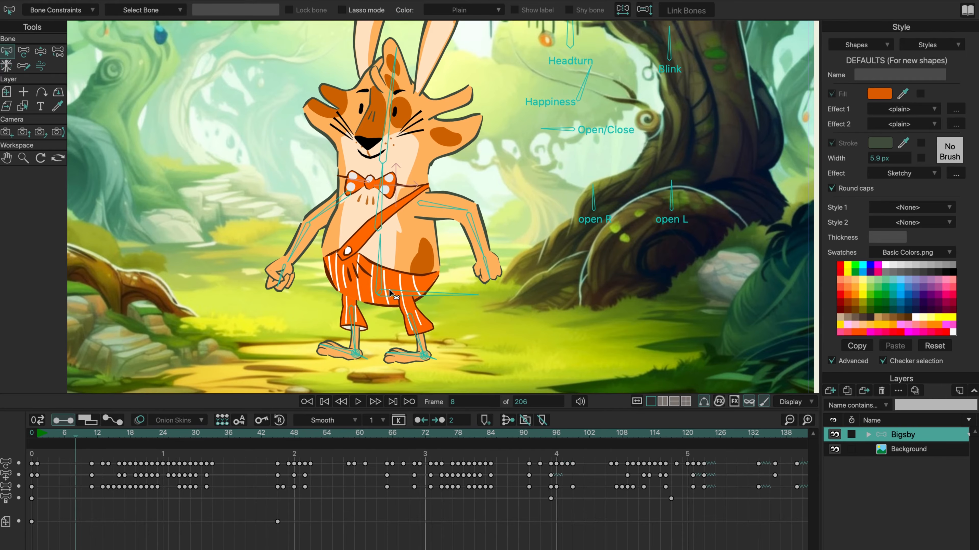
left_click_drag(77, 439, 110, 440)
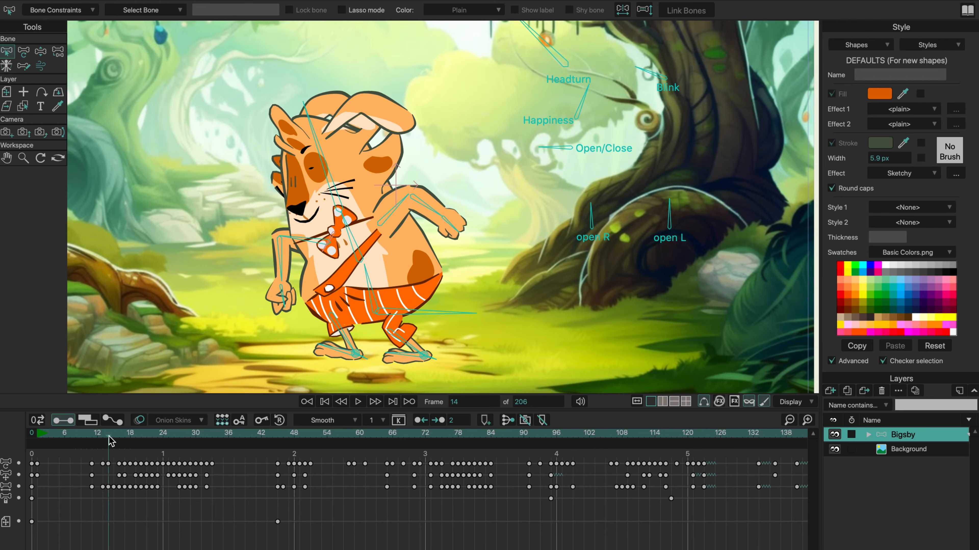
left_click(98, 441)
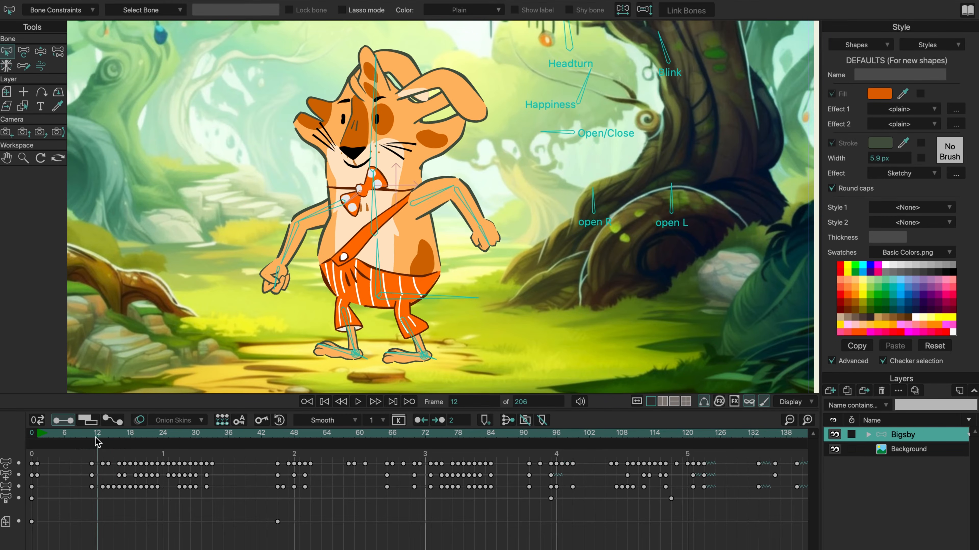
left_click_drag(95, 440, 94, 439)
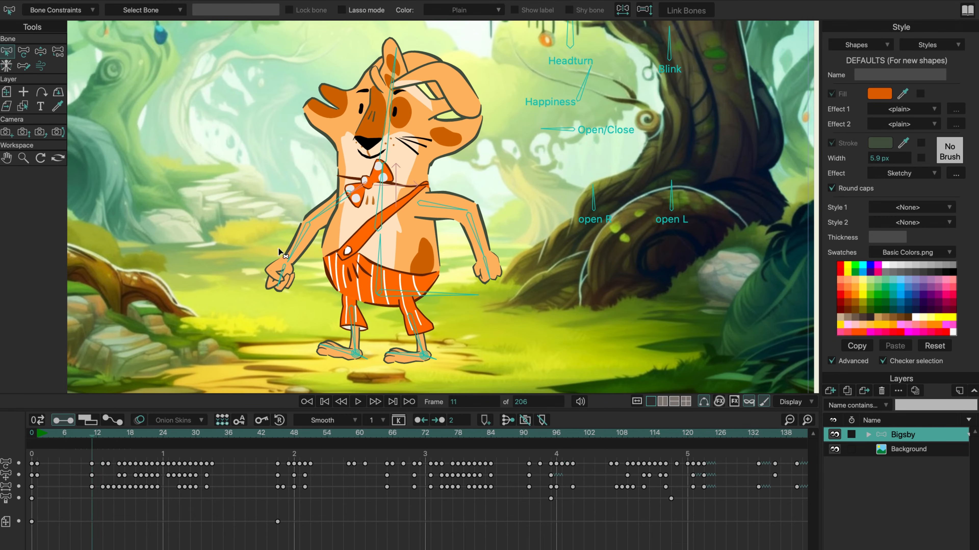
- Select the bones of one whole arm, including B19, and delete all their keyframes along the timeline
left_click(445, 210)
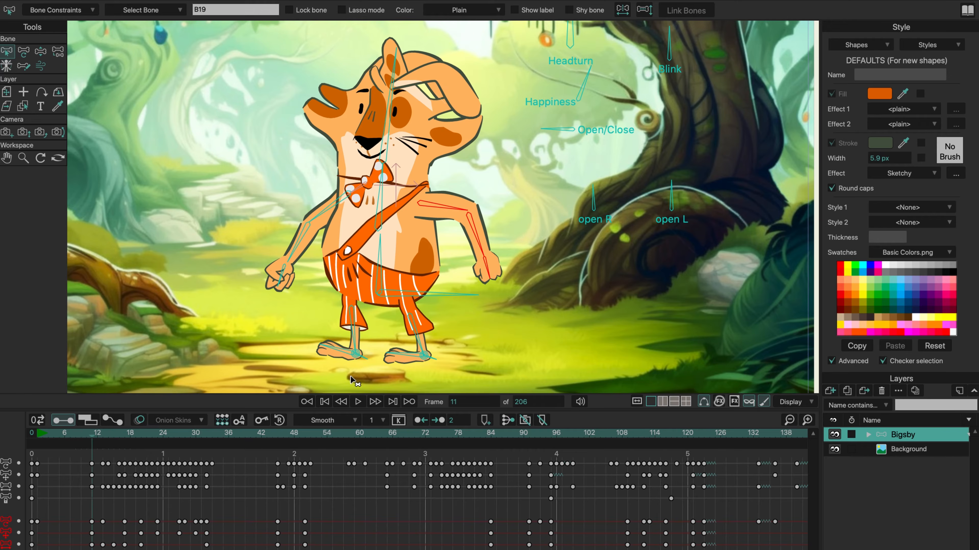
left_click(790, 421)
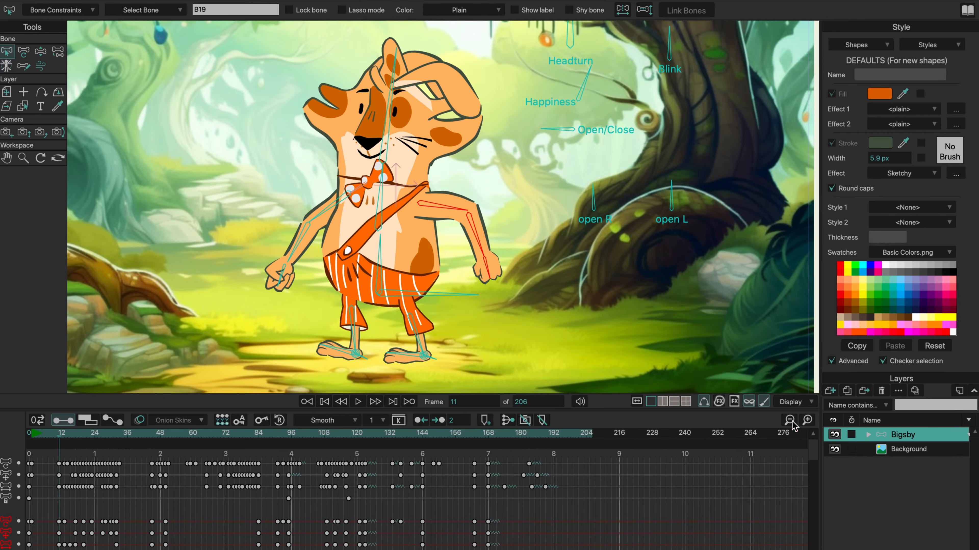
left_click_drag(266, 403, 265, 385)
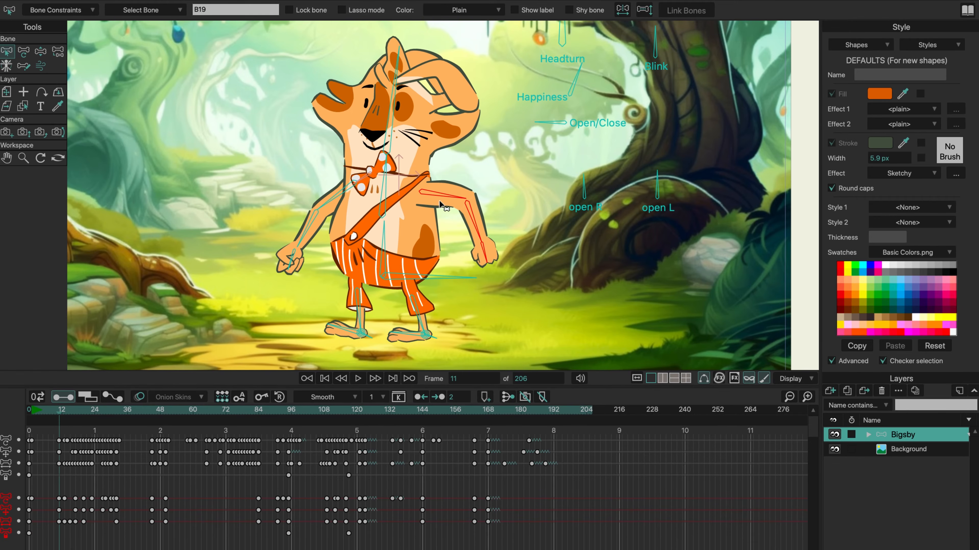
left_click_drag(527, 487, 25, 547)
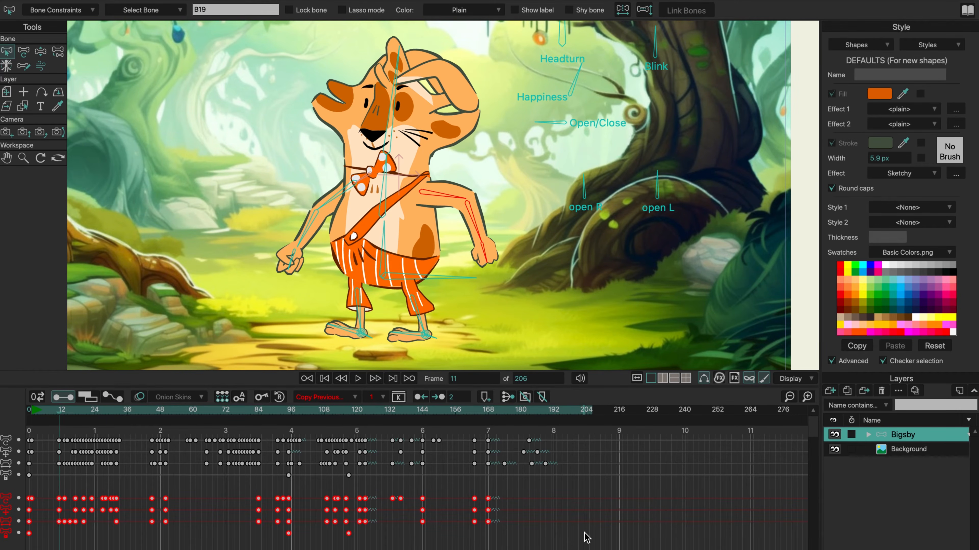
key("Delete")
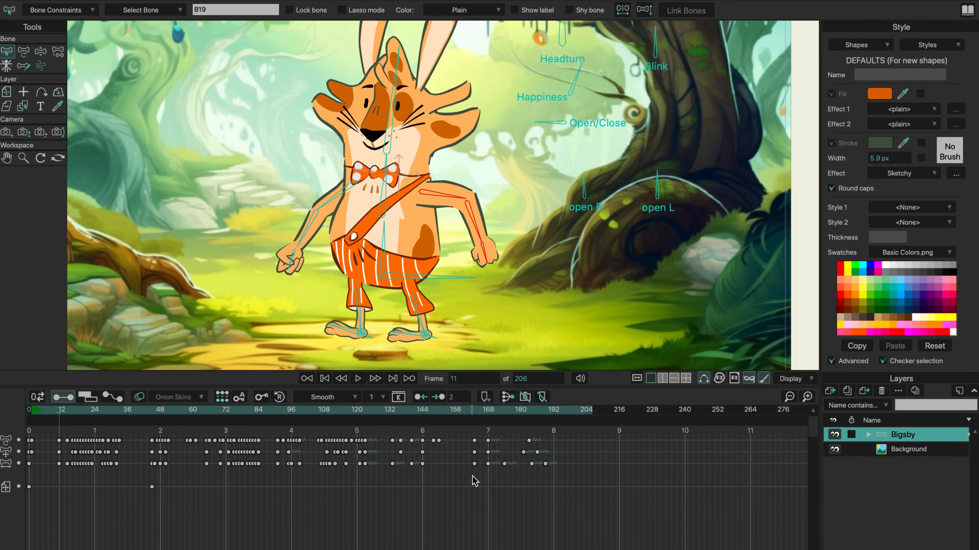
- Scrub the animation from frame 11 to frame 203 to check the rabbit's motion without the arm's keyframes
left_click(68, 415)
left_click_drag(68, 415, 100, 416)
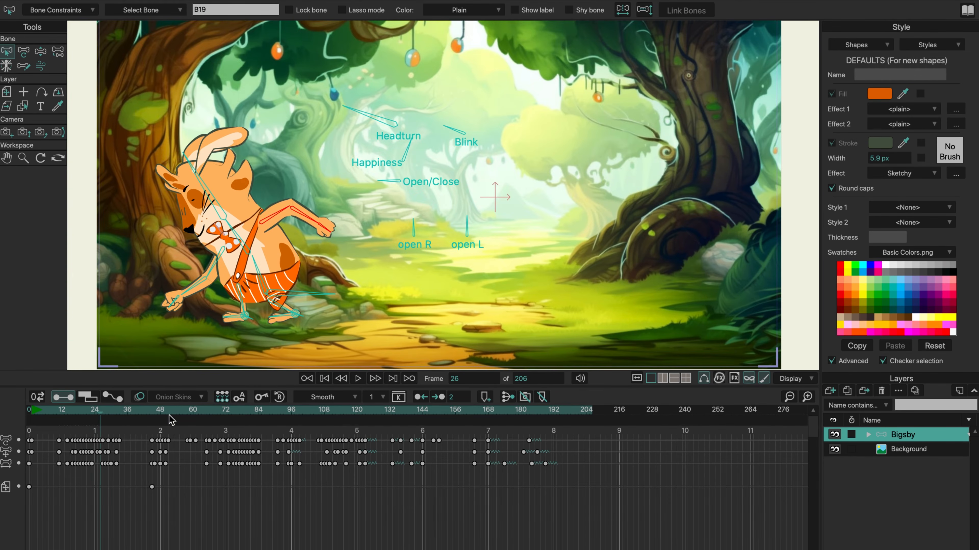
left_click_drag(107, 416, 585, 415)
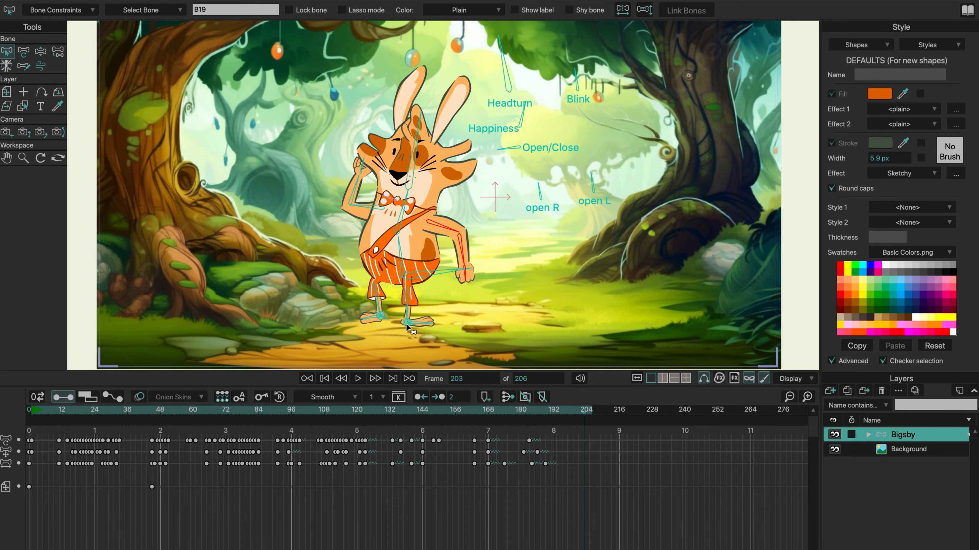
- Show the bones' parent links with Reparent Bone, examine the arm's chain up close and scrub to frame 194
left_click(58, 53)
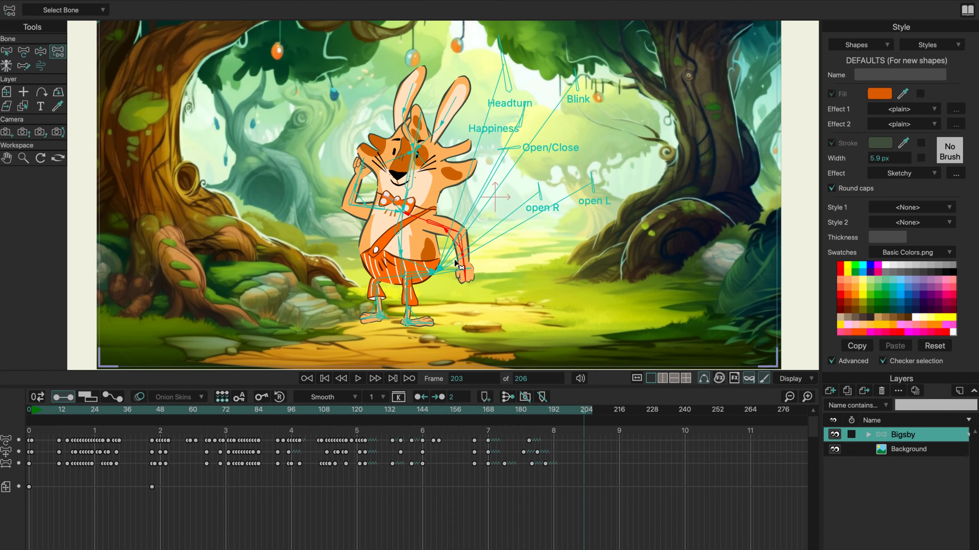
scroll(455, 264, "up", 5)
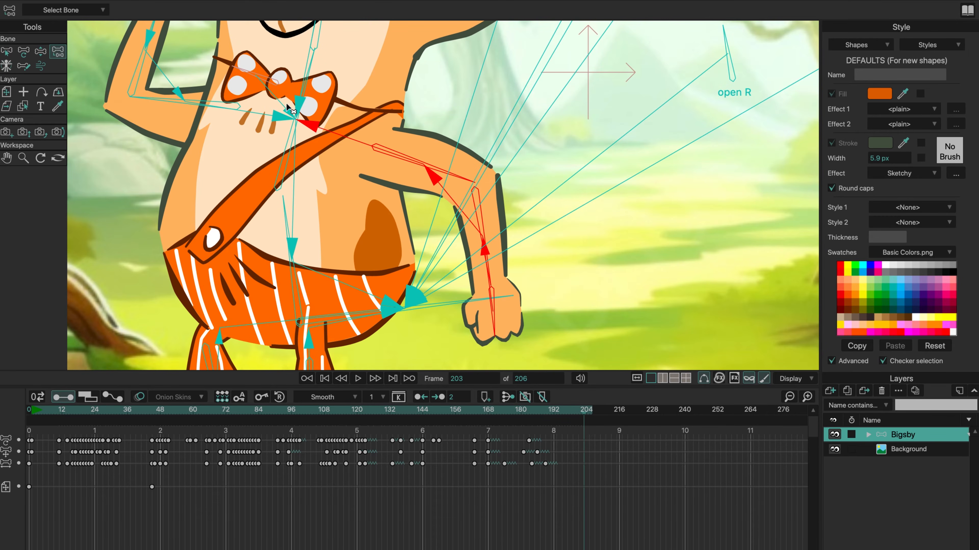
scroll(287, 221, "down", 5)
left_click_drag(82, 412, 559, 410)
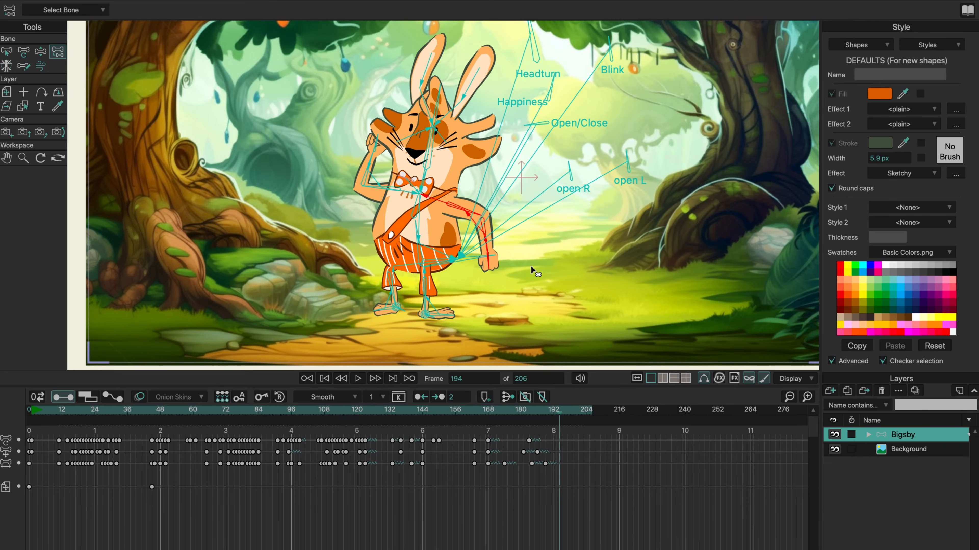
- Undo the deletion of the arm bones' keyframes and return the animation to frame 0
key("super+z")
key("super+z")
key("super+z")
key("super+z")
key("super+z")
key("super+z")
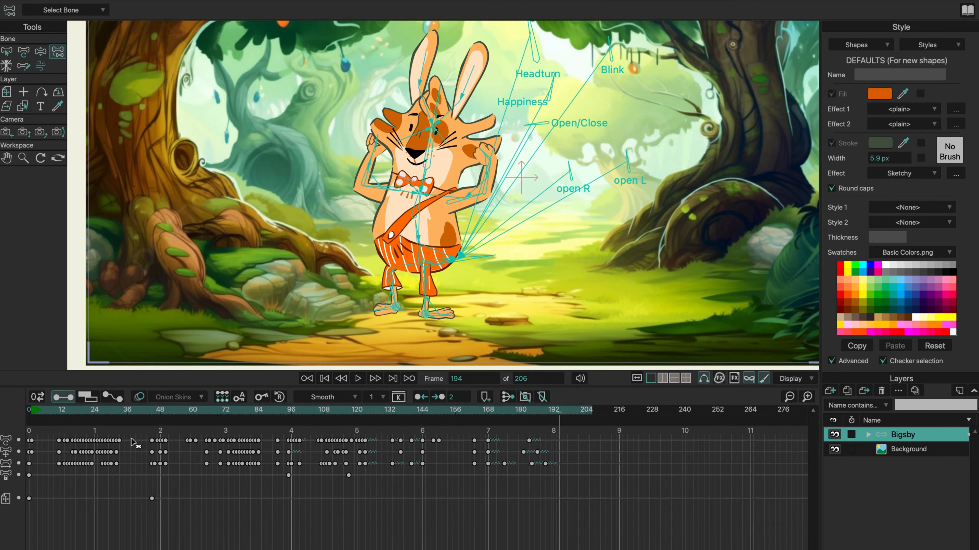
key("super+z")
key("super+z")
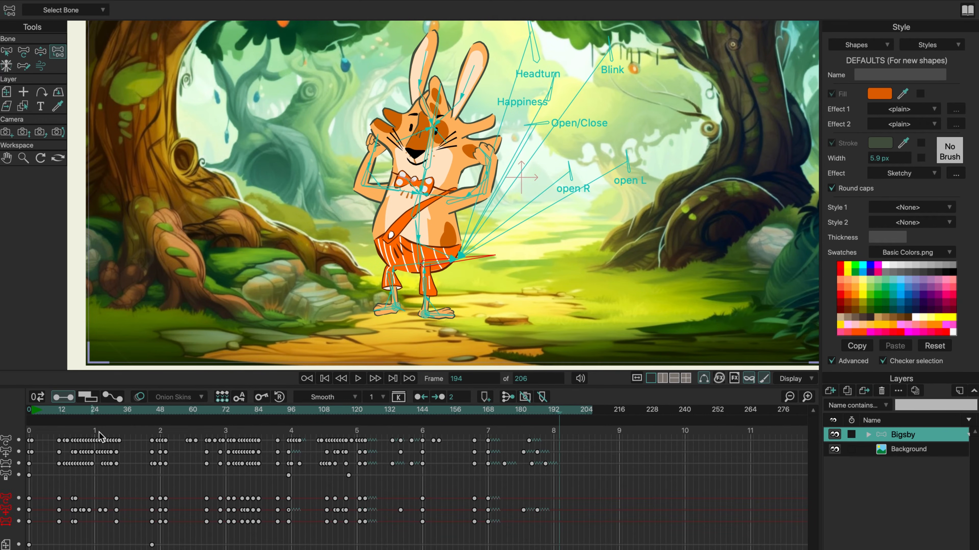
left_click(6, 51)
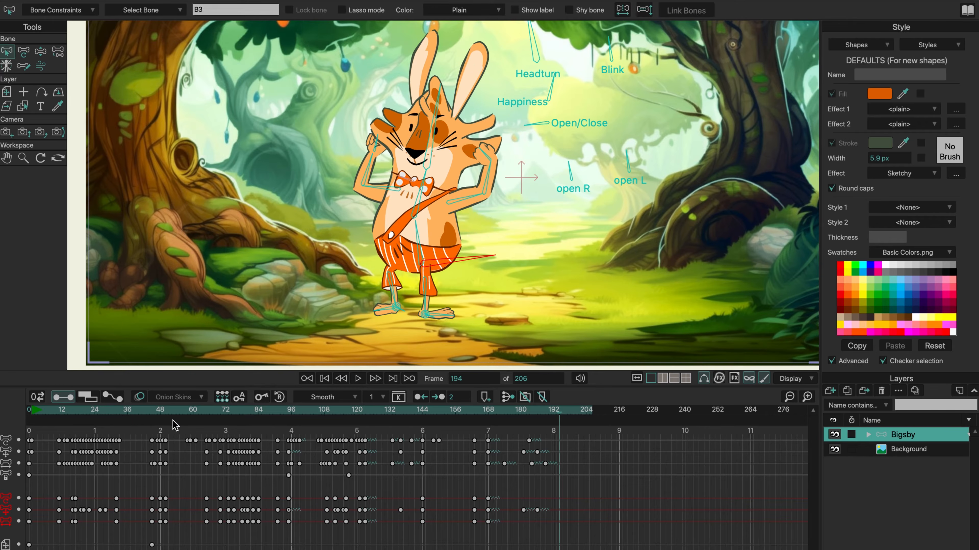
left_click_drag(52, 420, 34, 419)
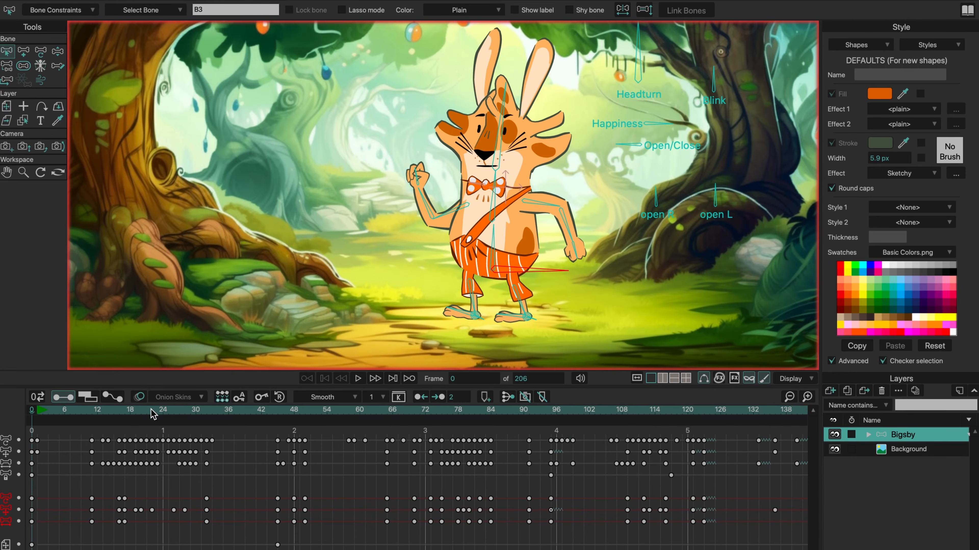
- Turn on onion skins and inspect their display options, including the colour used for the before frames
left_click(139, 397)
left_click(172, 399)
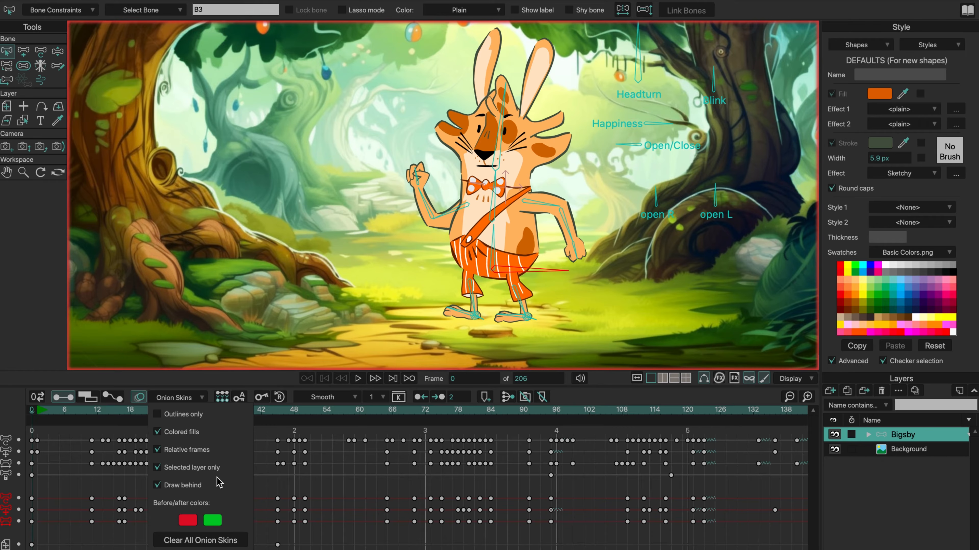
left_click(188, 521)
left_click(273, 212)
left_click(332, 339)
left_click(185, 400)
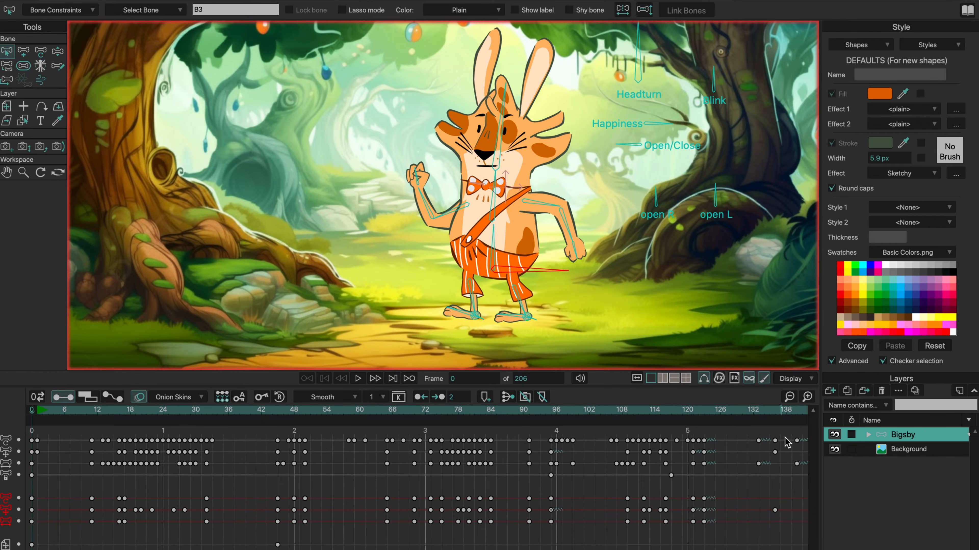
- Hide the Bigsby layer and add a new vector layer above it
left_click(833, 435)
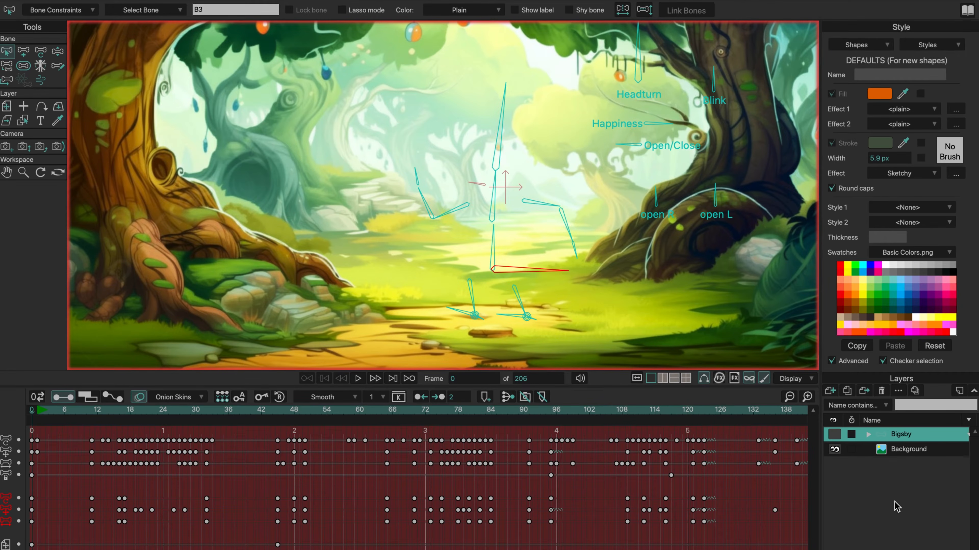
left_click(831, 391)
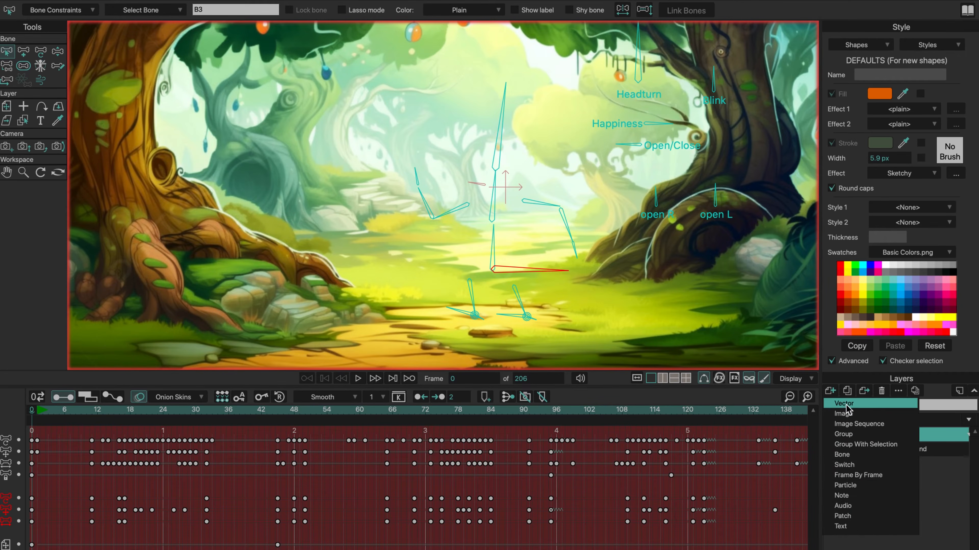
left_click(883, 405)
left_click(883, 513)
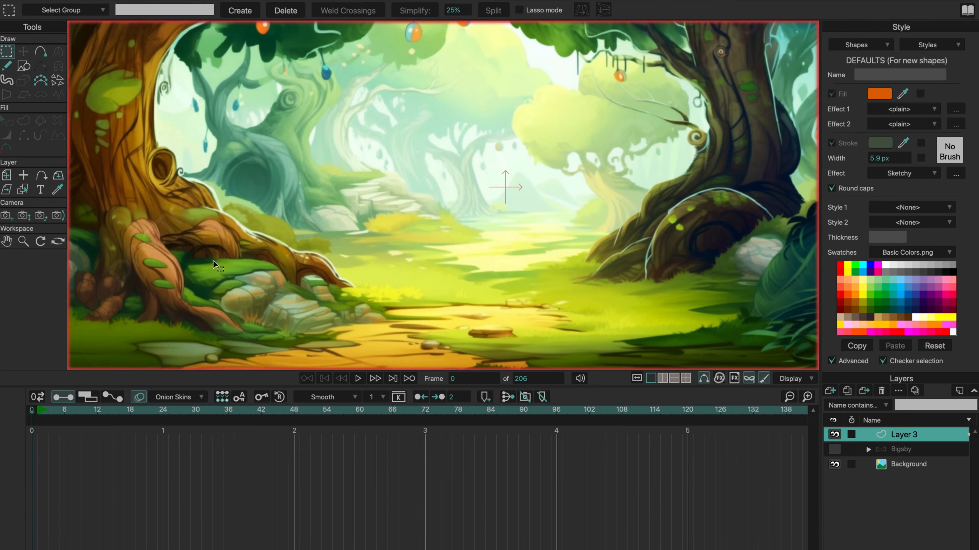
- Draw an orange-filled circle beside the left tree trunk and set the layer's origin at the circle's centre
left_click(24, 66)
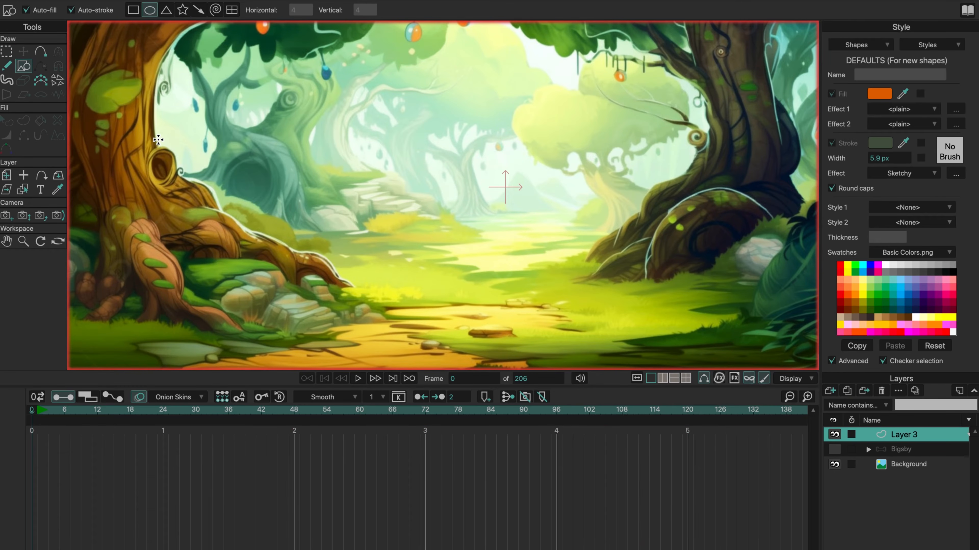
left_click_drag(153, 135, 224, 205)
key("ctrl+Right")
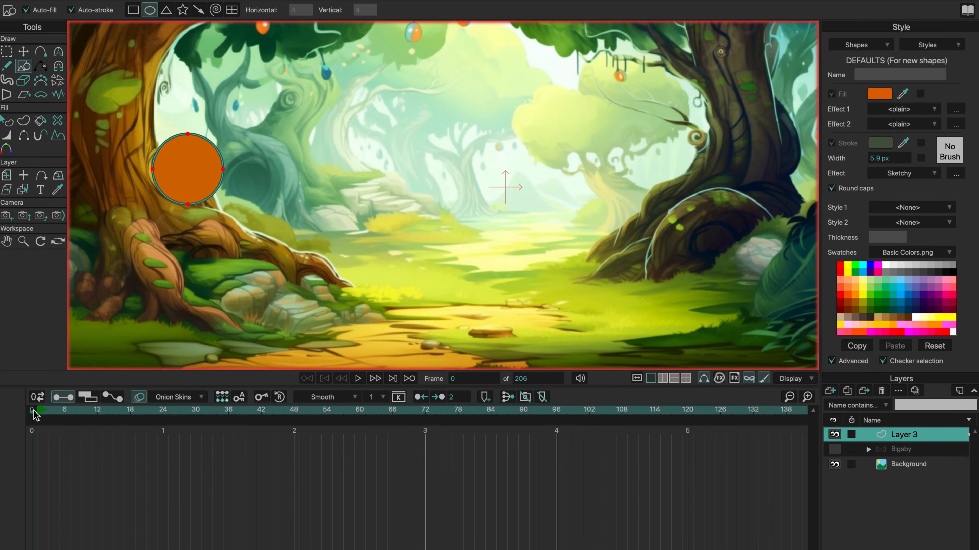
key("m")
key("0")
left_click(186, 168)
- Animate the circle layer's position with keyframes at frames 24, 48, 72 and 96, ending at X 1.5470, Y -0.0941
key("m")
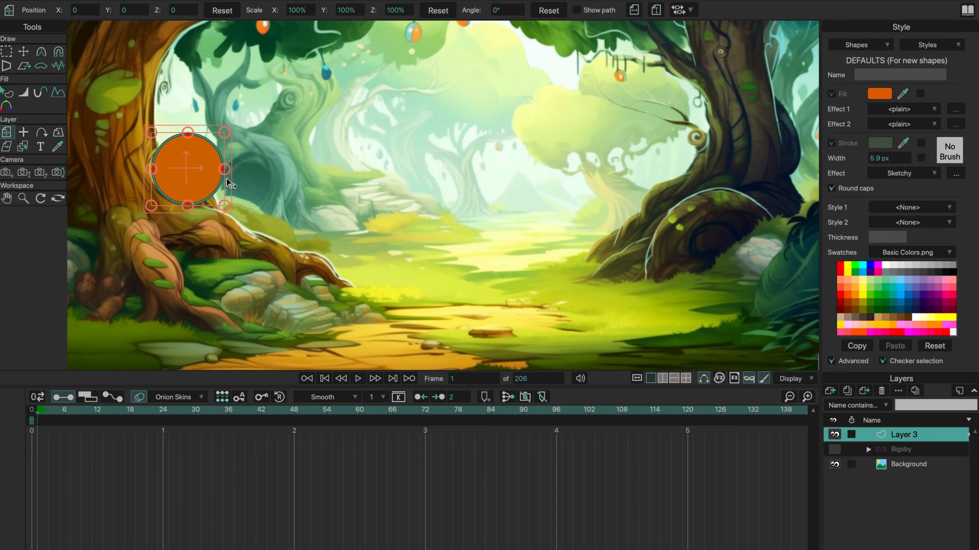
left_click(158, 410)
left_click_drag(196, 187, 316, 211)
left_click(294, 418)
left_click(426, 418)
left_click_drag(366, 192, 540, 202)
left_click_drag(539, 420, 556, 418)
left_click_drag(507, 202, 435, 204)
- Play the circle's animation from the start and turn off onion skins
left_click(306, 379)
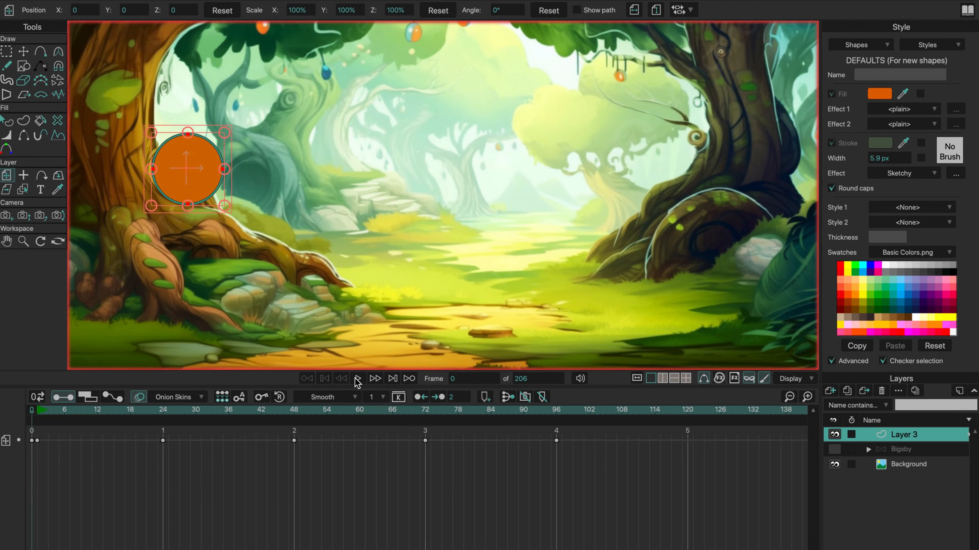
left_click(357, 380)
left_click(357, 379)
left_click(308, 380)
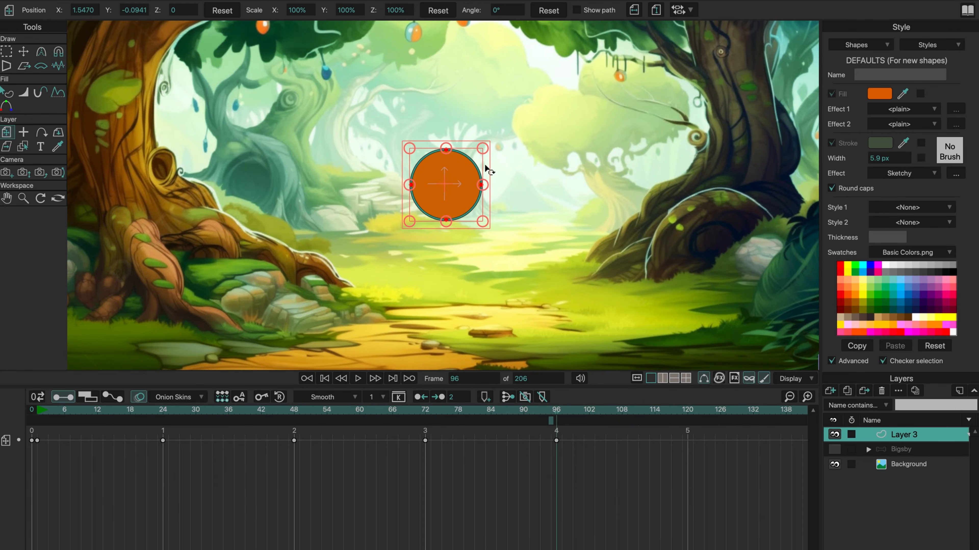
left_click(138, 399)
- Try lowering the circle layer to X 0.0123, Y -0.7448 at frame 1 only, and undo it after playback
left_click_drag(54, 420, 40, 422)
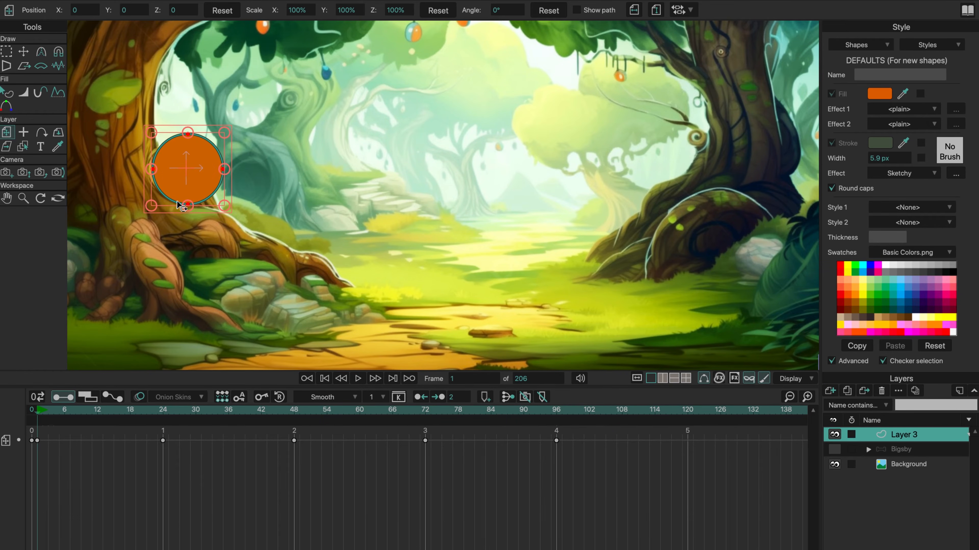
left_click_drag(191, 189, 193, 314)
left_click(357, 378)
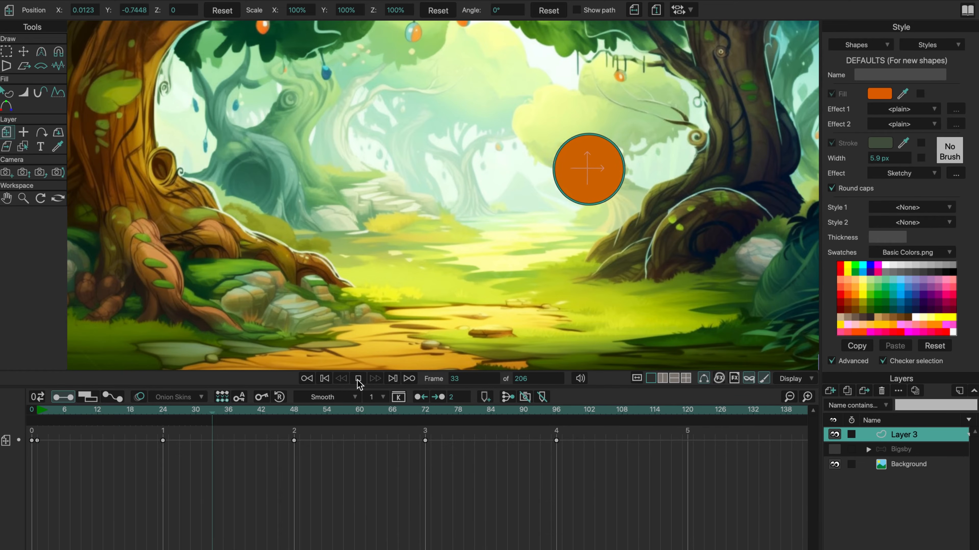
left_click(358, 378)
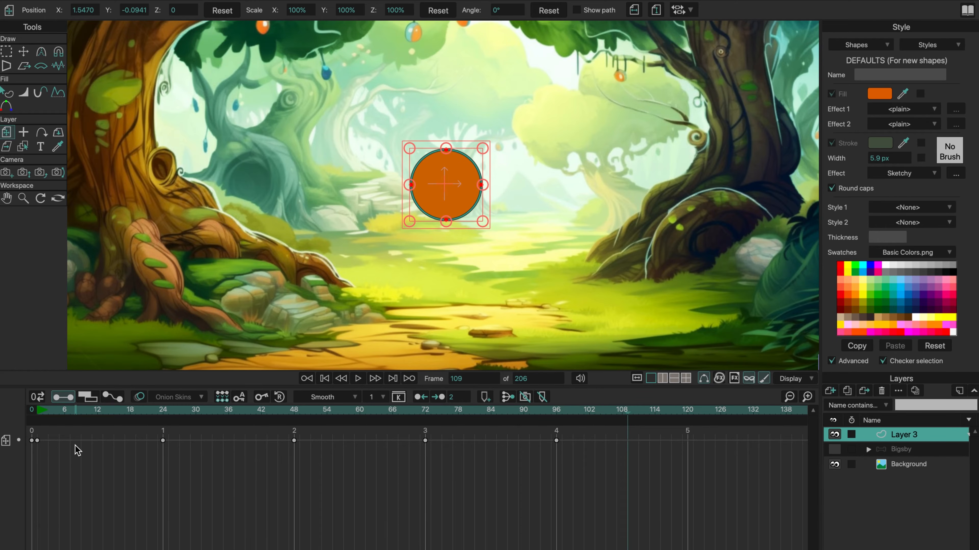
key("super+z")
- Lower all the circle layer's keyframes together to Y -0.8267 at frame 1 using multiple-keyframe editing, and play the result
left_click_drag(46, 411, 39, 415)
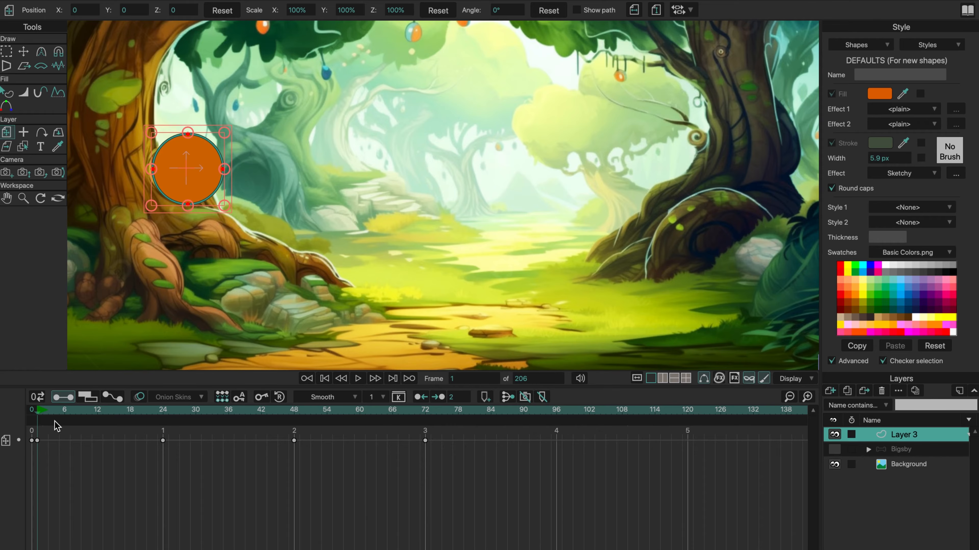
left_click_drag(470, 431, 28, 467)
left_click(223, 398)
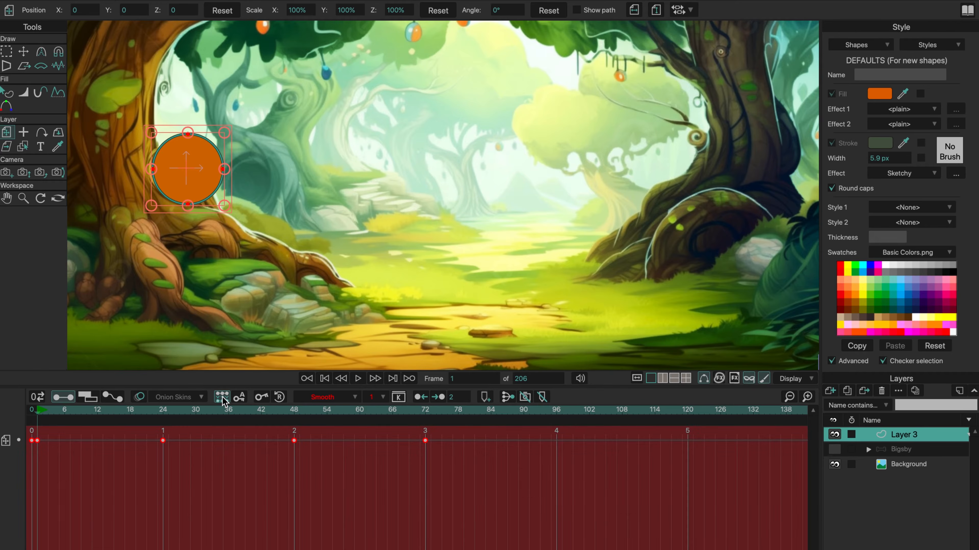
left_click(7, 133)
left_click_drag(205, 188, 204, 325)
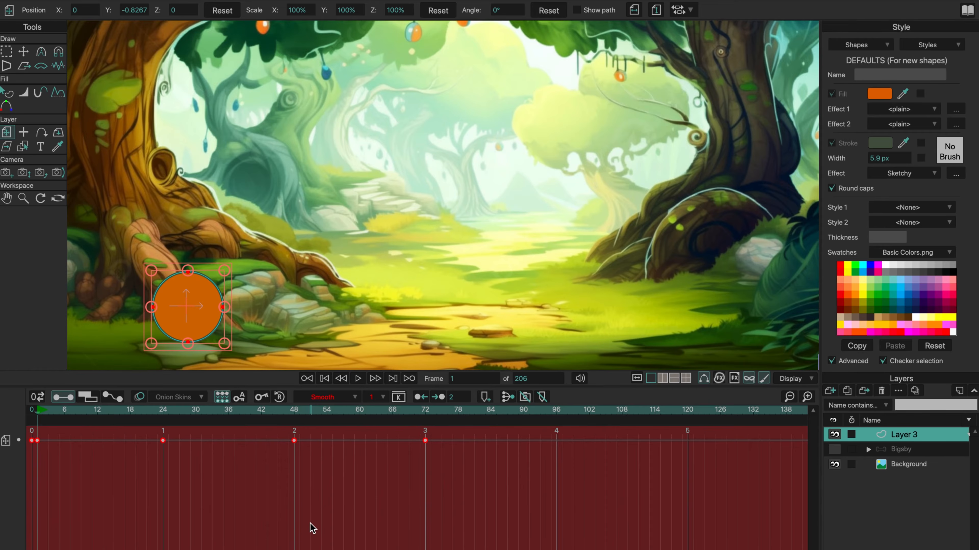
left_click(223, 398)
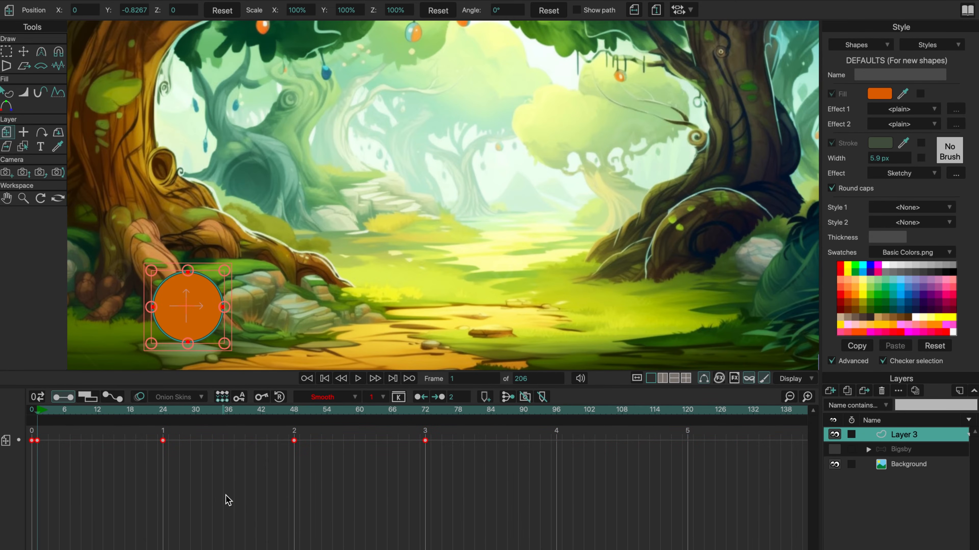
left_click(358, 379)
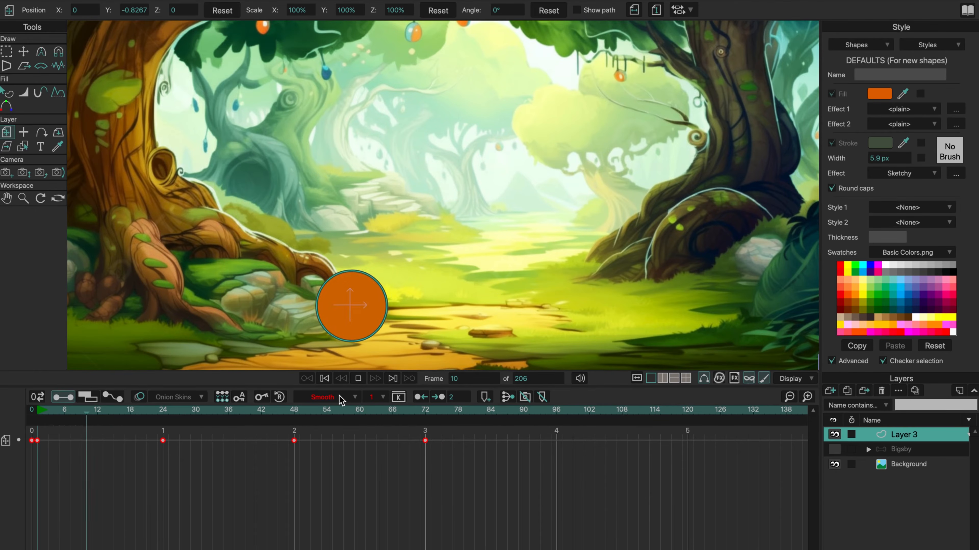
left_click(358, 379)
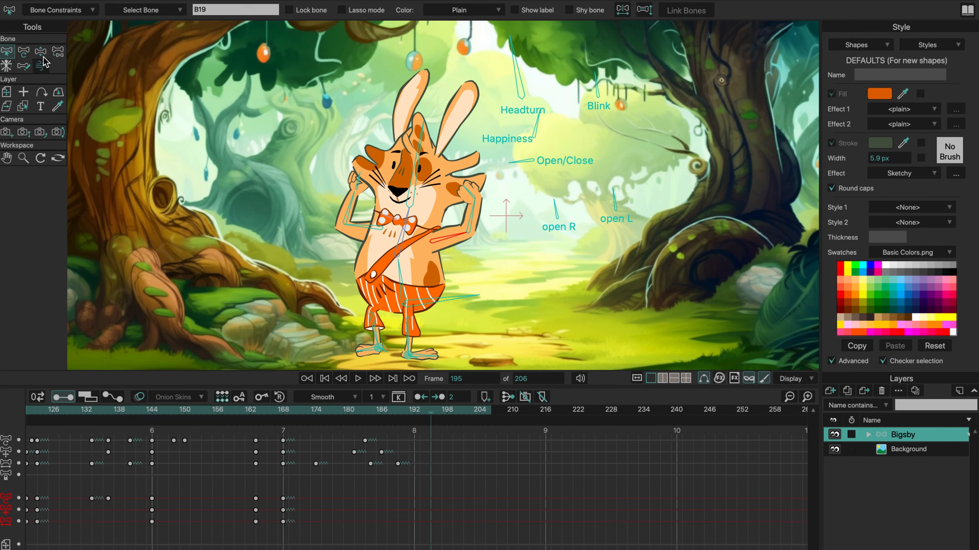
- Pose the rabbit's arm across its body at frame 195 and outward at frame 202, and scrub from frame 168 to check the motion
left_click(40, 51)
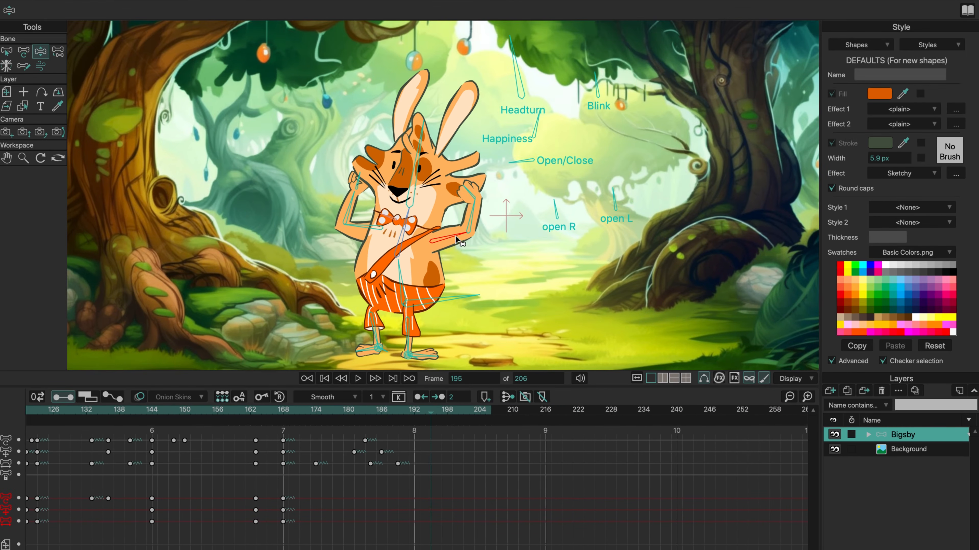
left_click_drag(454, 234, 399, 270)
left_click_drag(438, 414, 469, 410)
left_click_drag(424, 283, 493, 298)
left_click_drag(471, 418, 431, 420)
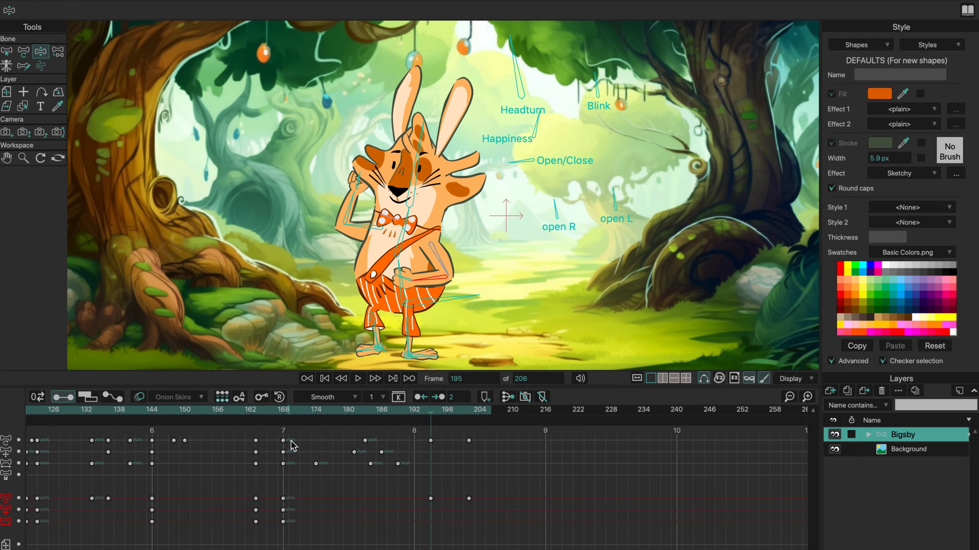
left_click(285, 412)
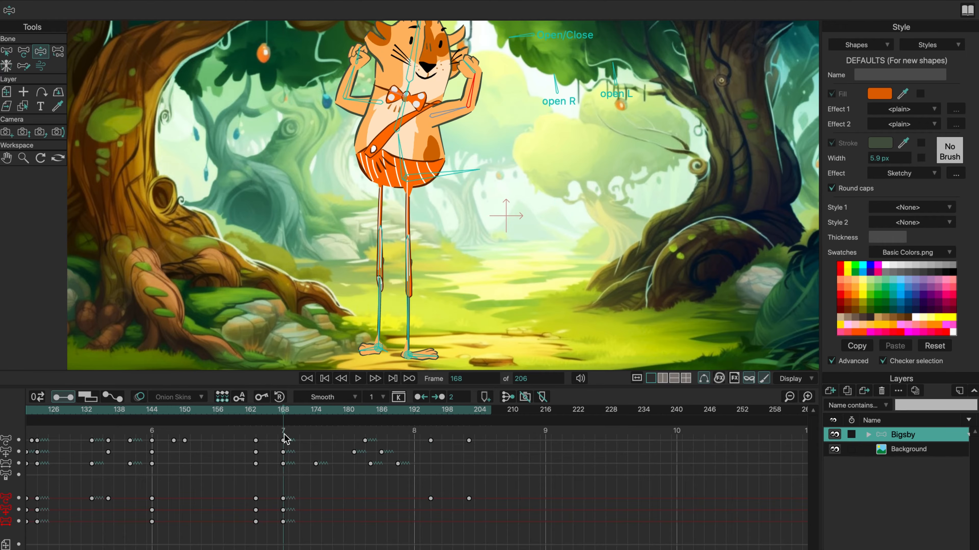
left_click_drag(288, 416, 431, 424)
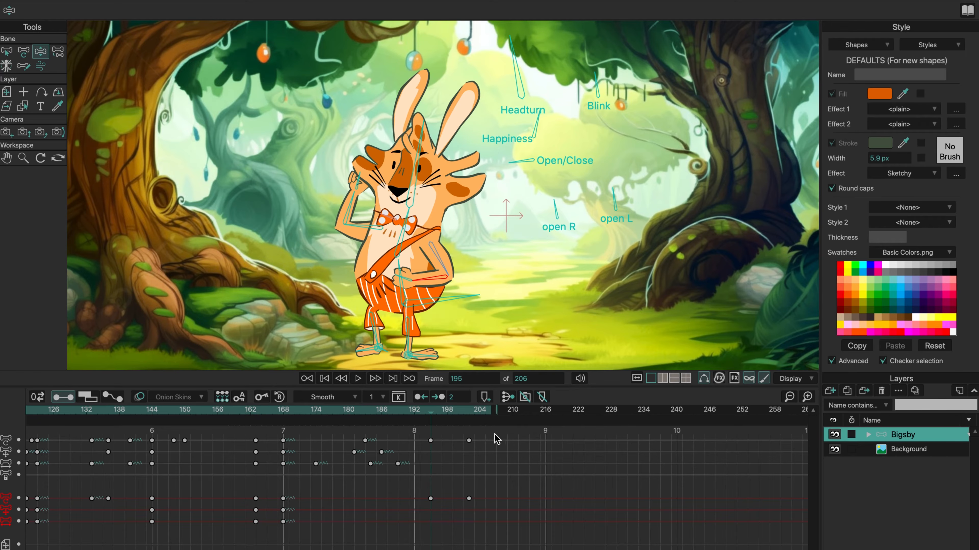
- Delete the arm pose keyframes at frames 195 and 202 and scrub to frame 196
left_click_drag(495, 434, 431, 512)
key("Delete")
left_click_drag(429, 413, 439, 412)
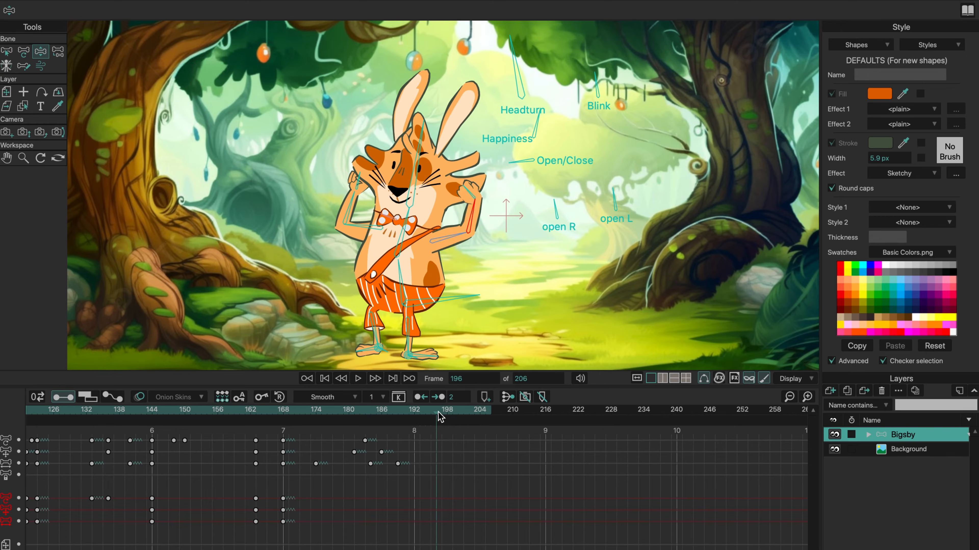
- Turn on Auto-Freeze Keys and freeze the arm's current pose with keyframes at frame 193 by selecting its bones
left_click(414, 412)
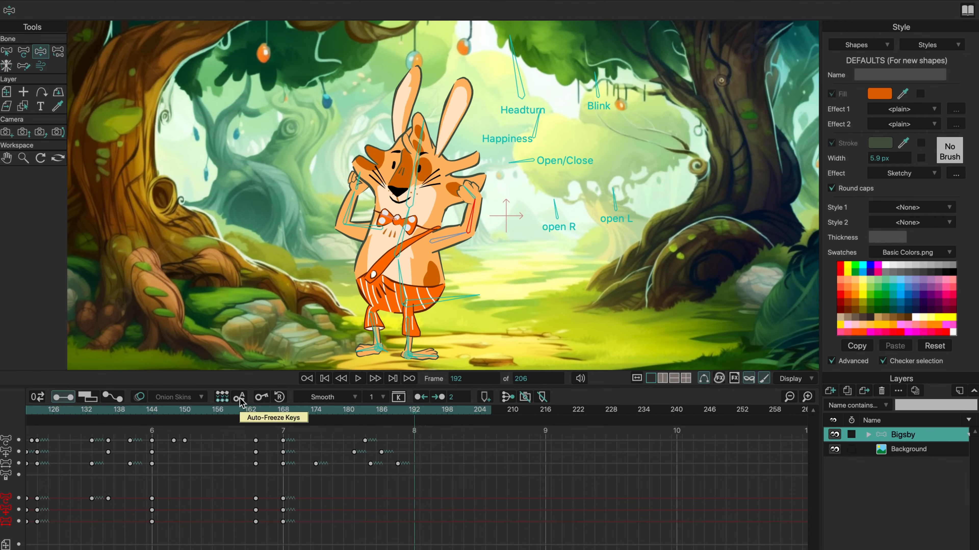
left_click(240, 398)
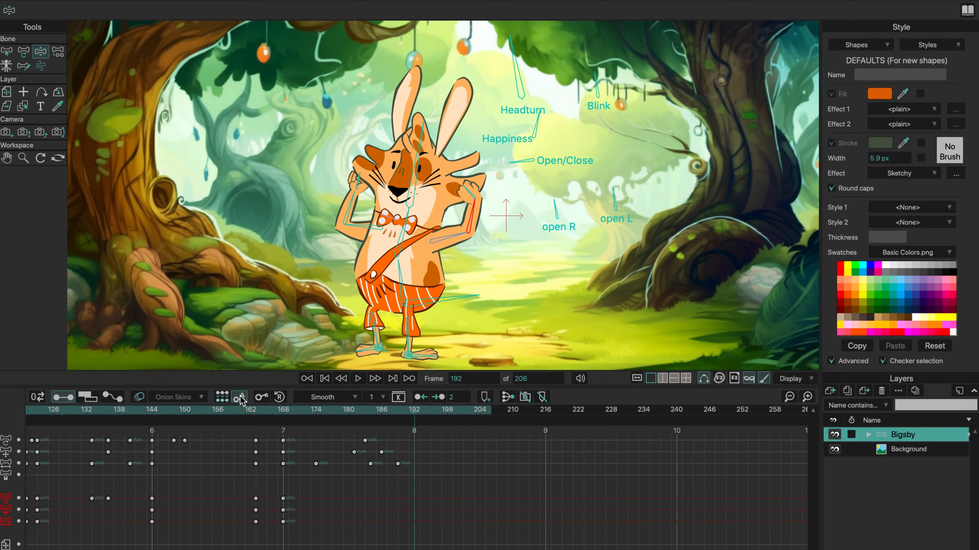
left_click(418, 412)
left_click(445, 239)
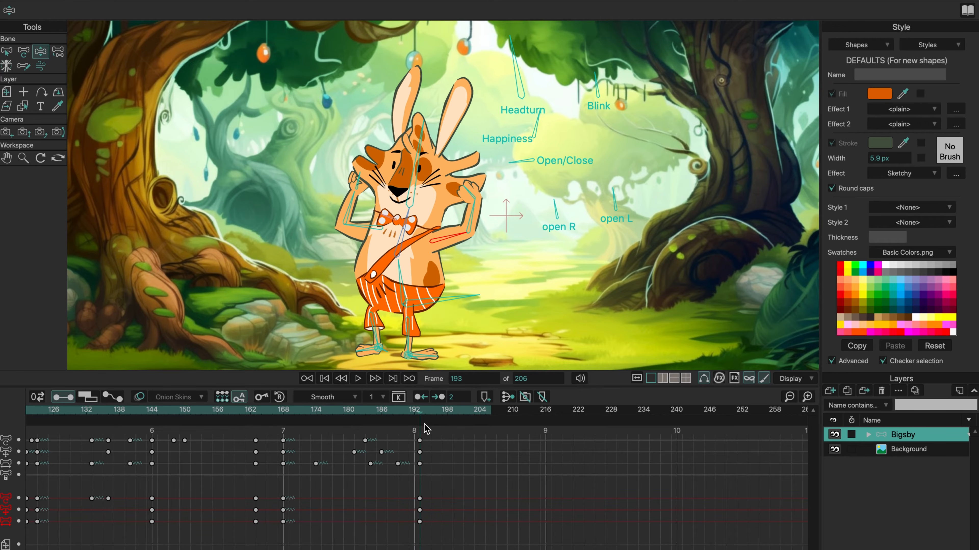
left_click(471, 215)
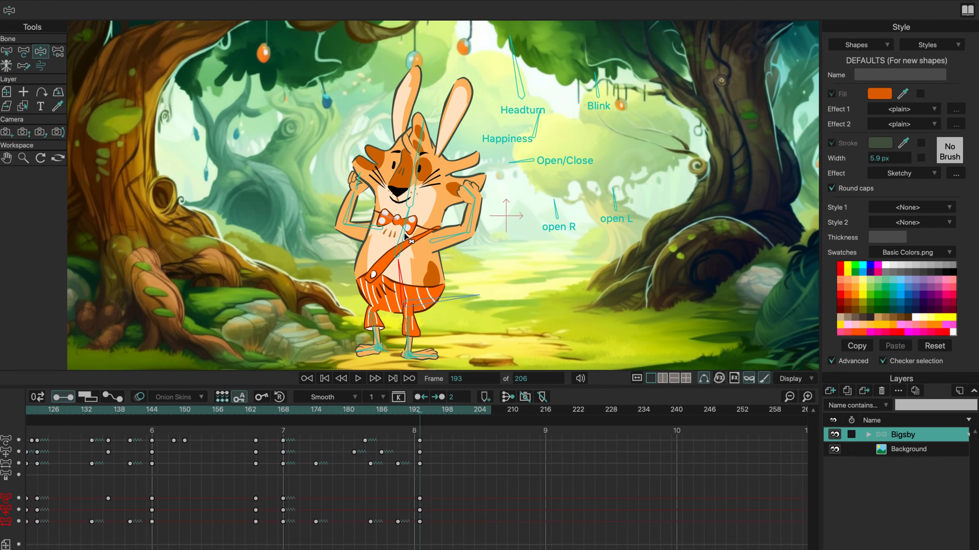
- Swing the rabbit's raised arm down toward its hip at frame 198, and shift its hips sideways and down at frame 203
left_click(413, 178)
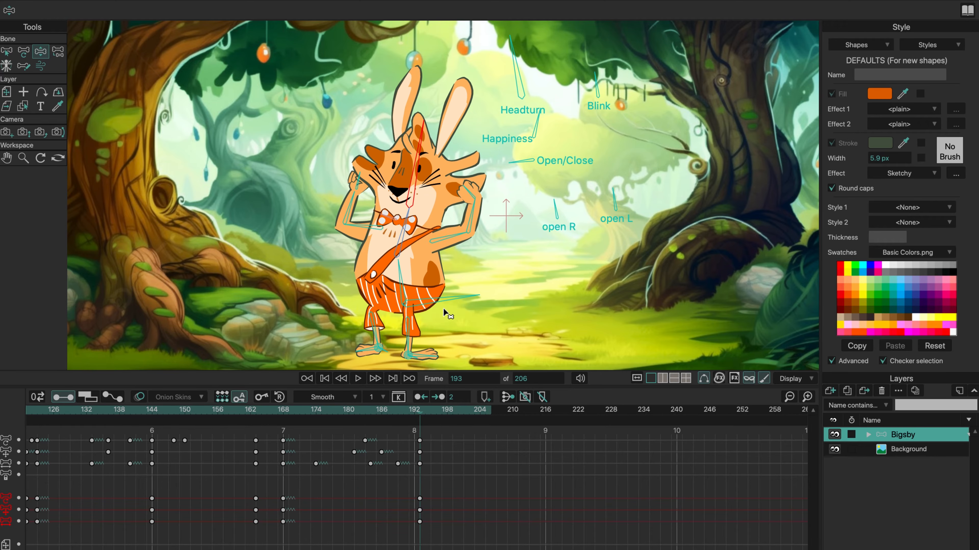
left_click(439, 239)
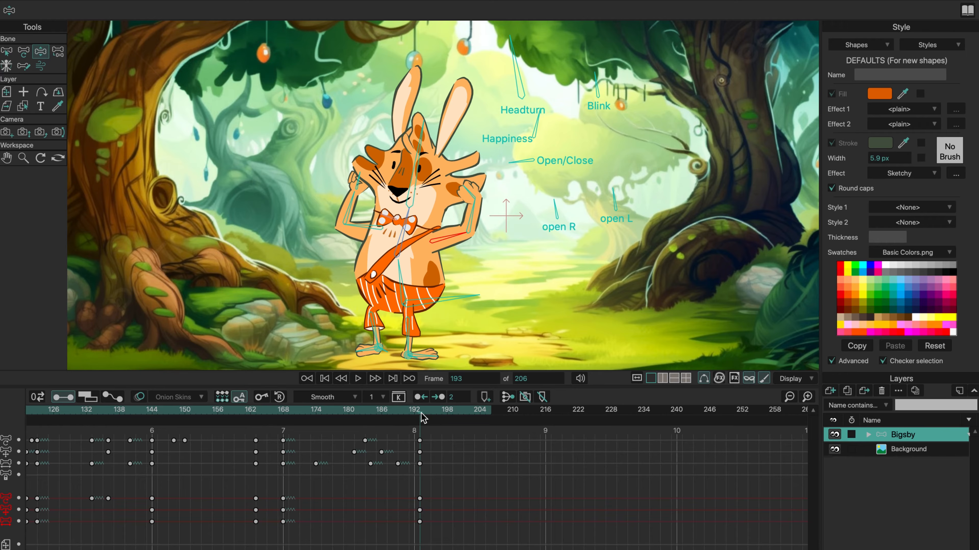
left_click_drag(422, 419, 449, 417)
left_click_drag(453, 237, 428, 306)
left_click_drag(450, 419, 476, 419)
left_click_drag(408, 302, 425, 313)
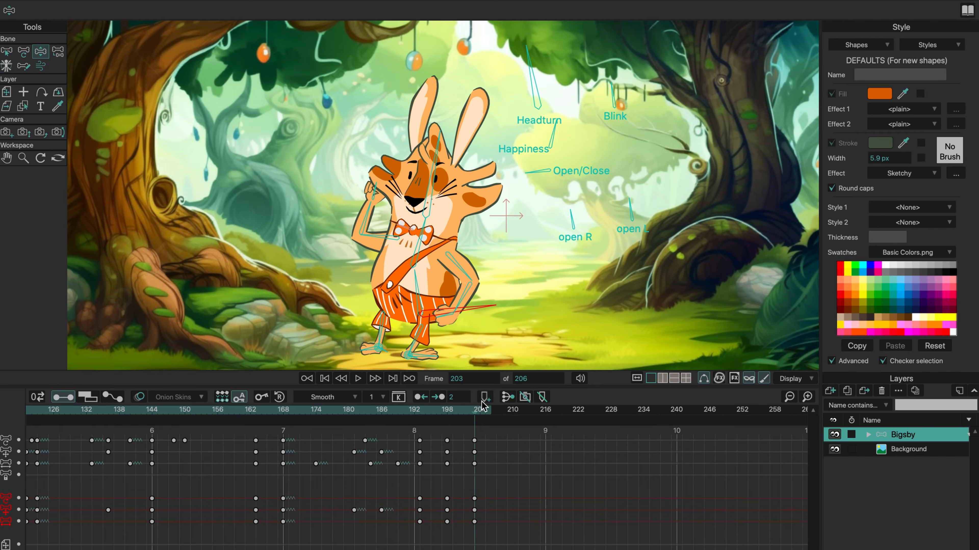
- Shift the rabbit's hips back at frame 209 and pull its other hand away from the face into an outward pose
left_click_drag(483, 407, 507, 410)
left_click_drag(439, 318, 420, 306)
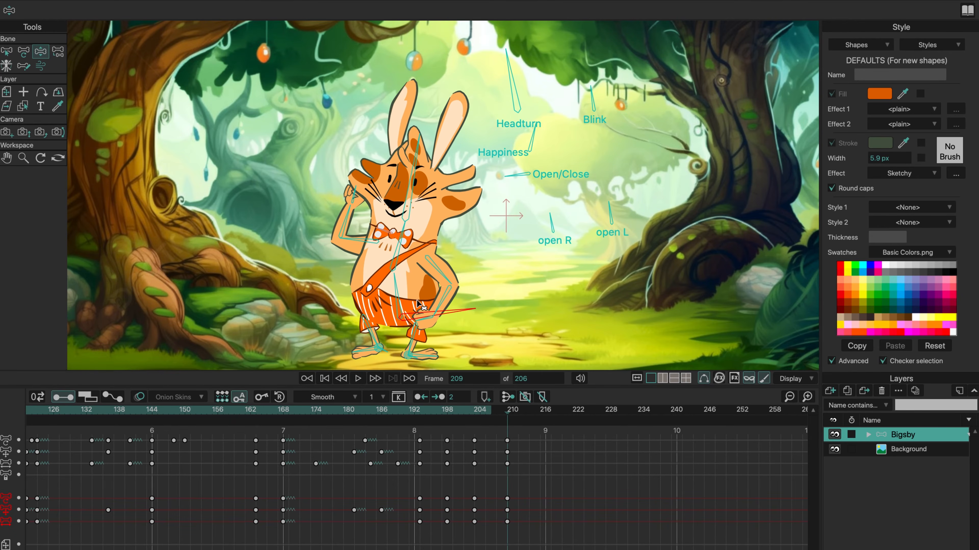
left_click_drag(354, 223, 325, 243)
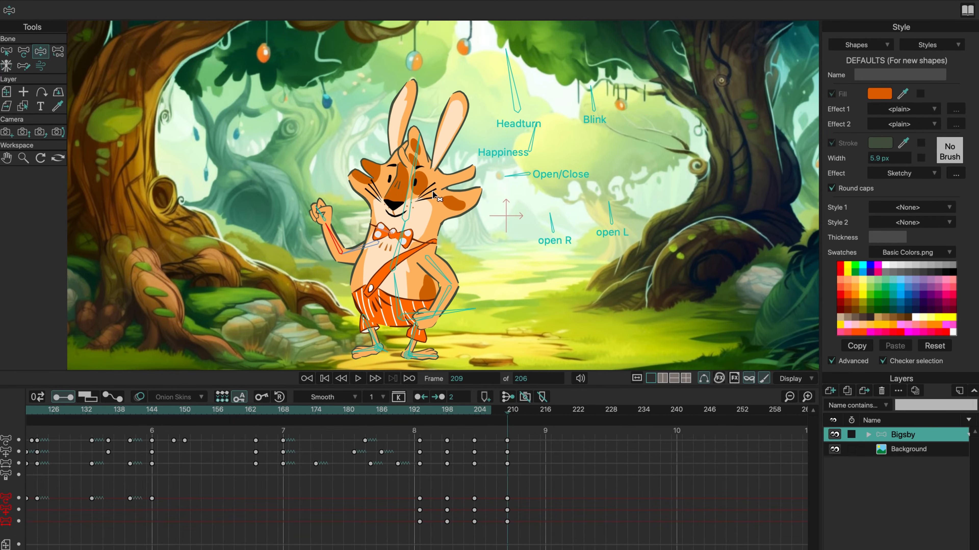
- Turn the head with the Headturn control at frame 216, then raise the hips and reverse the head turn at frame 222
left_click_drag(512, 412, 545, 411)
left_click_drag(513, 86, 526, 89)
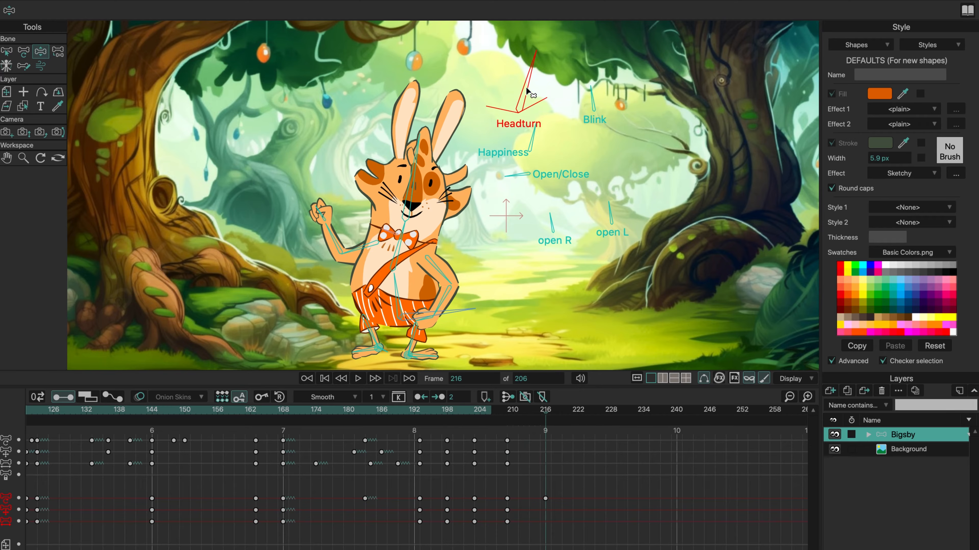
left_click_drag(552, 414, 578, 412)
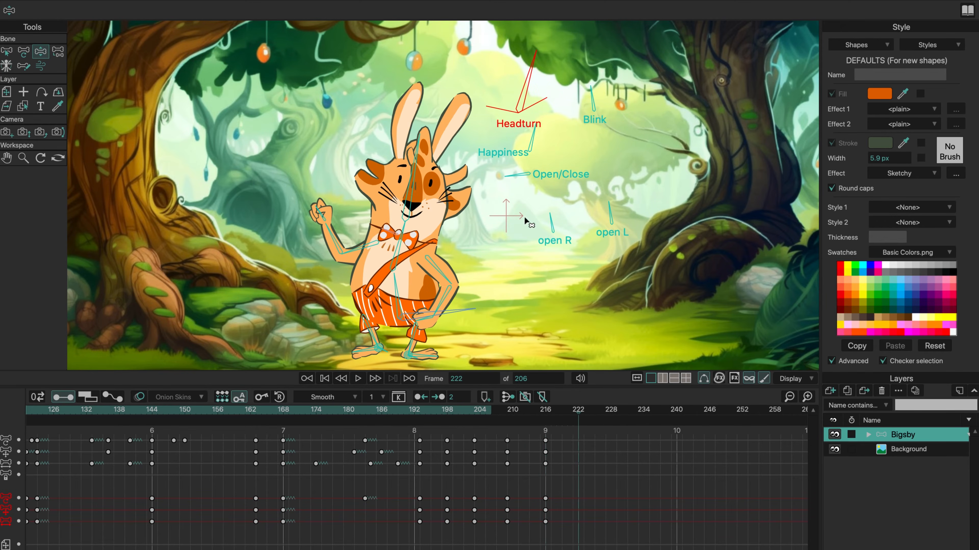
left_click_drag(421, 315, 426, 301)
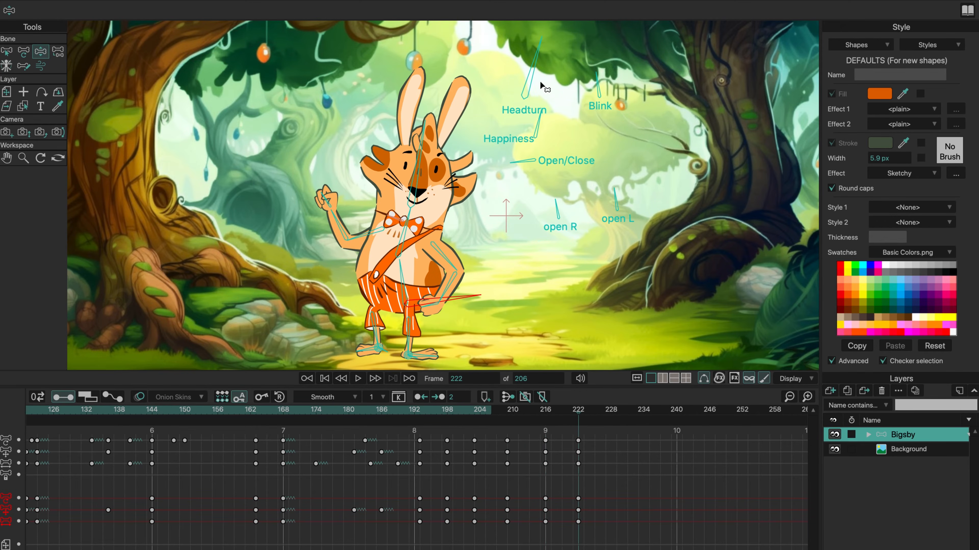
left_click_drag(531, 75, 507, 77)
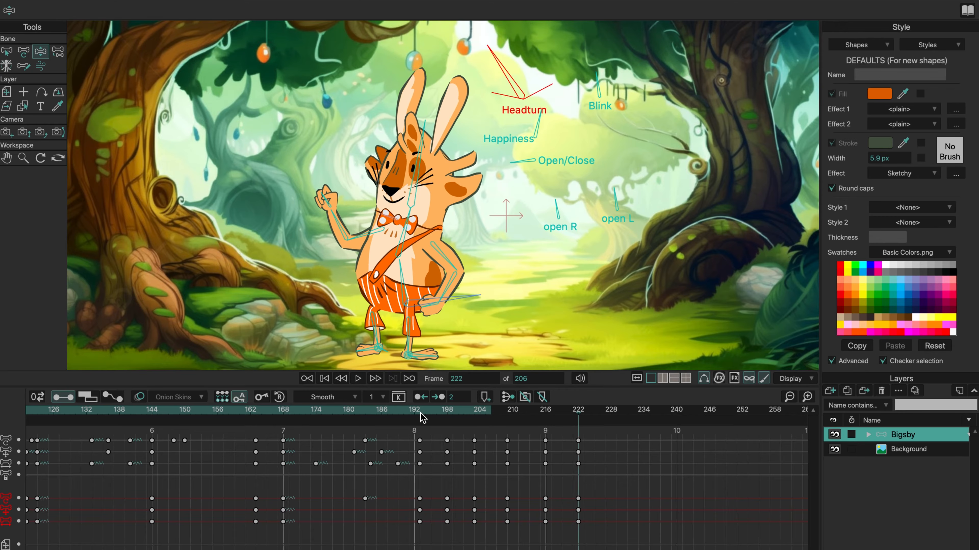
- Scrub the new poses from about frame 195 to 222 and play the animation
left_click(430, 416)
left_click_drag(430, 418, 581, 433)
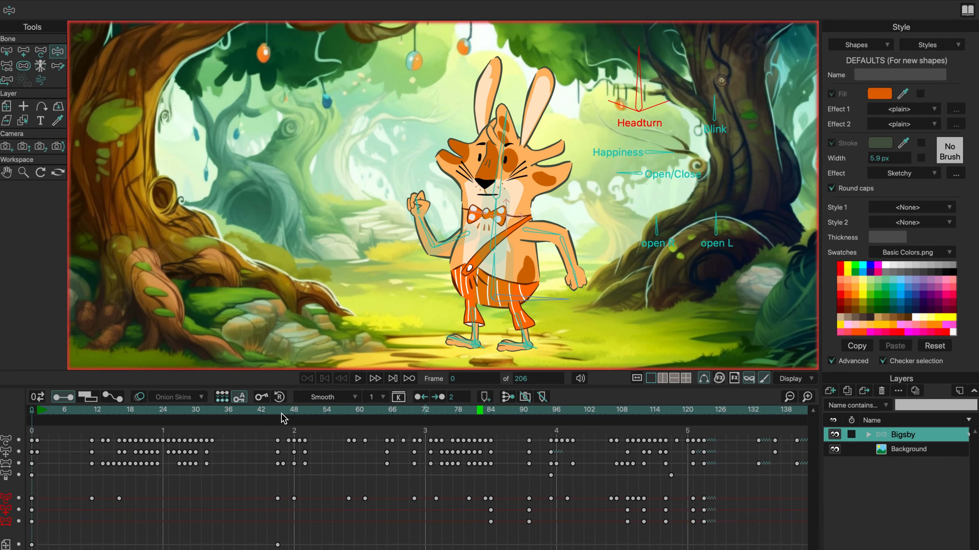
scroll(229, 409, "down", 10)
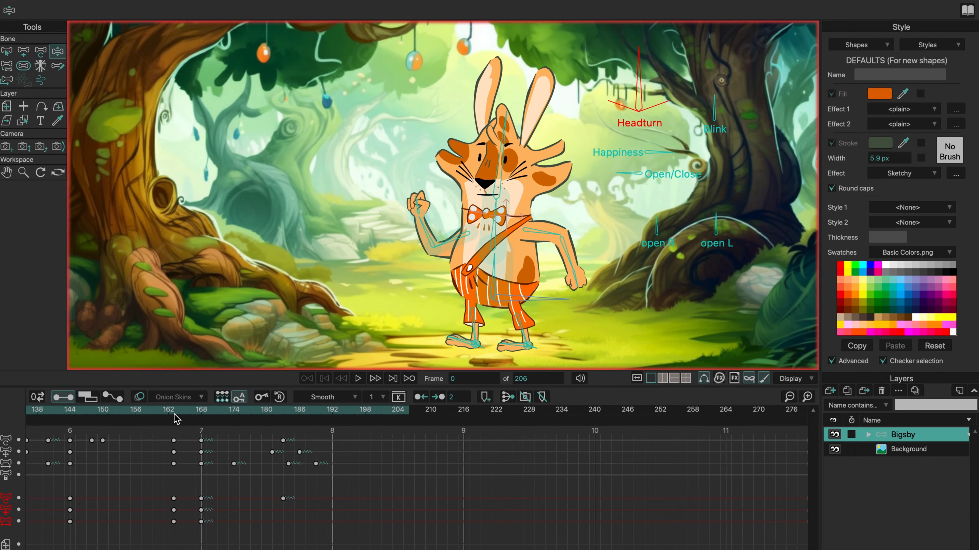
left_click(357, 379)
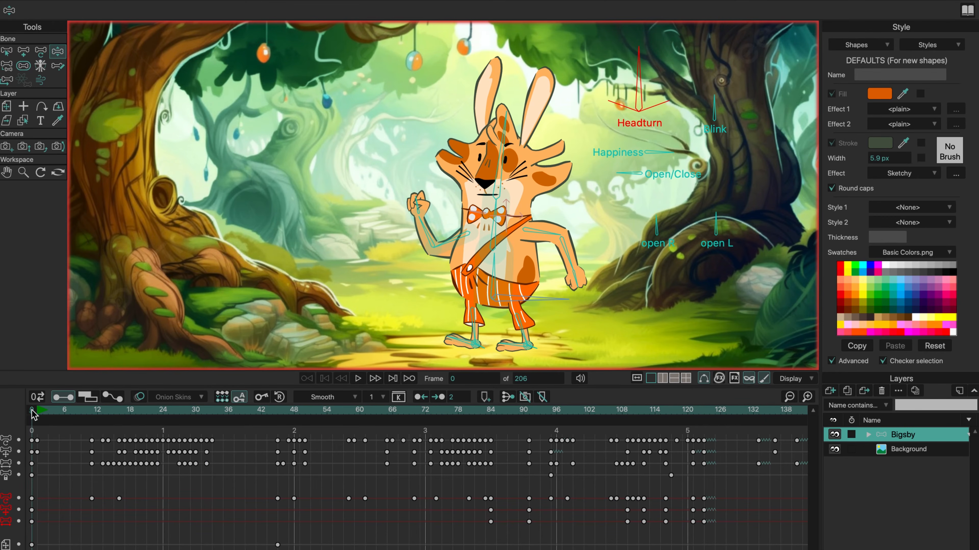
- Try shifting all the rabbit's keyframes to start around frame 51, and undo the shift
left_click_drag(33, 419, 313, 417)
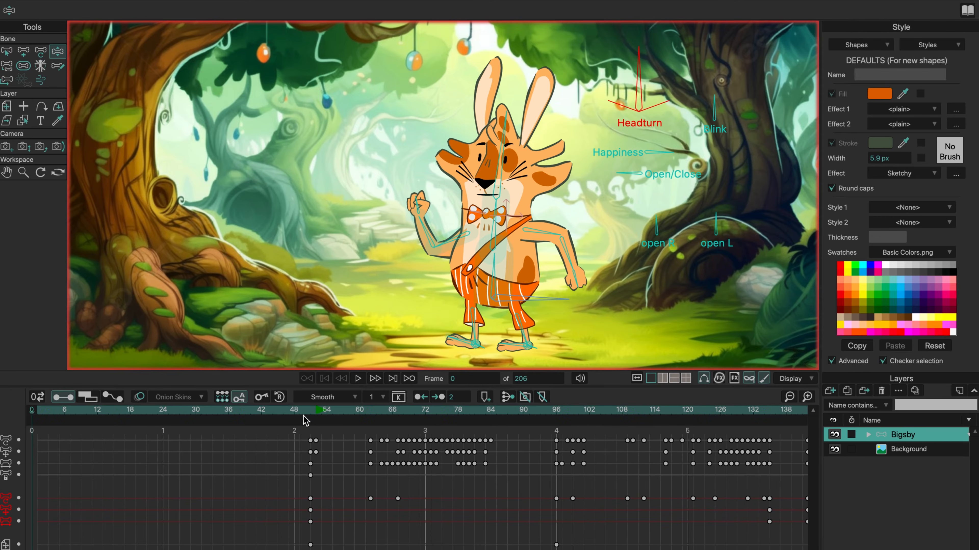
key("ctrl+z")
left_click(278, 413)
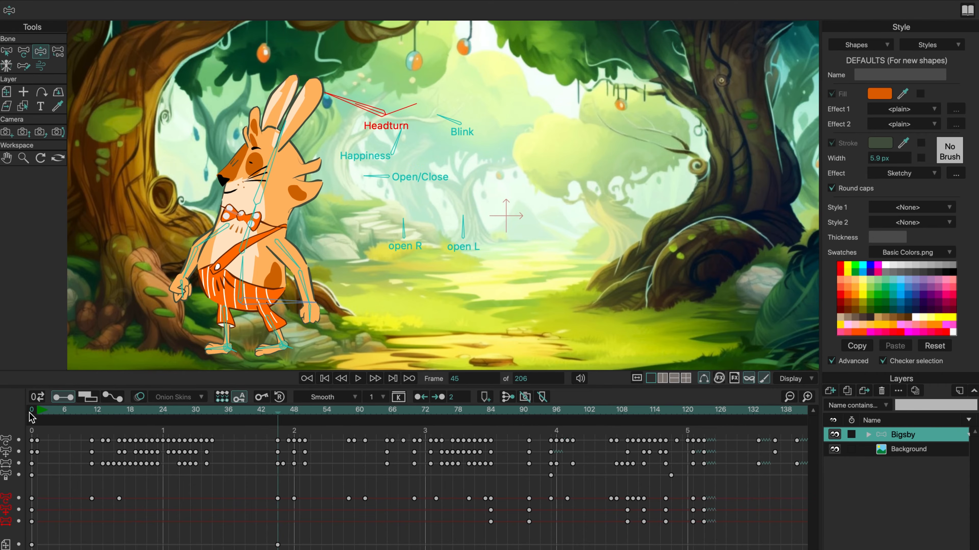
mouse_move(33, 414)
left_mouse_down()
mouse_move(57, 415)
mouse_move(32, 413)
mouse_move(36, 405)
mouse_move(207, 413)
left_mouse_up()
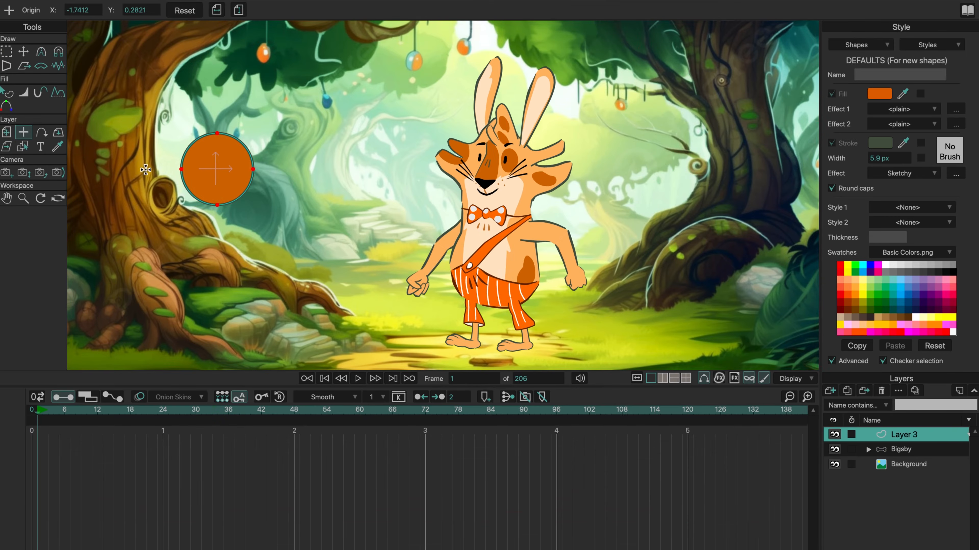
- Animate the circle layer's position by moving it right at frame 24 and diagonally down to the right at about frame 72
key("m")
left_click(163, 411)
left_click_drag(218, 187, 514, 189)
left_click(294, 412)
left_click(420, 412)
left_click_drag(430, 414, 426, 412)
left_click_drag(449, 194, 632, 319)
mouse_move(426, 413)
left_mouse_down()
mouse_move(85, 414)
mouse_move(426, 424)
left_mouse_up()
- Scrub through the circle's motion to about frame 71 and delete the circle layer
left_click_drag(38, 418, 399, 417)
left_click_drag(420, 413, 409, 479)
left_click(882, 392)
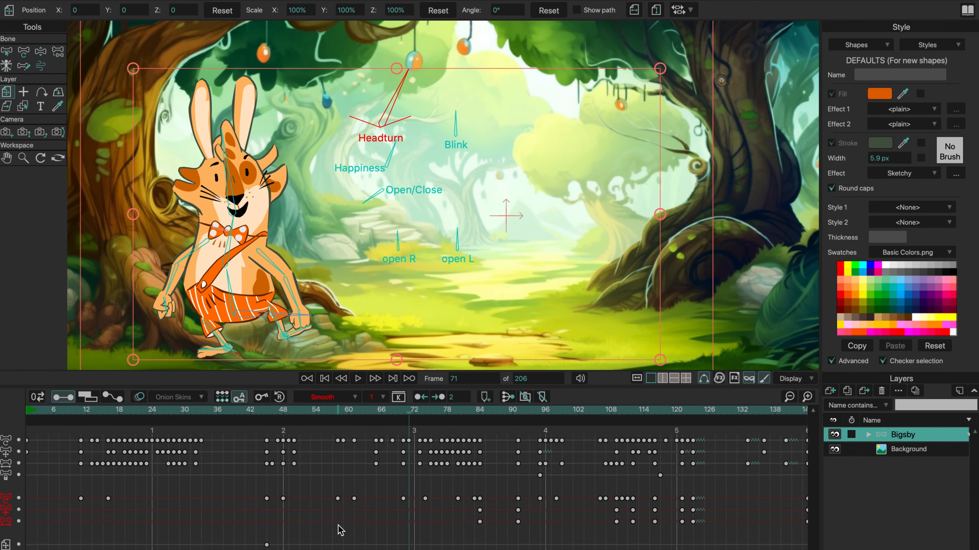
- Turn off Auto-Freeze Keys and manually freeze the rabbit's current pose with keyframes at frame 52
left_click(324, 379)
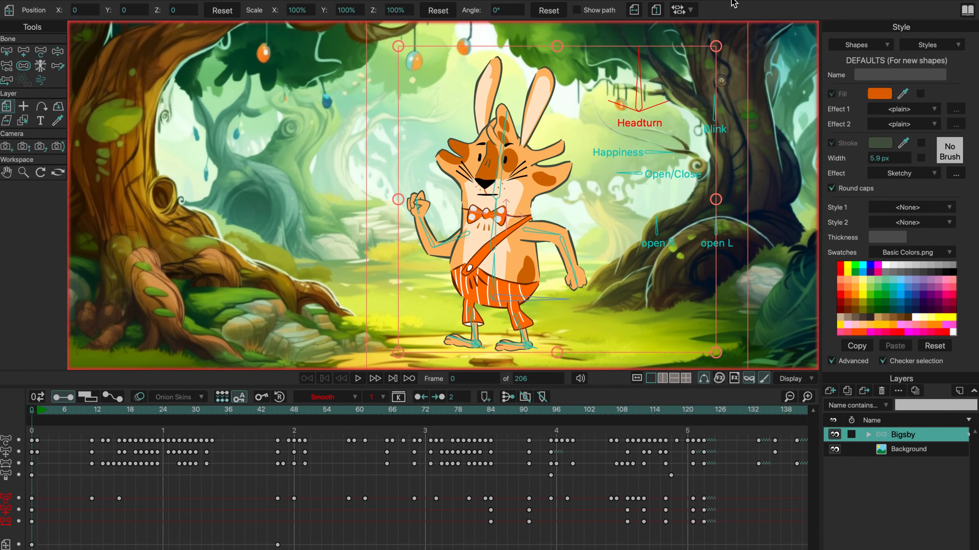
left_click(222, 396)
left_click(335, 420)
left_click_drag(332, 419, 317, 418)
left_click(242, 398)
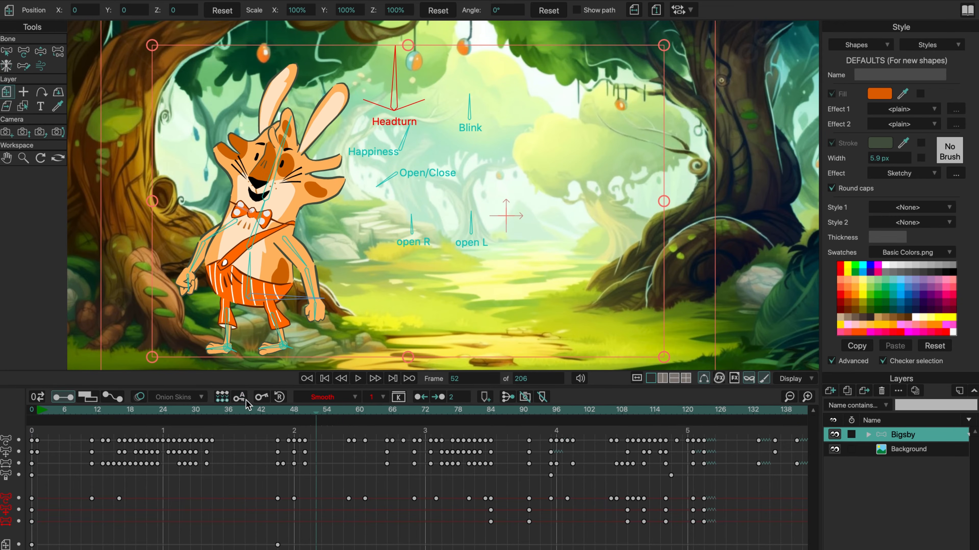
left_click(265, 401)
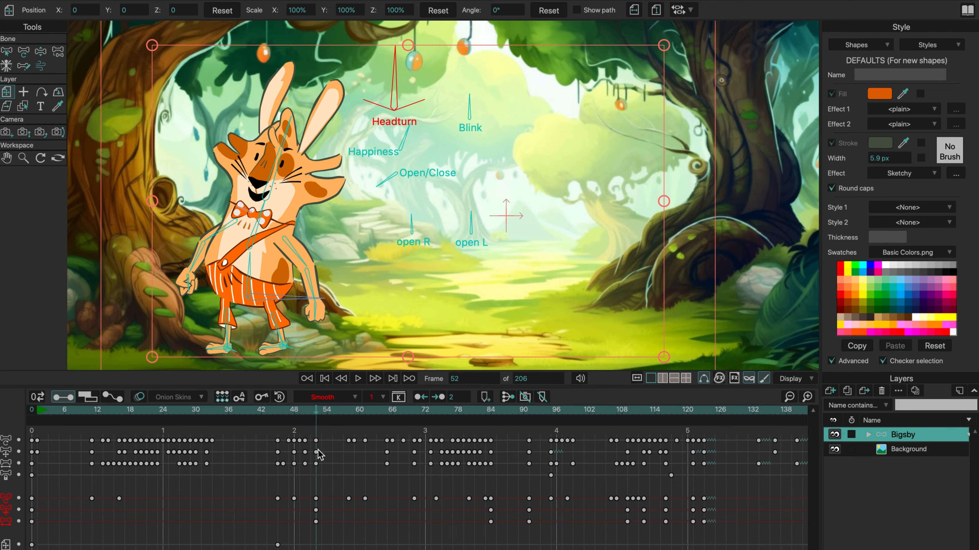
- Freeze the rabbit's pose again at frame 54 and select the keyframes at frames 52 and 54
left_click_drag(317, 416, 327, 415)
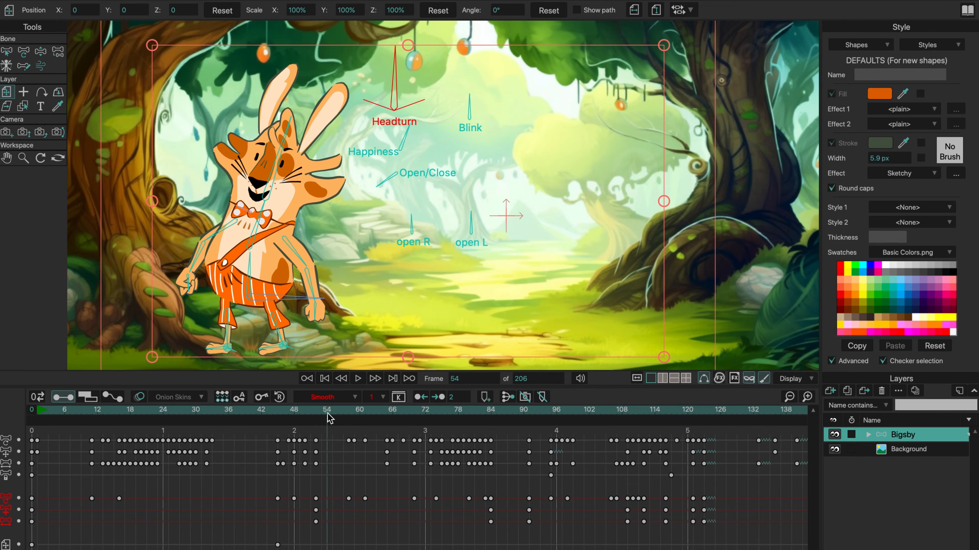
left_click(262, 398)
left_click_drag(313, 432, 338, 547)
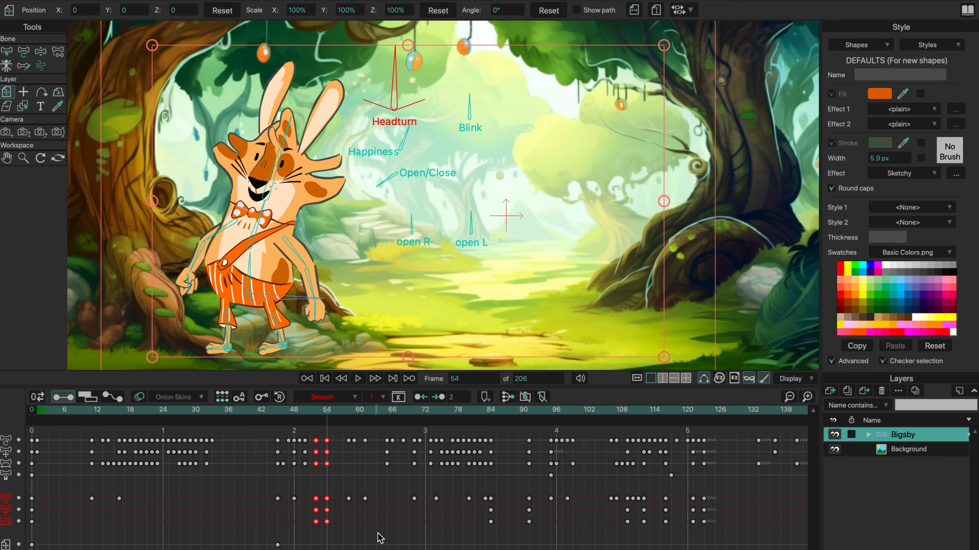
- Reset the rabbit to its default pose with keyframes at frame 54, compare it with frame 0, and scrub to about frame 74
left_click(281, 397)
left_click(281, 398)
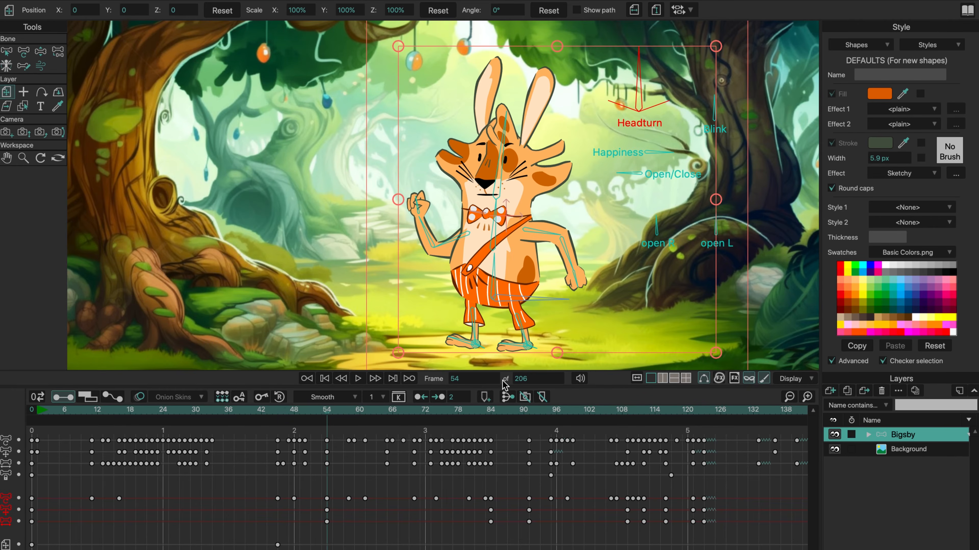
left_click(32, 413)
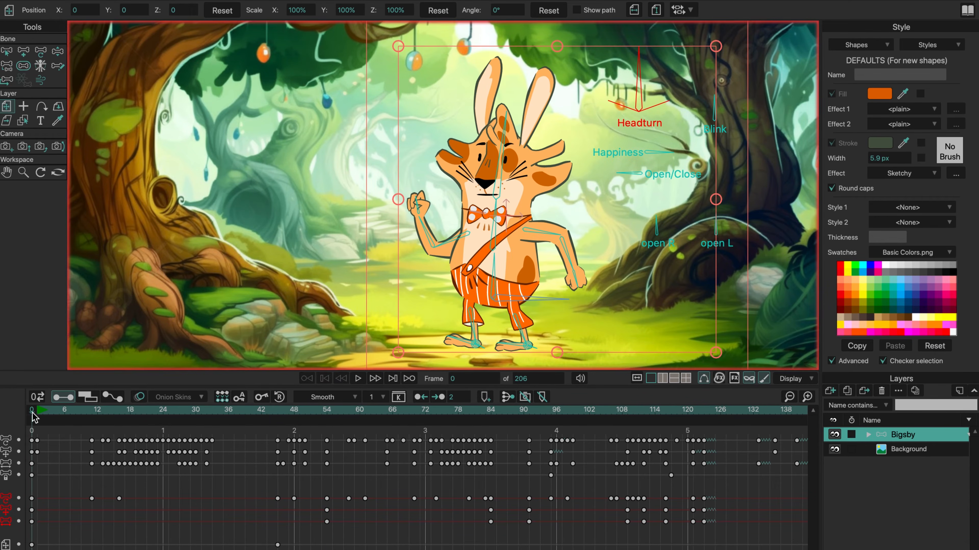
left_click(329, 412)
mouse_move(323, 409)
left_mouse_down()
mouse_move(197, 415)
mouse_move(326, 420)
left_mouse_up()
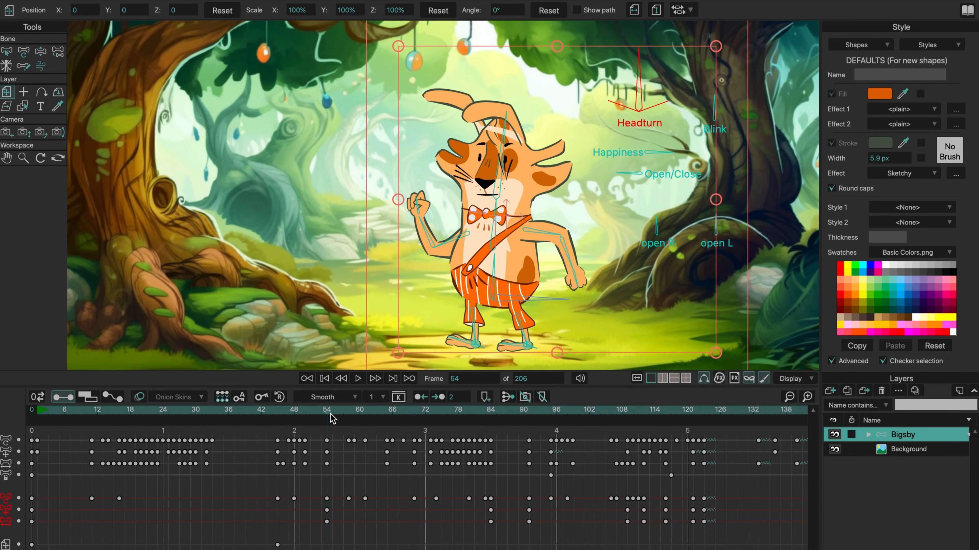
left_click_drag(330, 417, 438, 426)
- Delete the reset-pose keyframes at frame 54, scrub across about frames 46 to 64, and return to frame 0
left_click_drag(334, 447, 317, 546)
key("Delete")
left_click_drag(281, 416, 382, 415)
left_click(328, 378)
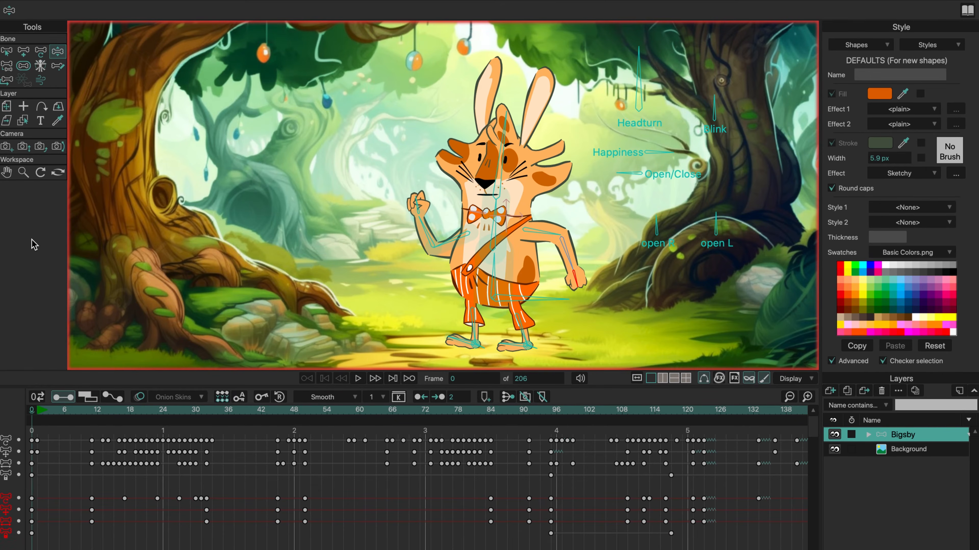
- Go to frame 205 and set the default keyframe interpolation to Ease In/Out with an interval of 2
left_click(326, 398)
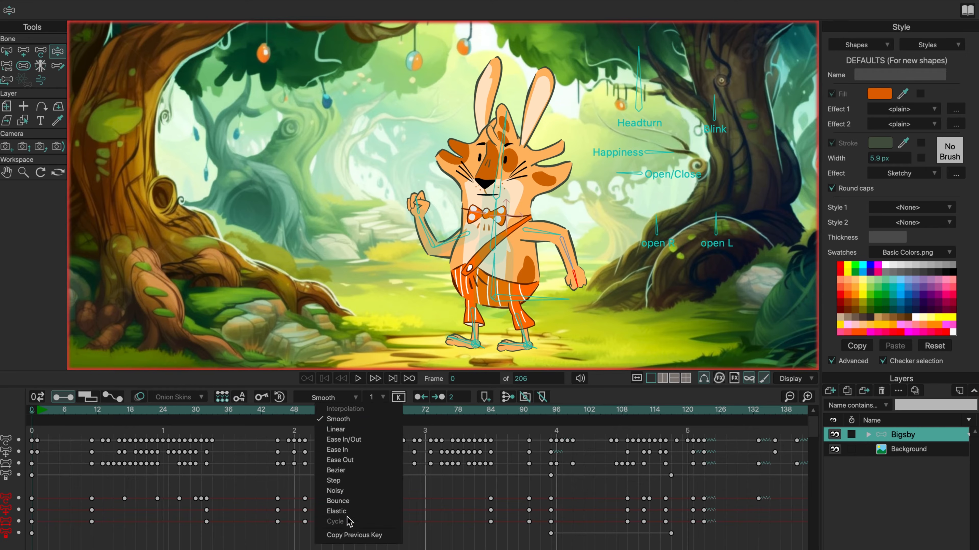
left_click(383, 397)
left_click(621, 400)
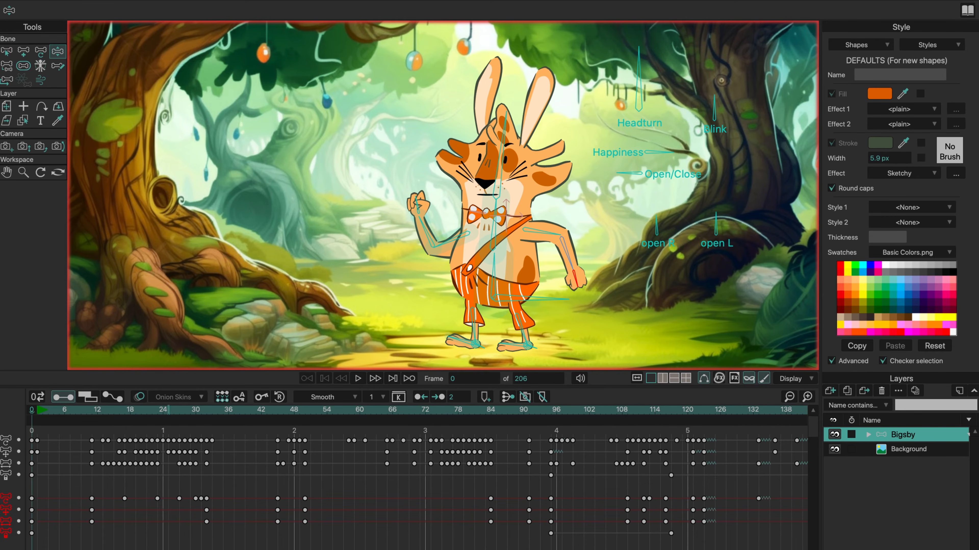
scroll(261, 473, "right", 10)
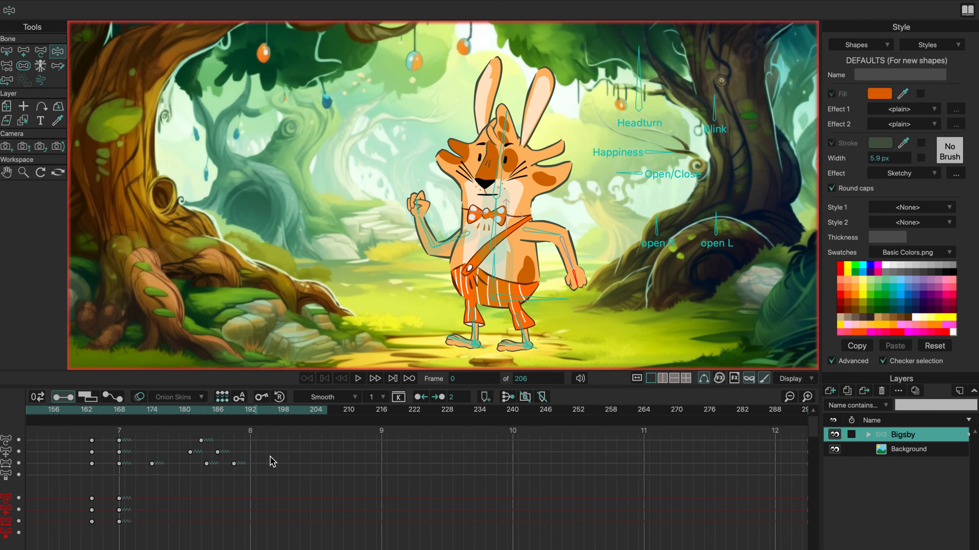
left_click(322, 418)
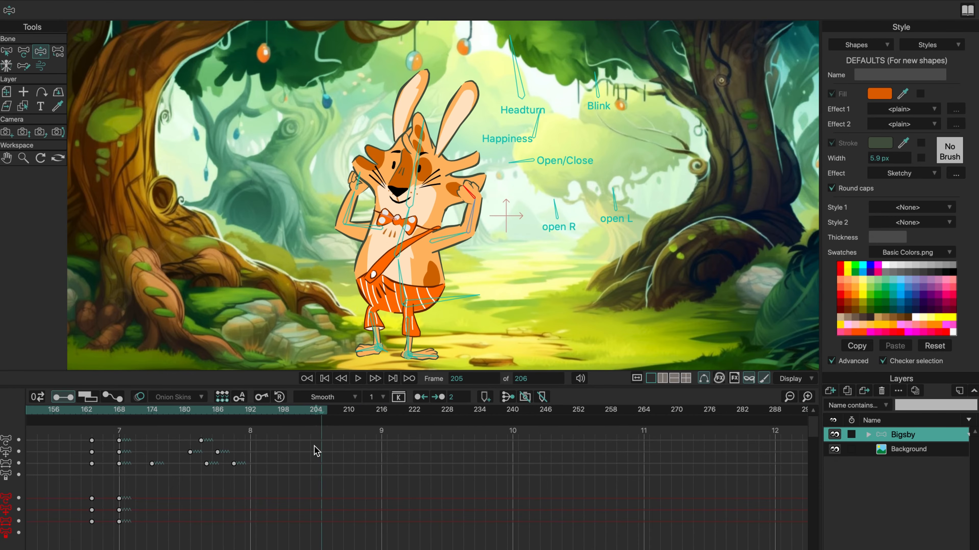
left_click(330, 401)
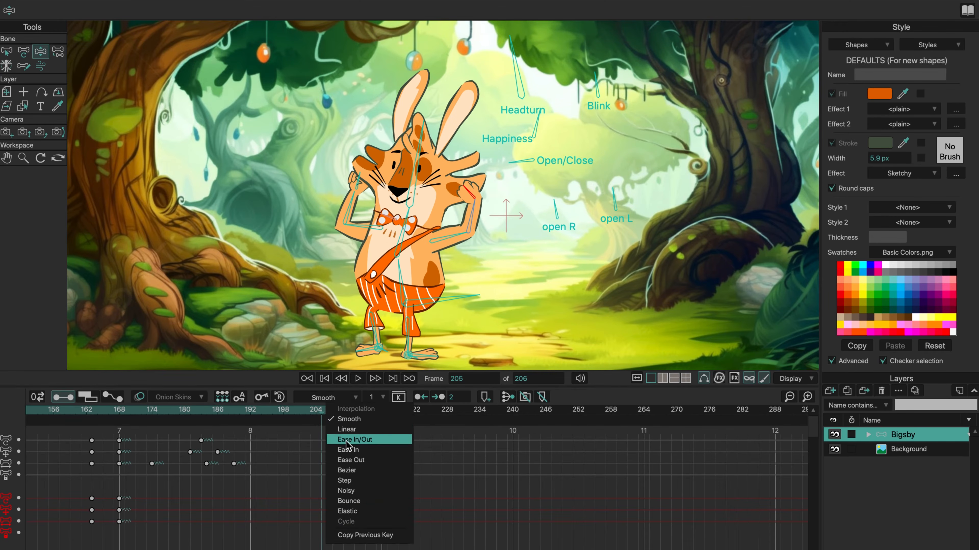
left_click(380, 439)
left_click(378, 400)
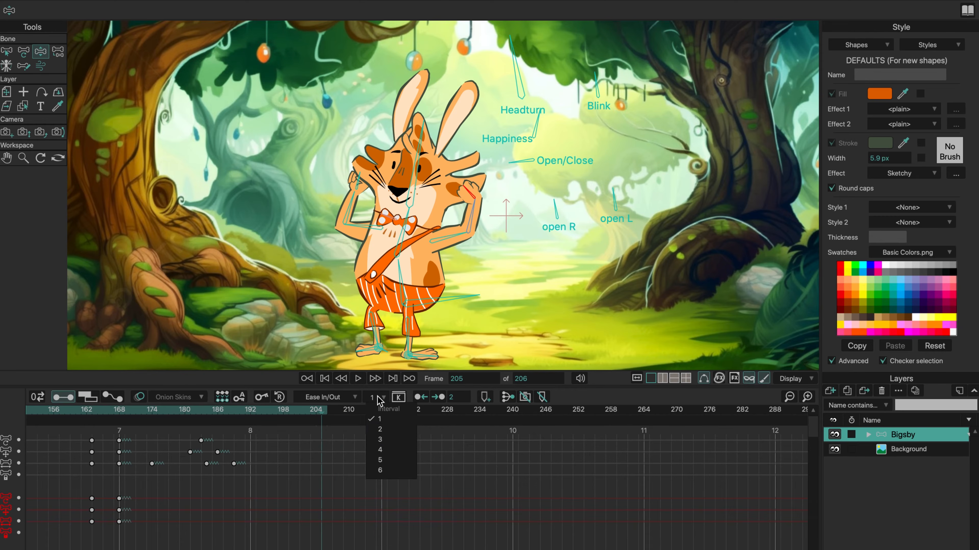
left_click(389, 436)
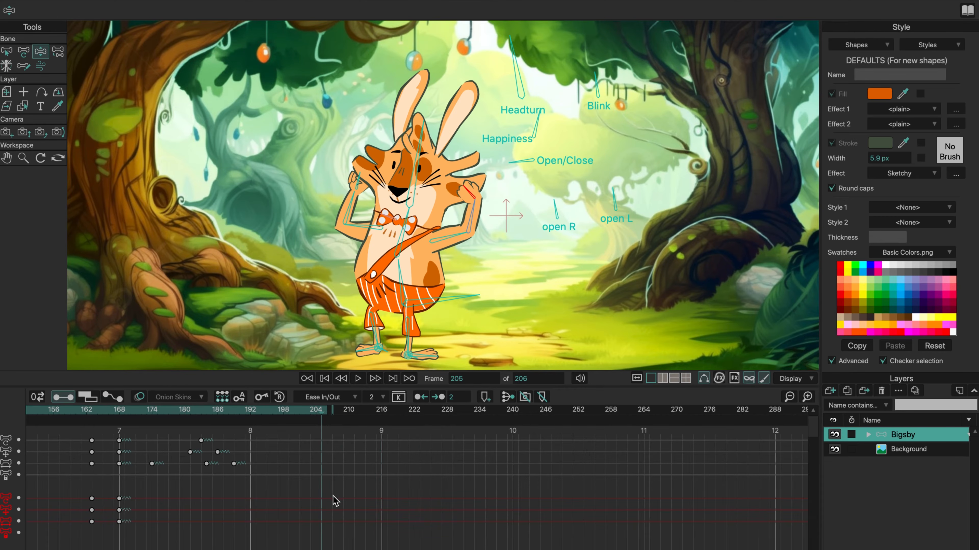
- Freeze the rabbit's pose at frame 205 and swing its raised arm down toward the hip at about frame 210
left_click(262, 396)
left_click_drag(323, 424, 349, 416)
mouse_move(470, 239)
left_mouse_down()
mouse_move(468, 252)
mouse_move(470, 239)
left_mouse_up()
left_click_drag(358, 429, 349, 501)
left_click_drag(448, 241, 428, 295)
left_click_drag(432, 302, 416, 311)
mouse_move(359, 430)
left_mouse_down()
mouse_move(344, 503)
mouse_move(371, 440)
left_mouse_up()
- Delete the test keyframes from frame 205 onward and return to frame 0
left_click(323, 415)
left_click_drag(323, 415, 321, 539)
key("Delete")
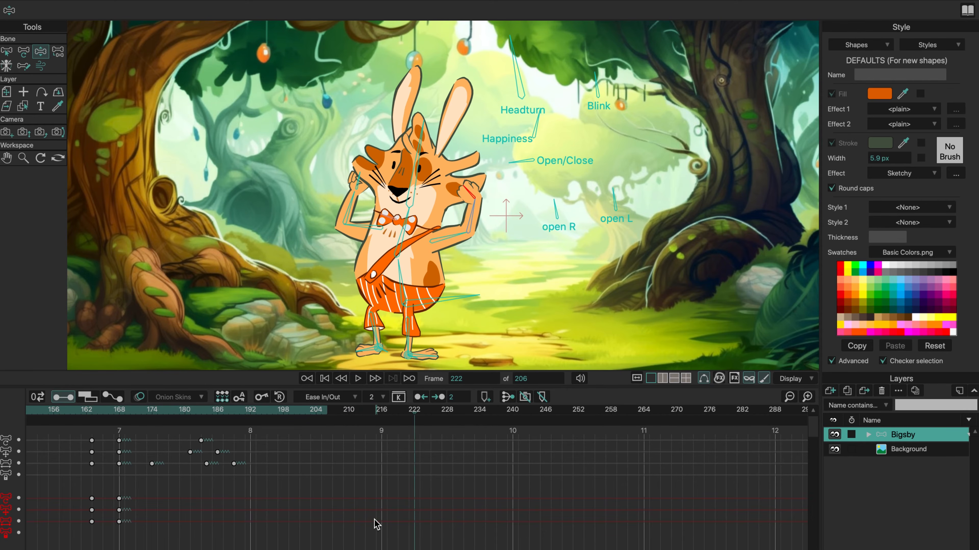
left_click(324, 379)
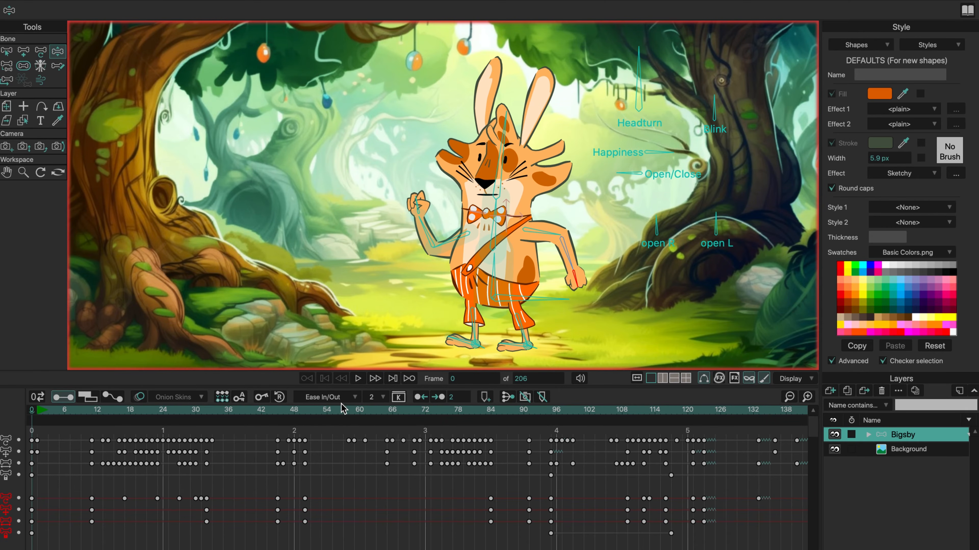
- Select the keyframes at frame 99, set their interval to 2, and scrub through the frames that follow
left_click_drag(254, 431, 318, 539)
left_click_drag(333, 431, 397, 483)
left_click_drag(319, 434, 303, 546)
left_click(305, 413)
left_click_drag(307, 418, 572, 471)
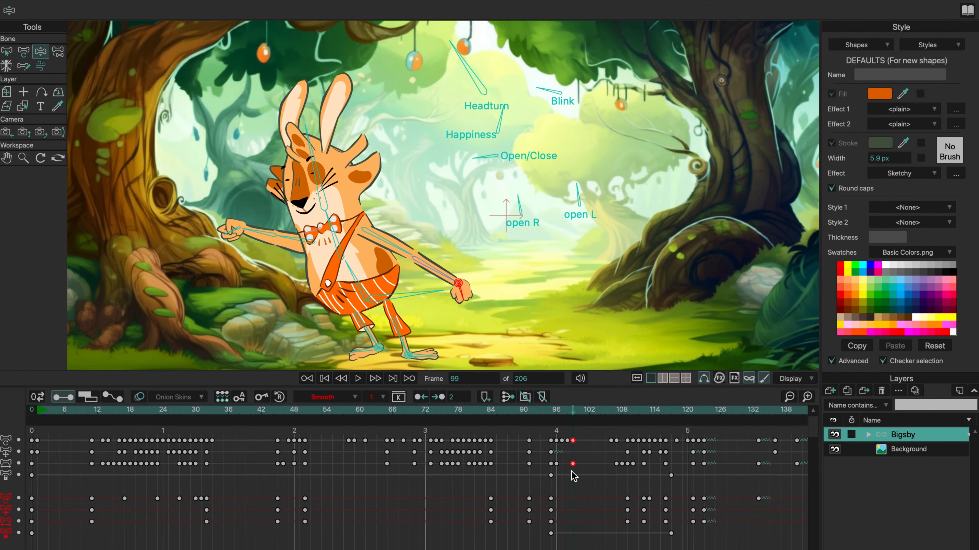
left_click(379, 401)
left_click(386, 437)
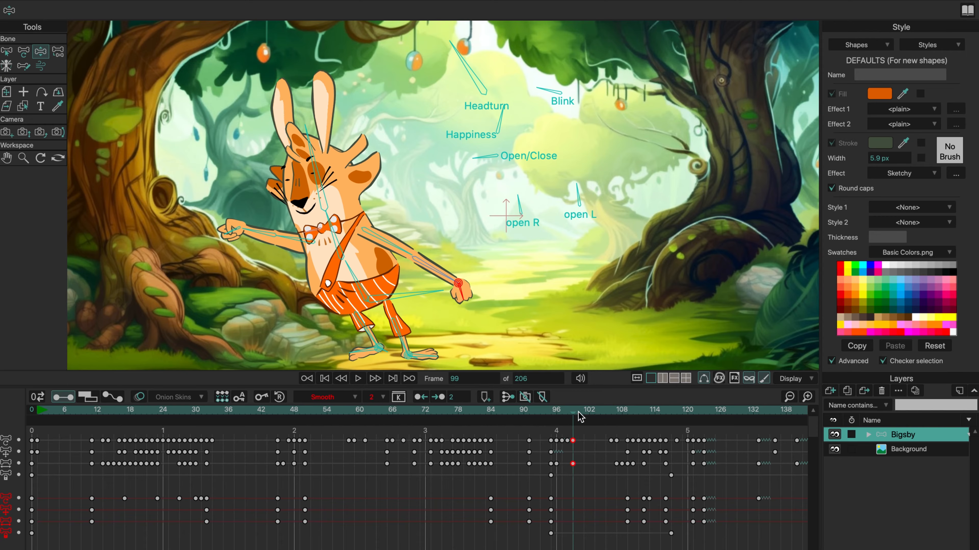
left_click_drag(573, 415, 607, 421)
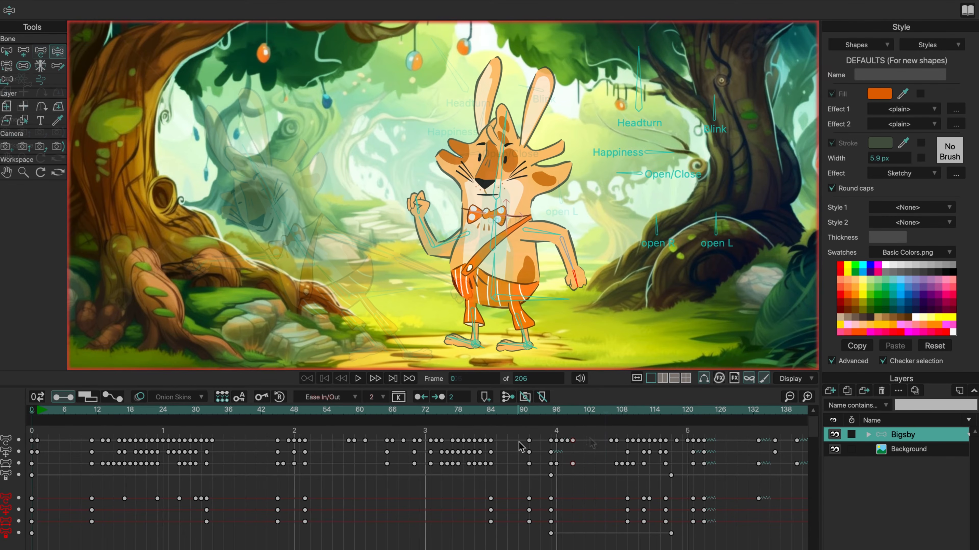
- Open Keyframe Details for the keyframes at frame 84, place the window over the scene, and review the interpolation options
left_click_drag(505, 433, 489, 542)
left_click(507, 433)
left_click(492, 441)
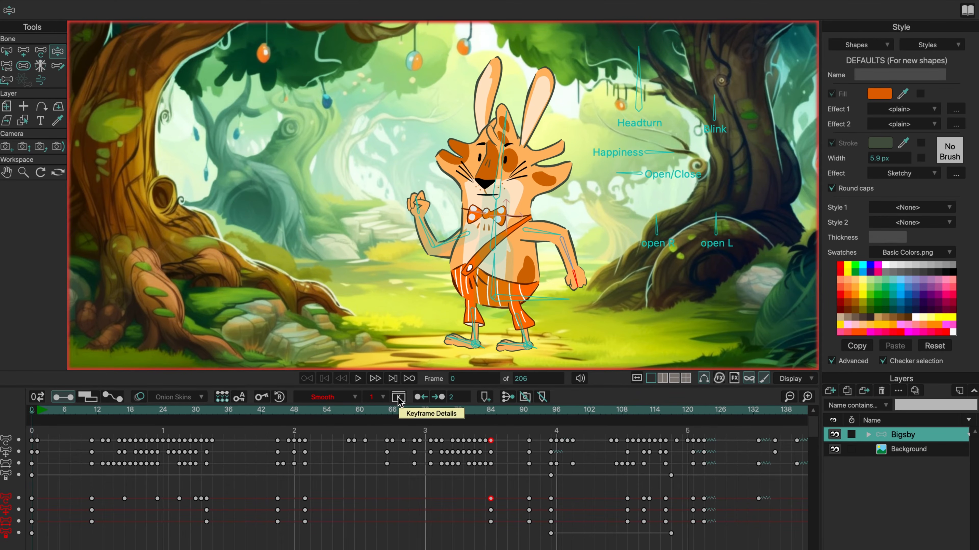
left_click(398, 397)
left_click_drag(221, 11, 528, 174)
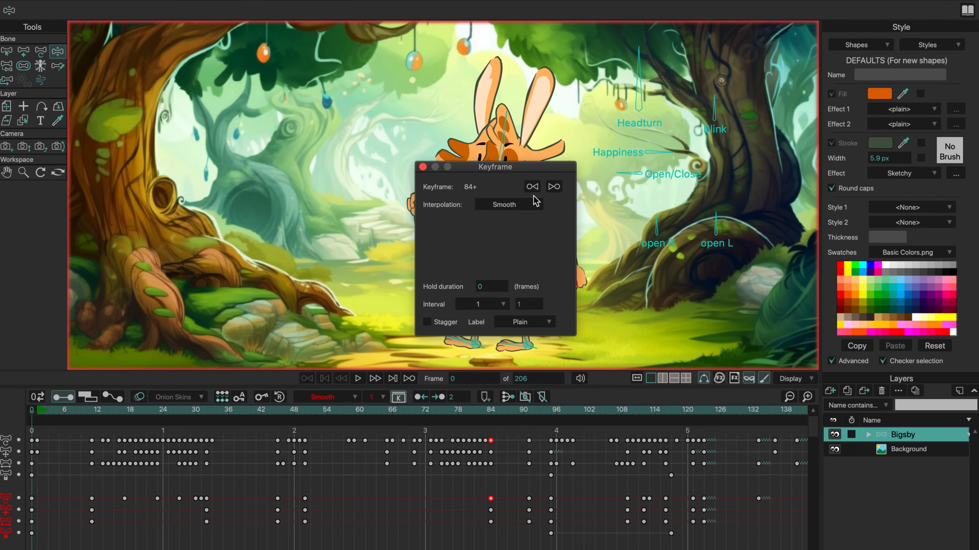
left_click(508, 205)
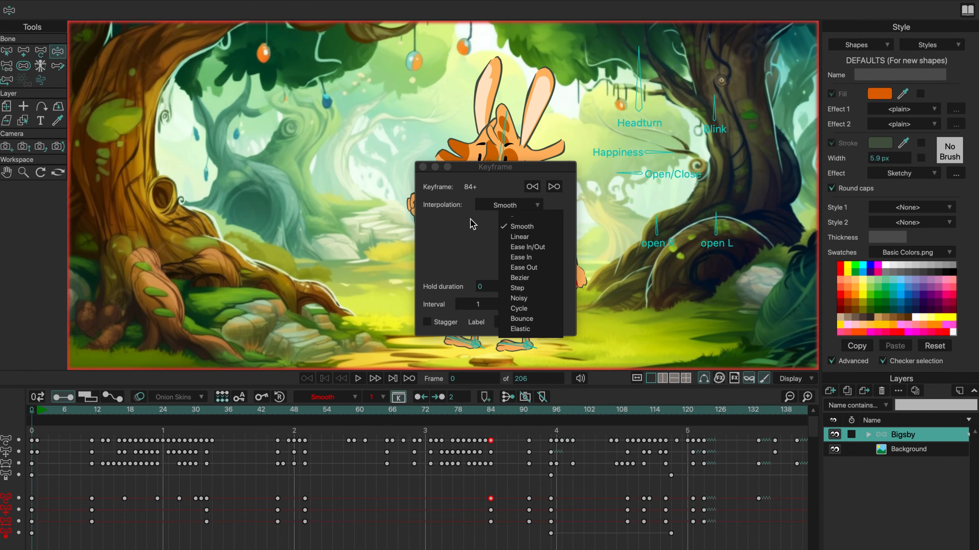
left_click(462, 245)
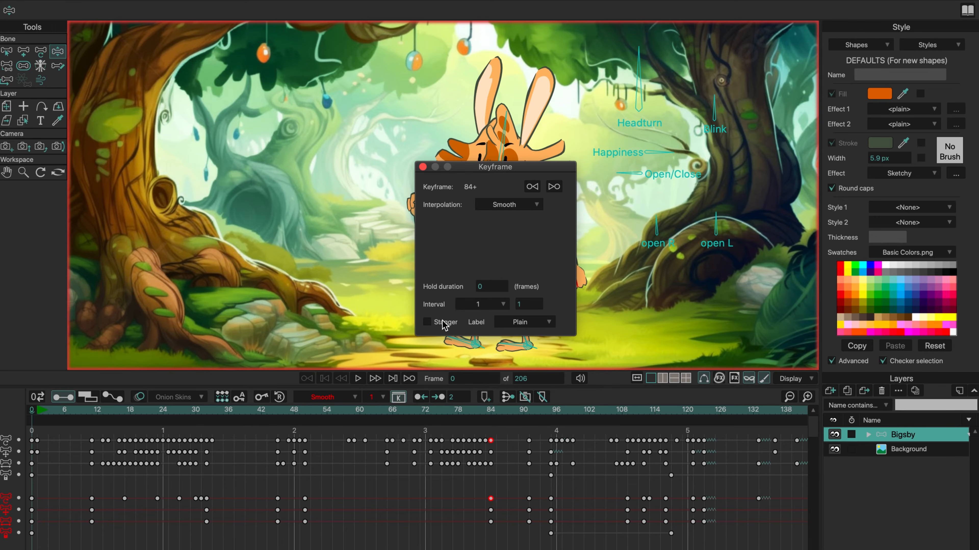
- Inspect the details of the frame 183 and frame 168 keyframes, moving the Keyframe window clear of the rabbit
left_click(808, 398)
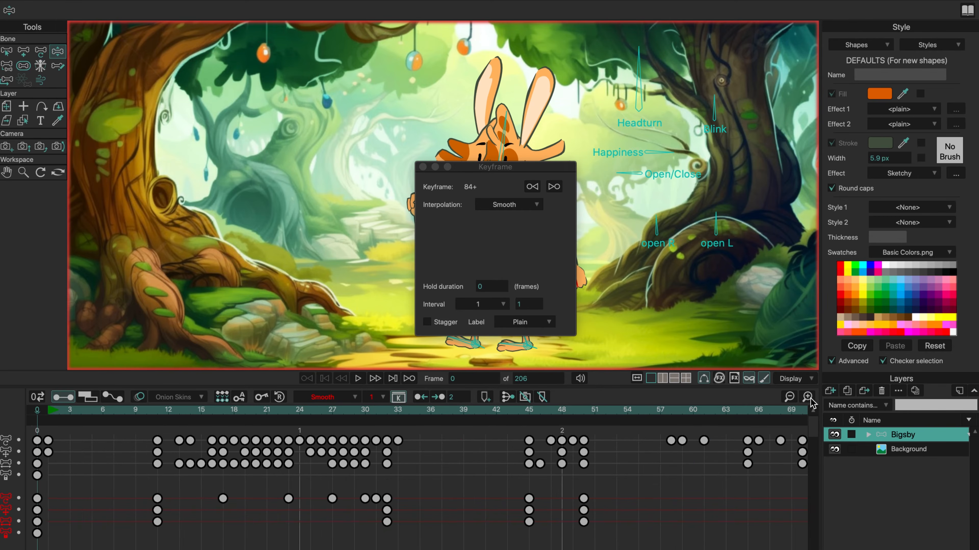
scroll(487, 443, "right", 15)
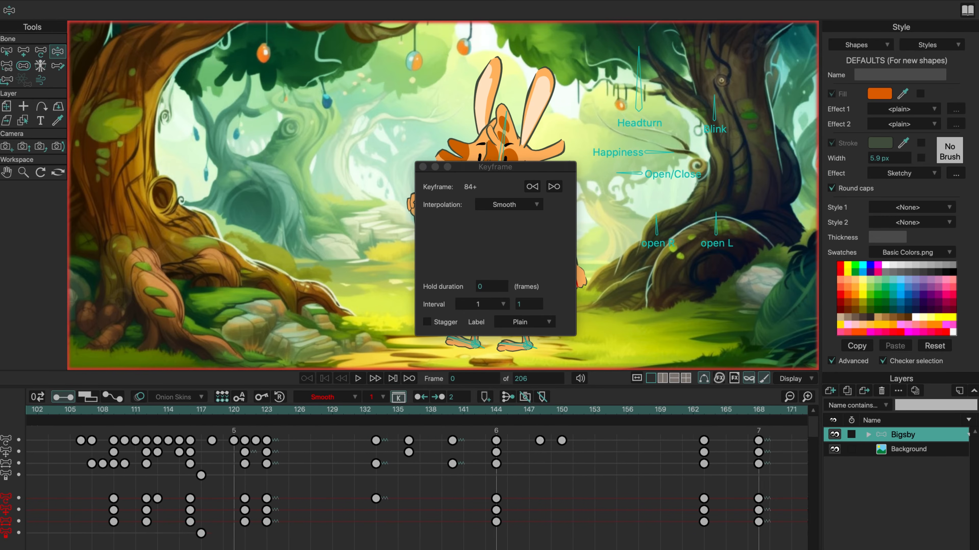
left_click(463, 440)
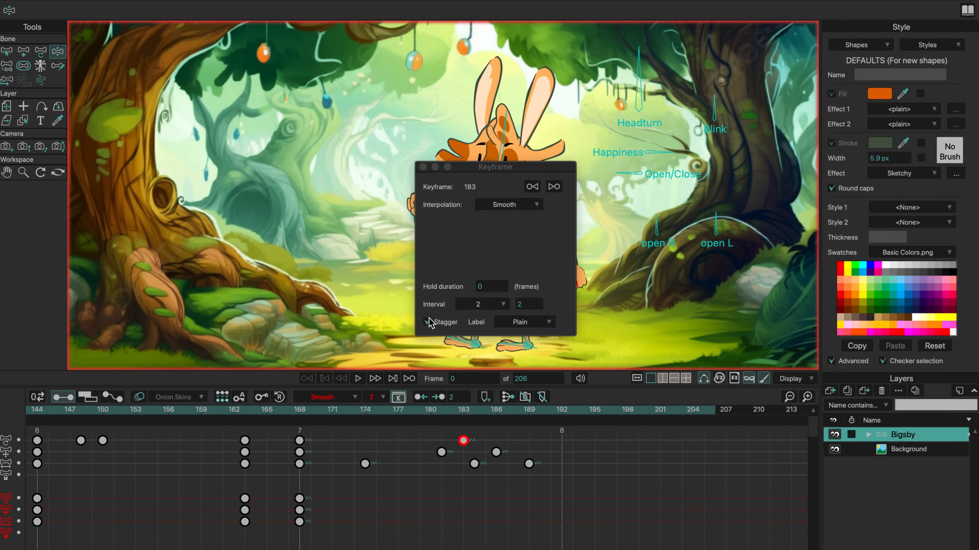
left_click(299, 440)
left_click_drag(504, 169, 199, 135)
- Play the rabbit's staggered motion from frame 168, stop playback, and close the keyframe details
left_click(358, 379)
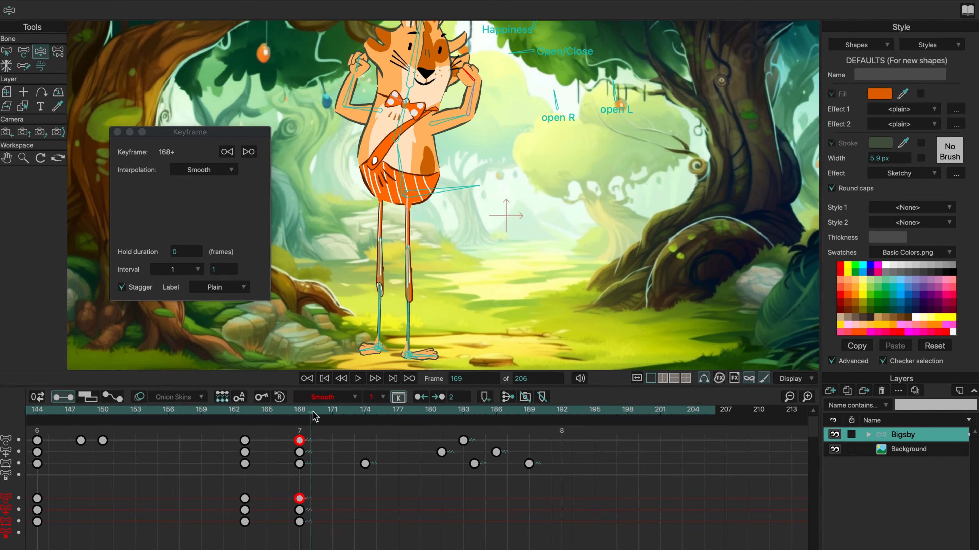
left_click(357, 378)
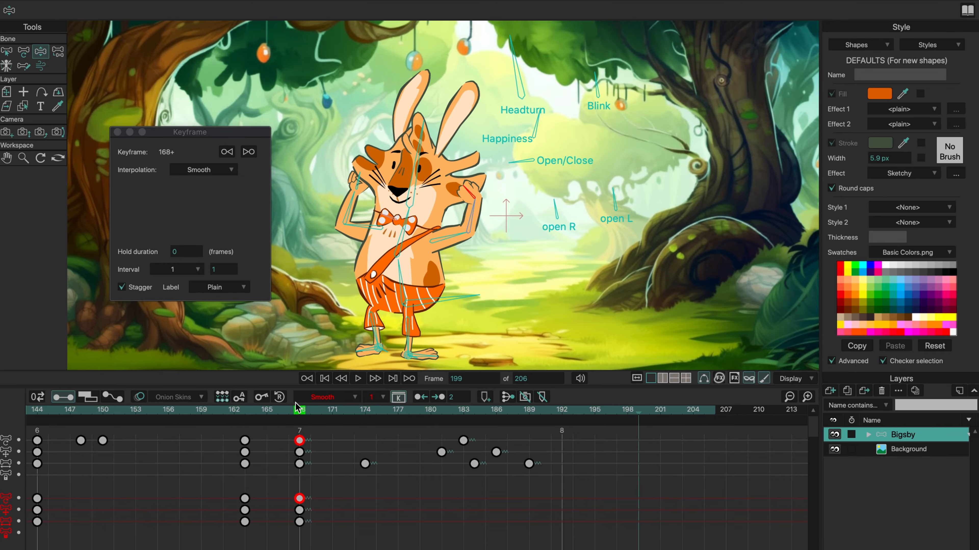
left_click(358, 380)
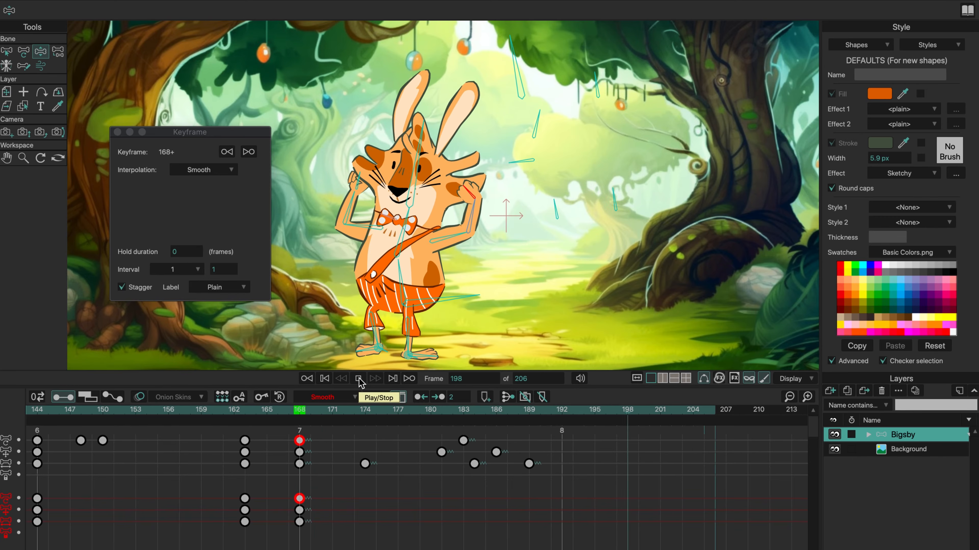
left_click(358, 380)
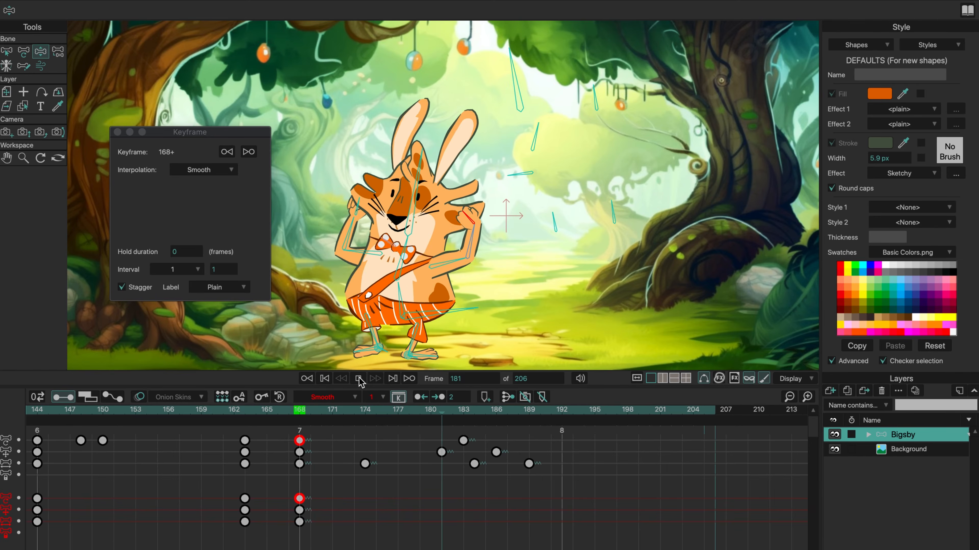
left_click(117, 132)
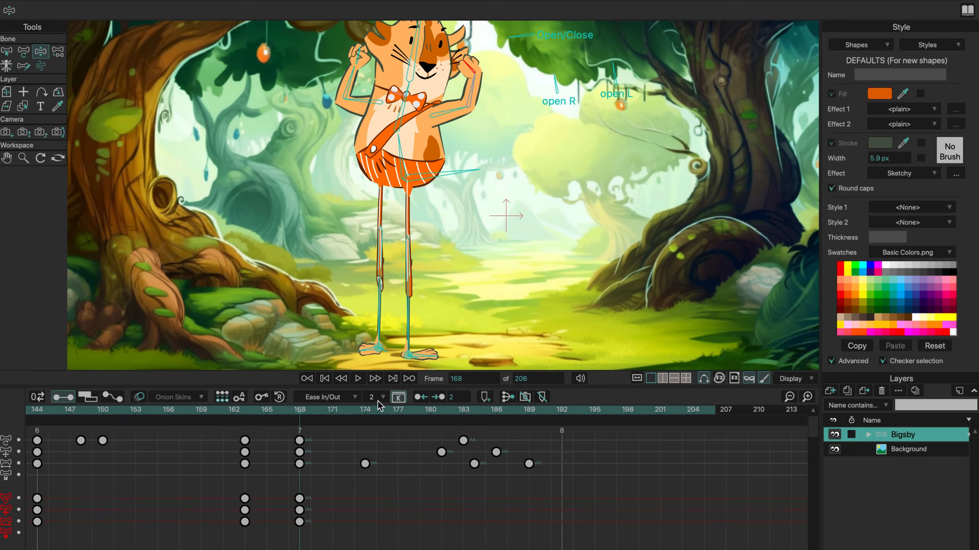
- Move the playhead to frame 94, just before the column of keyframes at frame 95
key("shift+Left")
left_click(789, 399)
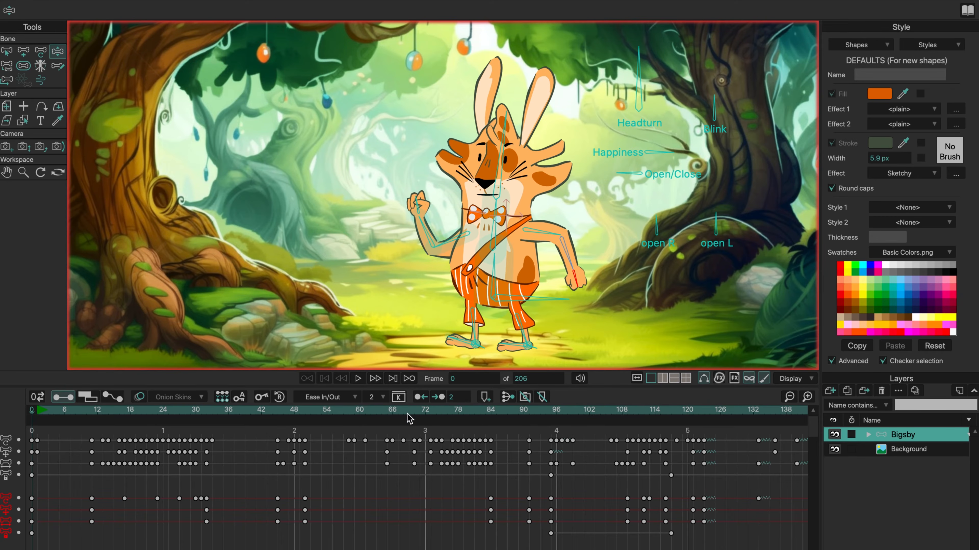
left_click(493, 415)
left_click_drag(496, 418, 552, 415)
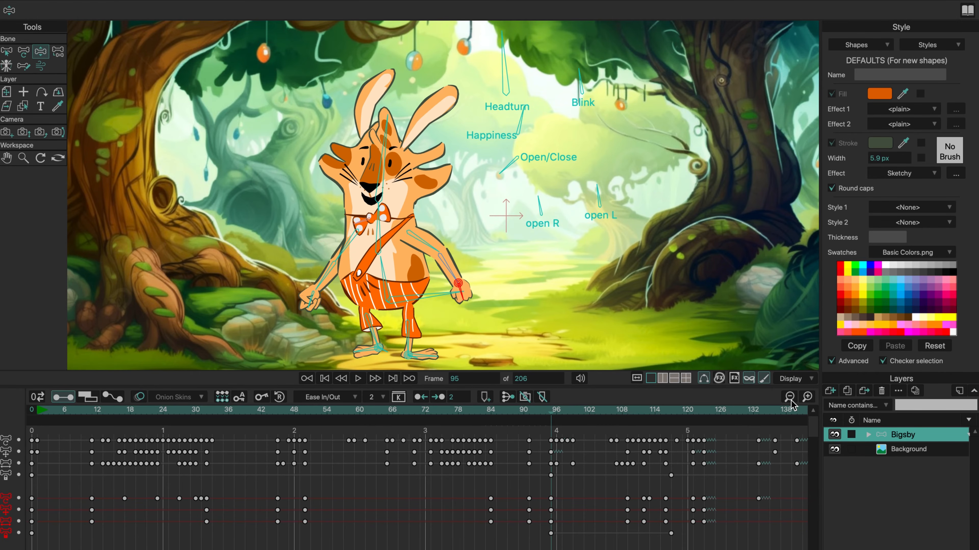
left_click(808, 396)
left_click_drag(680, 526, 199, 526)
mouse_move(300, 415)
left_mouse_down()
mouse_move(264, 414)
mouse_move(300, 415)
left_mouse_up()
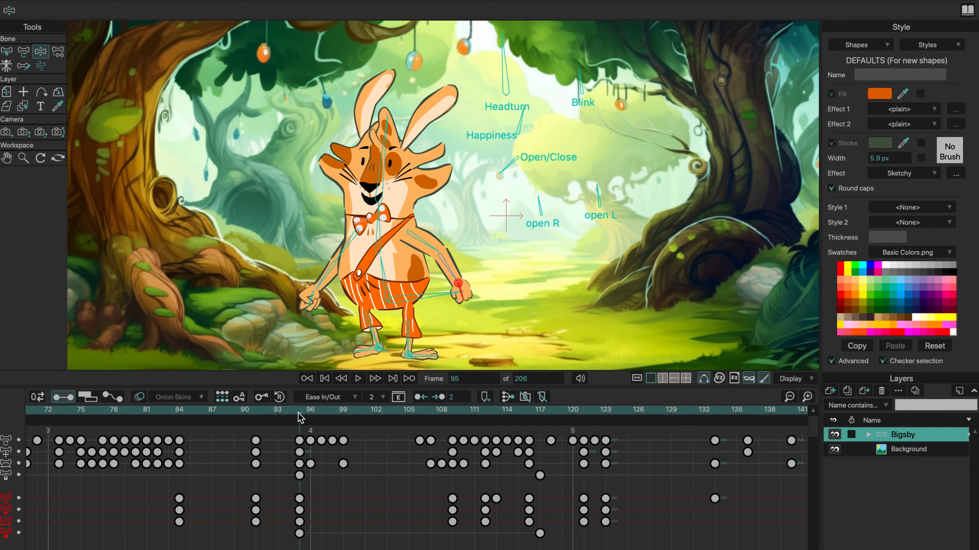
left_click_drag(304, 424, 295, 418)
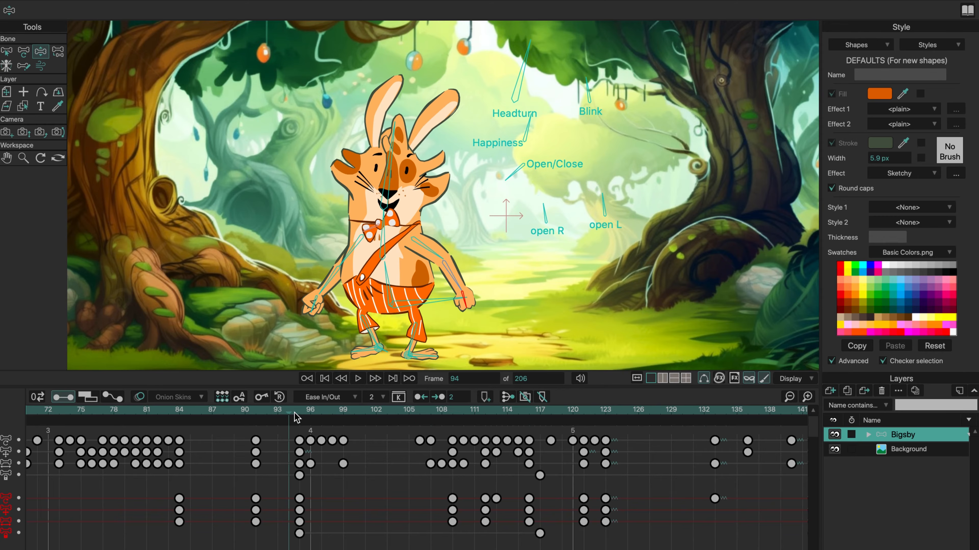
- Shift the keyframes after frame 94 later in time, again by 6 frames, and pull them back earlier once
left_click(453, 397)
key("Return")
left_click(437, 397)
left_click(436, 396)
left_click(459, 397)
key("Return")
left_click(437, 397)
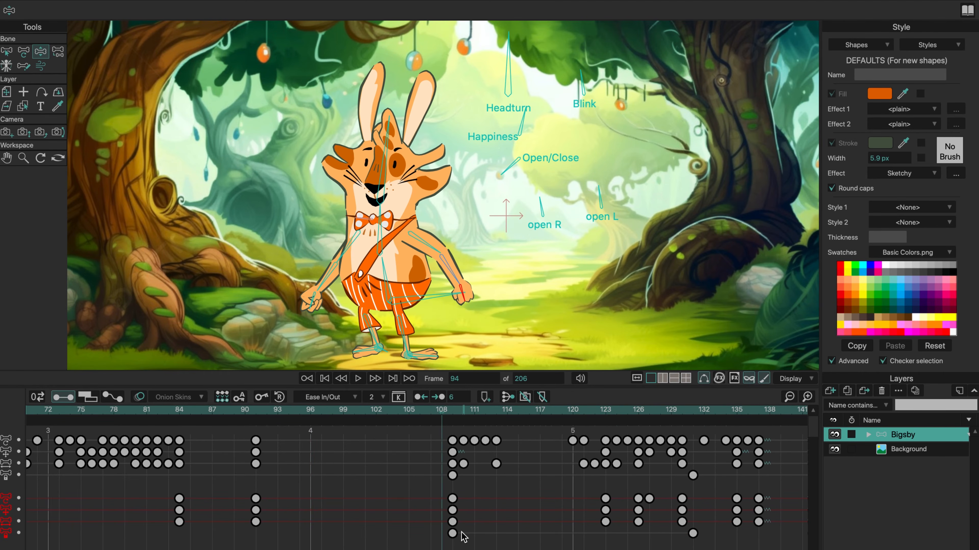
left_click(425, 398)
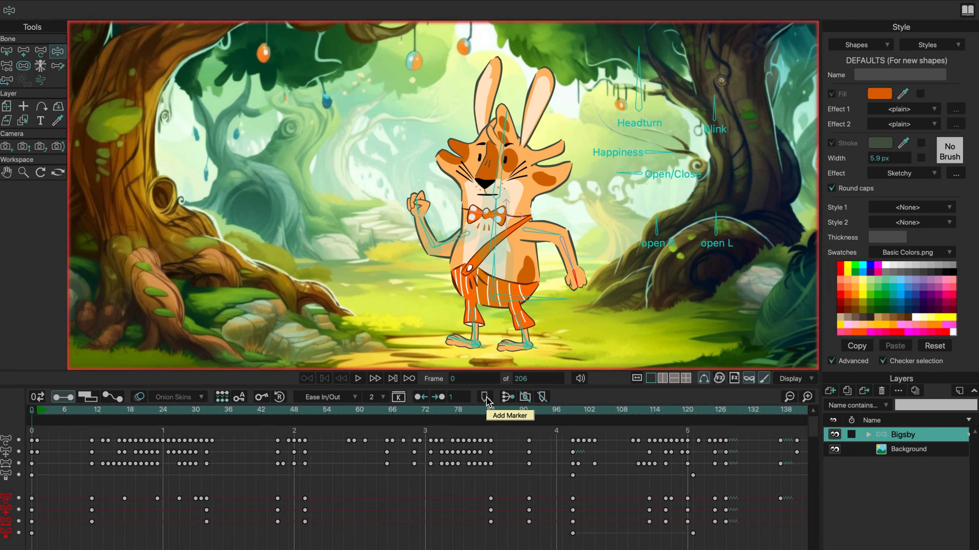
- Add a document-wide marker named "jump" at frame 11 and check that it also shows on the Background layer
left_click_drag(63, 411, 92, 414)
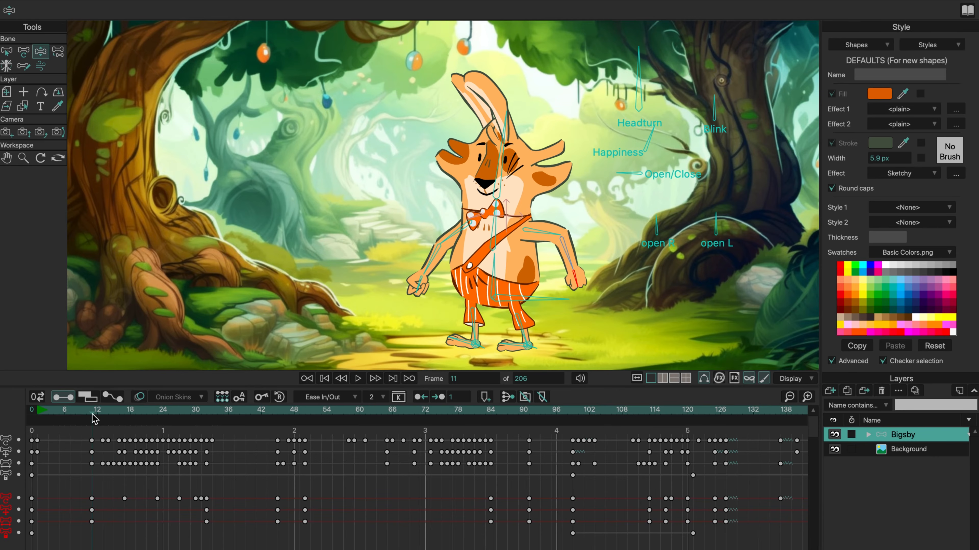
left_click(485, 397)
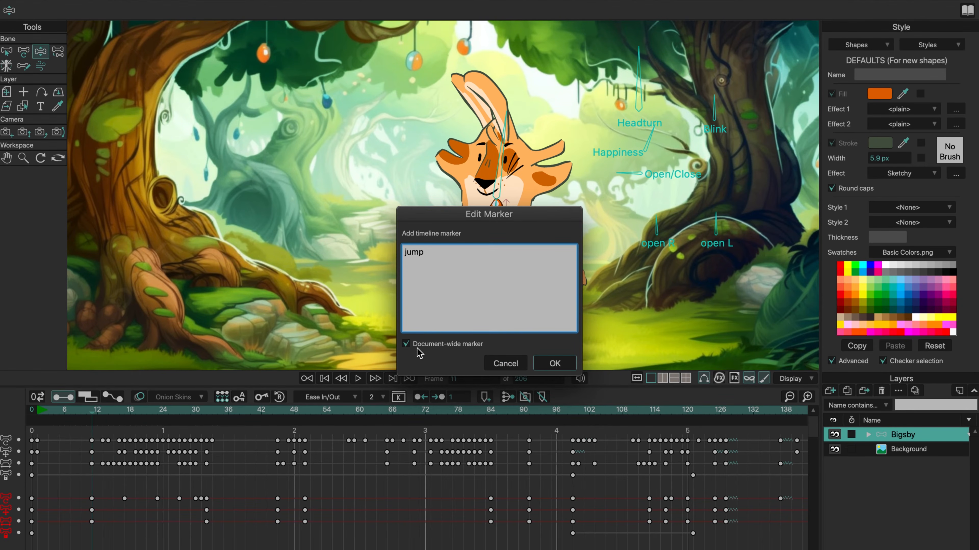
left_click(407, 344)
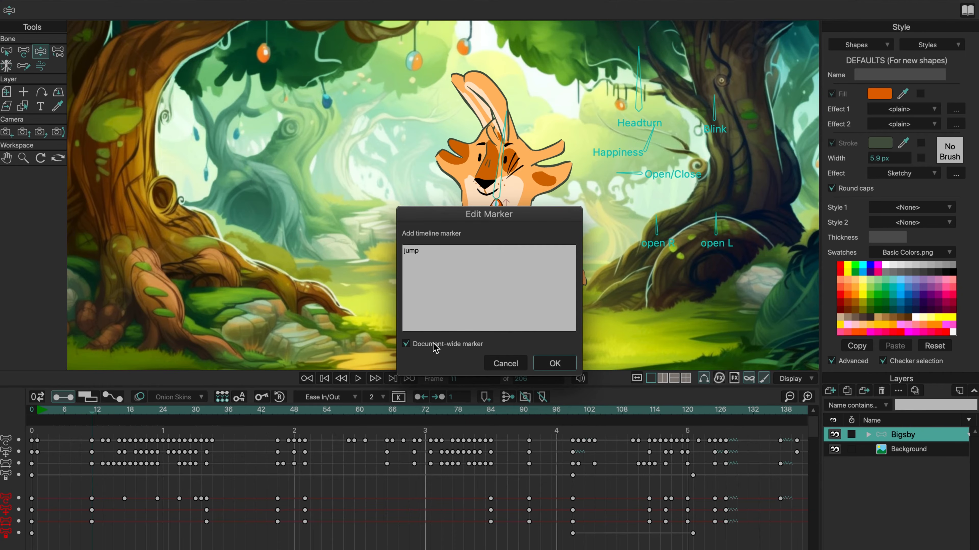
left_click(554, 364)
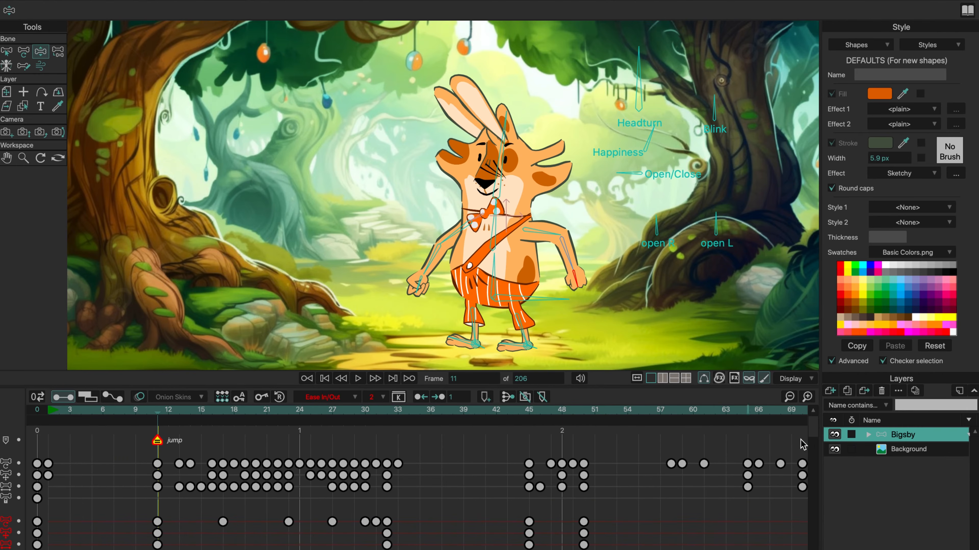
left_click(917, 451)
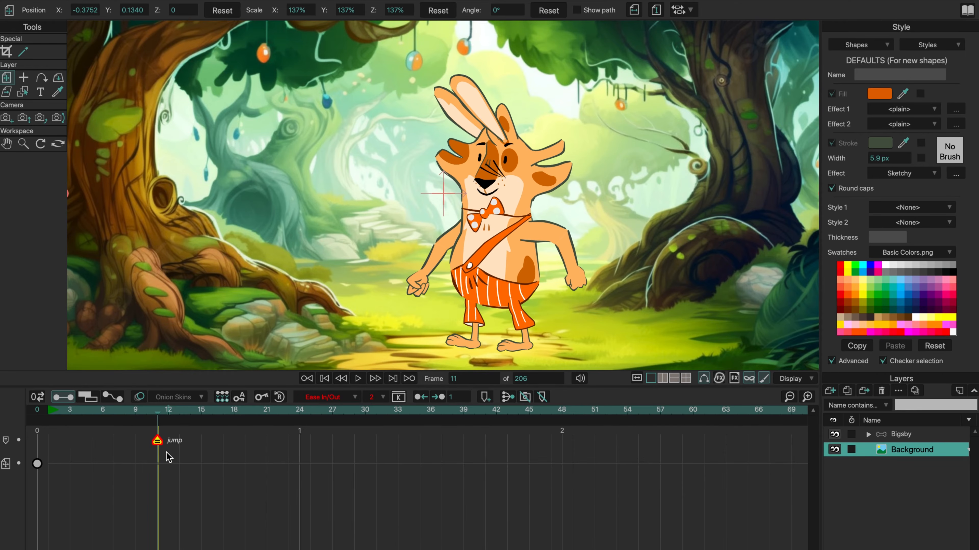
left_click(912, 435)
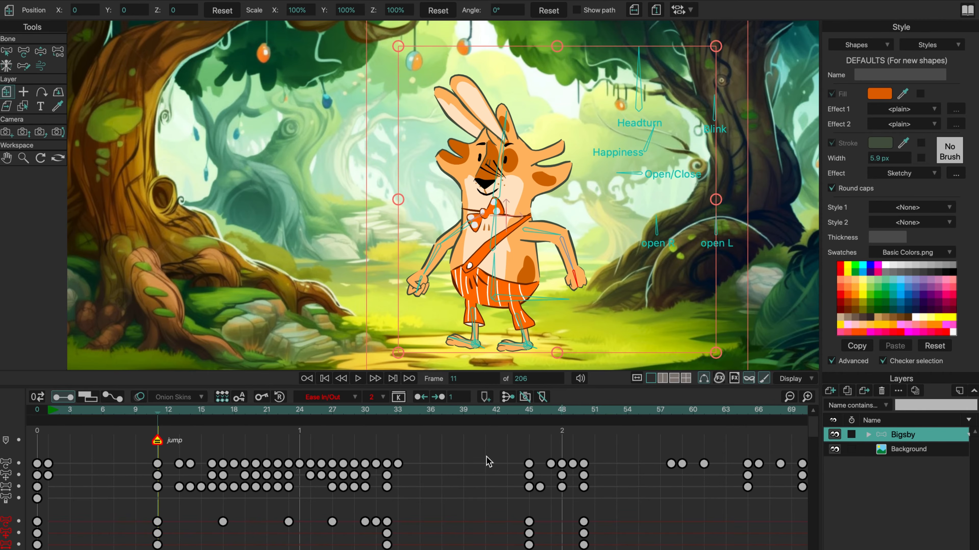
- Add a marker named "stop" at frame 33 that is not document-wide, and compare the Bigsby and Background timelines
left_click_drag(159, 414, 398, 415)
left_click(486, 398)
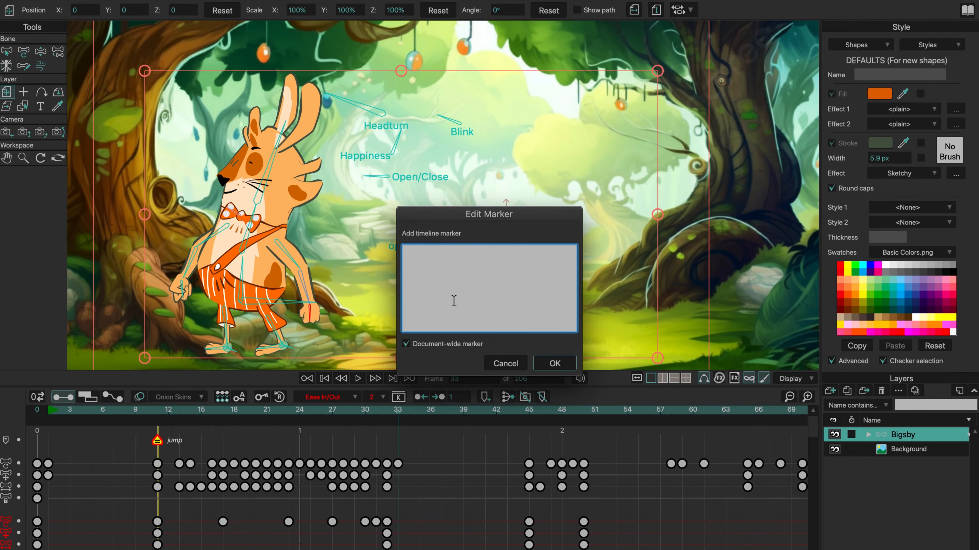
left_click(406, 344)
left_click(549, 367)
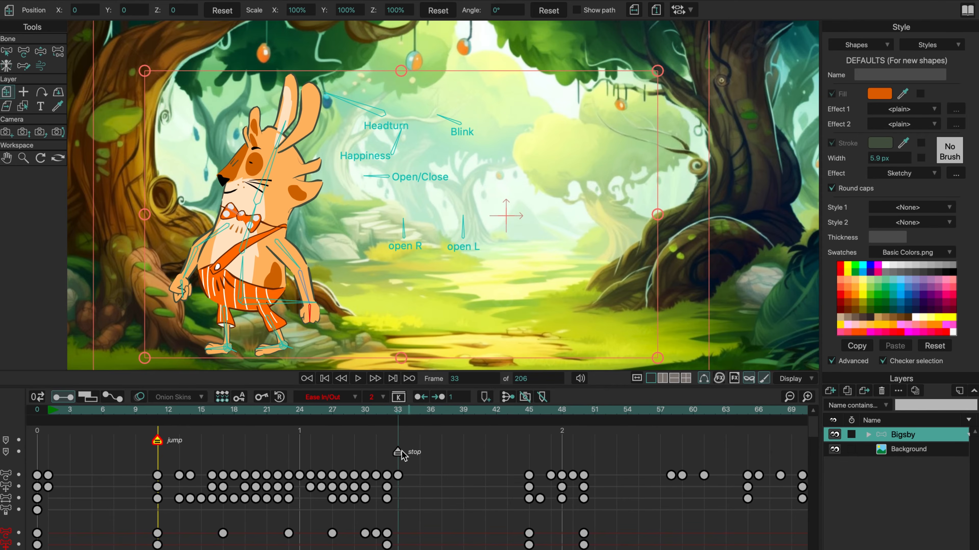
mouse_move(399, 454)
left_mouse_down()
mouse_move(417, 449)
mouse_move(399, 456)
left_mouse_up()
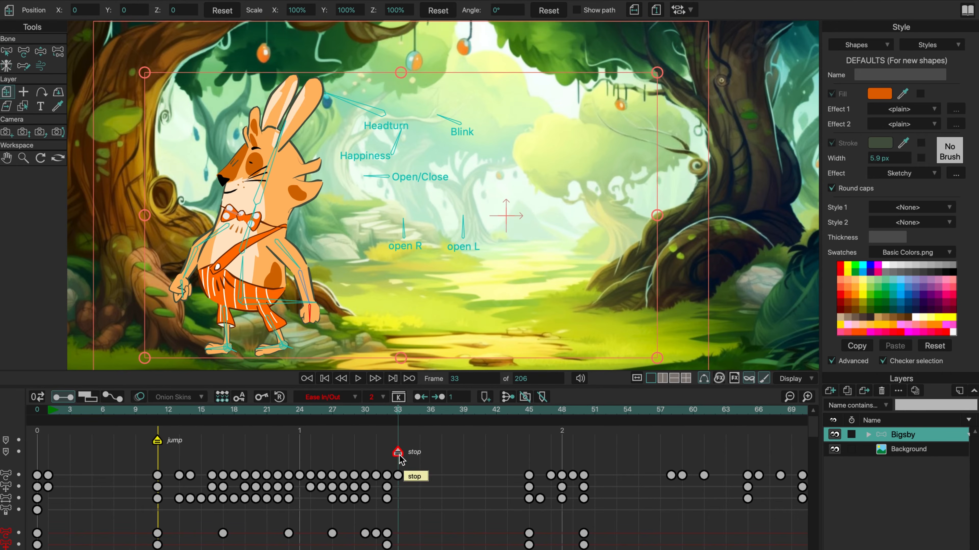
mouse_move(398, 414)
left_mouse_down()
mouse_move(356, 412)
mouse_move(399, 422)
left_mouse_up()
left_click(909, 450)
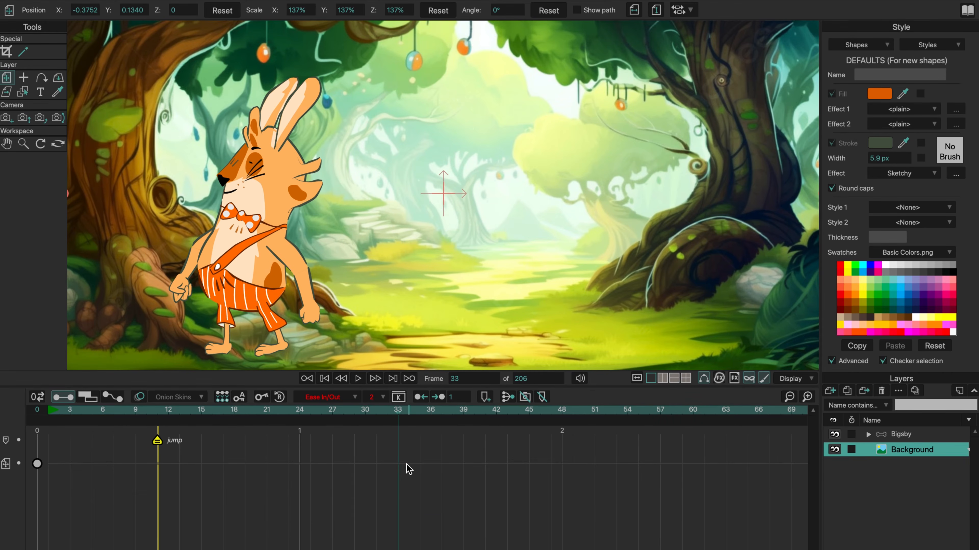
left_click(911, 437)
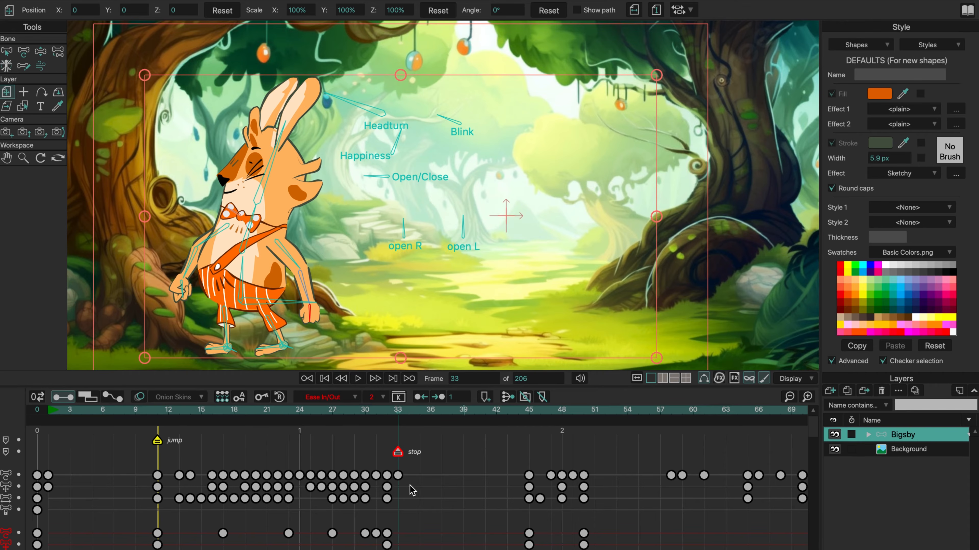
- Delete the "stop" marker from the Bigsby layer's timeline
left_click(398, 453)
key("Delete")
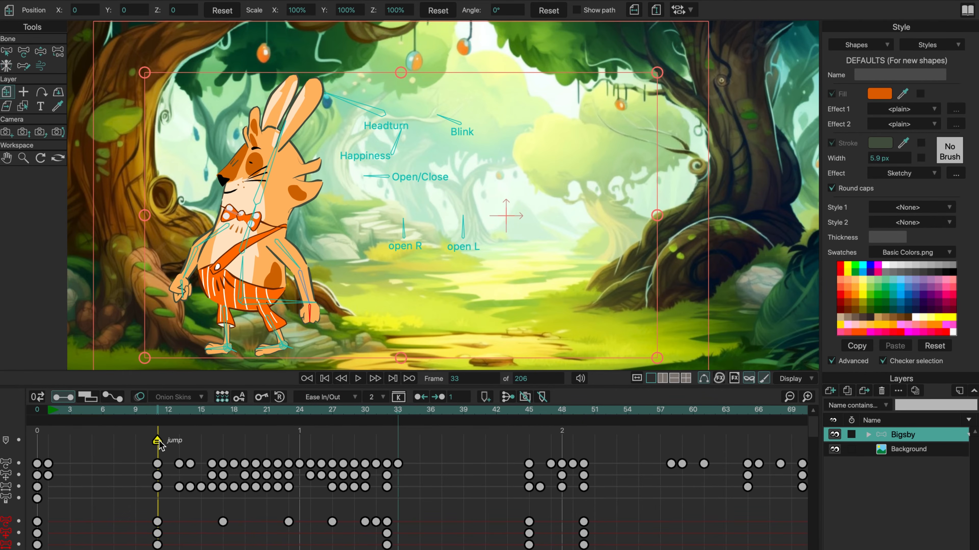
scroll(204, 537, "down", 2)
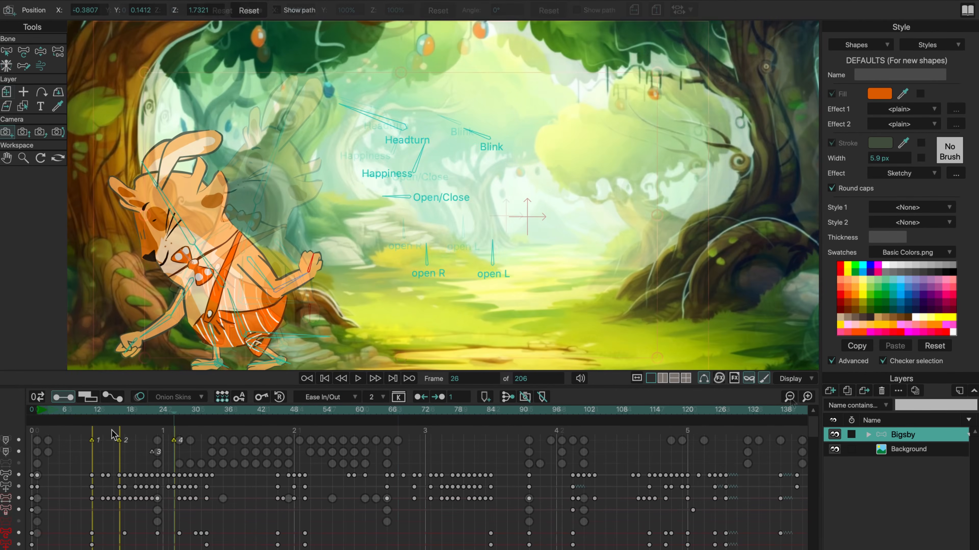
left_click(196, 447)
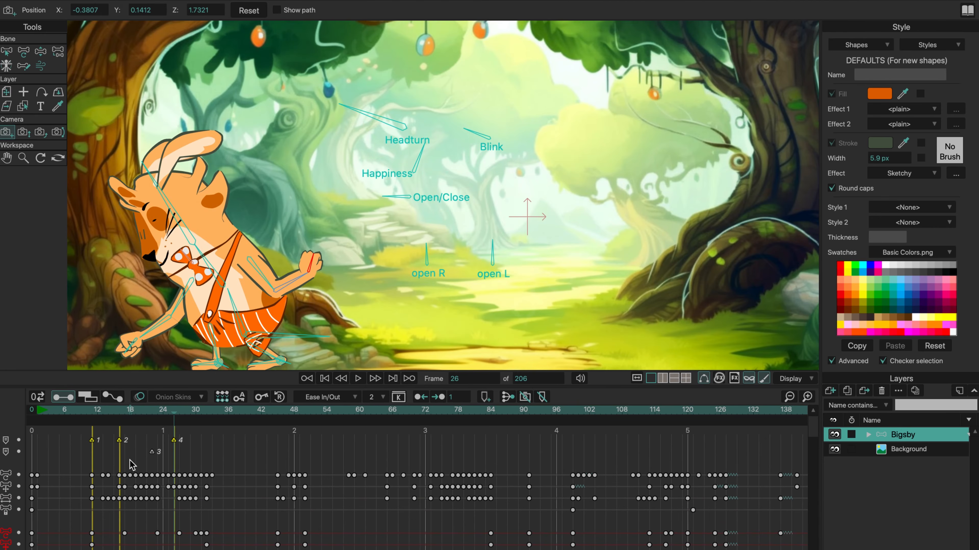
- Toggle the visibility of the timeline markers, and delete all markers shown on the Bigsby layer
left_click(542, 398)
left_click(542, 397)
left_click_drag(215, 429, 53, 464)
key("Delete")
- Go to frame 11 and zoom the camera in on the rabbit
scroll(331, 152, "down", 2)
left_click_drag(174, 418, 92, 418)
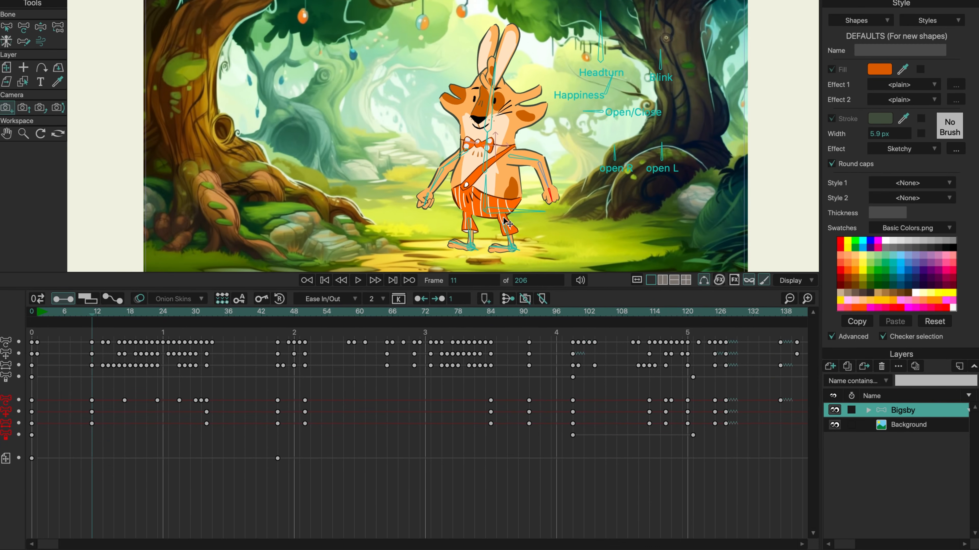
scroll(508, 223, "down", 3)
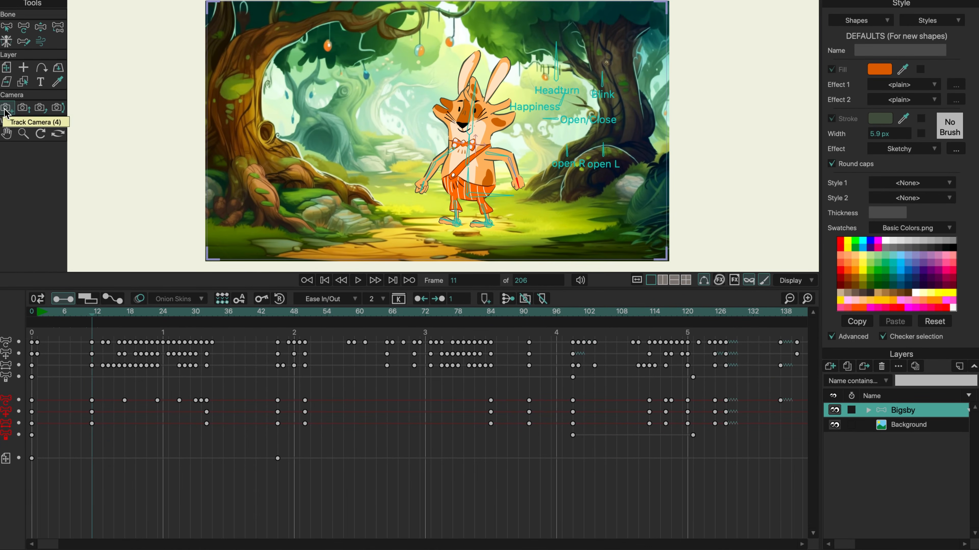
left_click(25, 110)
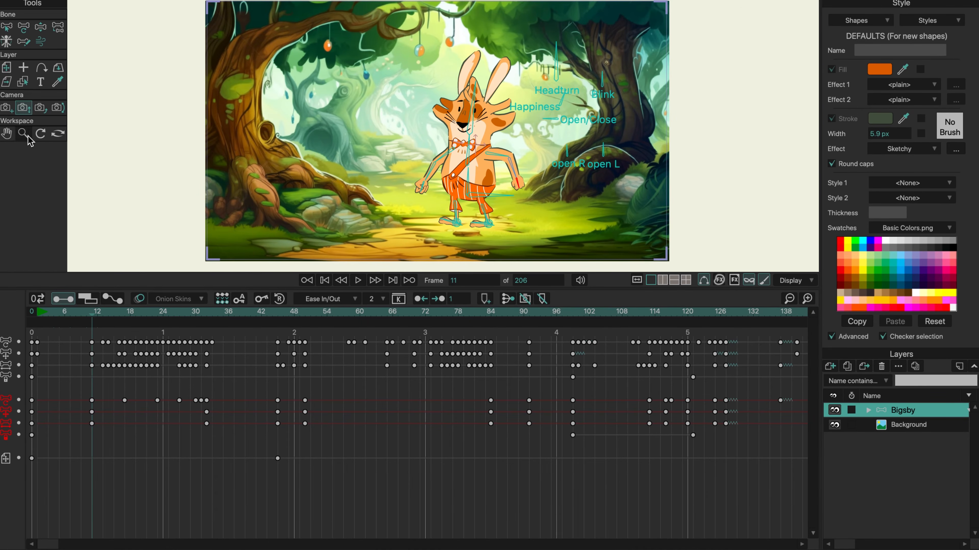
left_click_drag(488, 156, 487, 220)
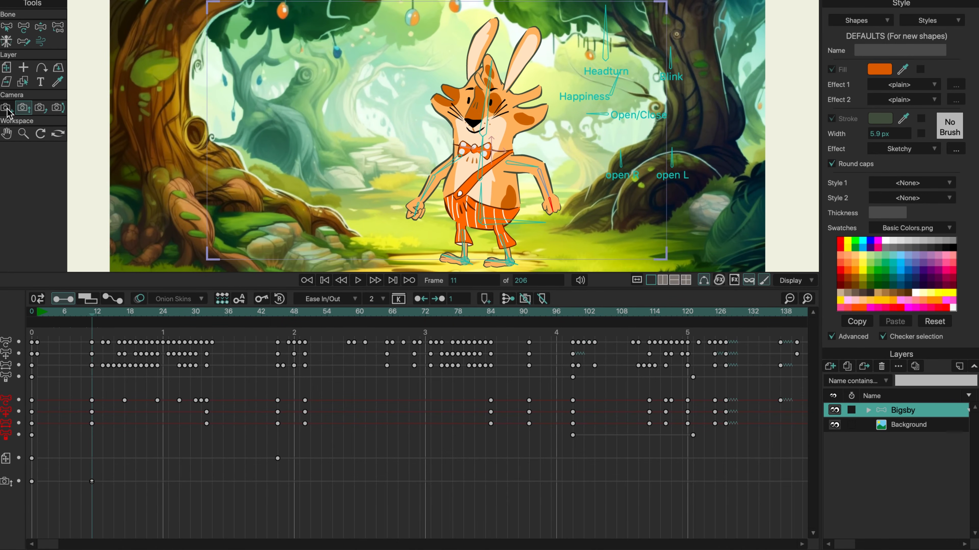
- Zoom the camera slightly out at frame 22, and track the camera sideways at frame 29
left_click_drag(88, 319, 153, 324)
left_click_drag(371, 186, 327, 148)
left_click_drag(153, 315, 191, 317)
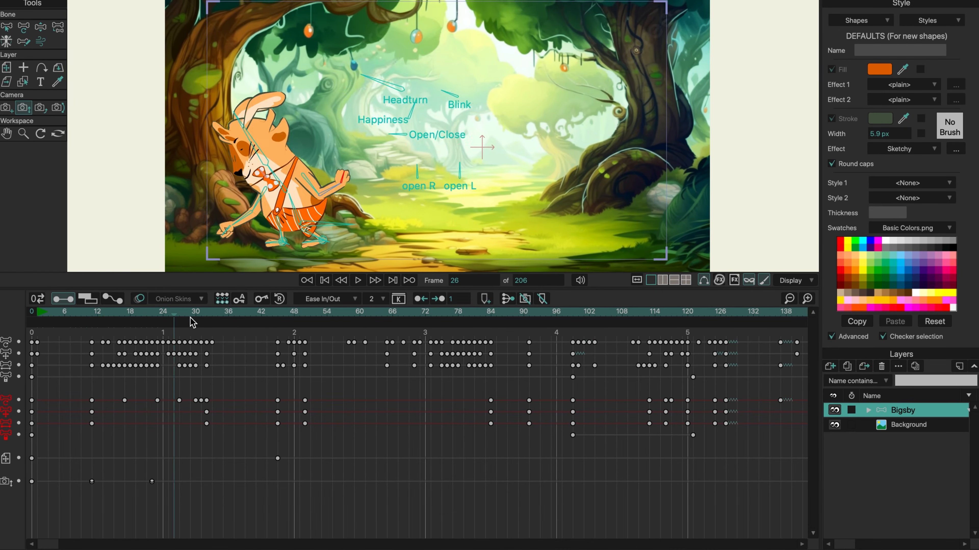
left_click(6, 107)
left_click_drag(342, 158, 376, 157)
- Add camera track and zoom keyframes at frame 50, and a camera track keyframe at frame 69
left_click_drag(189, 315, 156, 316)
scroll(560, 171, "up", 3)
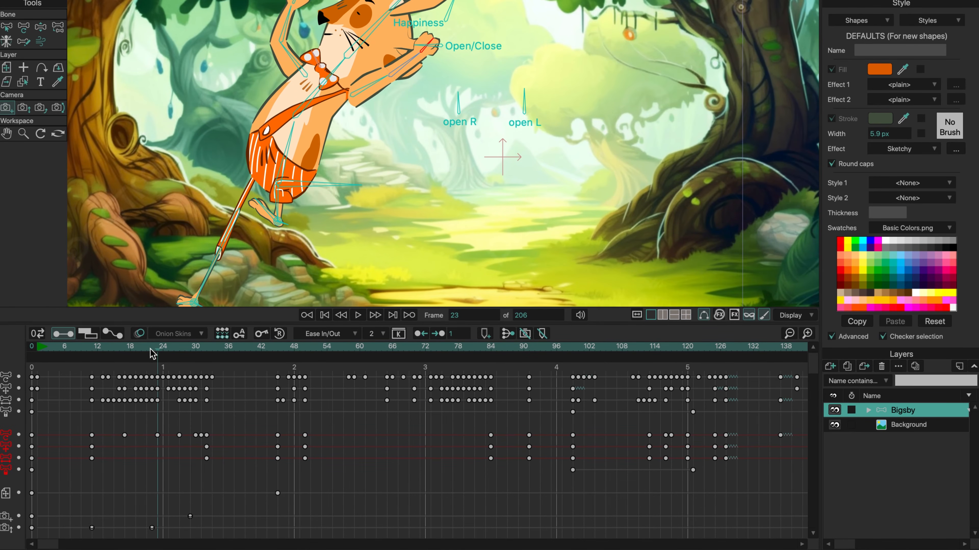
left_click_drag(153, 350, 277, 359)
left_click(23, 107)
left_click_drag(277, 351, 304, 353)
- Select several of the rabbit's bones and the Background layer in turn, comparing how camera keyframes show beside their own channels
left_click_drag(324, 373, 288, 448)
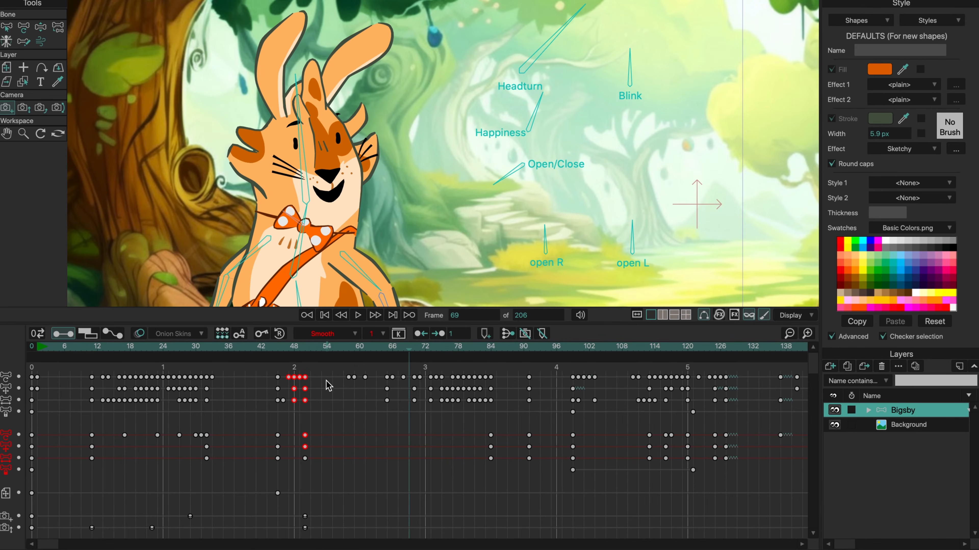
key("t")
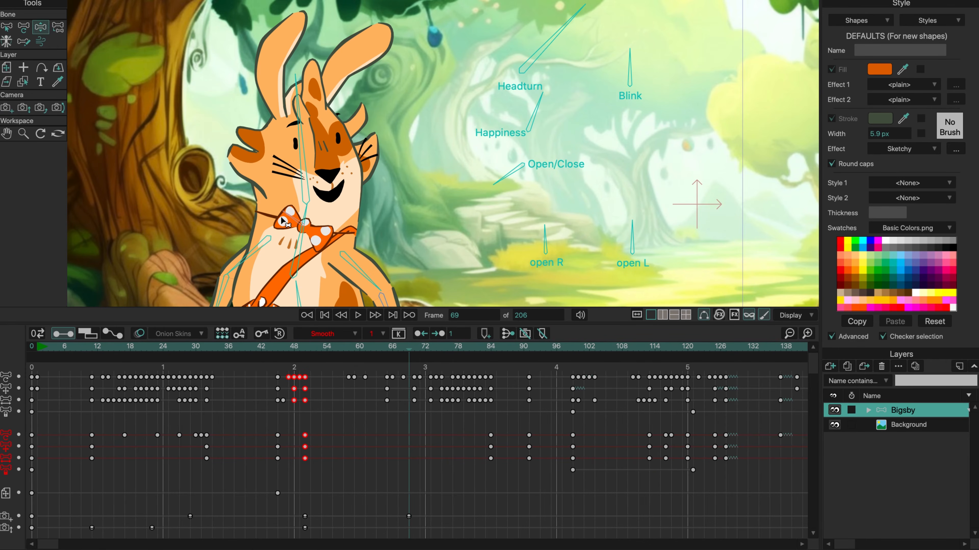
left_click(301, 247)
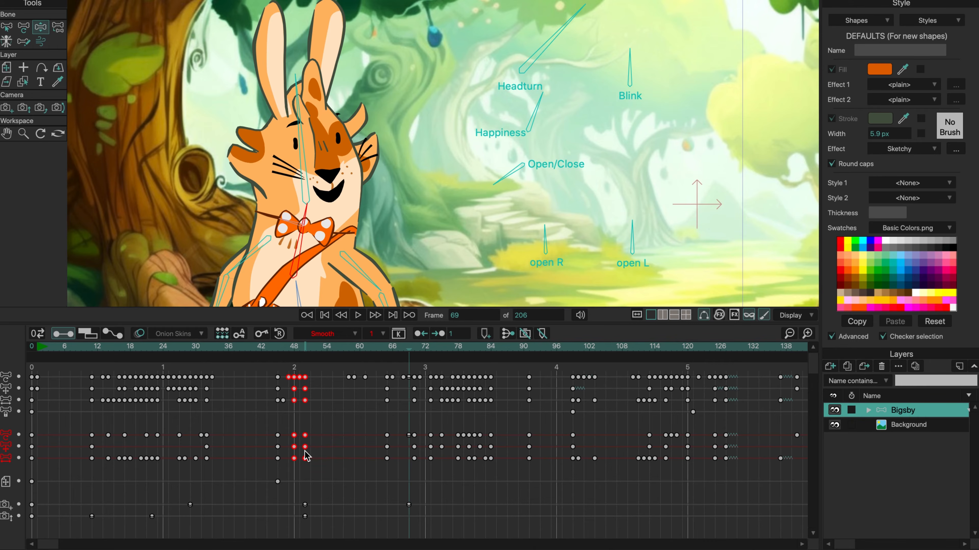
left_click(364, 276)
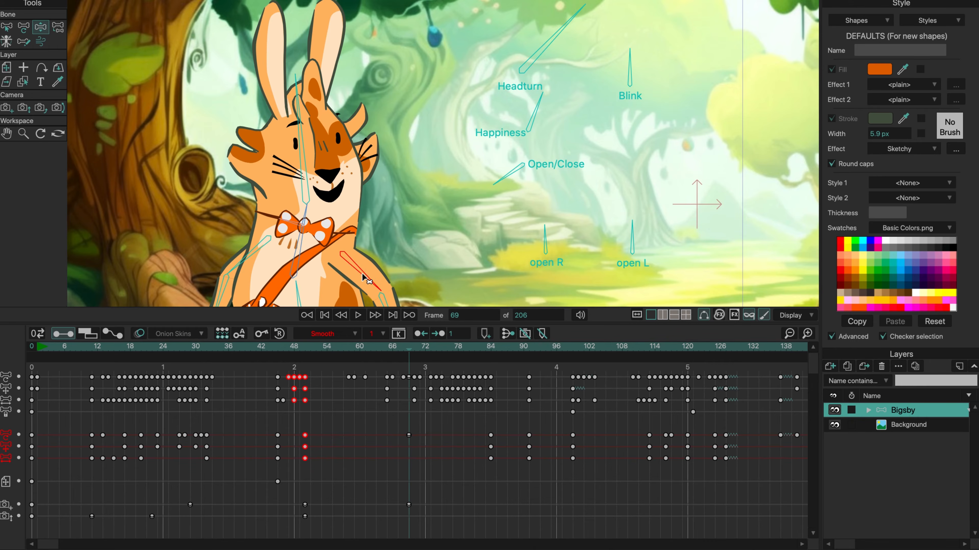
left_click(304, 183)
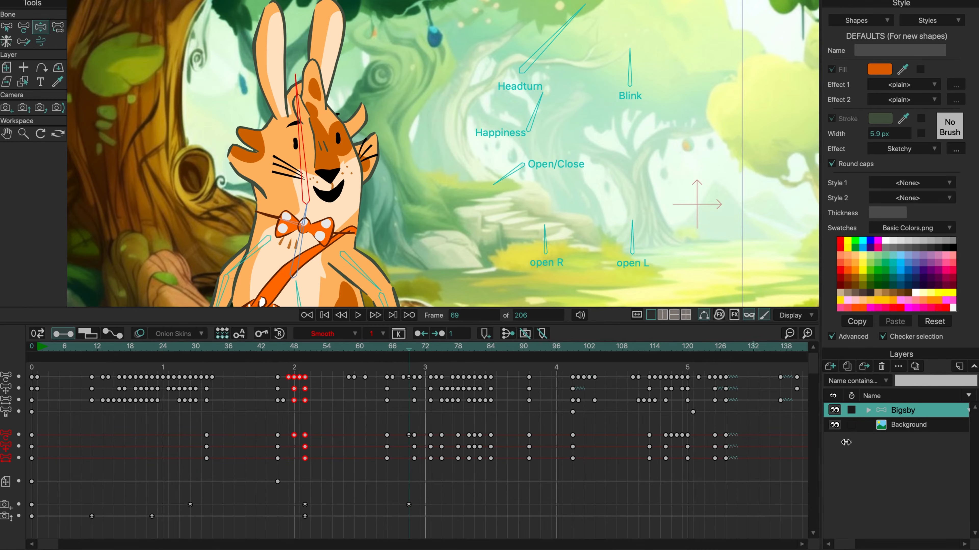
left_click(908, 425)
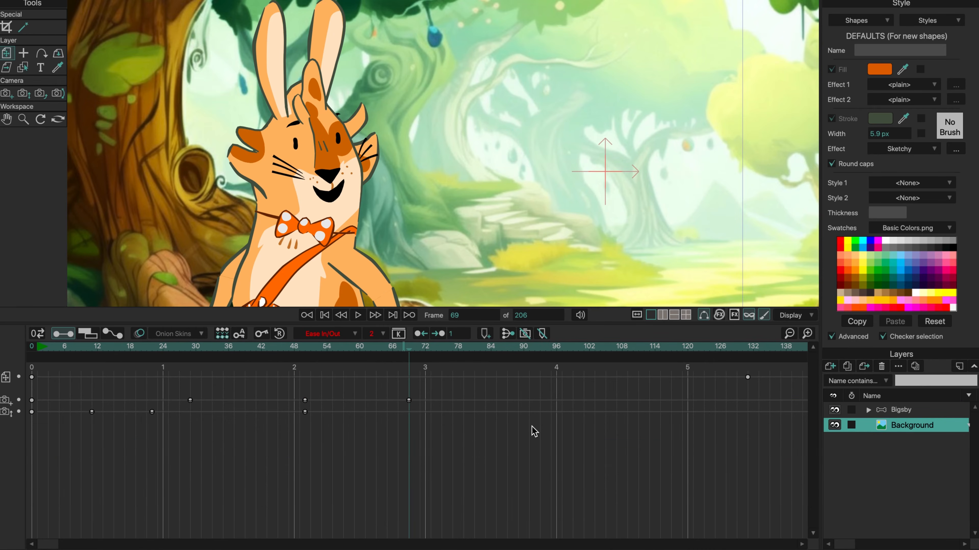
left_click_drag(427, 390, 100, 450)
left_click(902, 410)
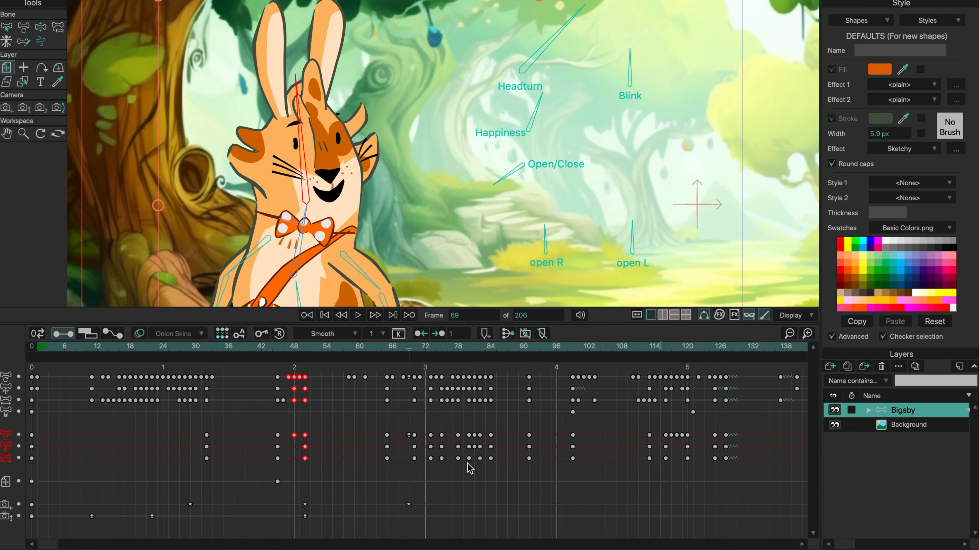
- Move Bigsby's keyframes around frames 45 to 50, including the camera track keyframe, two frames later and back again
left_click_drag(330, 384, 271, 514)
left_click_drag(304, 388, 313, 507)
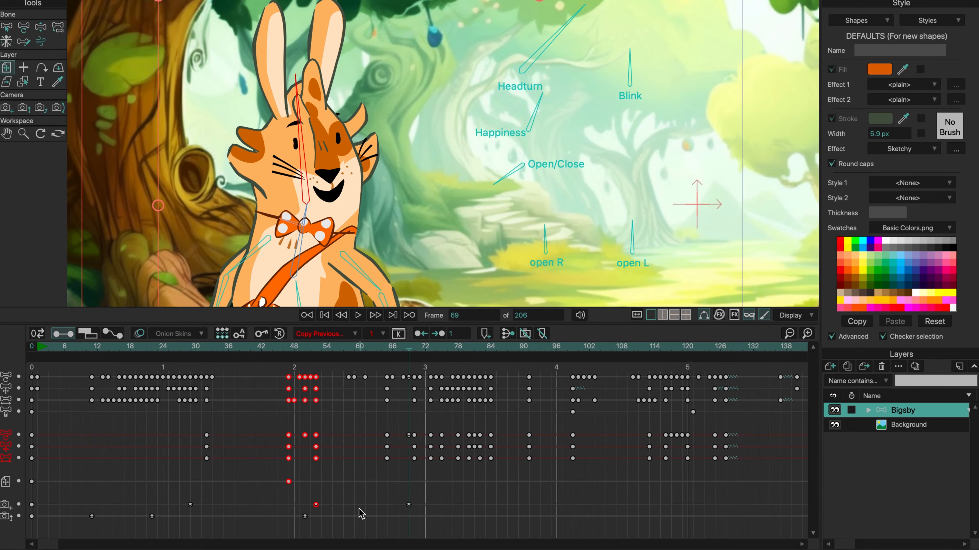
left_click_drag(316, 505, 305, 506)
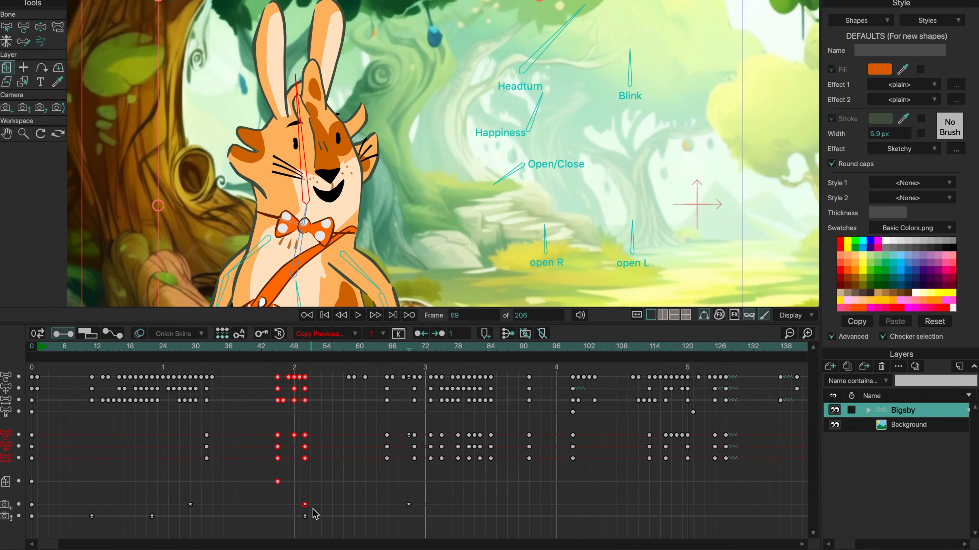
- Toggle the hiding of camera keyframes in the timeline and check the Bigsby and Background layers with them hidden
left_click(526, 332)
left_click(525, 333)
left_click(339, 432)
left_click(525, 334)
left_click_drag(319, 370, 243, 491)
left_click(903, 428)
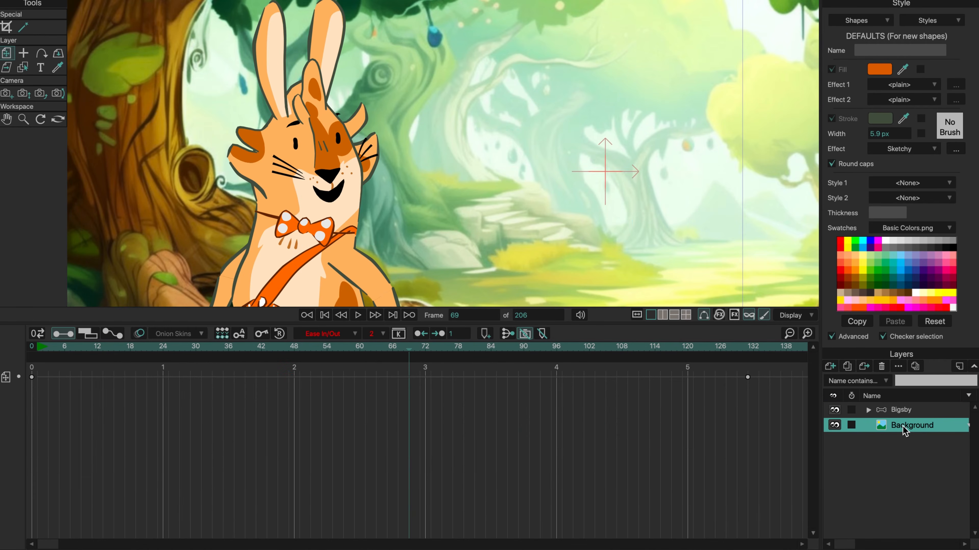
- Return to the Bigsby layer and delete all the added camera keyframes
left_click(901, 410)
left_click(386, 505)
left_click_drag(447, 500, 73, 547)
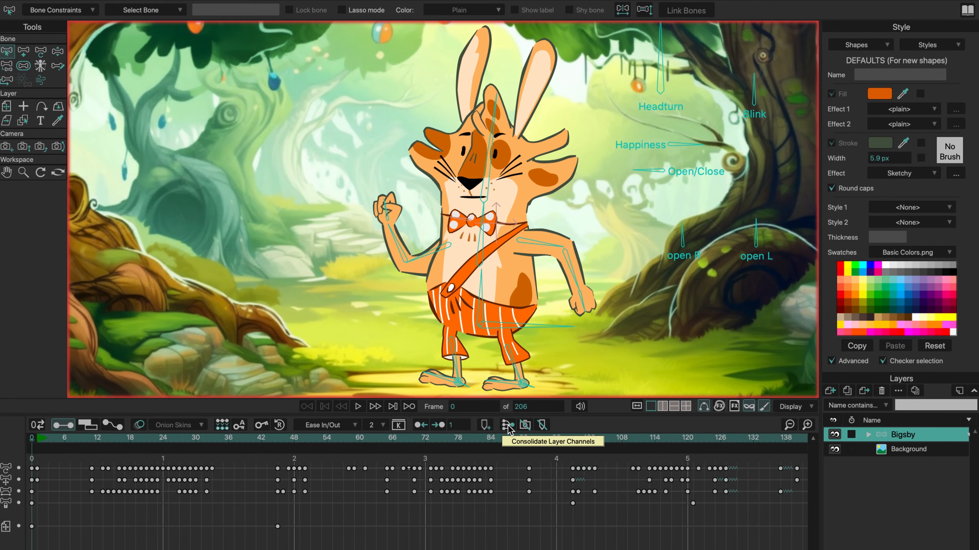
- Consolidate Bigsby's layer channels into a single row, and select all of its keyframes across the full timeline
left_click(507, 426)
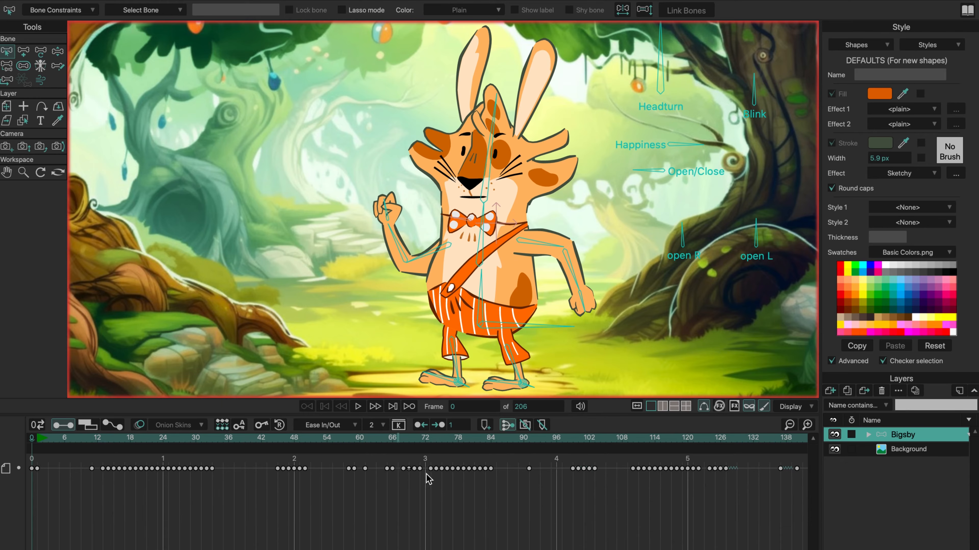
left_click(5, 468)
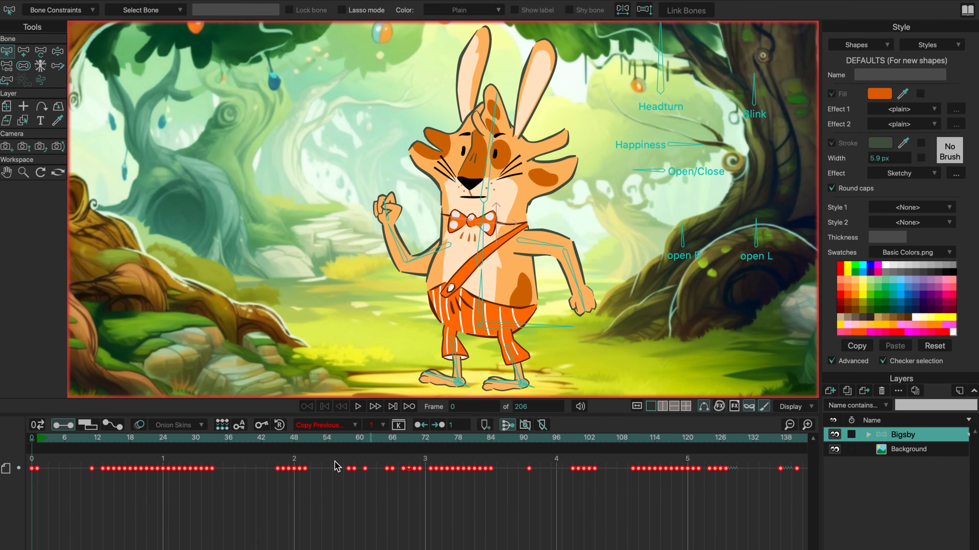
left_click(789, 425)
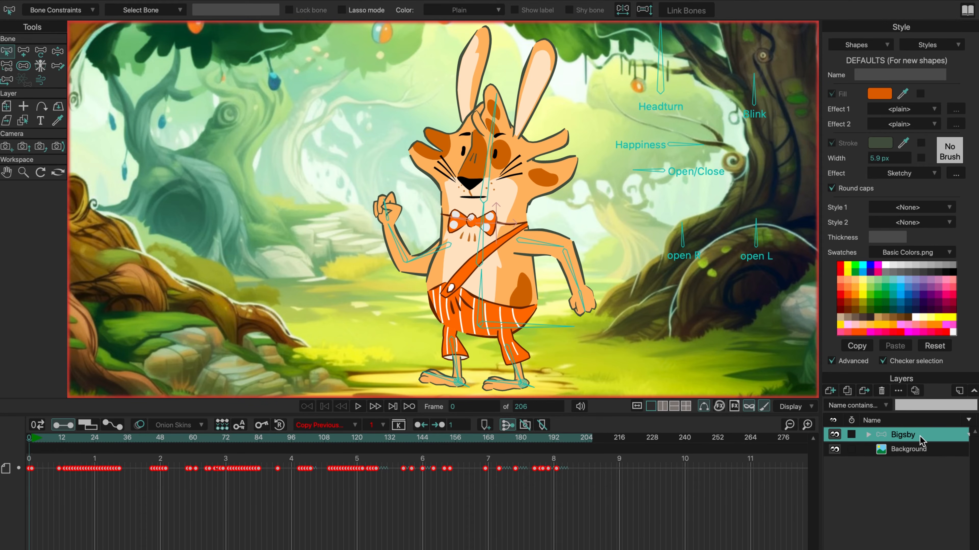
- Duplicate the Bigsby layer twice, turning channel consolidation off and enlarging the timeline between the copies
left_click(847, 391)
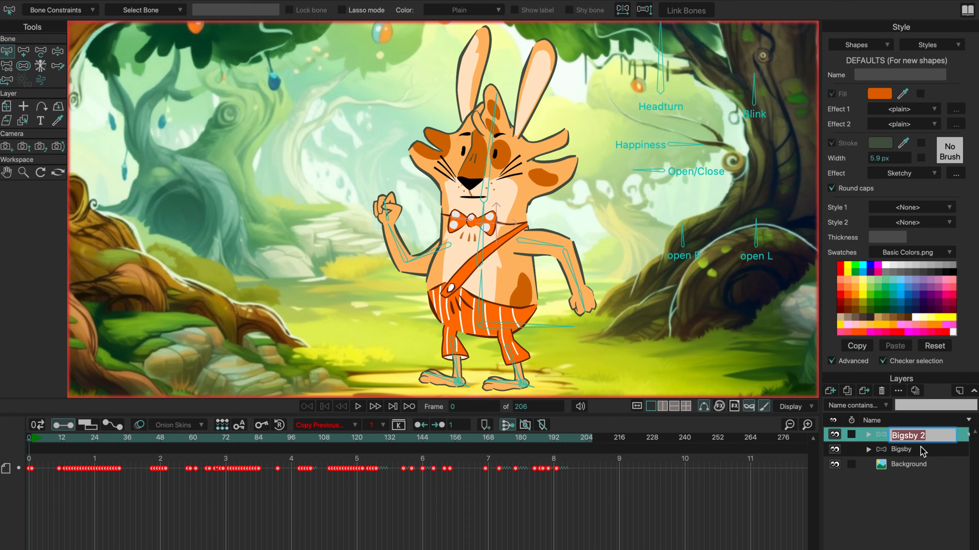
key("Return")
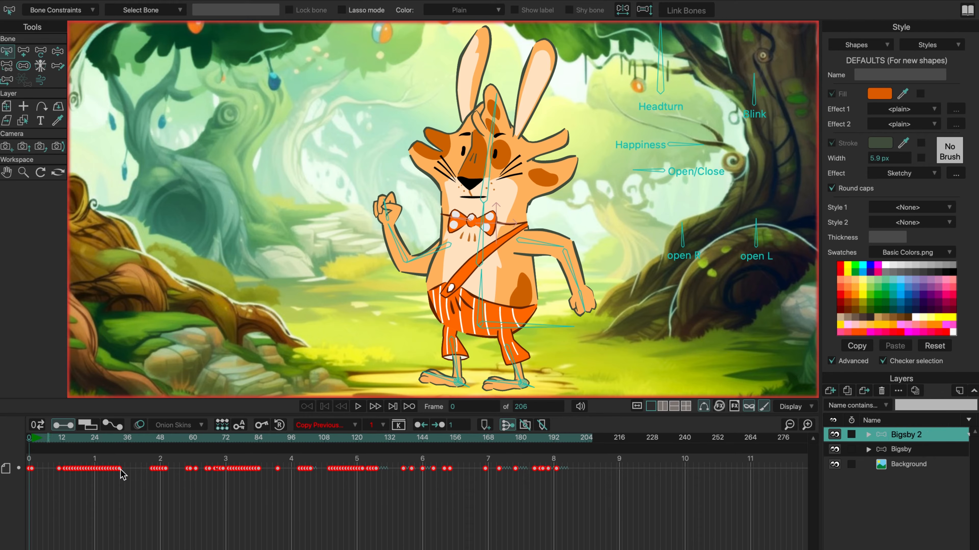
left_click(510, 426)
left_click(932, 449)
left_click(933, 436)
left_click_drag(606, 416, 599, 305)
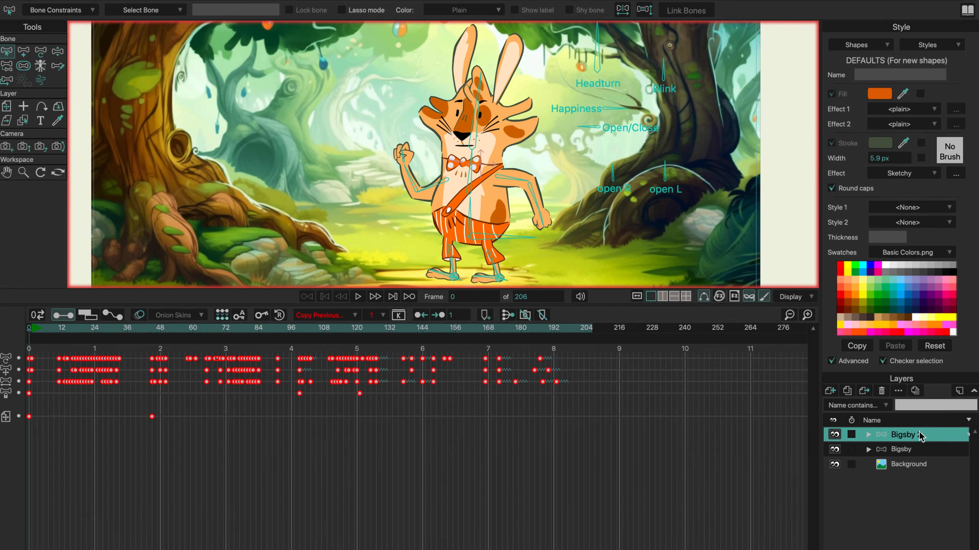
left_click(853, 392)
- Select all three Bigsby layers, consolidate their channels into one row per layer, and deselect the keyframes
left_click(938, 461)
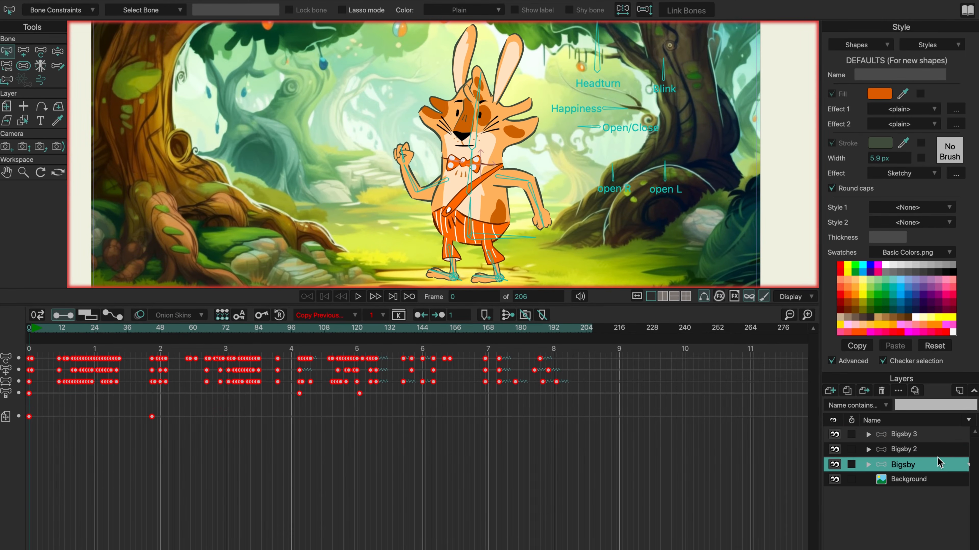
left_click(940, 438, "shift")
left_click_drag(605, 306, 602, 247)
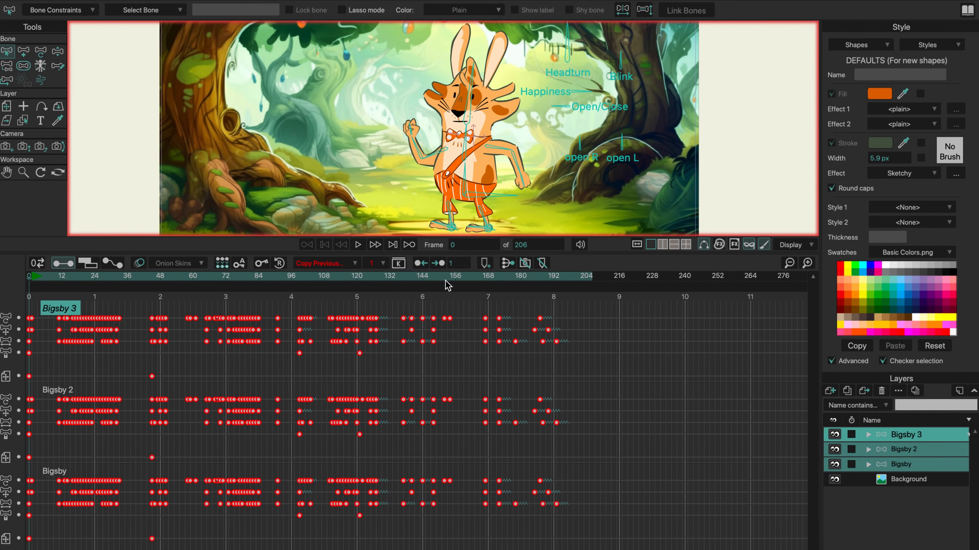
left_click(507, 264)
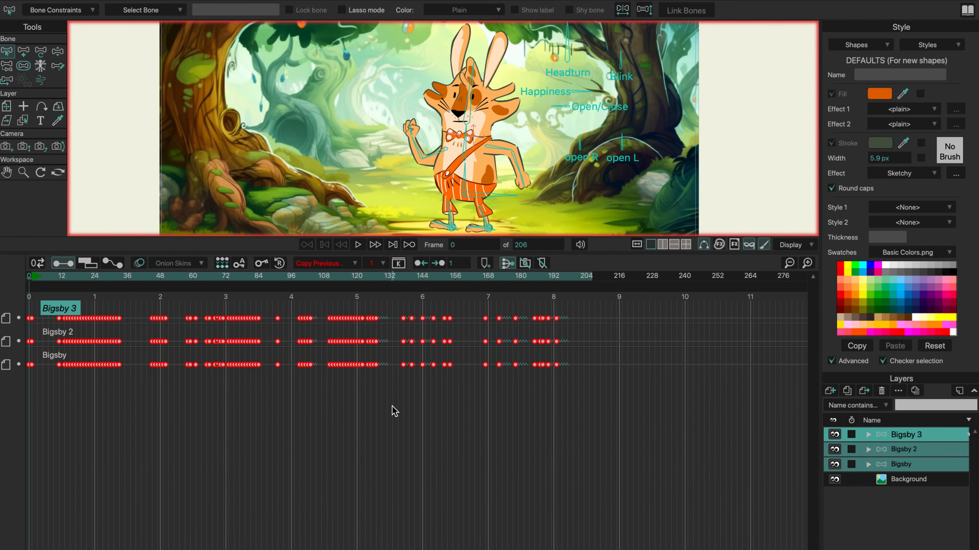
left_click(602, 384)
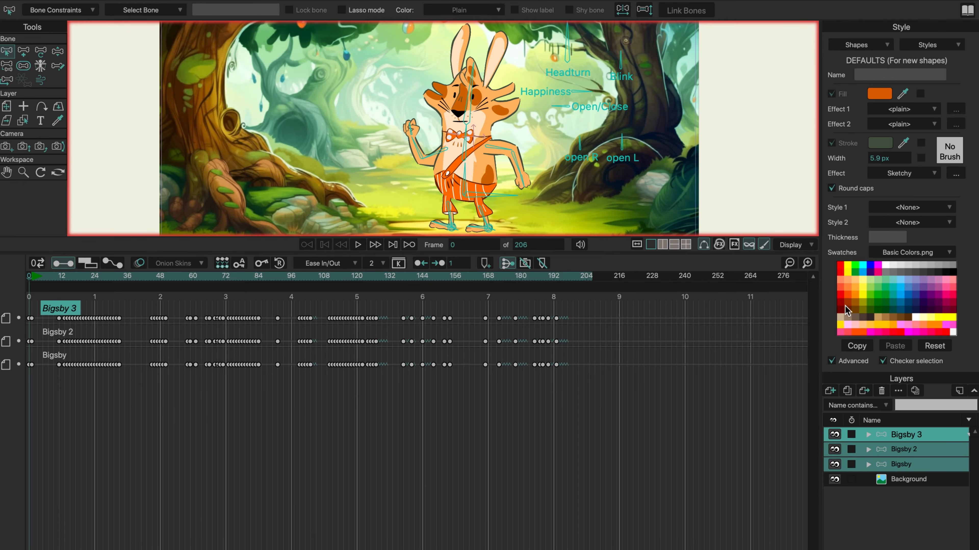
- Delete the Bigsby 2 and Bigsby 3 layers, and shrink the timeline with the original Bigsby layer selected
left_click(932, 435)
left_click(936, 450, "shift")
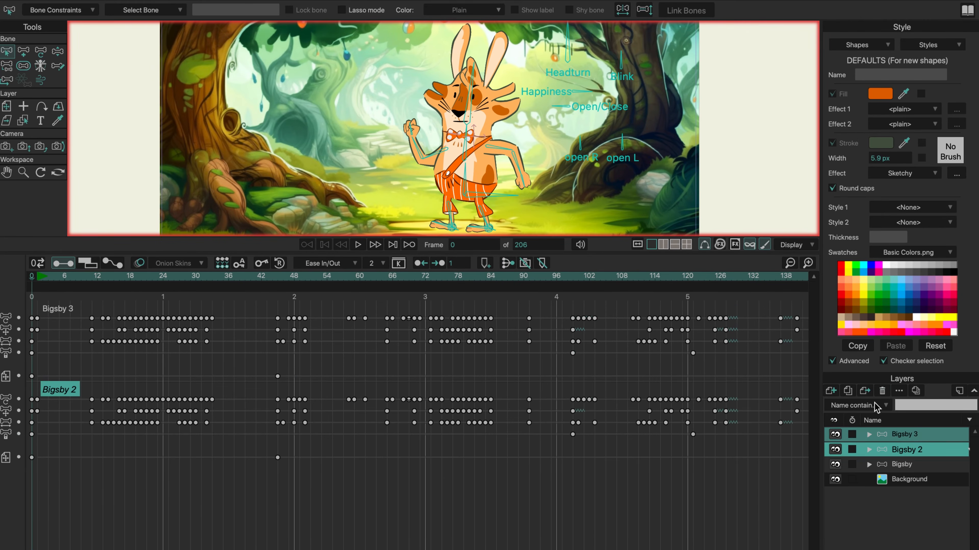
left_click(882, 391)
left_click_drag(625, 255, 625, 406)
left_click(917, 435)
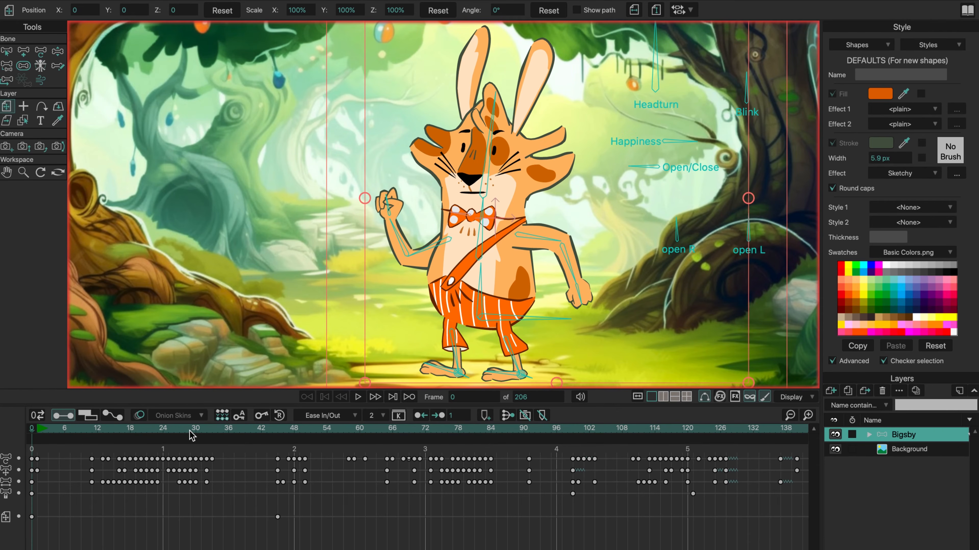
- Step the playhead forward frame by frame from frame 0 and back again to examine the opening pose
key("Right")
key("Right")
key("Right")
key("Right")
key("Right")
key("Right")
key("Right")
key("Right")
key("Right")
key("Right")
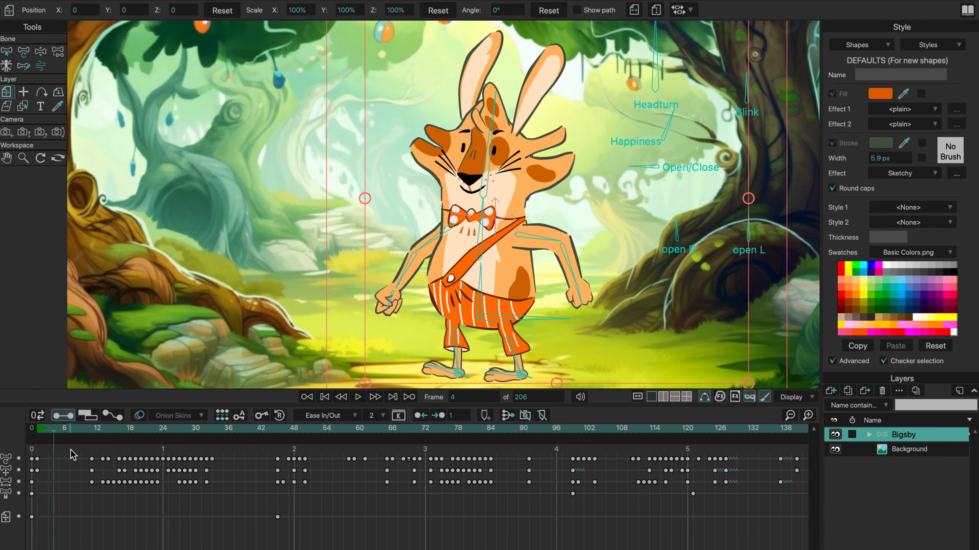
key("Left")
key("Left")
key("Left")
key("Left")
key("Left")
key("Left")
key("Left")
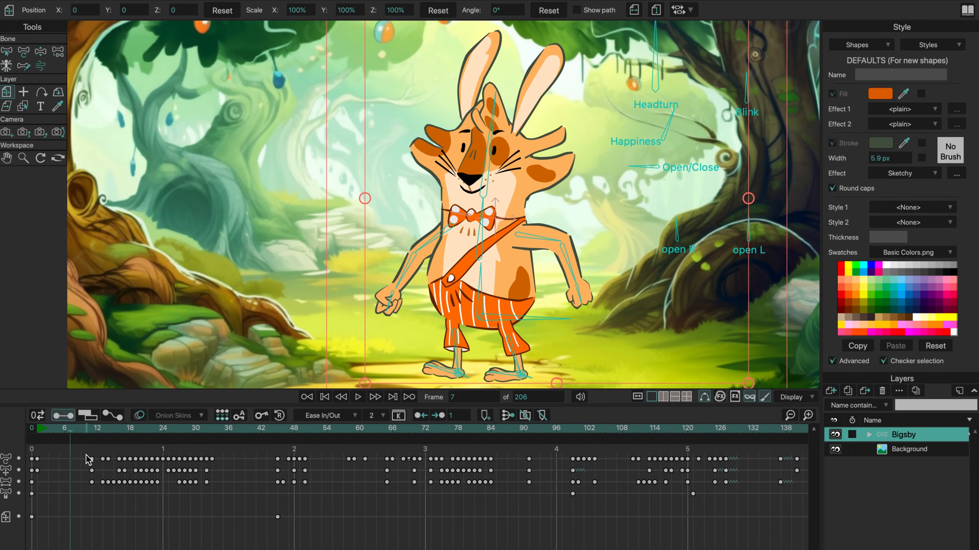
- Jump along the timeline from the beginning up to frame 50 to examine the rabbit's jump and landing
left_click(39, 431)
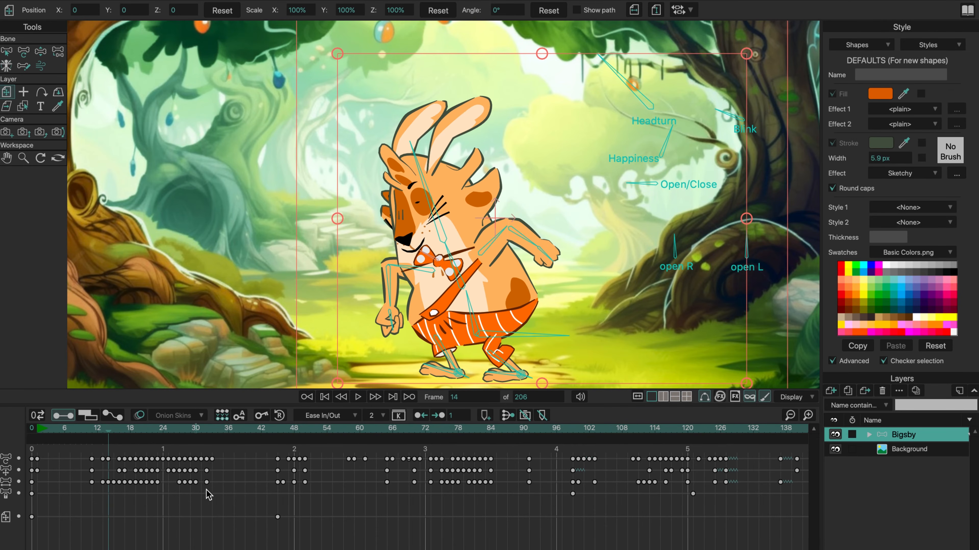
left_click(213, 431)
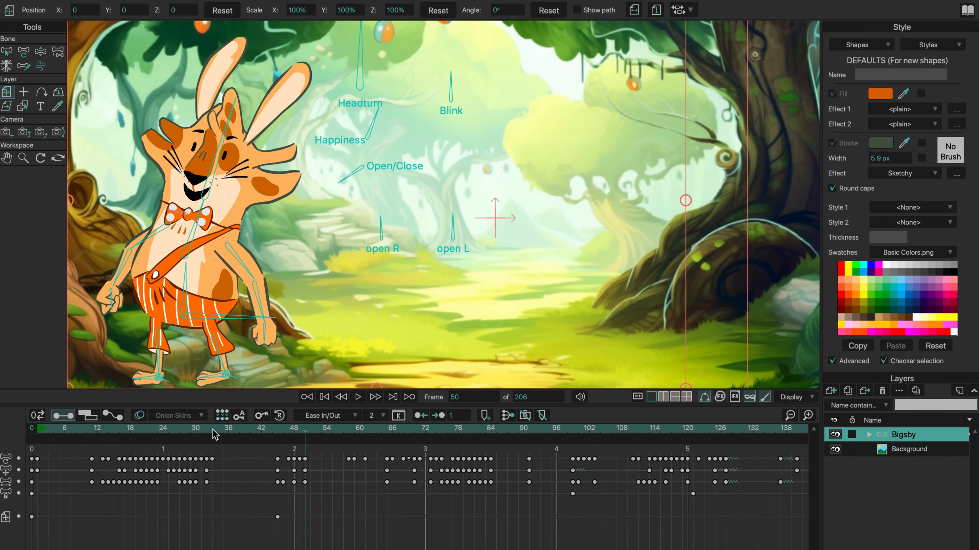
key("Left")
key("Left")
key("Left")
key("Left")
key("Left")
- Step backward frame by frame from frame 33 to frame 18 to examine the rabbit's jump
left_click(212, 431)
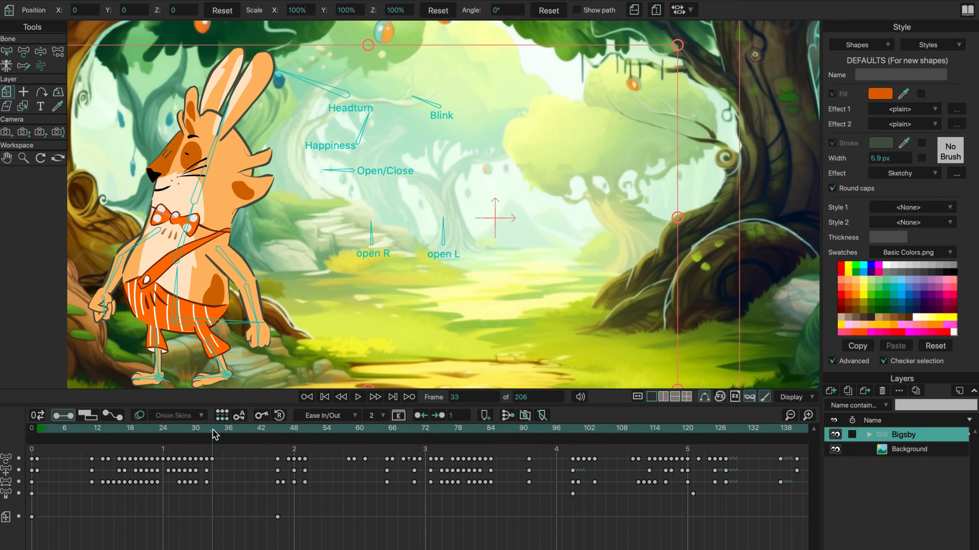
key("Left")
key("Left")
key("Left")
key("Left")
key("Left")
key("Left")
key("Left")
key("Left")
key("Left")
key("Left")
key("Left")
key("Left")
key("Left")
key("Left")
key("Left")
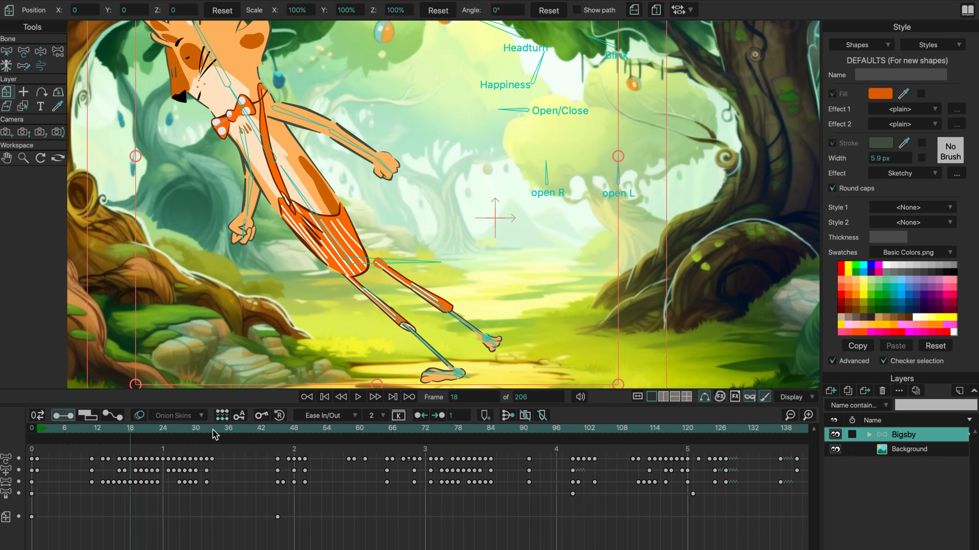
- Step backward frame by frame from frame 18 to frame 1 to examine the rabbit's takeoff and starting pose
key("Left")
key("Left")
key("Left")
key("Left")
key("Left")
key("Left")
key("Left")
key("Left")
key("Left")
key("Left")
key("Left")
key("Left")
key("Left")
key("Left")
key("Left")
key("Left")
key("Left")
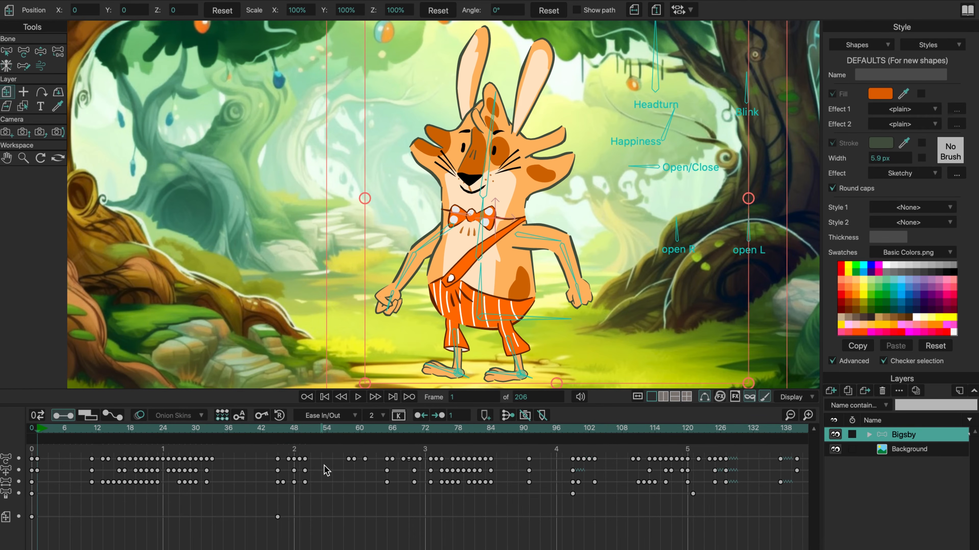
- Label the bone-channel keyframes at frames 50, 84 and 110 with the Orange colour
right_click(304, 459)
mouse_move(343, 549)
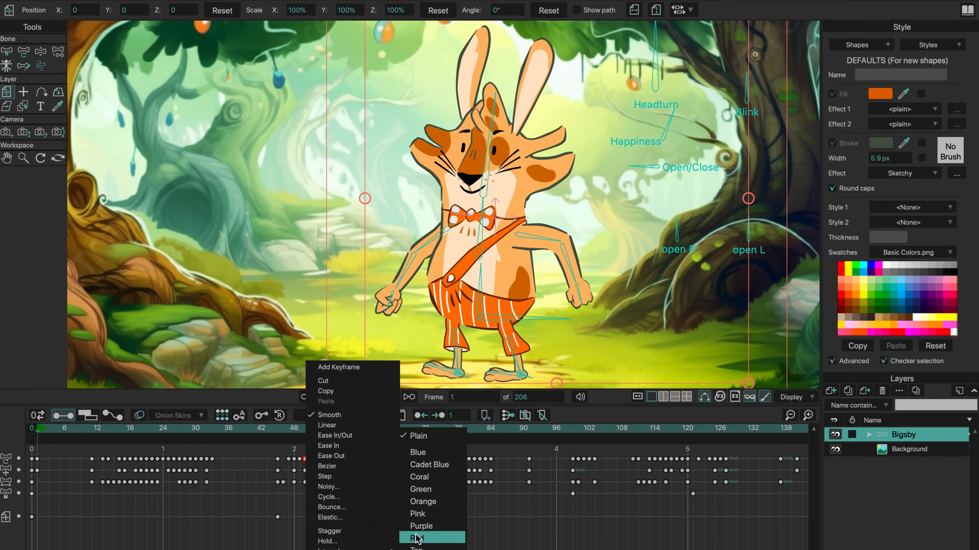
left_click(421, 499)
right_click(491, 459)
mouse_move(529, 549)
left_click(618, 502)
right_click(633, 459)
mouse_move(671, 549)
left_click(756, 503)
- Jump back and forth between the orange-labelled keyframes at frames 50, 84 and 110 to examine those poses
left_click(309, 431)
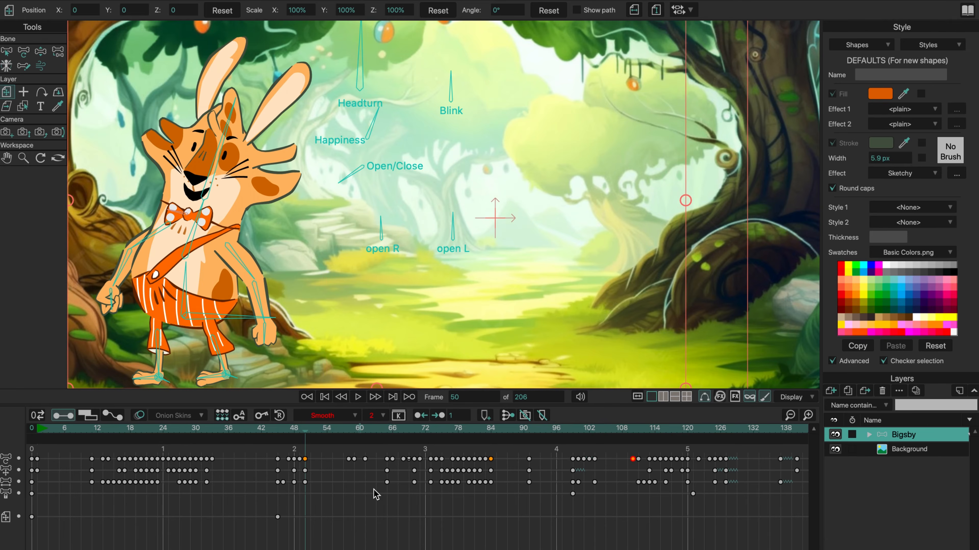
key("alt+shift+Right")
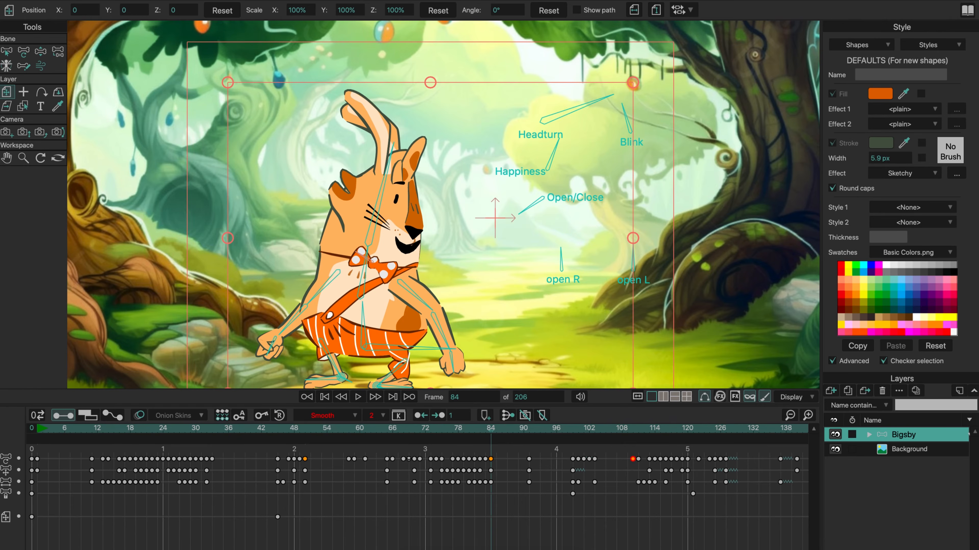
left_click(633, 429)
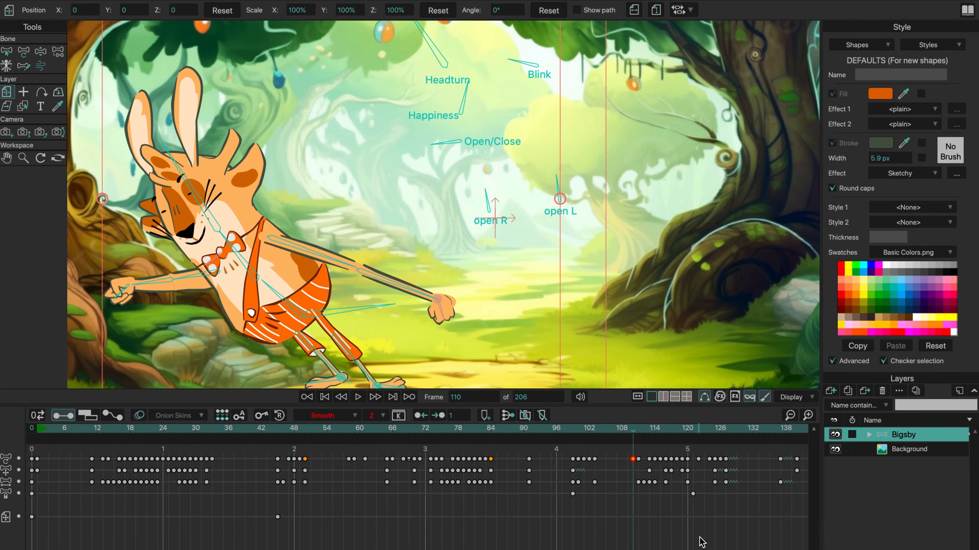
key("alt+shift+Left")
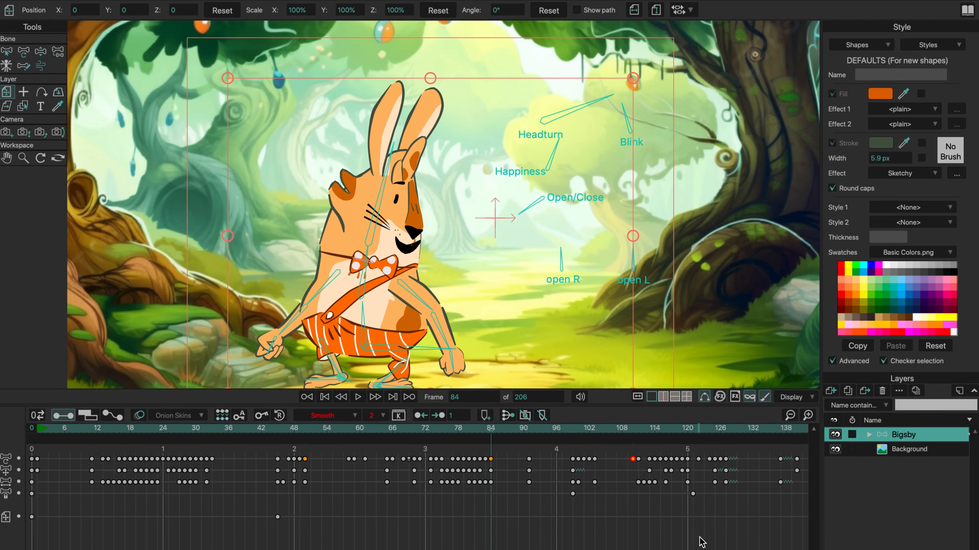
key("alt+shift+Right")
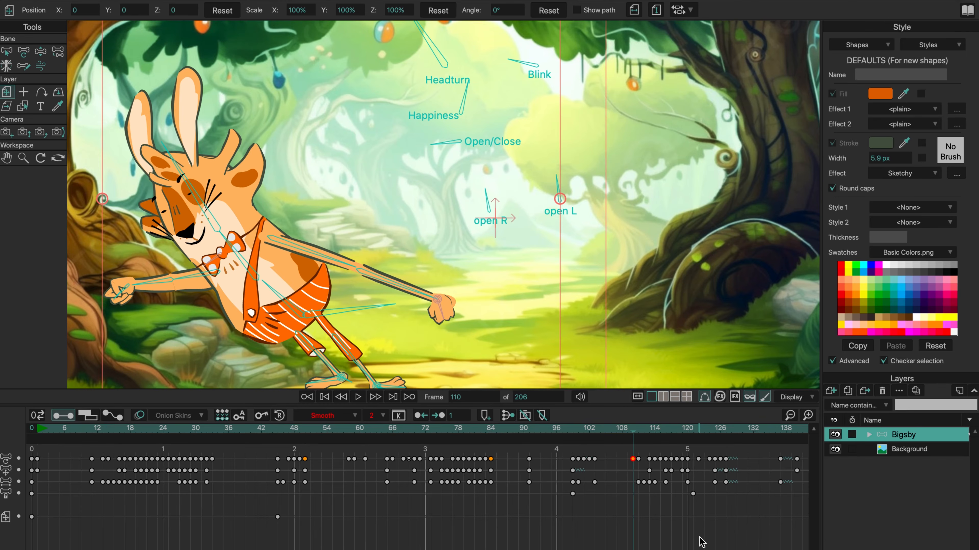
key("space")
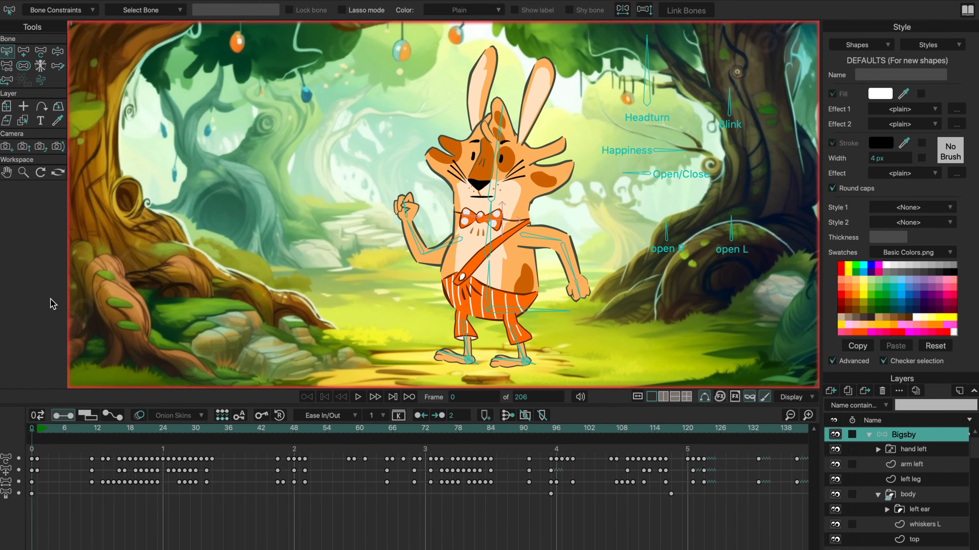
- Select arm bones B20, B21 and B19 in turn on the rabbit's lowered arm to inspect their keyframes
scroll(371, 309, "down", 3)
left_click_drag(371, 309, 390, 297)
scroll(406, 282, "up", 4)
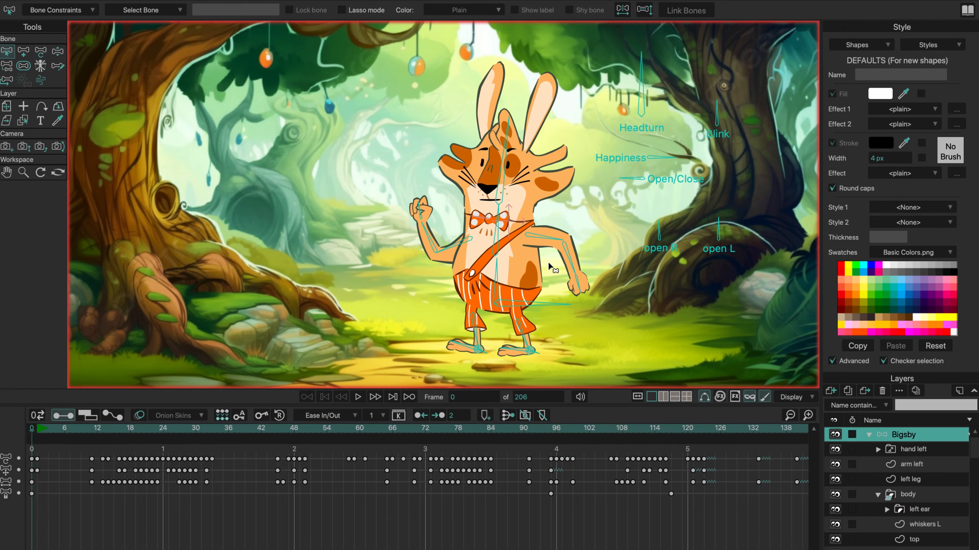
left_click(541, 239)
left_click(569, 256)
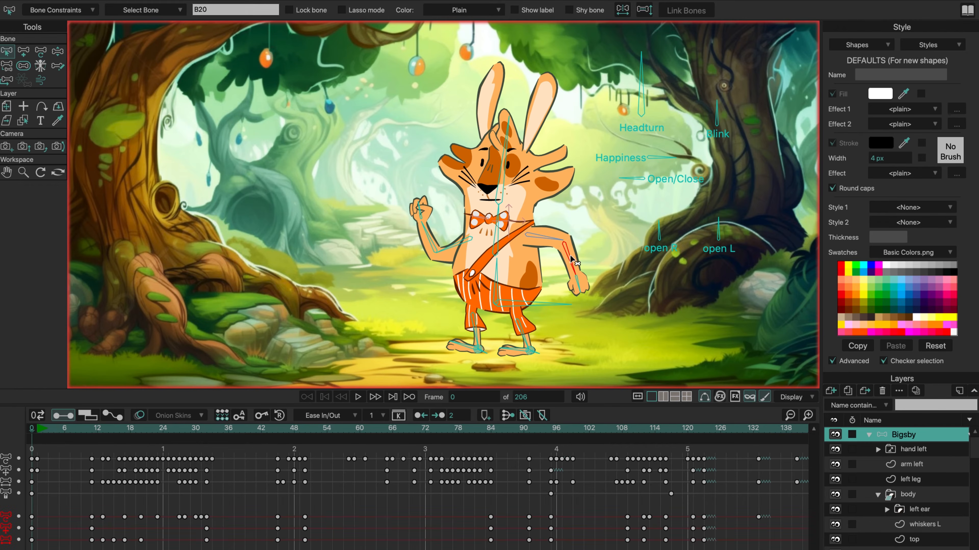
left_click(577, 286)
left_click(547, 237)
- Delete all keyframes of upper-arm bone B19 and hand bone B21 along the whole timeline
left_click(790, 416)
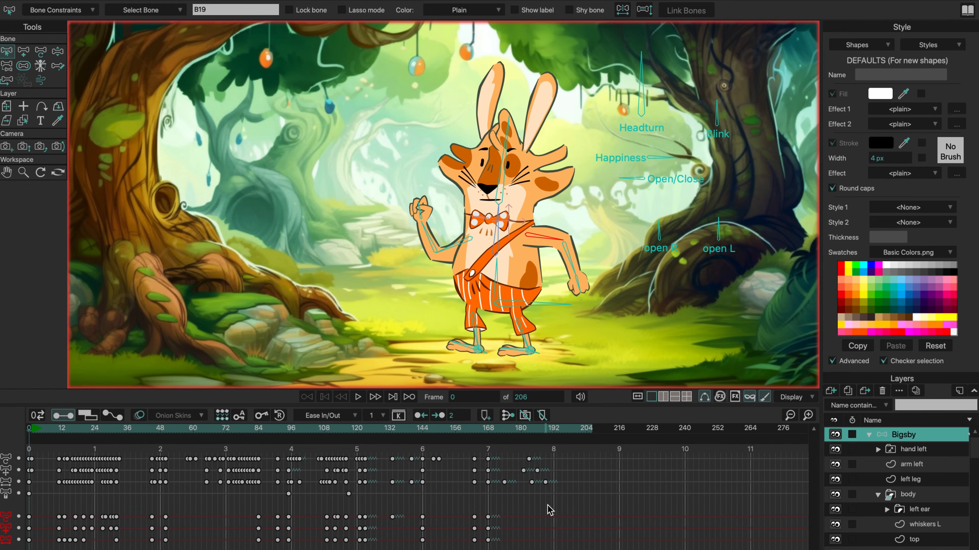
left_click_drag(547, 505, 32, 549)
key("Delete")
left_click(579, 285)
left_click_drag(549, 504, 28, 549)
key("Delete")
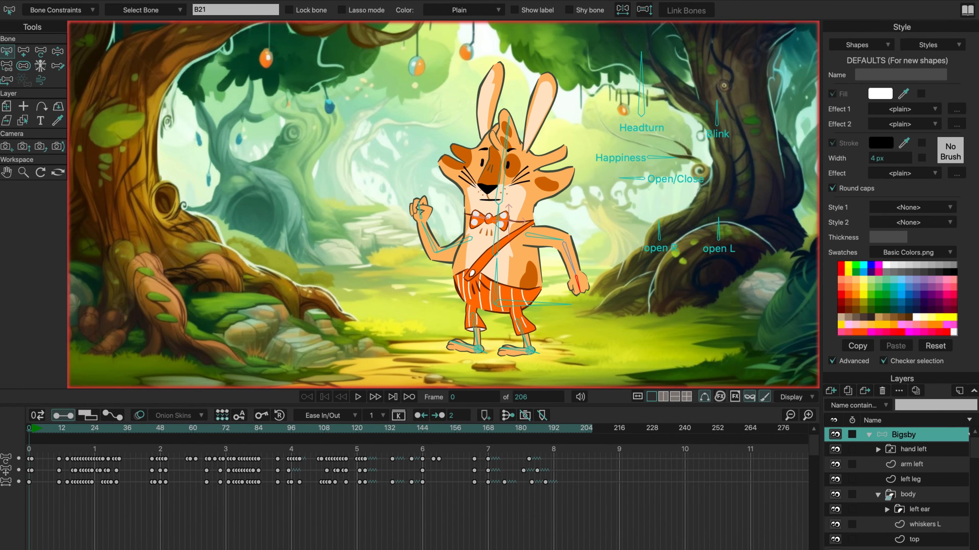
- Select all keyframes in the three bone channels and shift them 25 frames later on the timeline
left_click(352, 428)
left_click_drag(357, 428, 32, 429)
left_click(807, 416)
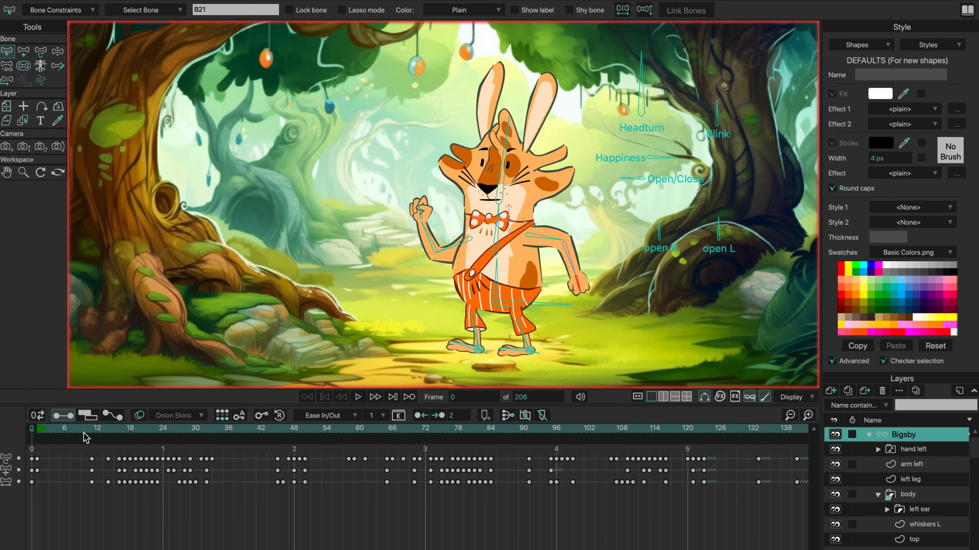
left_click(65, 429)
left_click(6, 459)
left_click(7, 471, "shift")
left_click(6, 482, "shift")
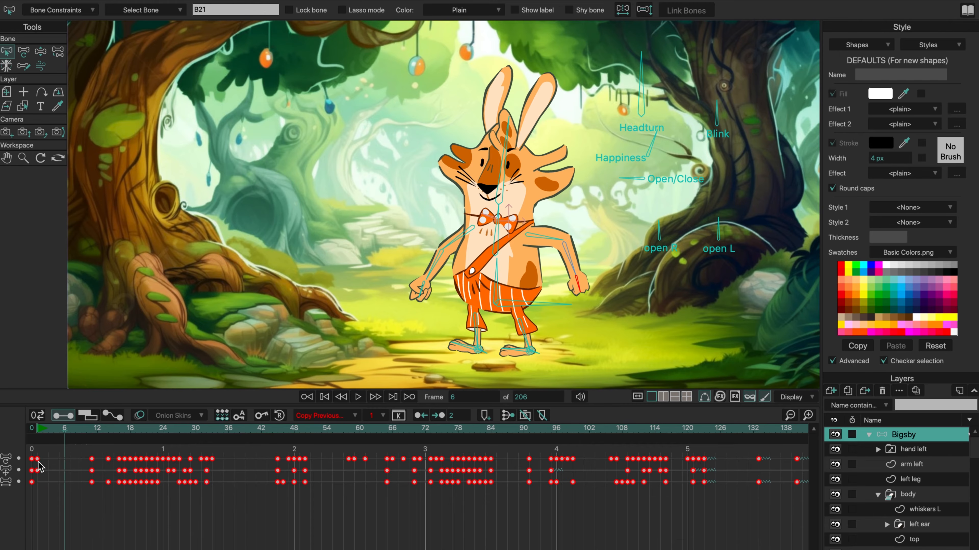
left_click_drag(65, 464, 169, 465)
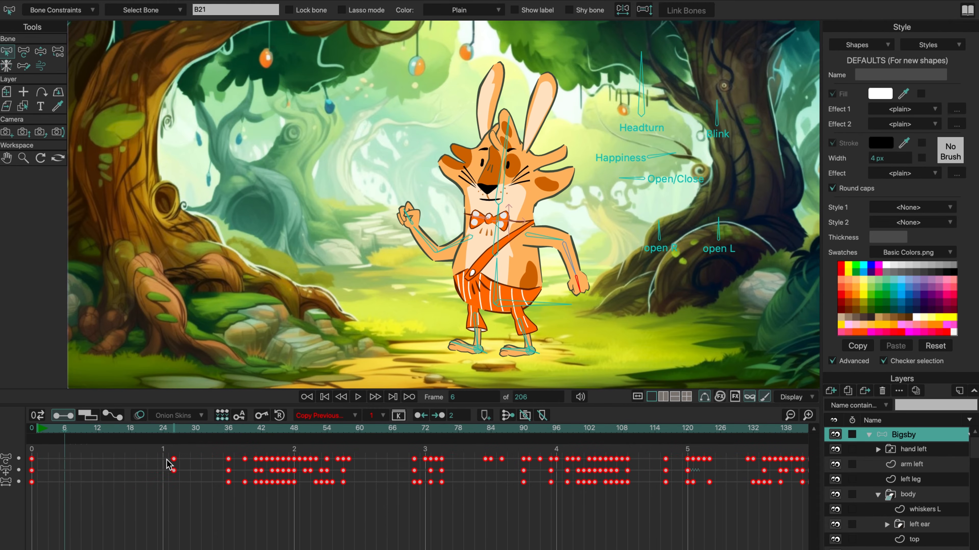
left_click(42, 473)
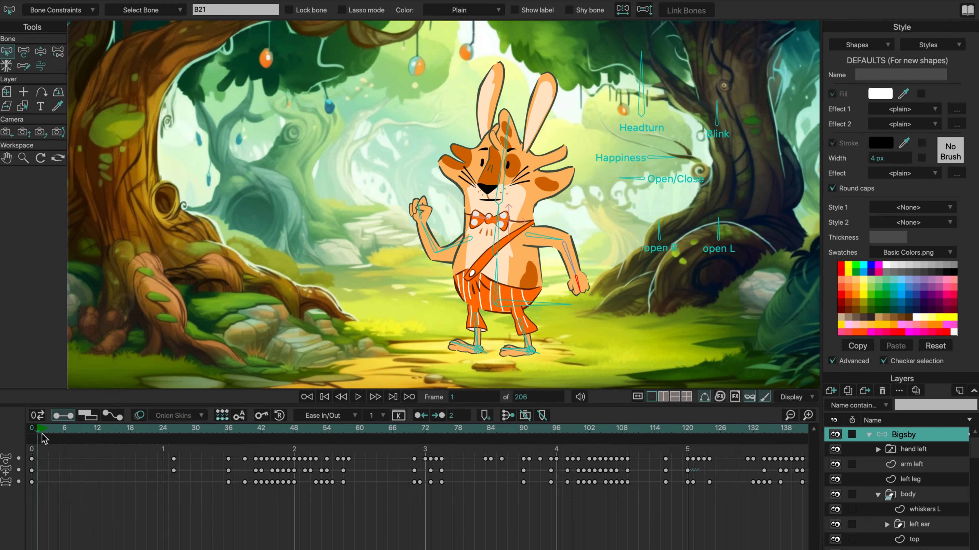
- Enable automatic keyframe freezing and key upper-arm bone B19 at frame 1 with the Transform Bone tool
left_click(241, 415)
left_click(542, 238)
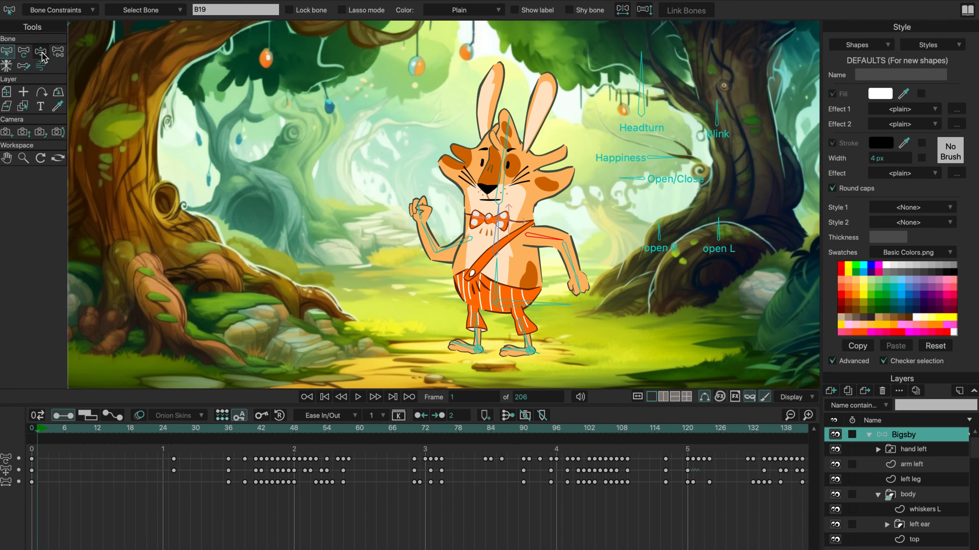
left_click(40, 52)
left_click(541, 238)
- Rotate bone B19 inward across the body at frame 10 and back outward at frame 22, with the middle keyframes moved to frame 11
left_click_drag(41, 437, 87, 437)
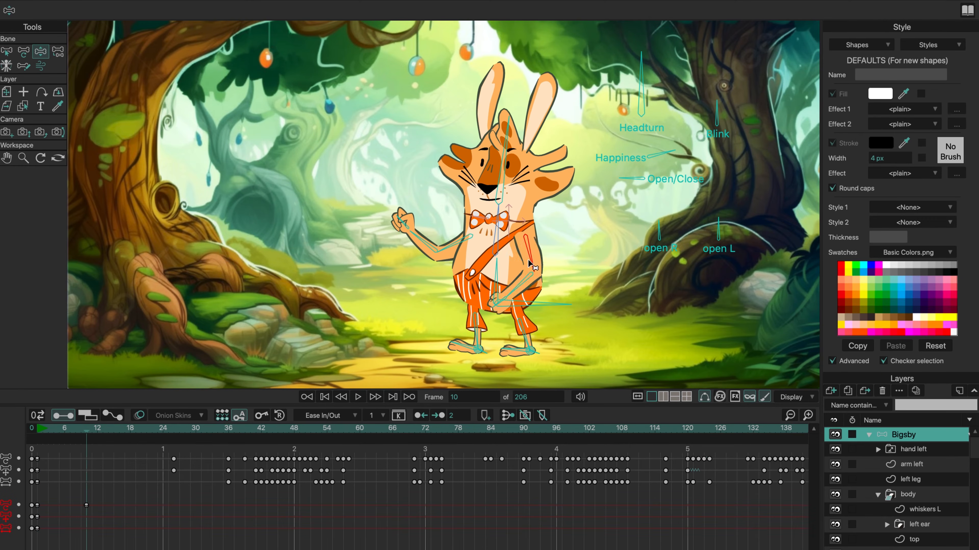
left_click_drag(548, 239, 508, 263)
left_click_drag(95, 433, 152, 432)
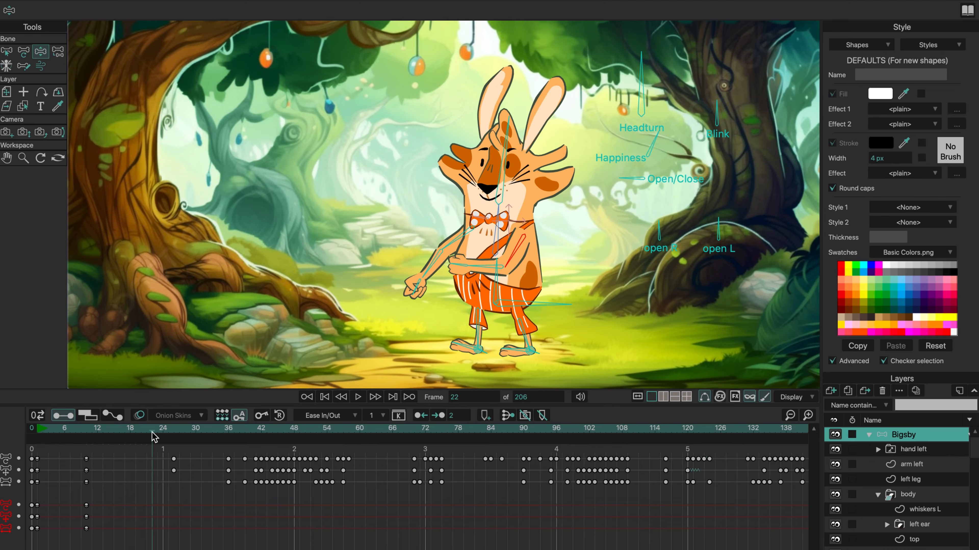
left_click_drag(517, 250, 558, 244)
left_click_drag(105, 455, 75, 545)
left_click_drag(155, 434, 37, 450)
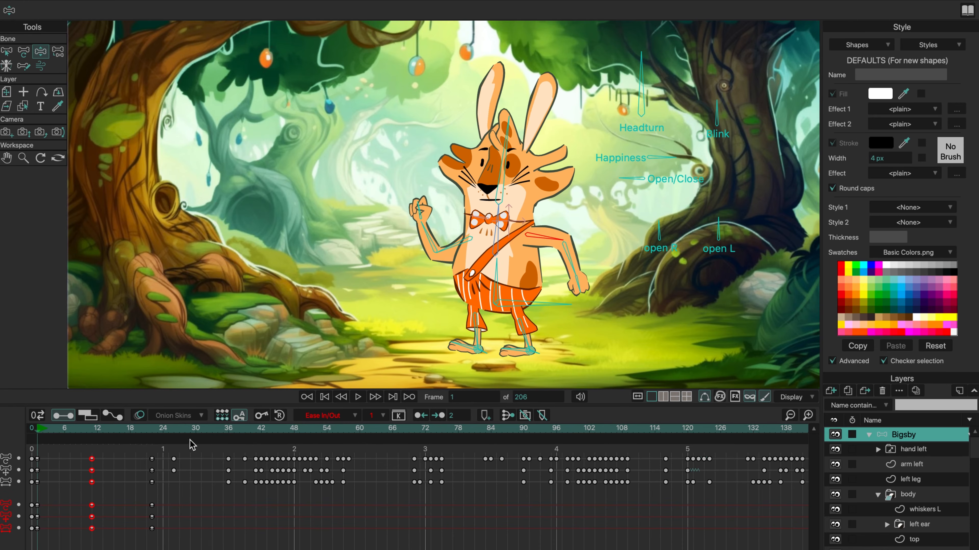
- Set the arm's angle keyframe at frame 22 to Cycle interpolation with an Absolute value of 2
right_click(152, 458)
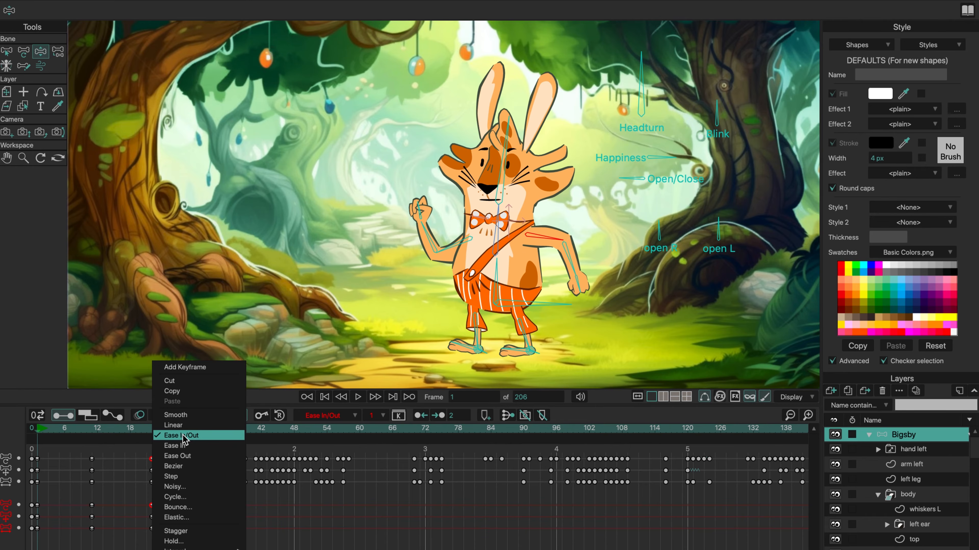
left_click(207, 497)
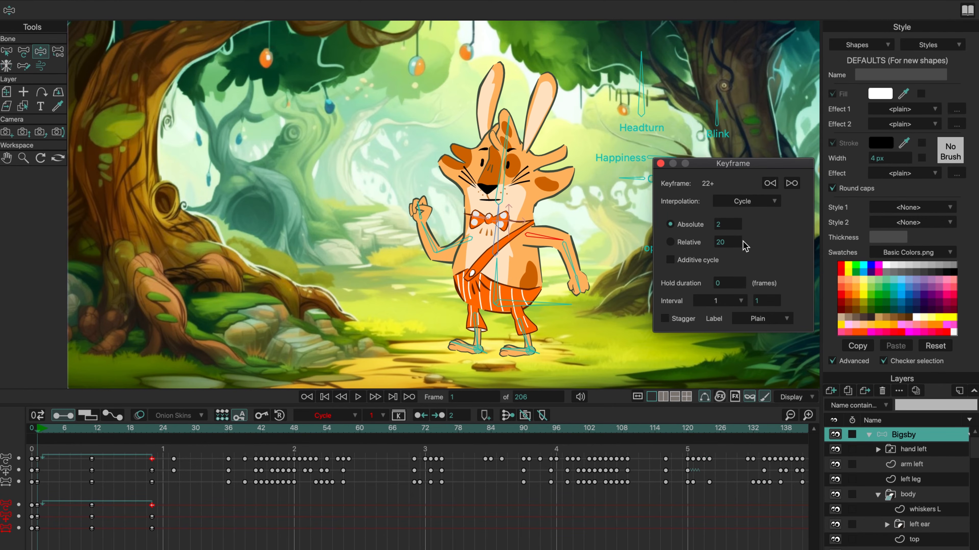
left_click_drag(751, 166, 744, 166)
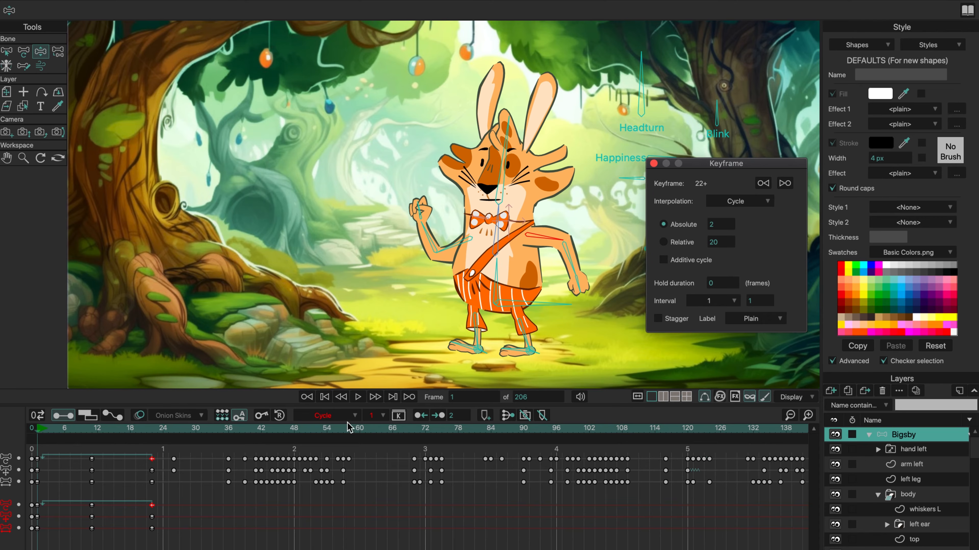
- Play the animation and scrub from the start to frame 22 to examine the cycling arm motion
left_click(358, 399)
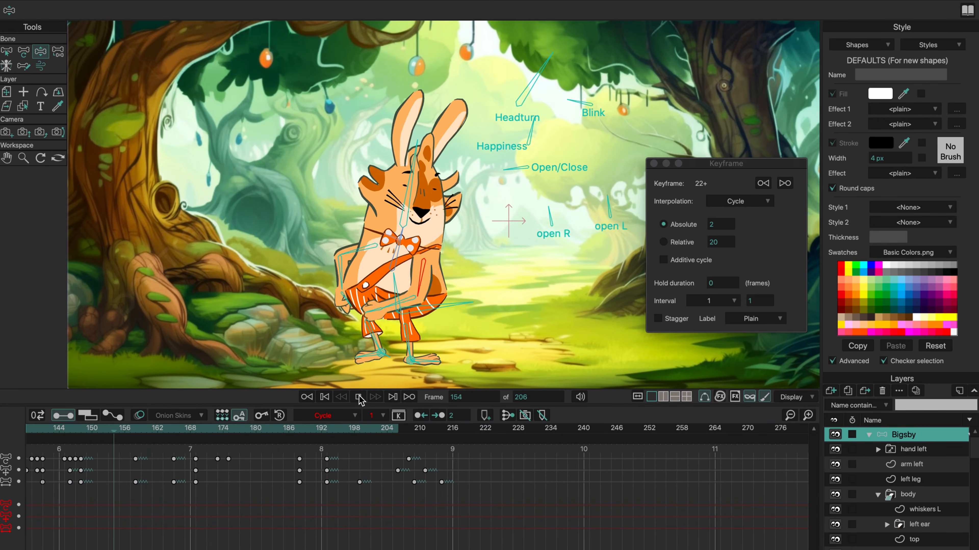
left_click(359, 398)
left_click(392, 401)
left_click_drag(740, 167, 599, 188)
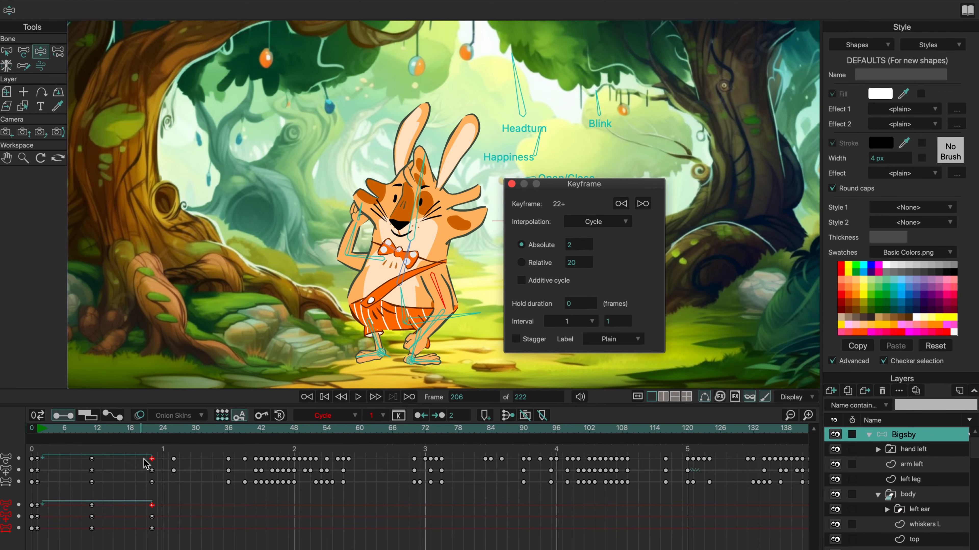
left_click_drag(43, 432, 153, 440)
left_click_drag(603, 184, 729, 189)
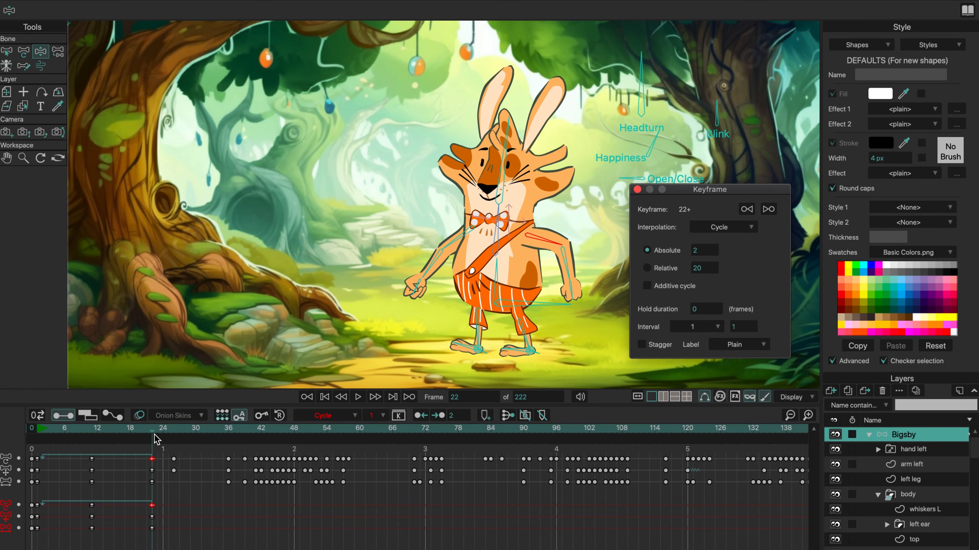
- Switch the cycle to Relative with a value of 20, and try moving its frame 22 keyframe to a later frame
left_click(659, 269)
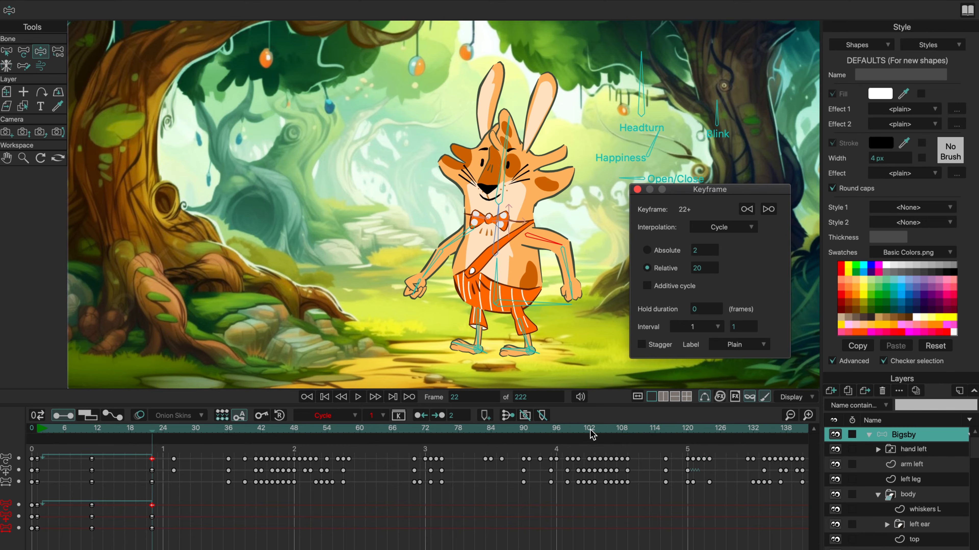
left_click_drag(527, 437, 588, 438)
left_click(666, 432)
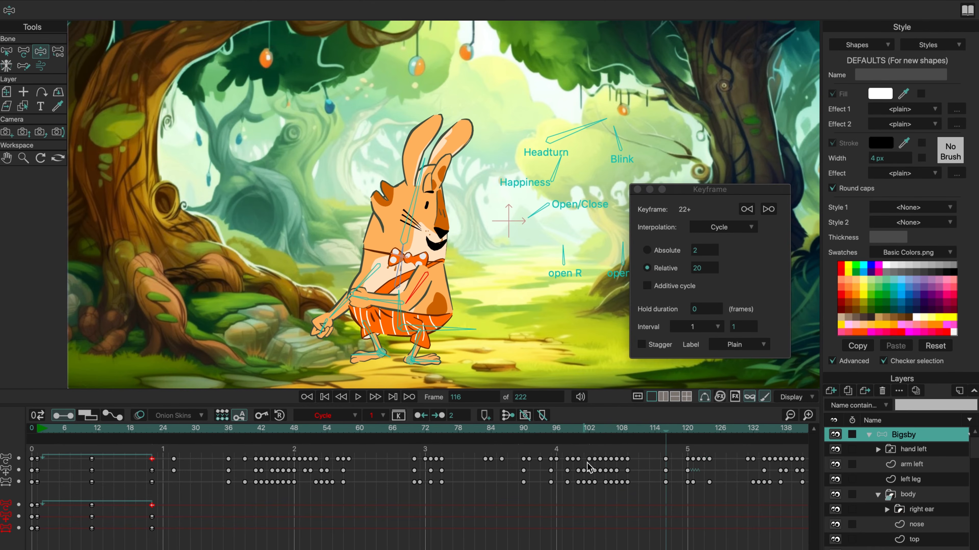
left_click(152, 463)
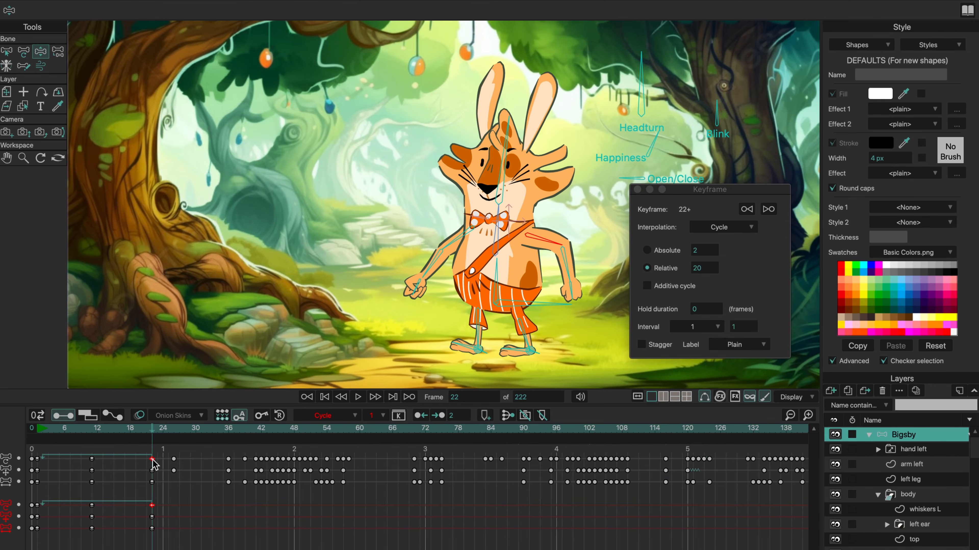
left_click_drag(153, 463, 214, 462)
key("super+z")
left_click_drag(747, 186, 722, 177)
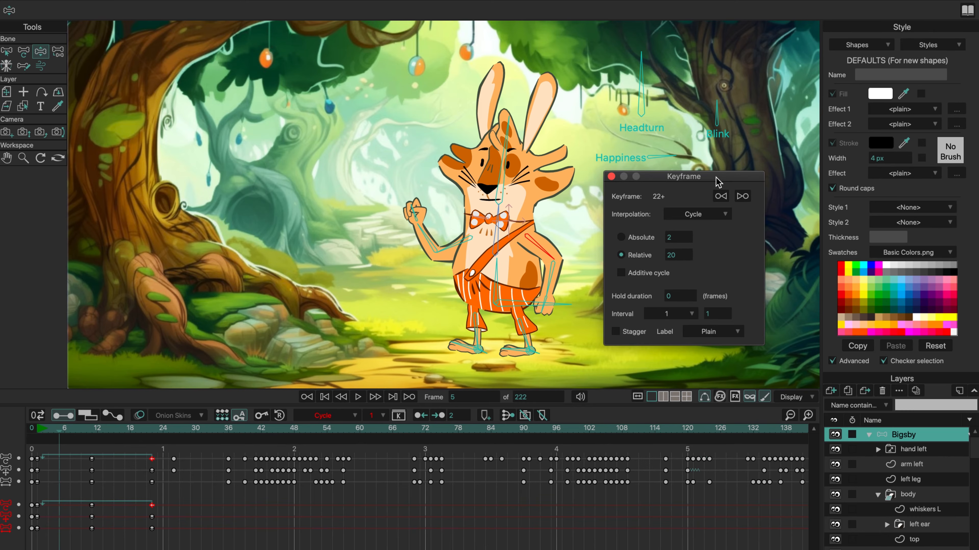
- Set the frame 22 cycle to Absolute, and set the animation's end frame to 22
left_click(625, 238)
left_click(153, 435)
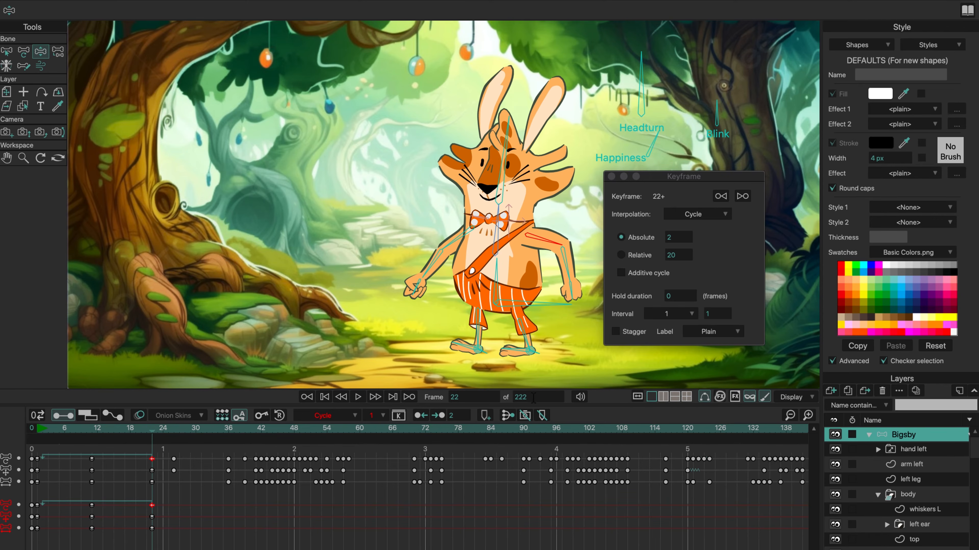
left_click(520, 397)
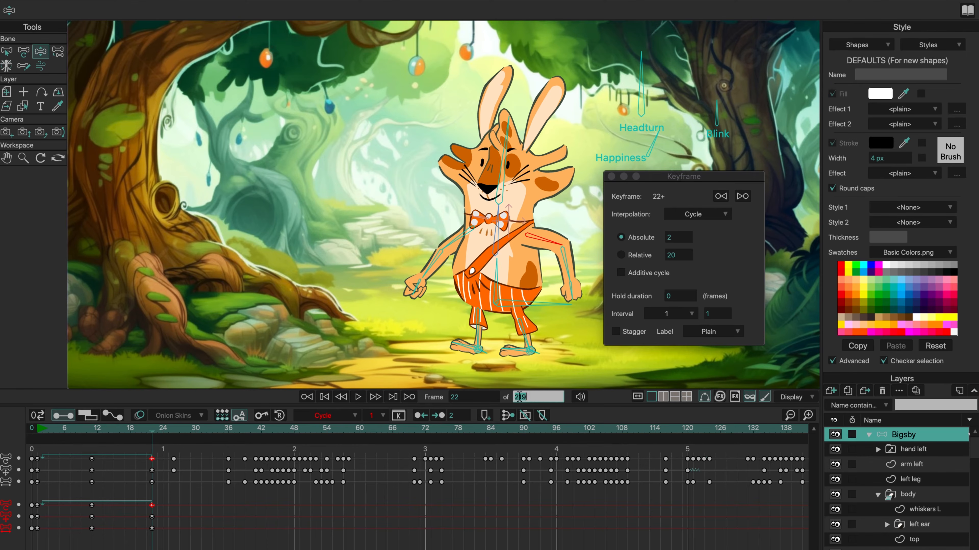
key("Return")
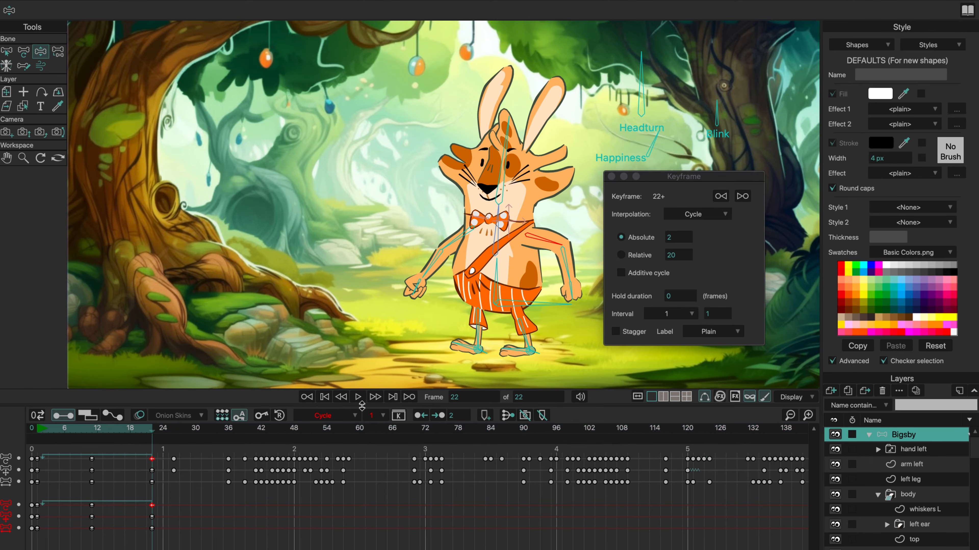
- Enable Stagger on the arm's angle keyframe at frame 1
left_click_drag(153, 439, 41, 439)
left_click(37, 458)
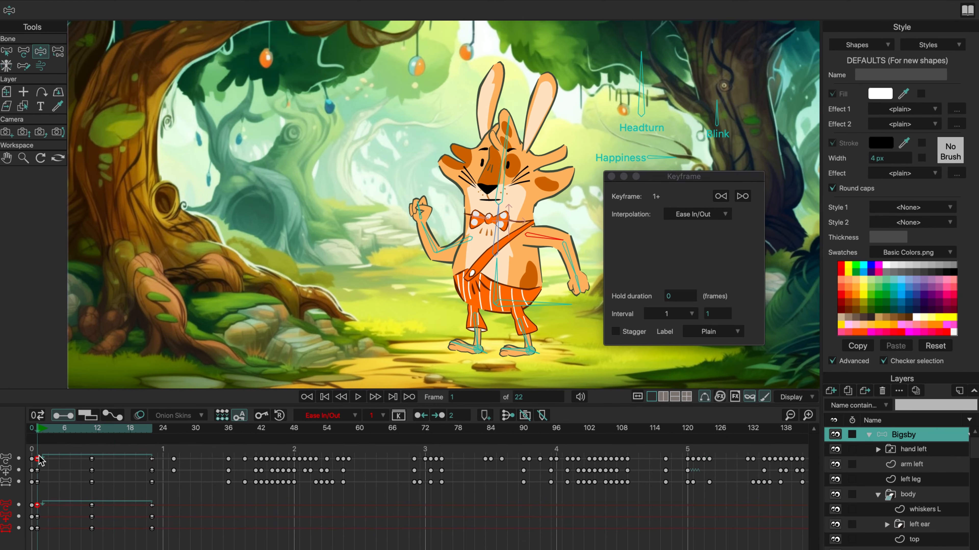
left_click(617, 334)
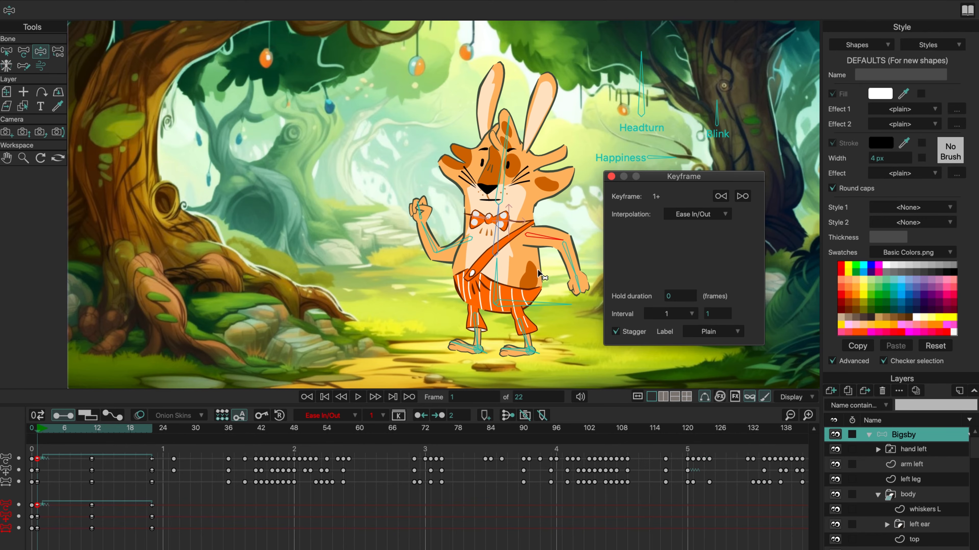
- Enable Stagger on the arm's angle keyframes at frames 11 and 22, playing the animation to check the motion
key("space")
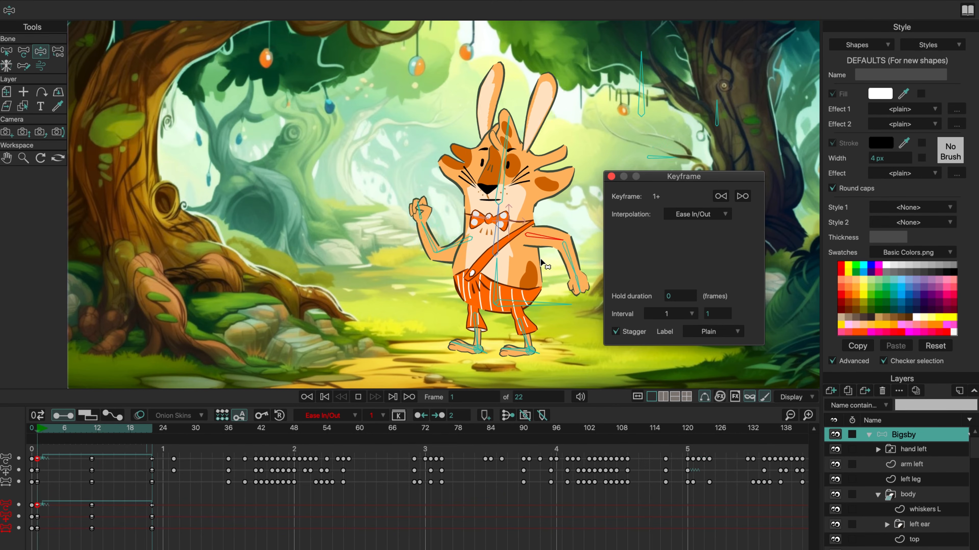
key("space")
left_click(93, 459)
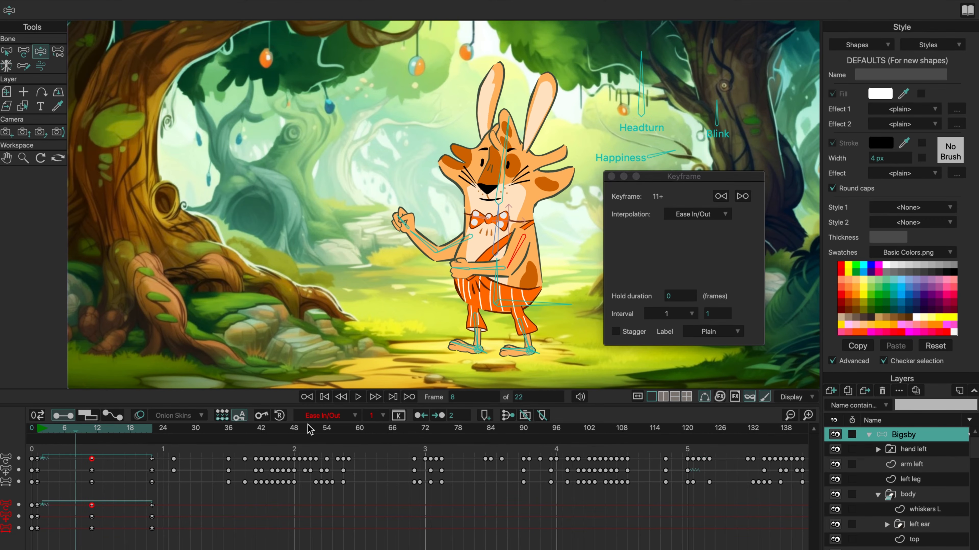
left_click(615, 331)
key("space")
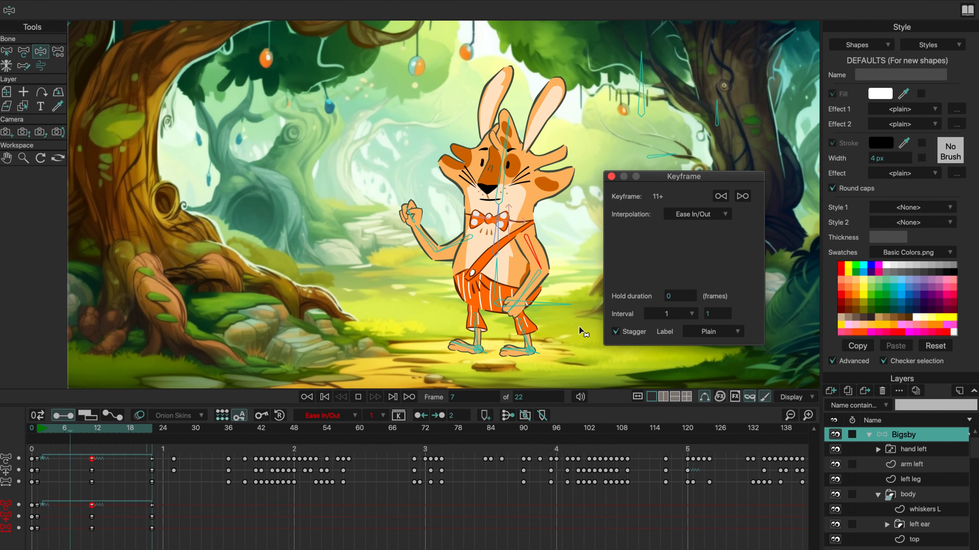
left_click(152, 459)
left_click(616, 331)
key("space")
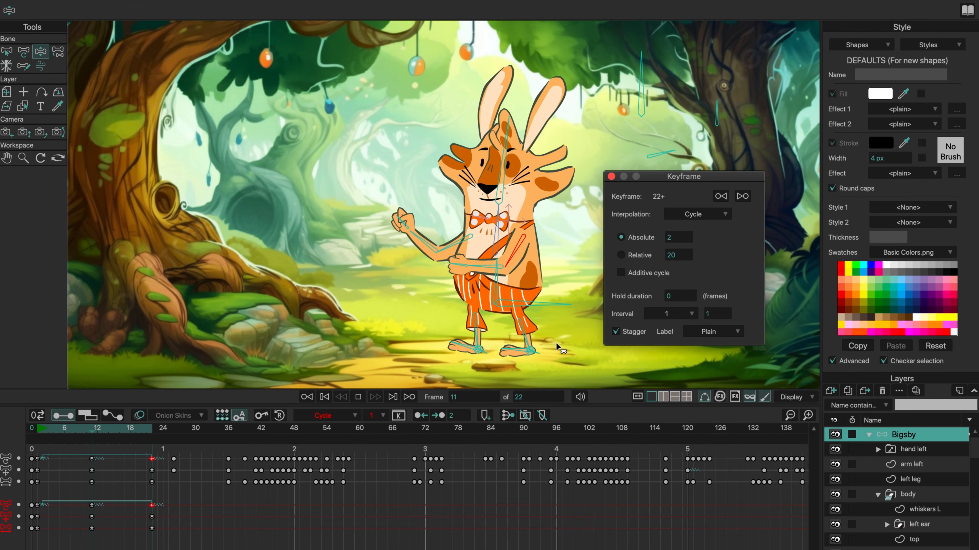
key("space")
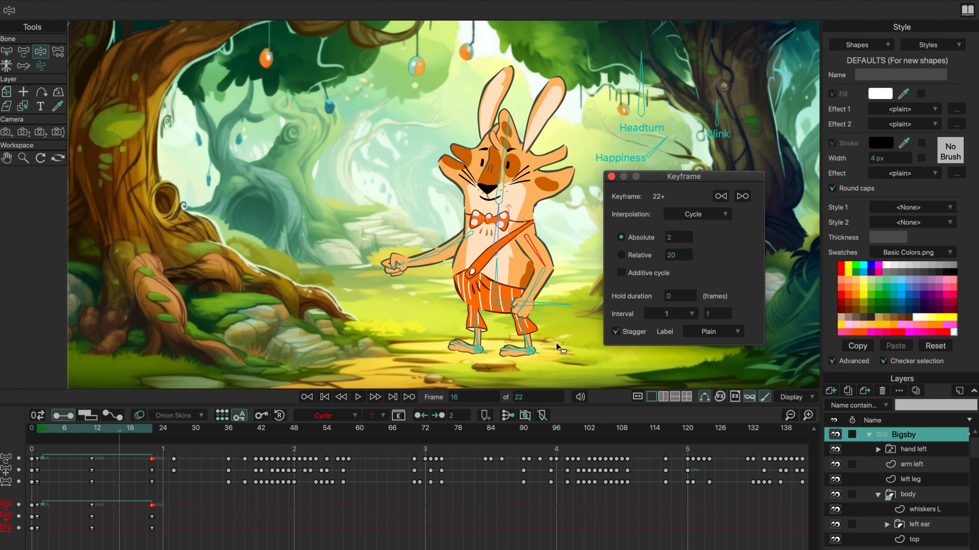
- Set the animation's end frame to 222
left_click(536, 398)
type("222")
key("Return")
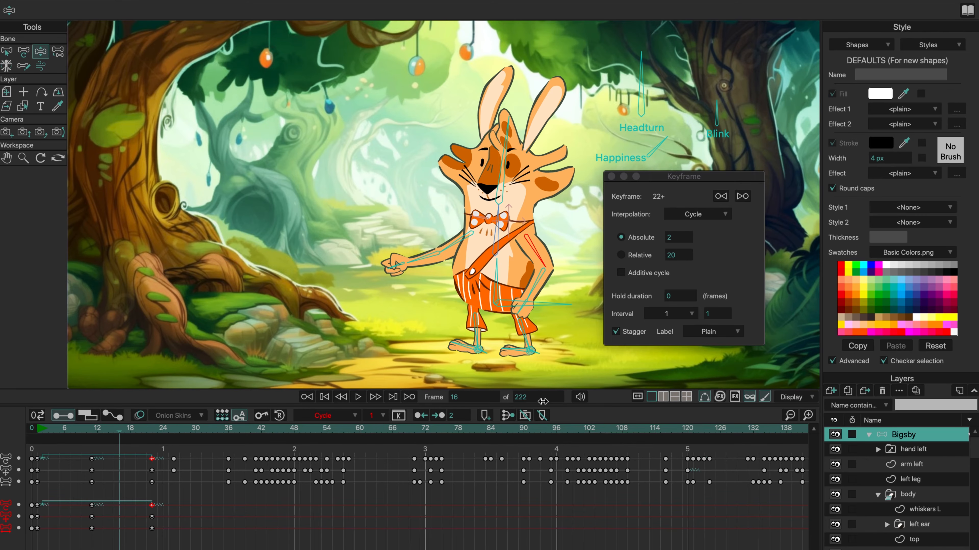
- Scrub along the extended timeline and play the animation from the start and from about frame 118
scroll(412, 486, "right", 10)
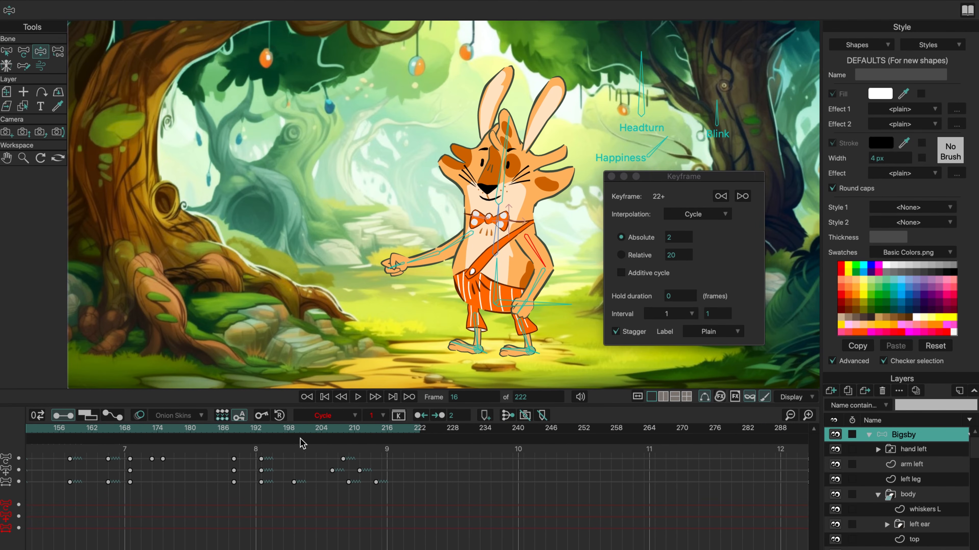
left_click(256, 432)
left_click_drag(72, 430, 154, 436)
key("space")
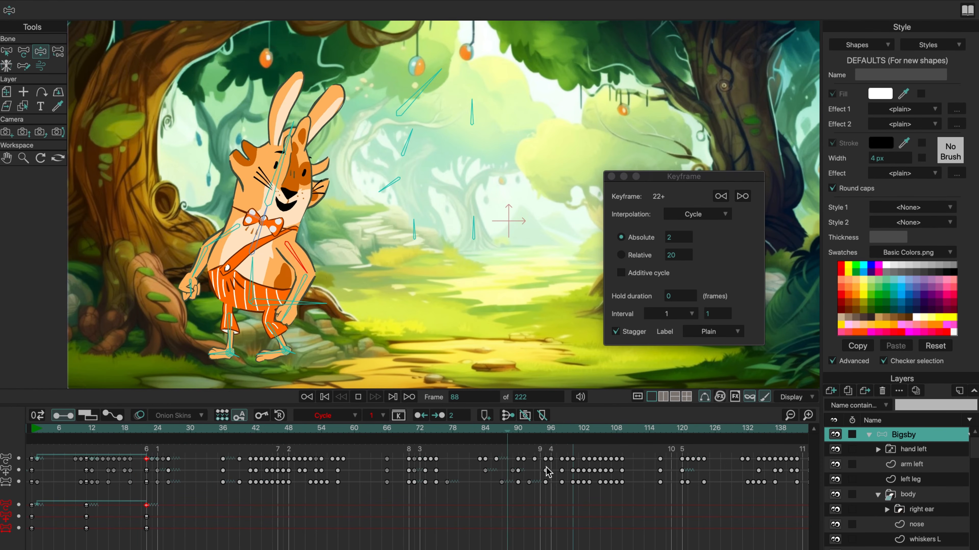
left_click(404, 432)
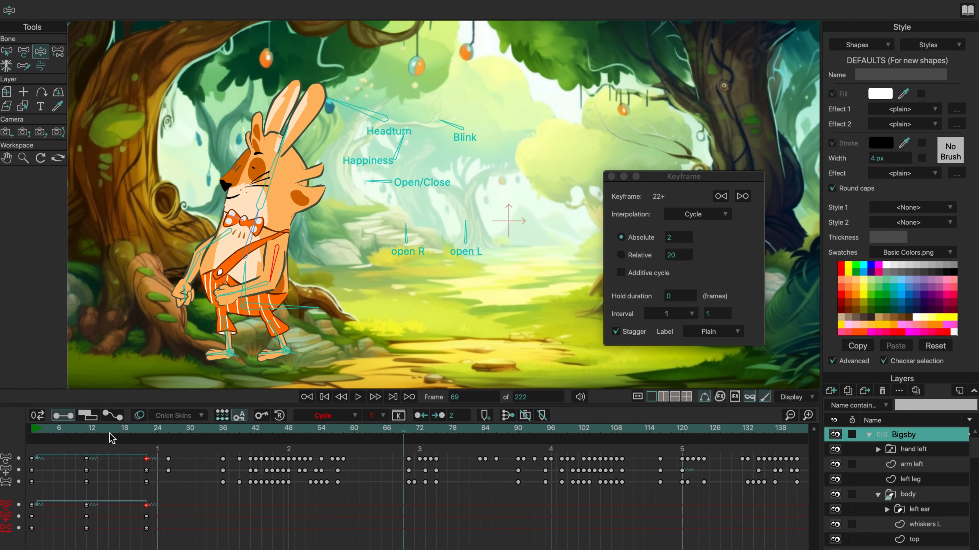
scroll(344, 457, "right", 5)
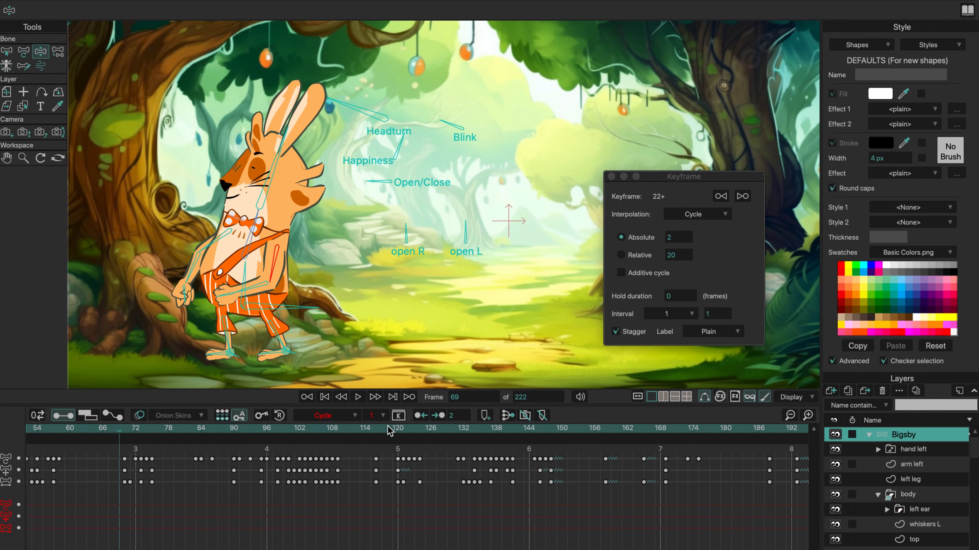
left_click(359, 397)
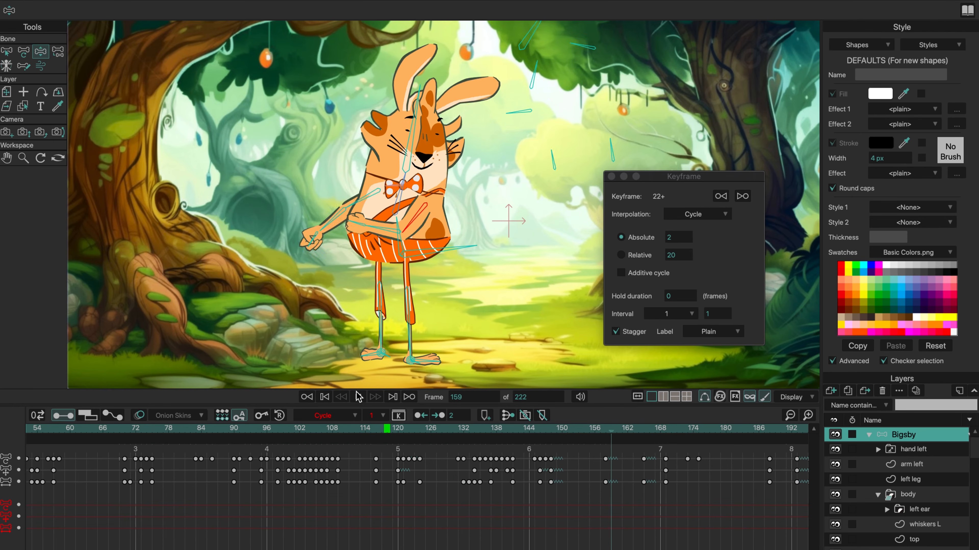
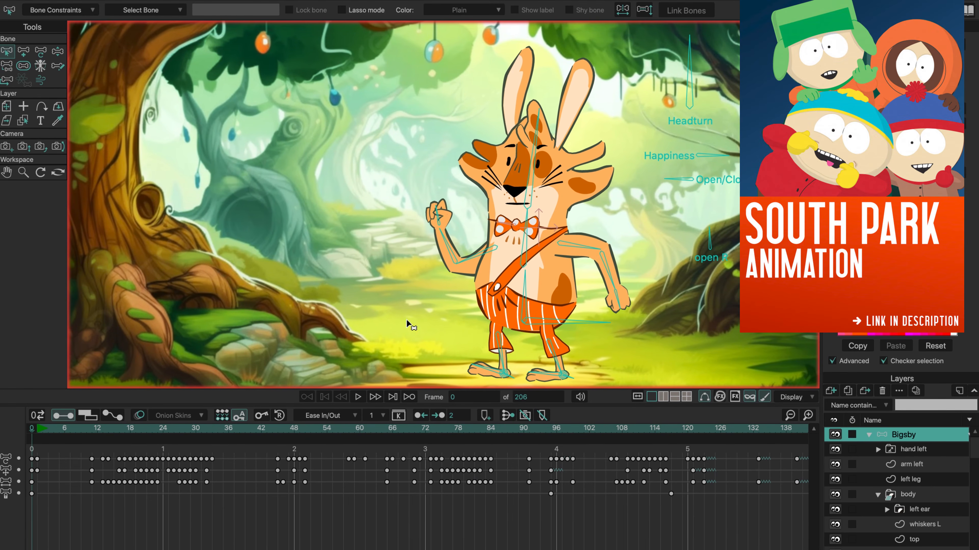
- Hide the Bigsby layer at frame 34, make it visible again at frame 44, and scrub back through the hidden range
left_click_drag(130, 431, 218, 439)
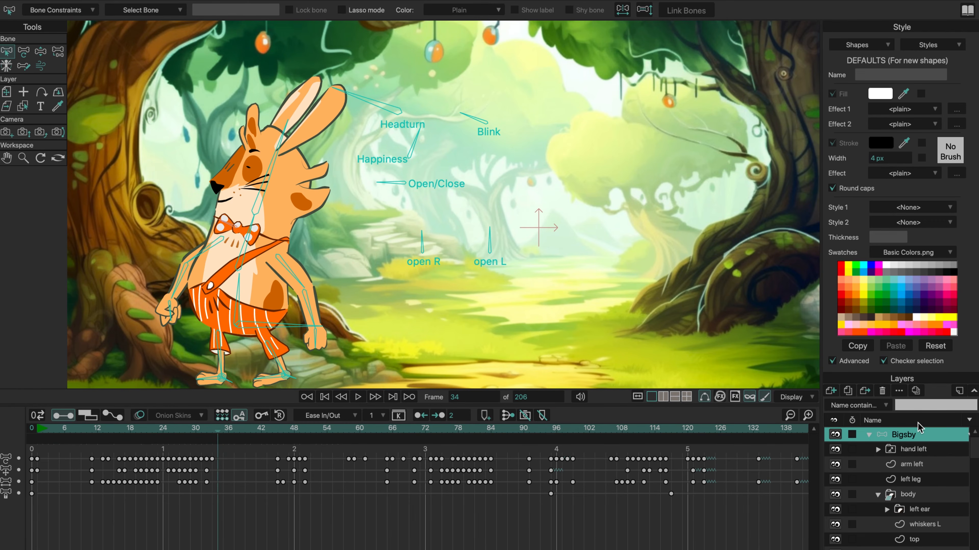
left_click(868, 435)
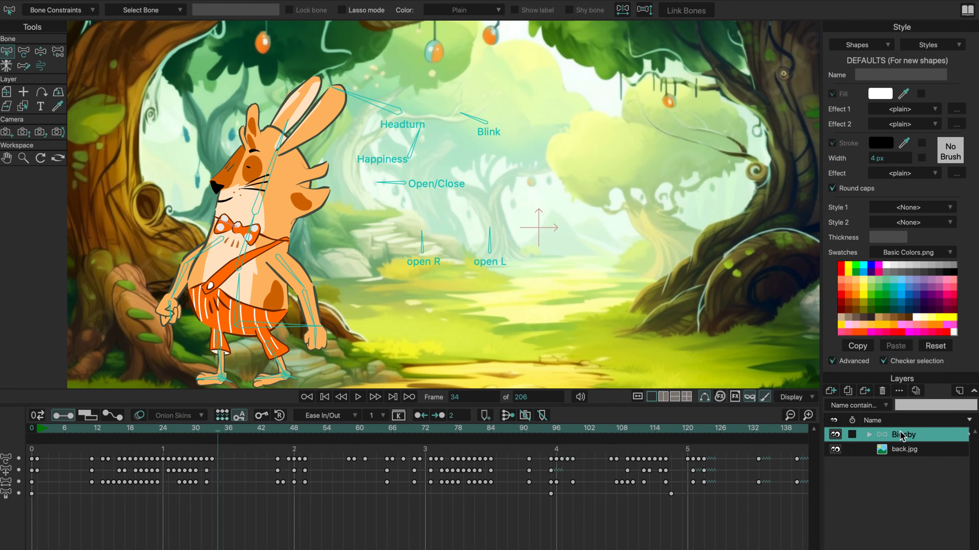
double_click(932, 441)
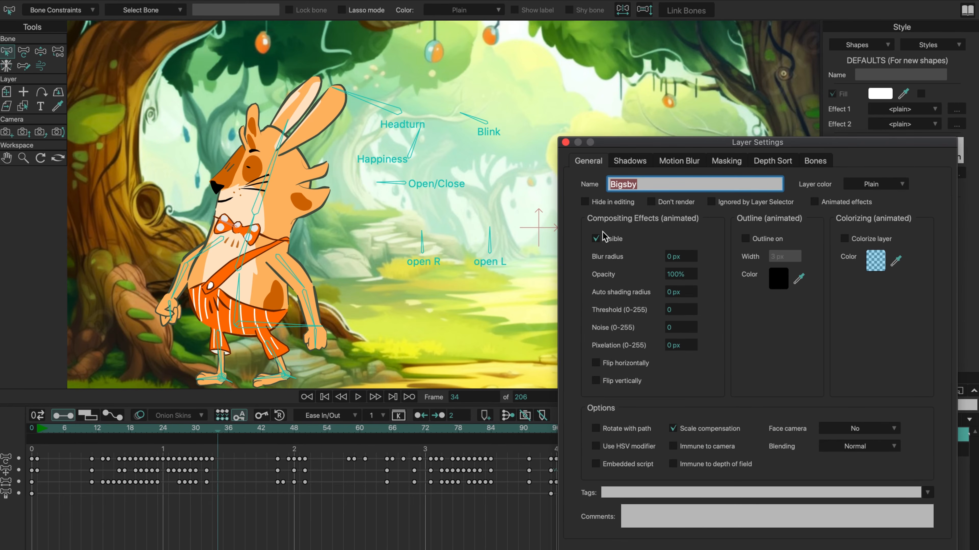
left_click(596, 239)
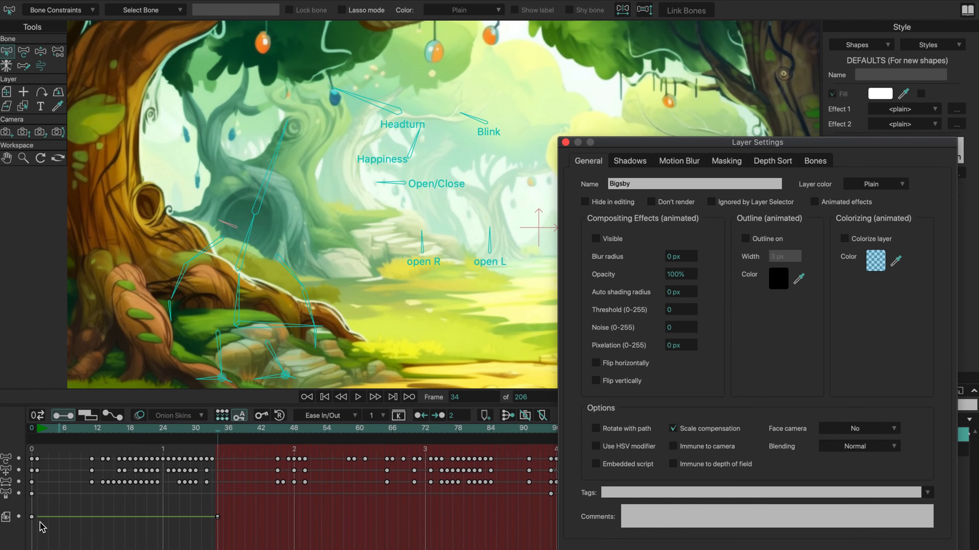
left_click_drag(219, 435, 273, 437)
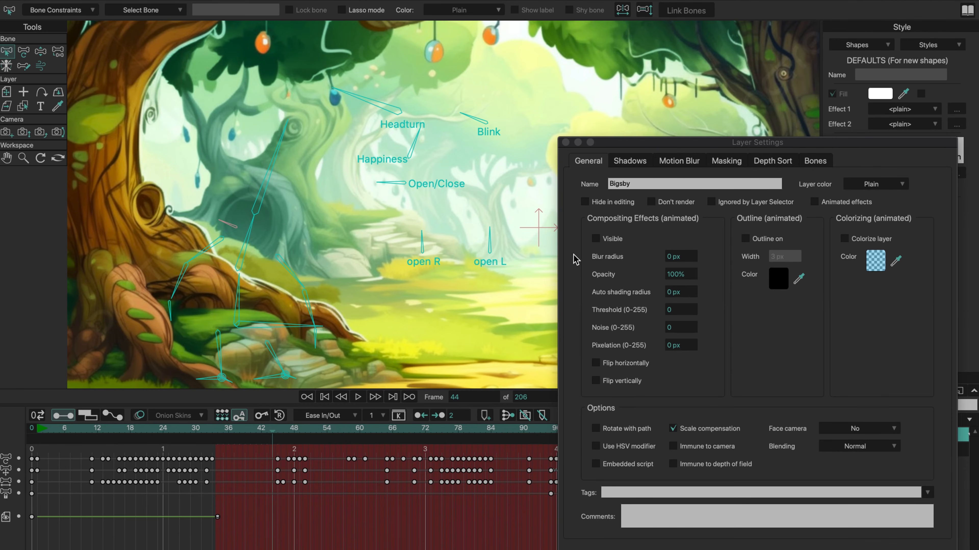
left_click(596, 239)
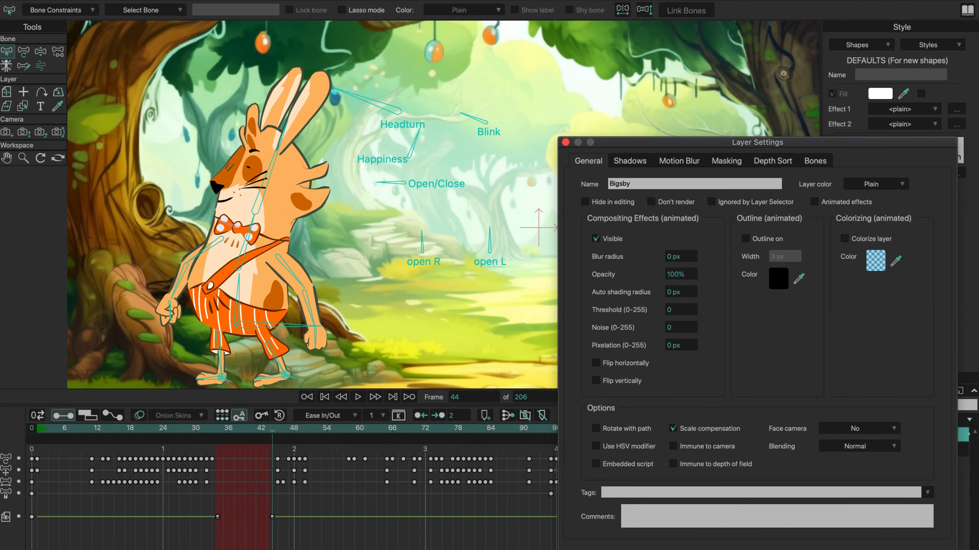
key("Return")
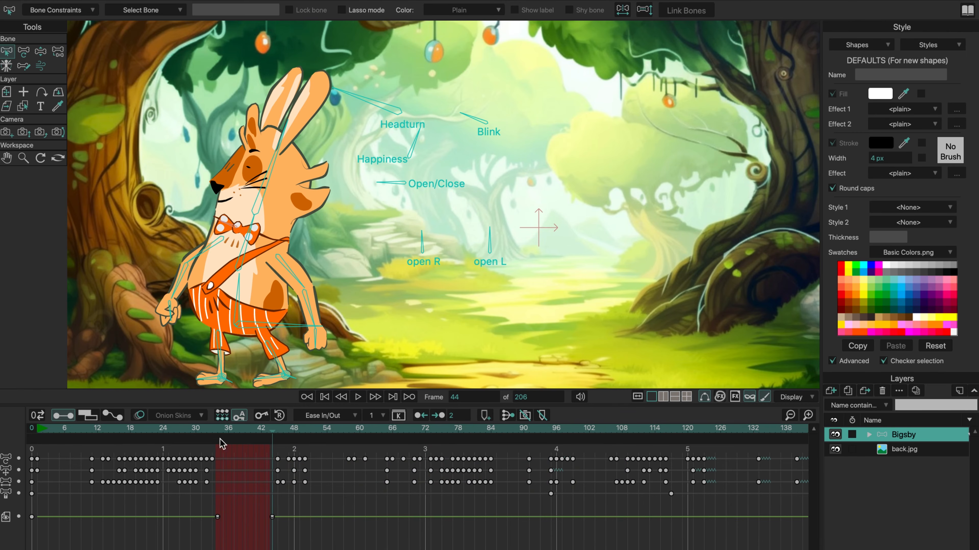
left_click_drag(268, 429, 152, 432)
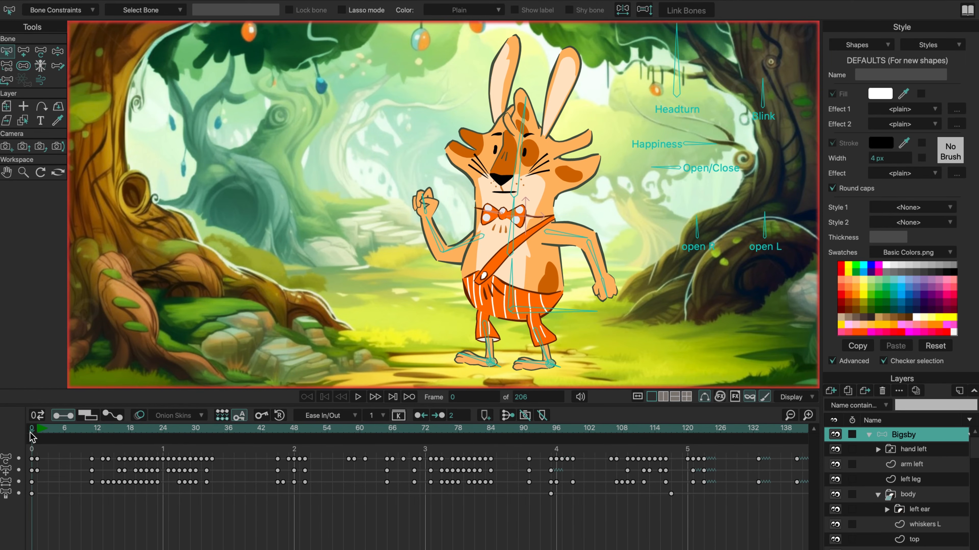
- At frame 10, move the Bigsby layer sideways to about X -1.1382 and pick out its translation keyframes in the timeline
left_click_drag(34, 437, 91, 437)
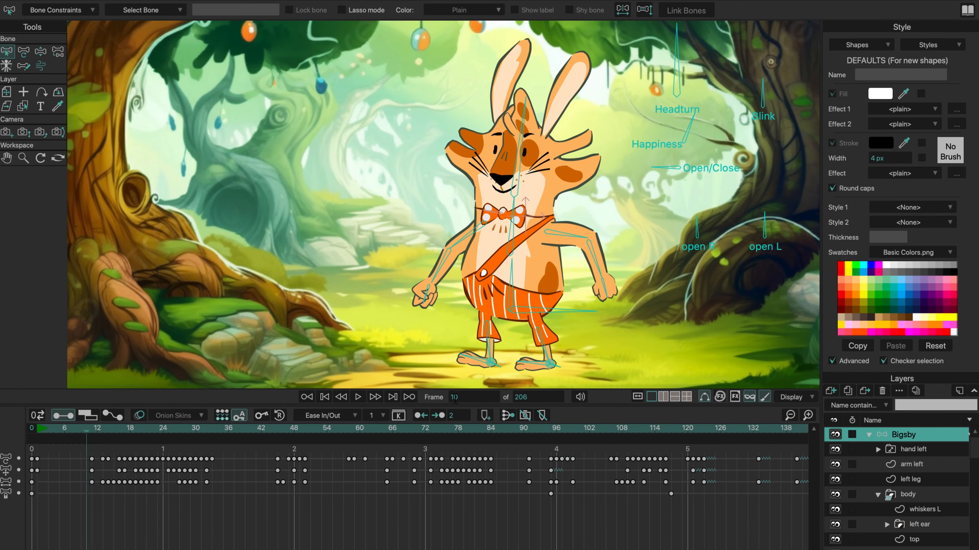
left_click(7, 93)
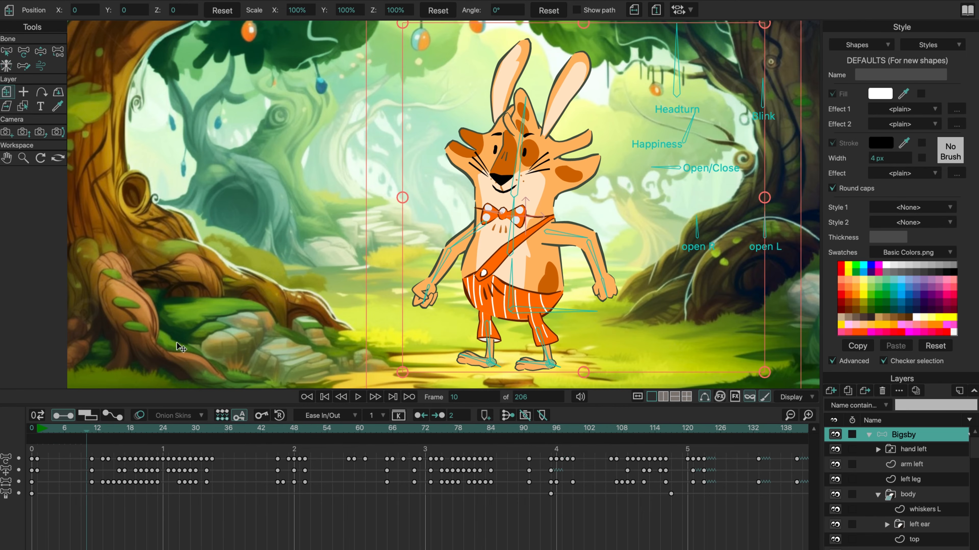
left_click_drag(615, 315, 401, 315)
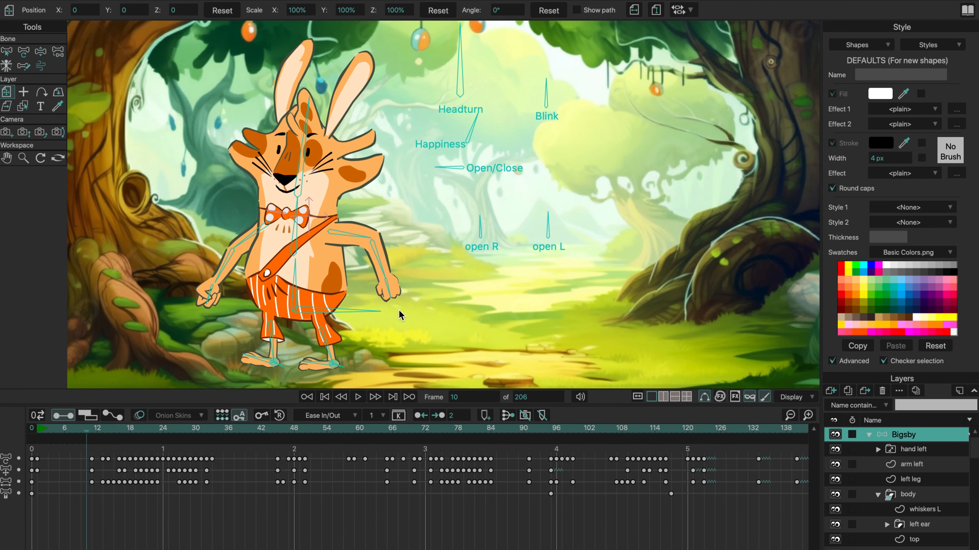
left_click_drag(107, 503, 21, 538)
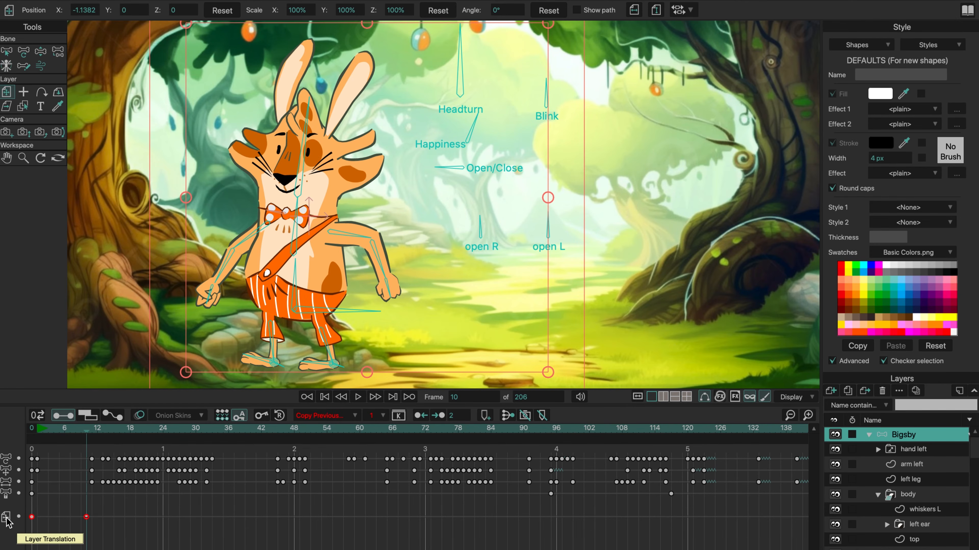
left_click(58, 527)
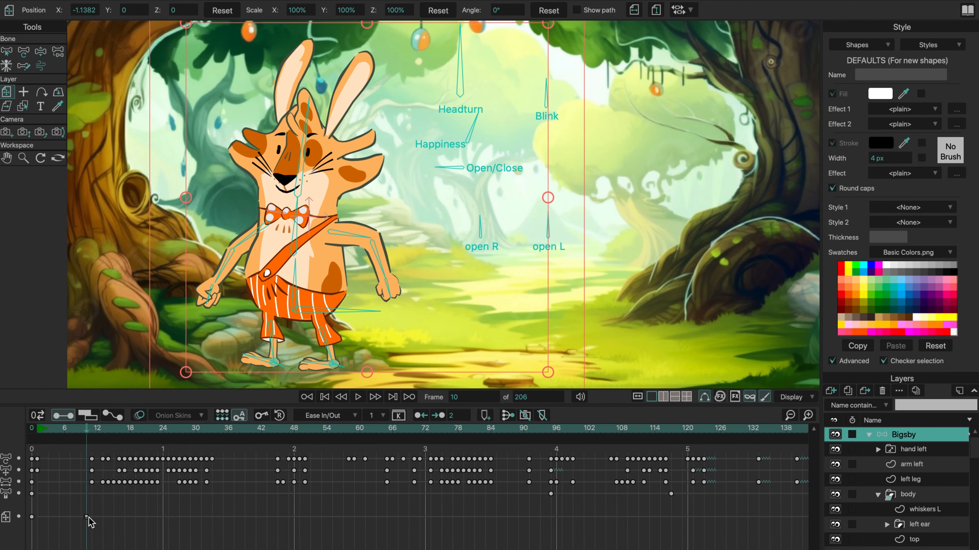
mouse_move(87, 436)
left_mouse_down()
mouse_move(42, 440)
mouse_move(86, 450)
left_mouse_up()
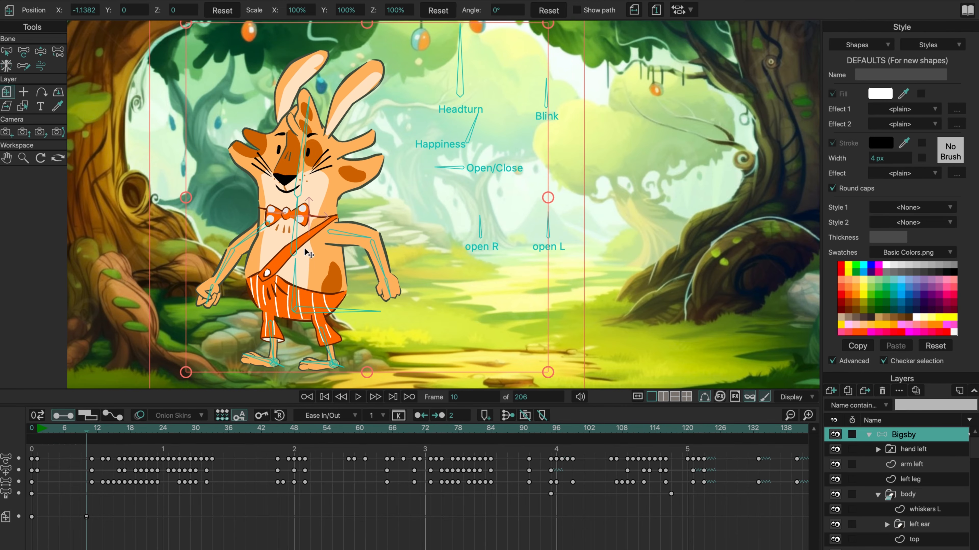
- Move the Bigsby layer up and down at frame 10, finishing at about X -1.1238, Y 0.0072
left_click_drag(323, 283, 327, 203)
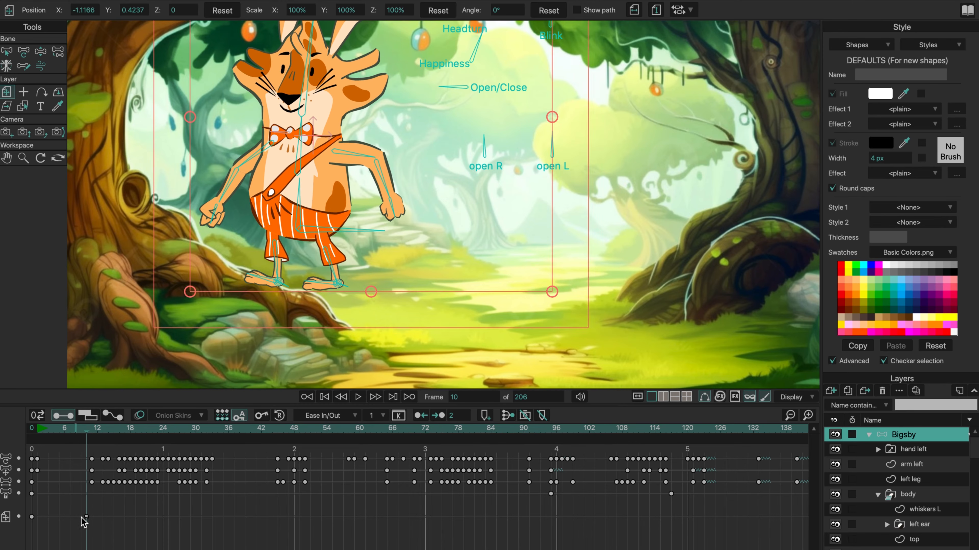
left_click_drag(329, 112, 324, 266)
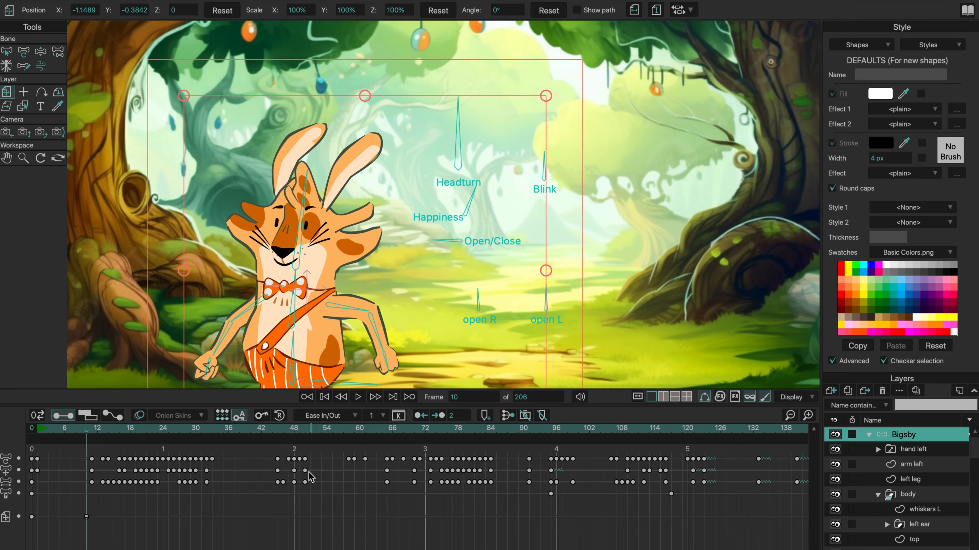
left_click_drag(329, 349, 332, 274)
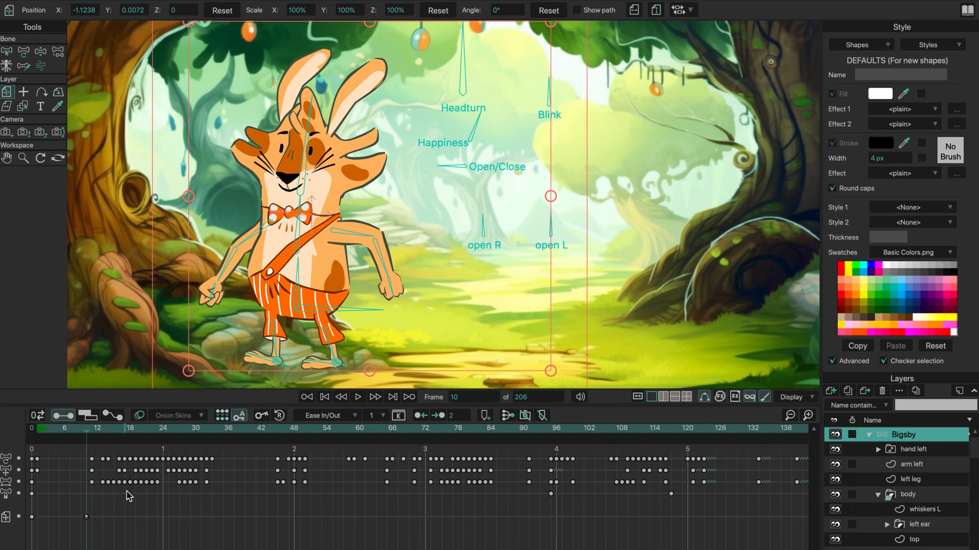
- Switch the timeline to graph mode and rotate the Bigsby layer to about -29.7° at frame 10
left_click(111, 415)
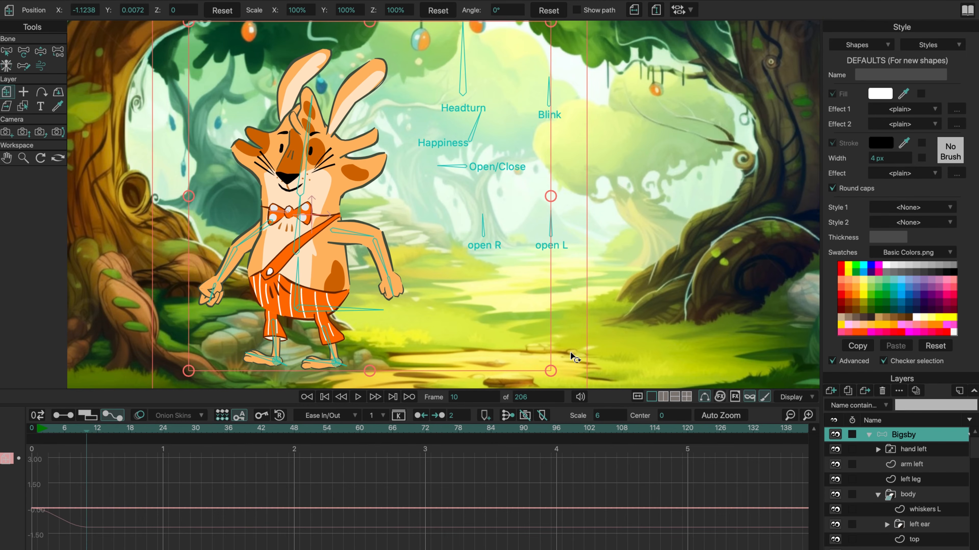
left_click_drag(570, 351, 452, 439)
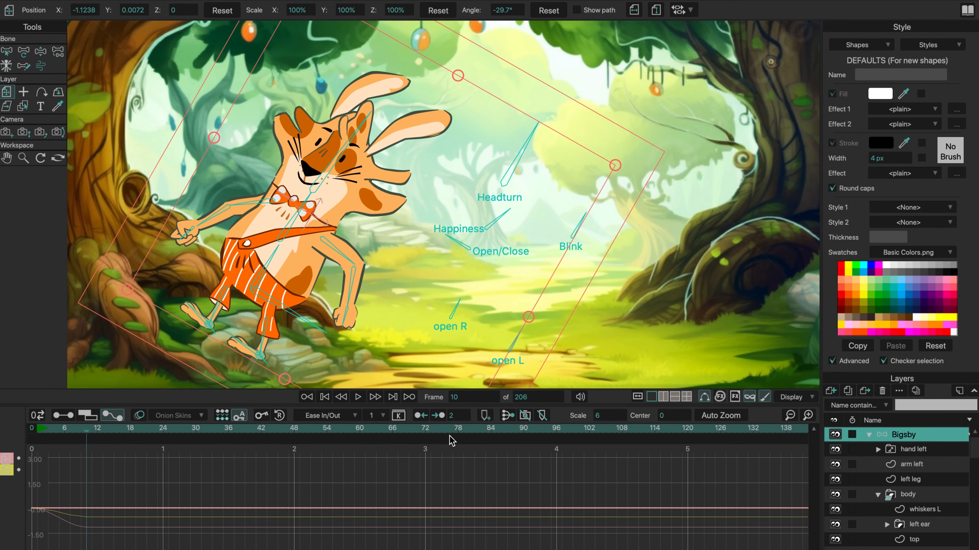
- Show the layer rotation curve and raise its frame 10 keyframe in the graph to an angle of about -24.5°
left_click(7, 471)
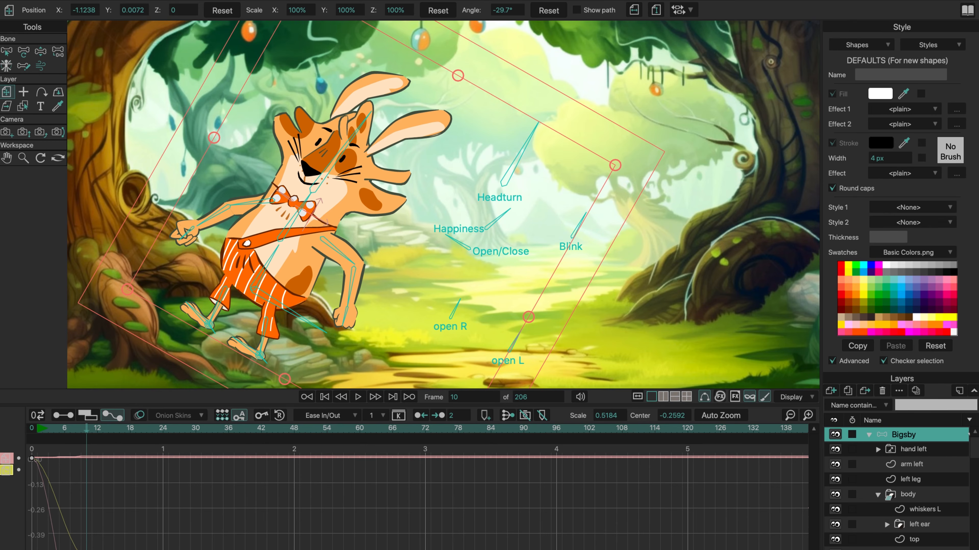
left_click(86, 549)
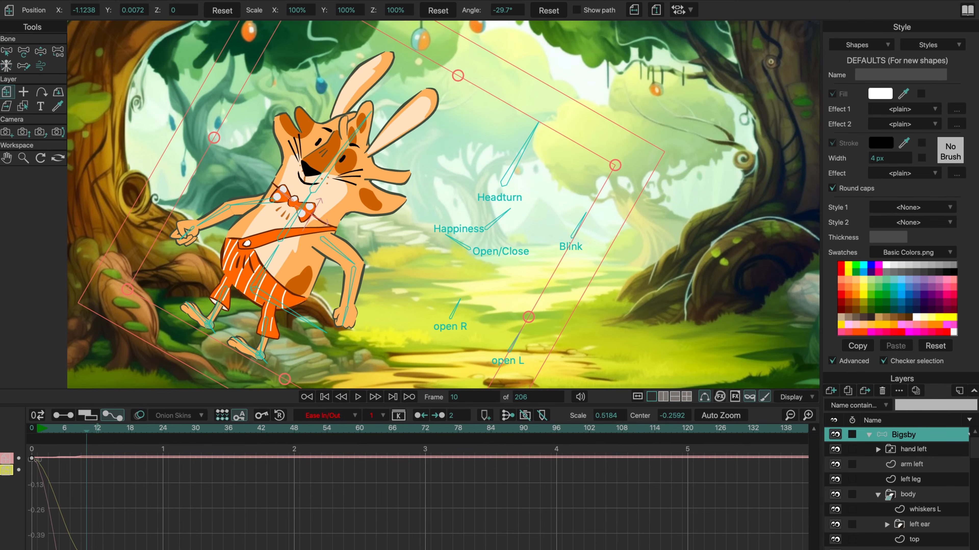
mouse_move(86, 549)
left_mouse_down()
mouse_move(92, 483)
mouse_move(88, 544)
left_mouse_up()
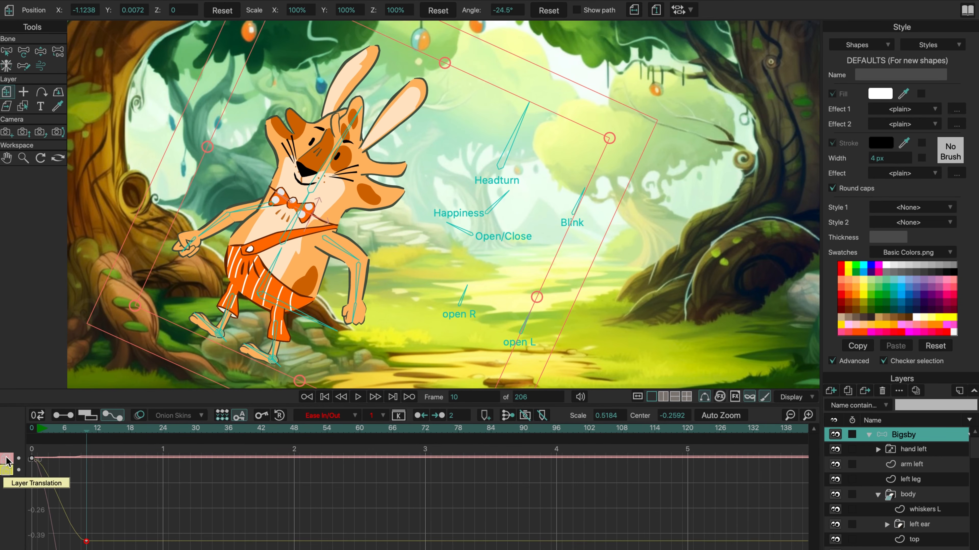
- In the graph, lower Bigsby's frame 10 Z translation to about -0.0432 and raise its layer Z rotation to about -15.8°
left_click(7, 460)
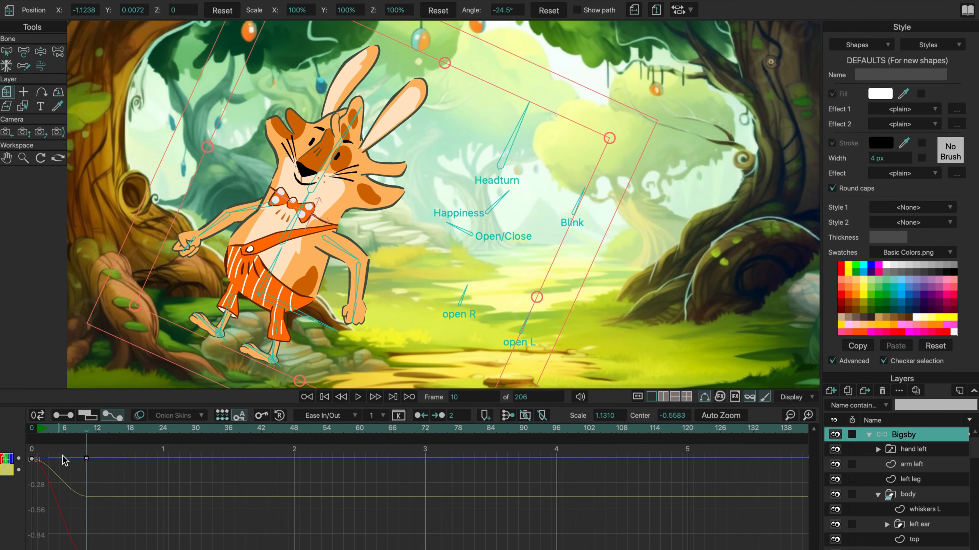
left_click_drag(86, 459, 118, 543)
scroll(91, 460, "up", 10)
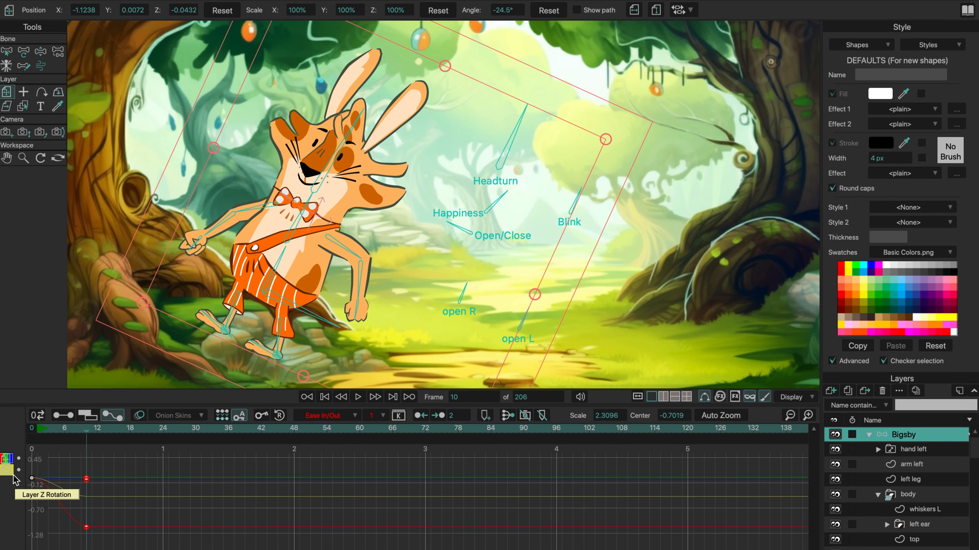
left_click(8, 475)
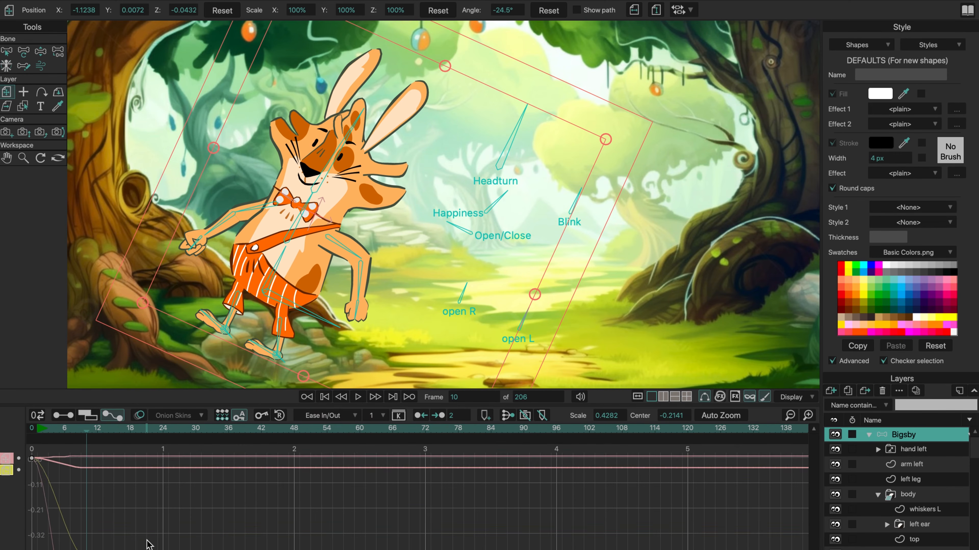
left_click_drag(87, 549, 87, 524)
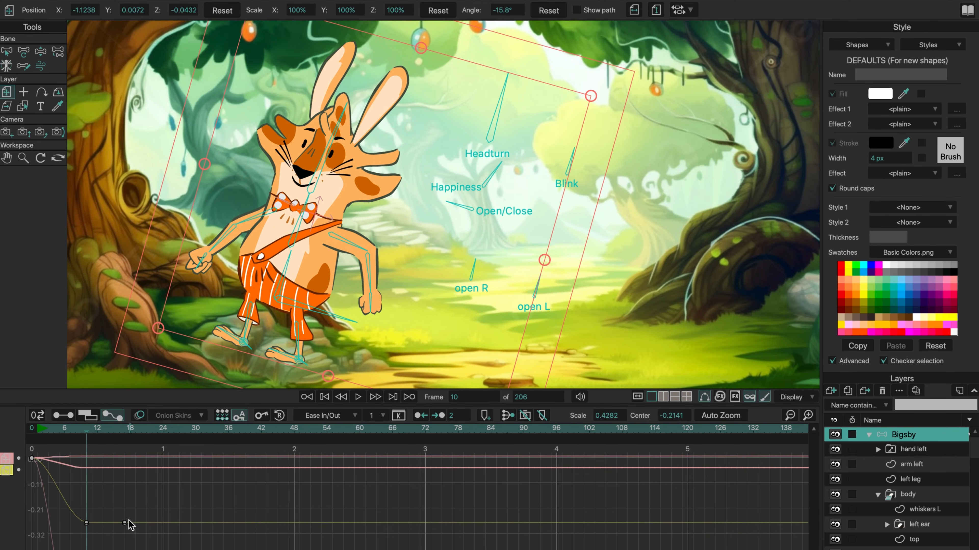
- Bend the layer Z rotation curve with additional keyframes at frames 6 and 14
left_click_drag(124, 523, 66, 510)
left_click(96, 432)
left_click(119, 432)
double_click(65, 502)
left_click_drag(130, 488, 25, 522)
- Return the timeline to keyframe mode and delete all of Bigsby's layer Z rotation keyframes
left_click(62, 415)
left_click_drag(174, 549, 24, 525)
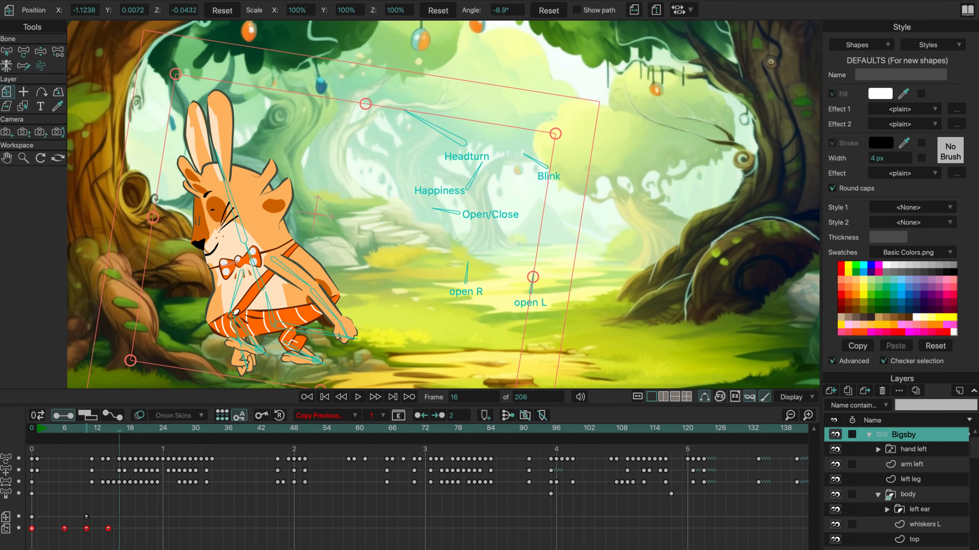
key("Delete")
- Show the graph at frame 10 and move the Bigsby layer up to about X -1.1385, Y 0.6034
left_click(86, 440)
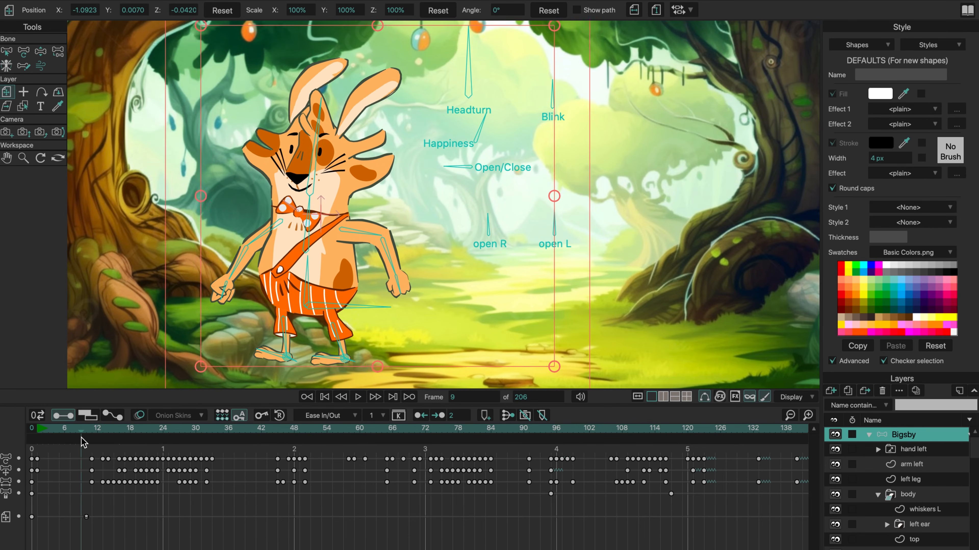
left_click(112, 415)
scroll(107, 495, "down", 15)
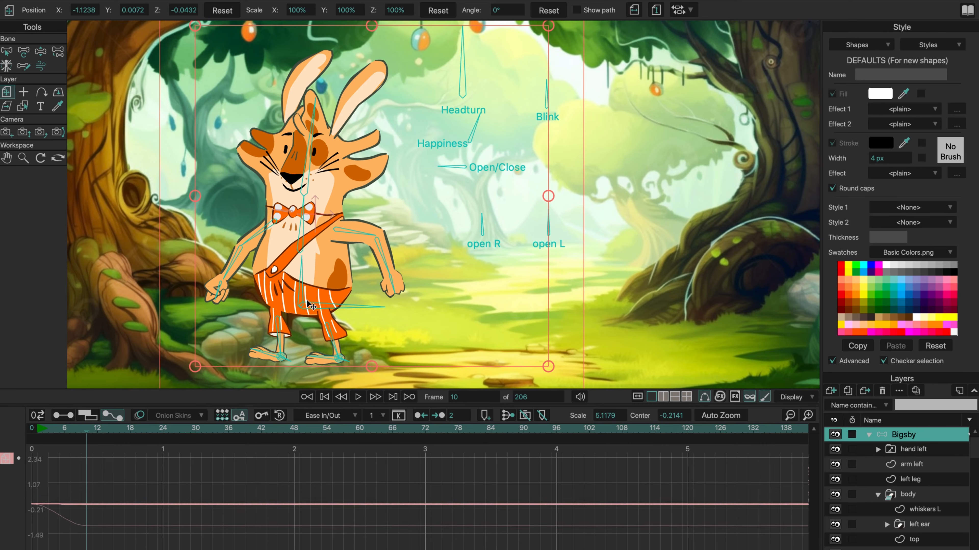
left_click_drag(380, 275, 376, 170)
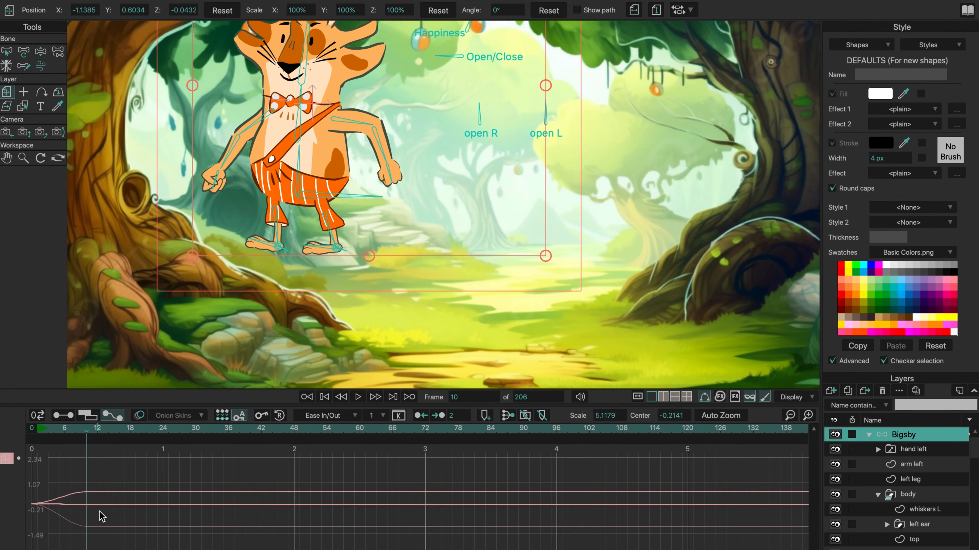
- Separate the dimensions of the layer translation channel and lower its frame 10 Z keyframe to about -0.1793
right_click(4, 459)
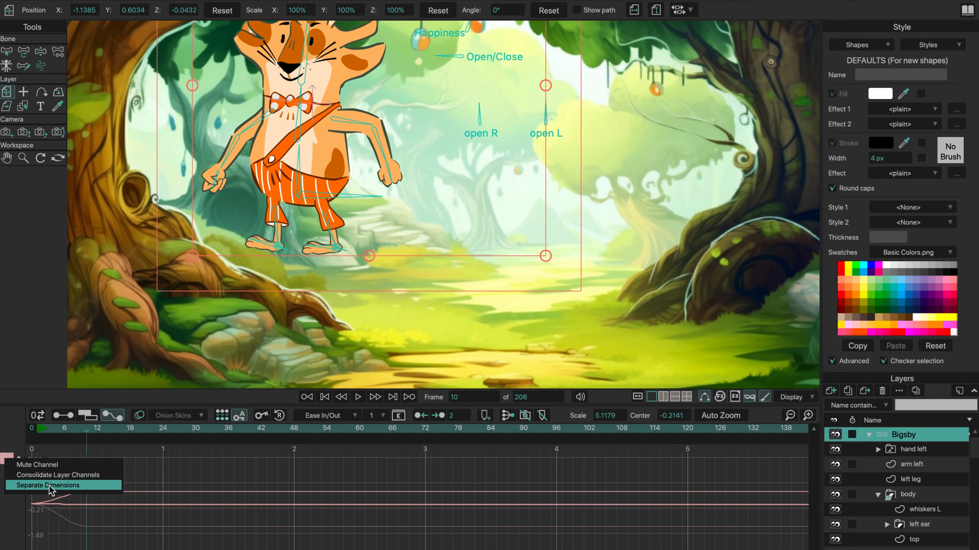
left_click(62, 488)
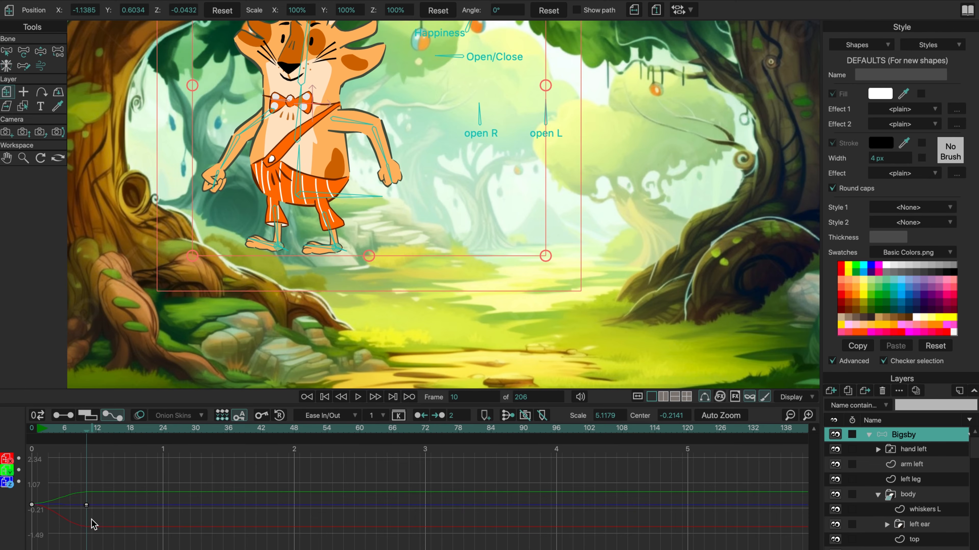
left_click(87, 505)
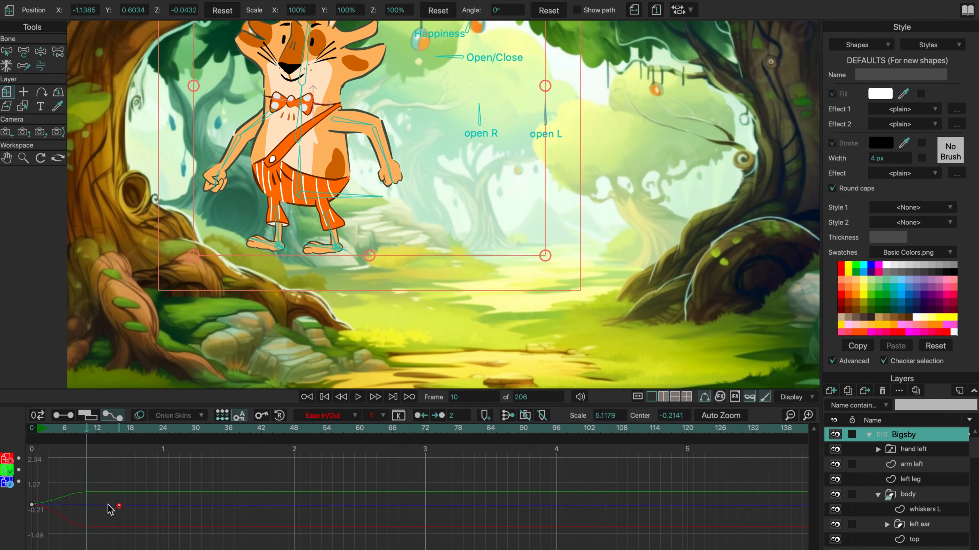
left_click_drag(88, 506, 88, 509)
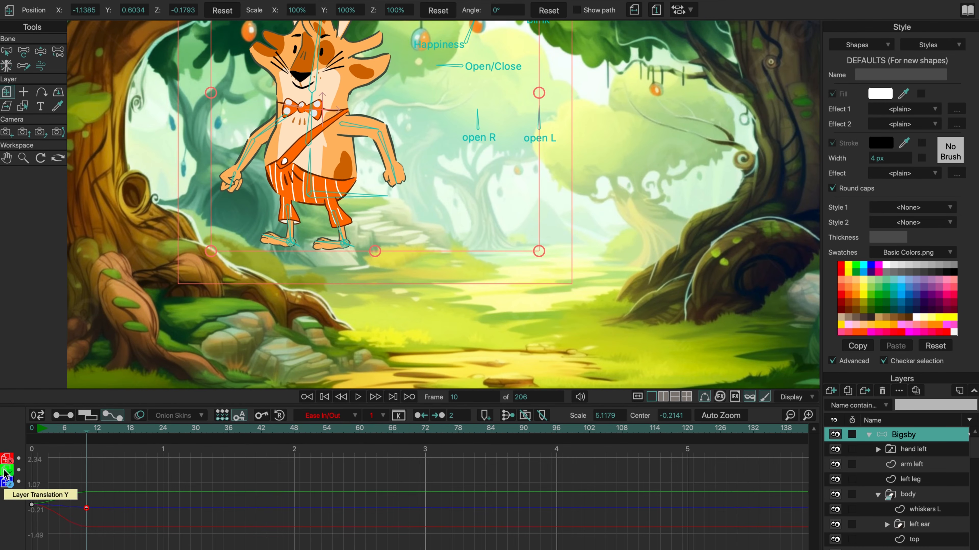
- Show only the layer translation Y curve and shape it into a wave with keyframes at frames 9, 16, 23 and 30
left_click(5, 475)
left_click_drag(88, 465, 86, 508)
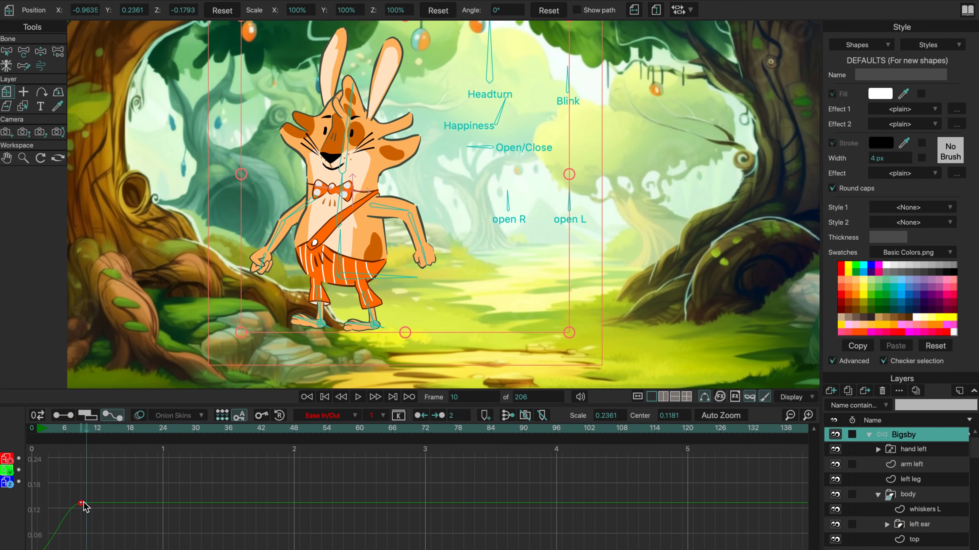
left_click_drag(87, 431, 121, 453)
left_click_drag(119, 505, 196, 524)
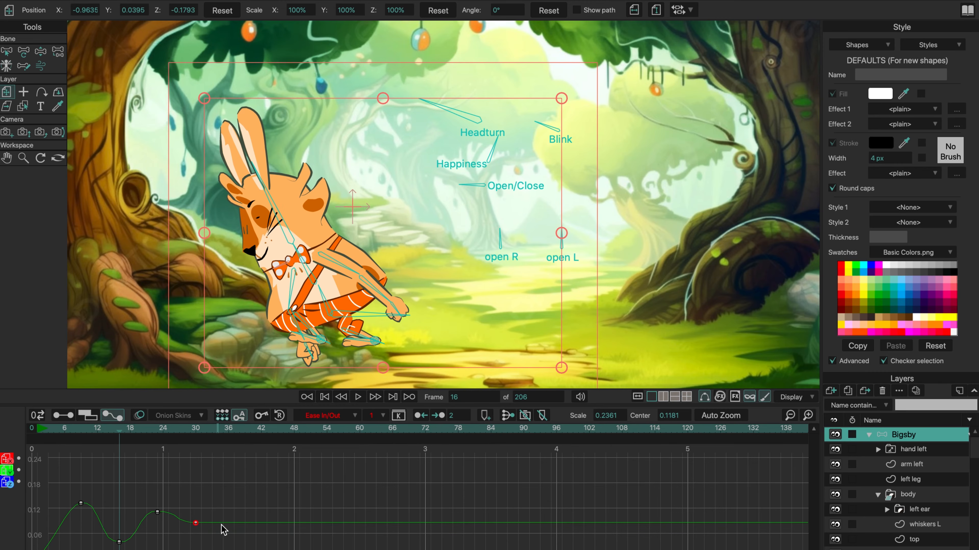
left_click_drag(119, 542, 81, 511)
- Set the interpolation of the four Y translation keyframes at frames 9 to 30 to Bezier
left_click_drag(219, 508, 70, 536)
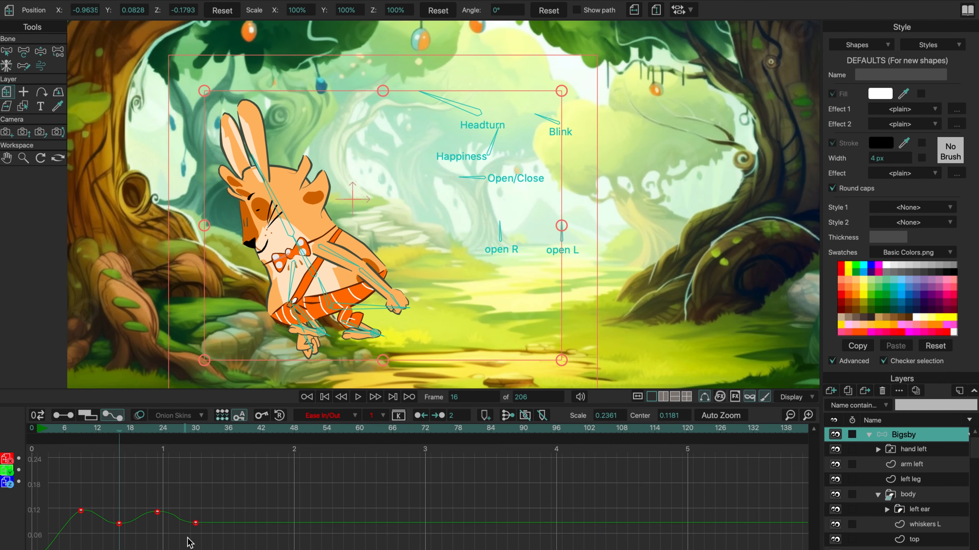
left_click(355, 415)
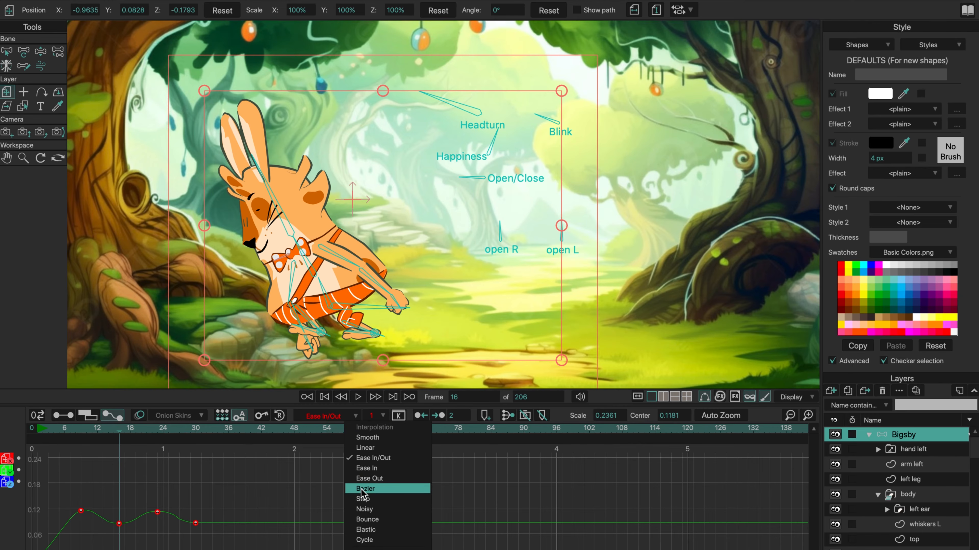
left_click(241, 483)
left_click_drag(243, 480, 71, 546)
right_click(119, 525)
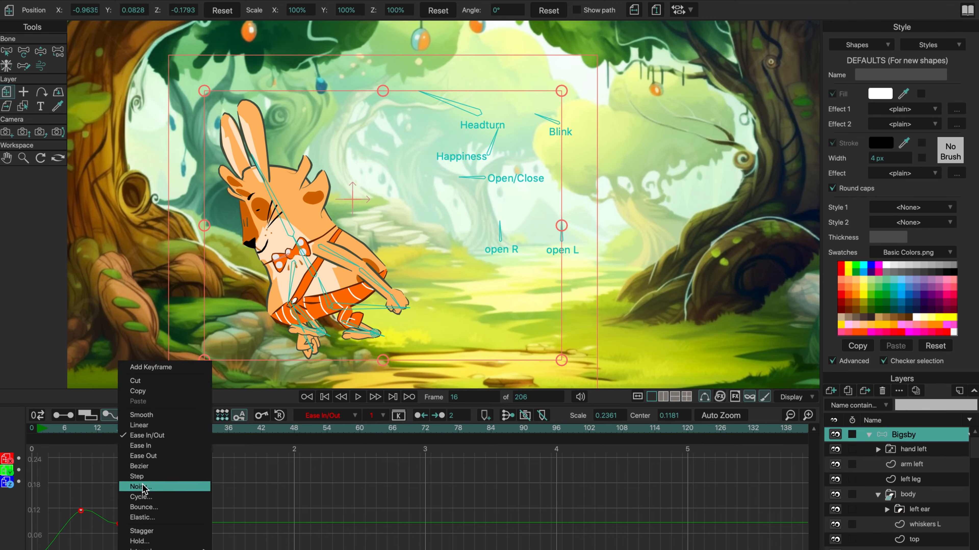
left_click(154, 471)
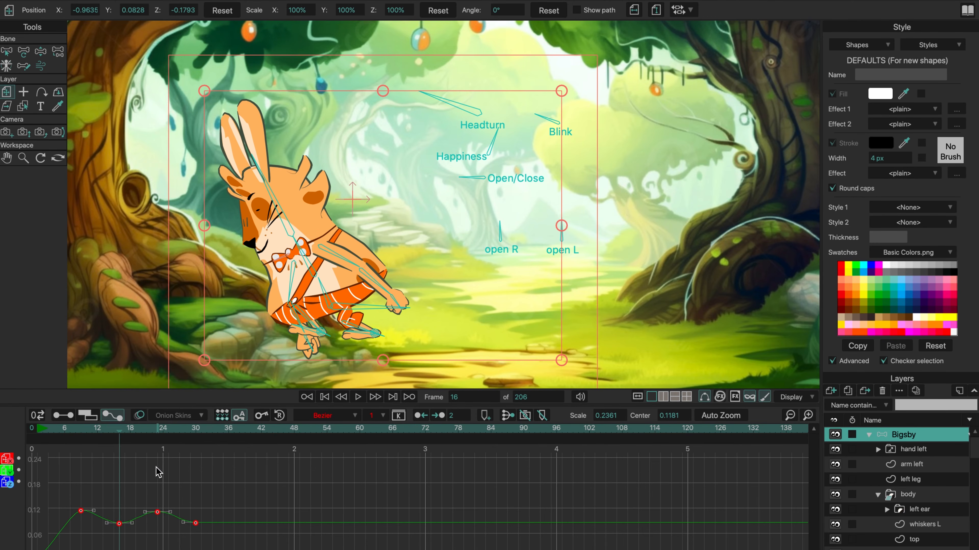
- Reshape the Y translation curve with its Bezier handles, raising the peaks at frames 9 and 24 and ending it at frame 33
left_click_drag(158, 512, 196, 472)
left_click(158, 508)
left_click_drag(196, 515, 212, 524)
left_click_drag(131, 515, 141, 536)
left_click_drag(82, 502, 82, 484)
left_click_drag(94, 484, 97, 461)
left_click_drag(107, 501, 85, 545)
left_click_drag(119, 429, 151, 436)
left_click_drag(157, 478, 164, 458)
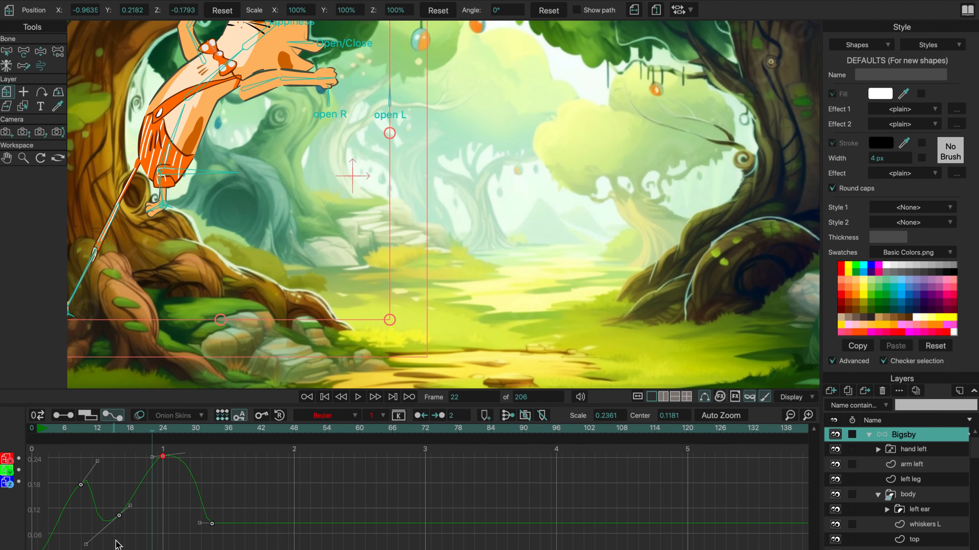
- Recombine the separated X, Y and Z dimensions into one layer translation channel and display its curves
left_click(71, 520)
right_click(5, 467)
left_click(24, 494)
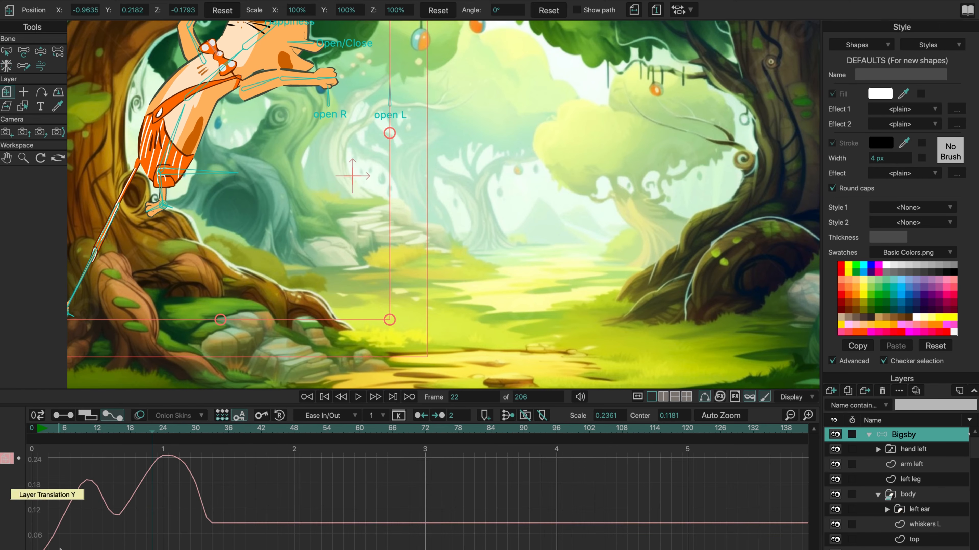
scroll(233, 524, "down", 5)
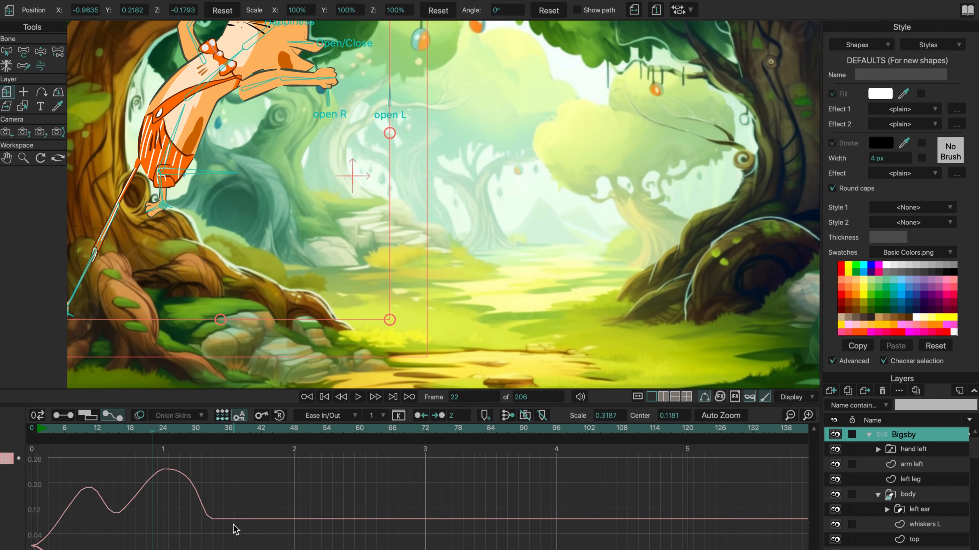
left_click_drag(169, 528, 174, 507)
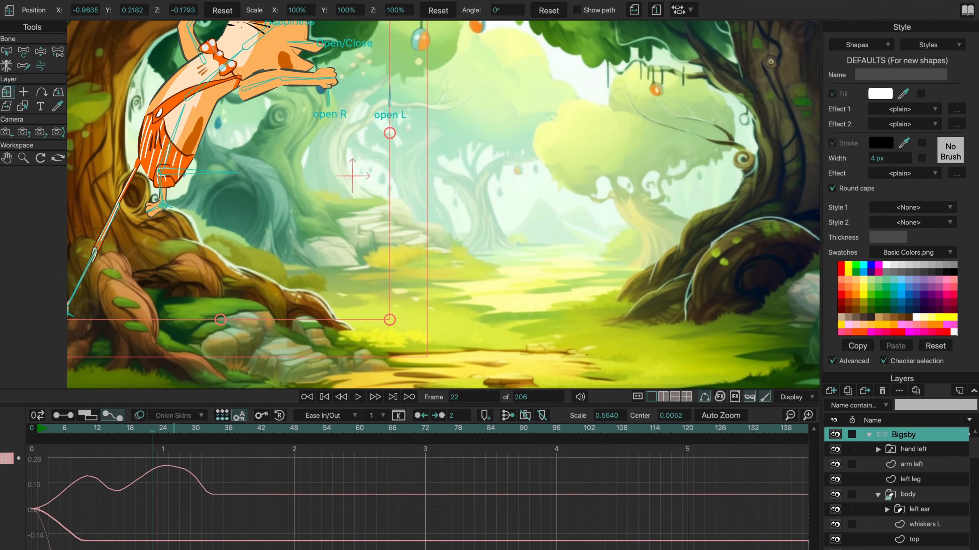
double_click(5, 462)
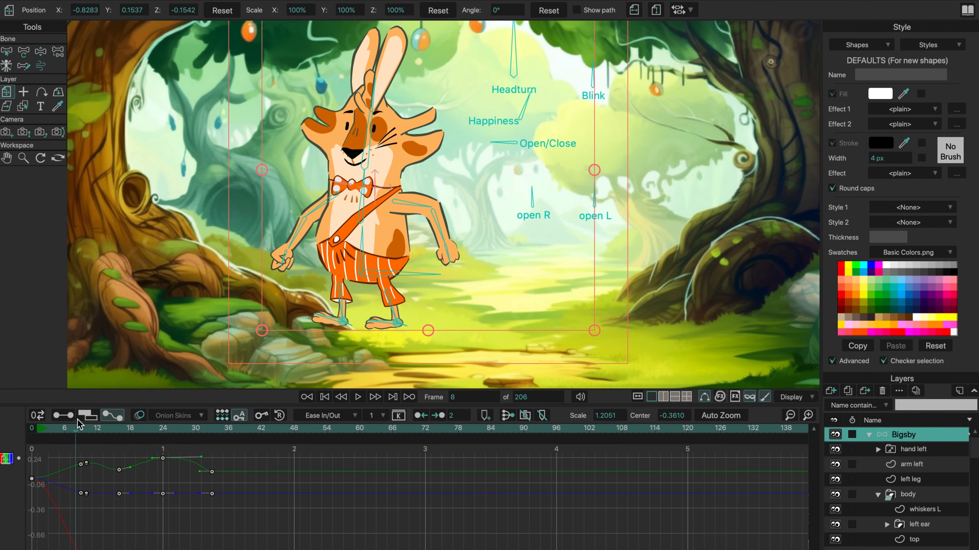
- In keyframe mode, delete the layer translation keyframes after frame 9 and shift the frame 9 keyframe to frame 10
left_click(66, 416)
left_click_drag(229, 508, 46, 540)
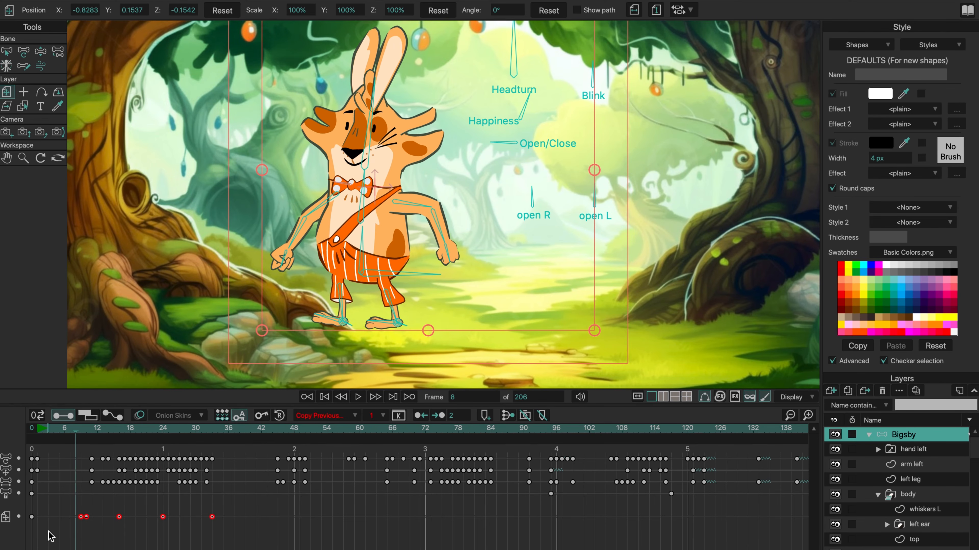
left_click_drag(267, 501, 83, 548)
key("Delete")
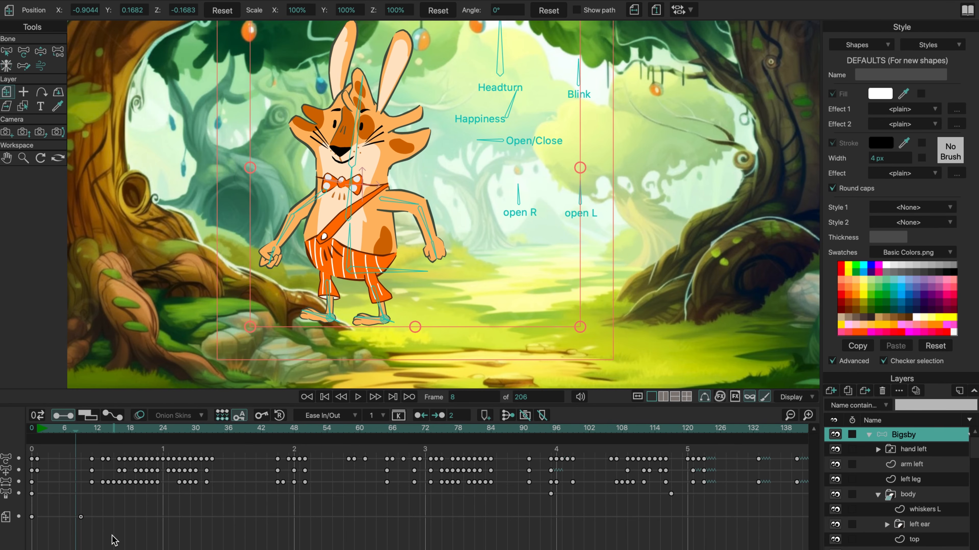
mouse_move(77, 430)
left_mouse_down()
mouse_move(85, 427)
mouse_move(41, 428)
mouse_move(70, 428)
left_mouse_up()
left_click_drag(81, 517, 86, 517)
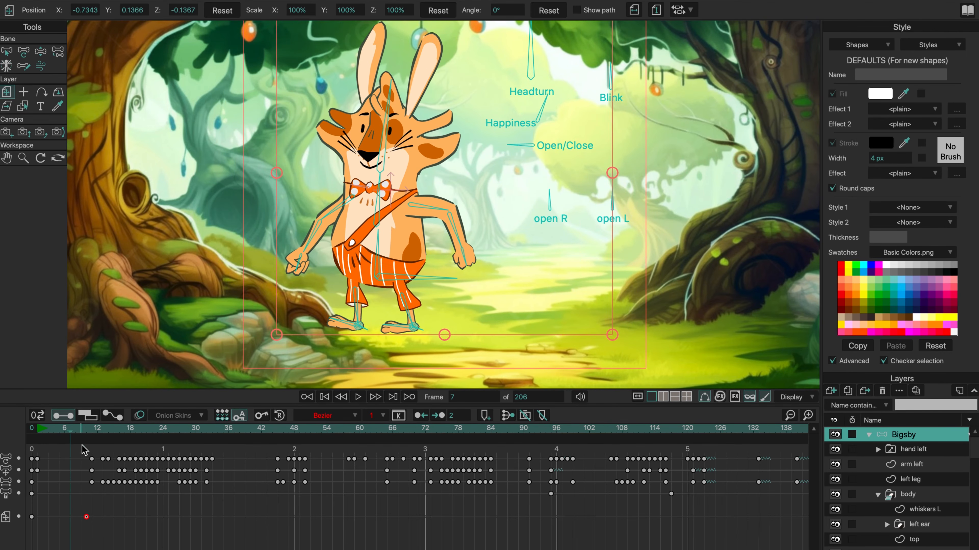
- Go back to frame 0 and examine the translation curves between the frame 0 and frame 10 keyframes
left_click(81, 429)
left_click_drag(61, 433, 33, 452)
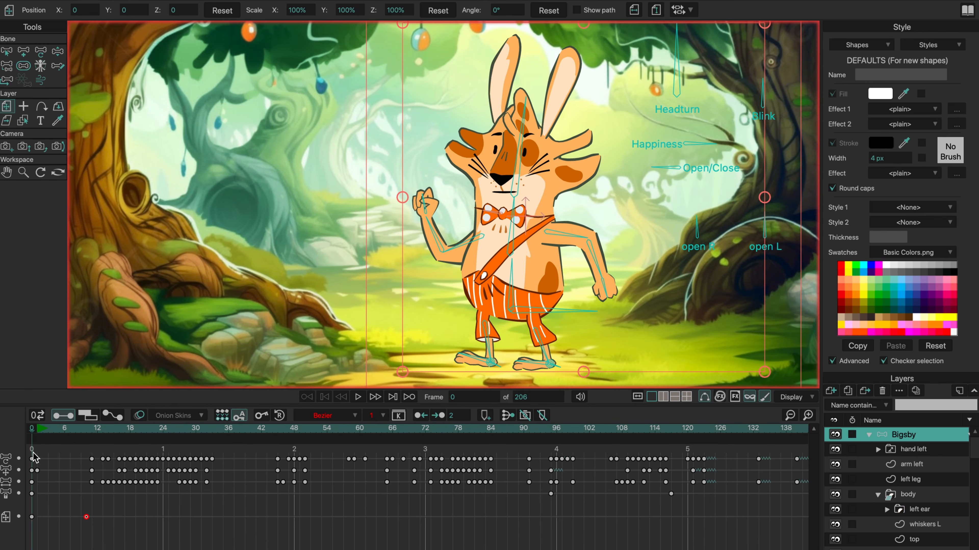
right_click(33, 517)
left_click(166, 526)
left_click_drag(110, 525, 24, 530)
left_click(112, 416)
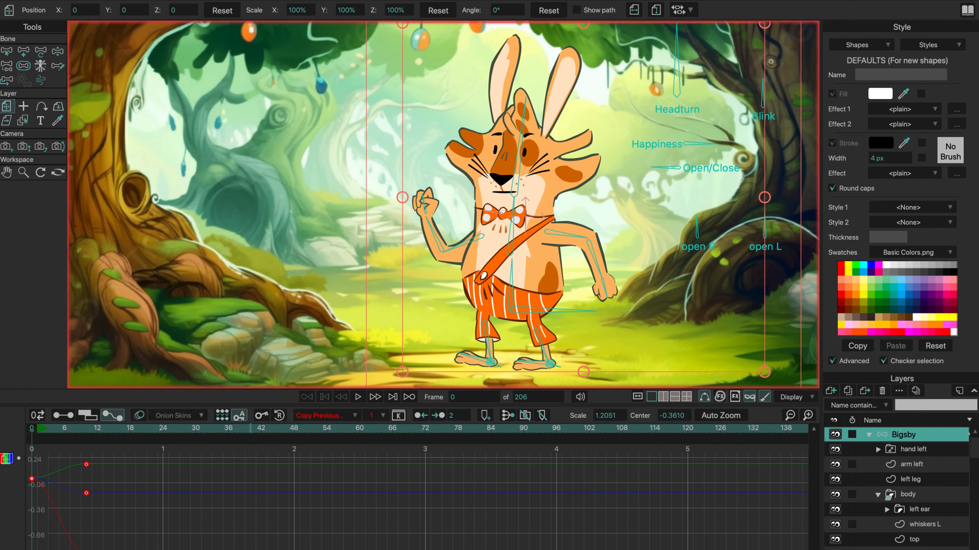
left_click(63, 416)
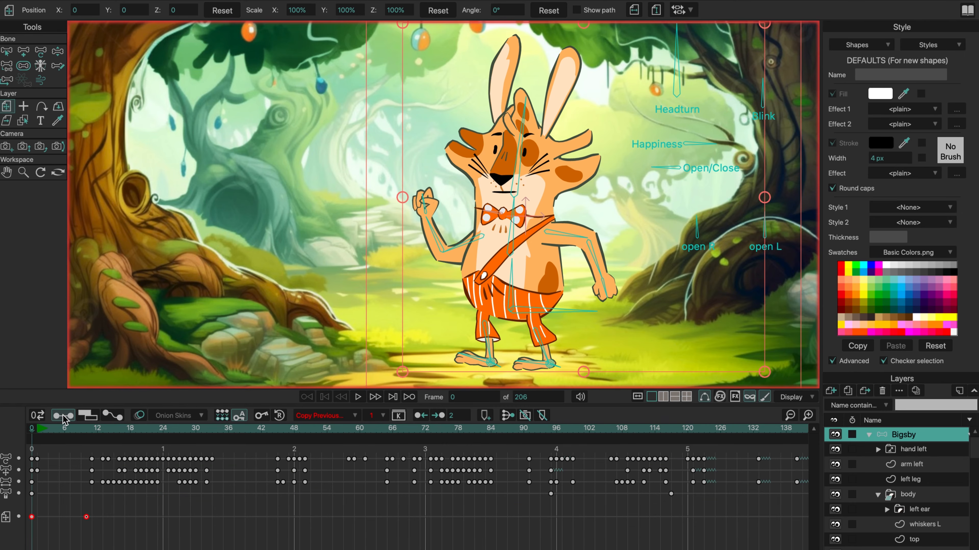
left_click(56, 526)
- Set the frame 0 layer translation keyframe to Bounce interpolation with bounce count 3 and scale 0.50, and show its curves
right_click(31, 518)
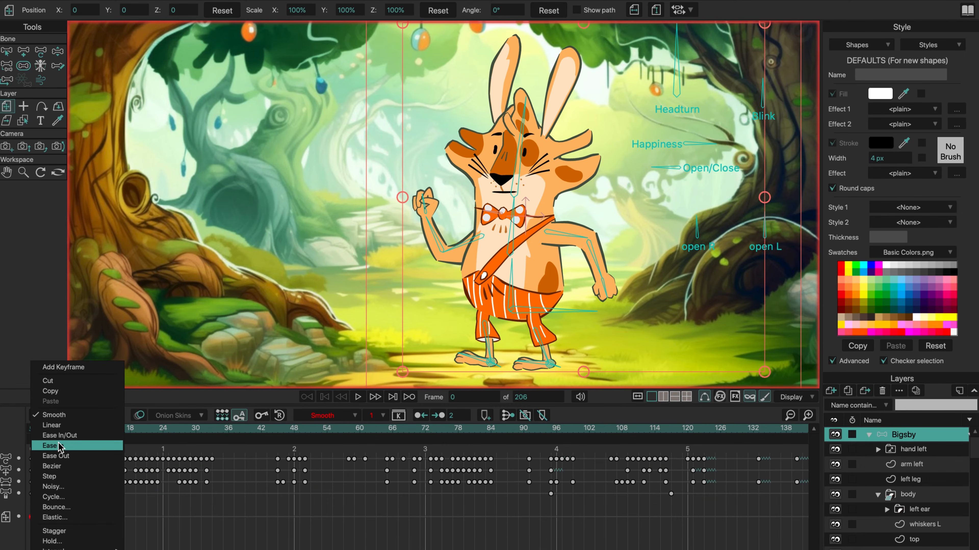
left_click(63, 509)
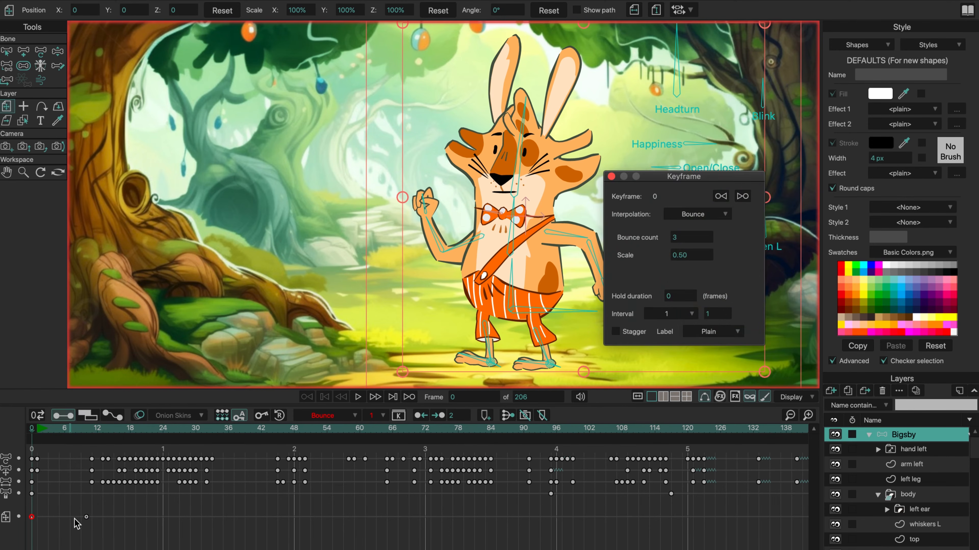
left_click(107, 417)
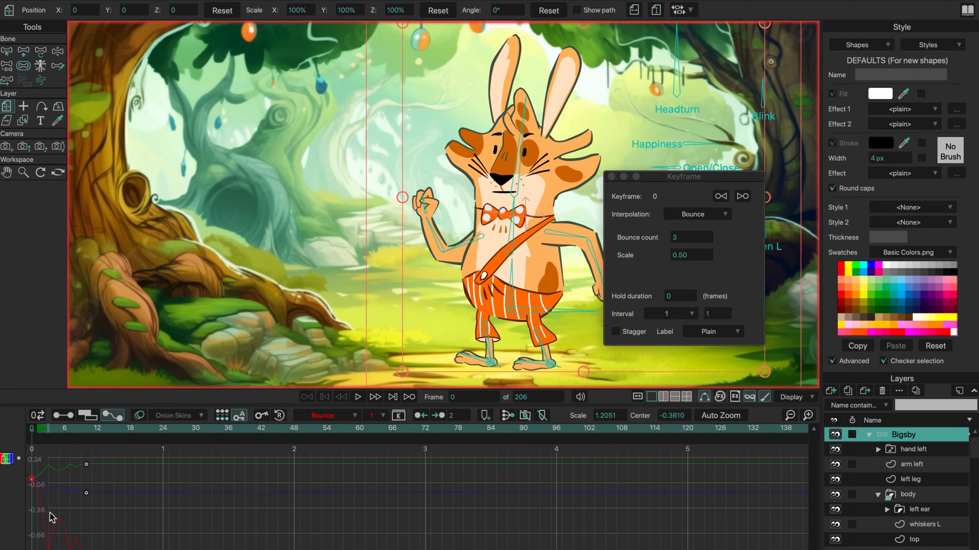
- Play and scrub the bouncing layer movement, stop at frame 8 and return the timeline to keyframe mode
left_click(358, 400)
left_click(357, 398)
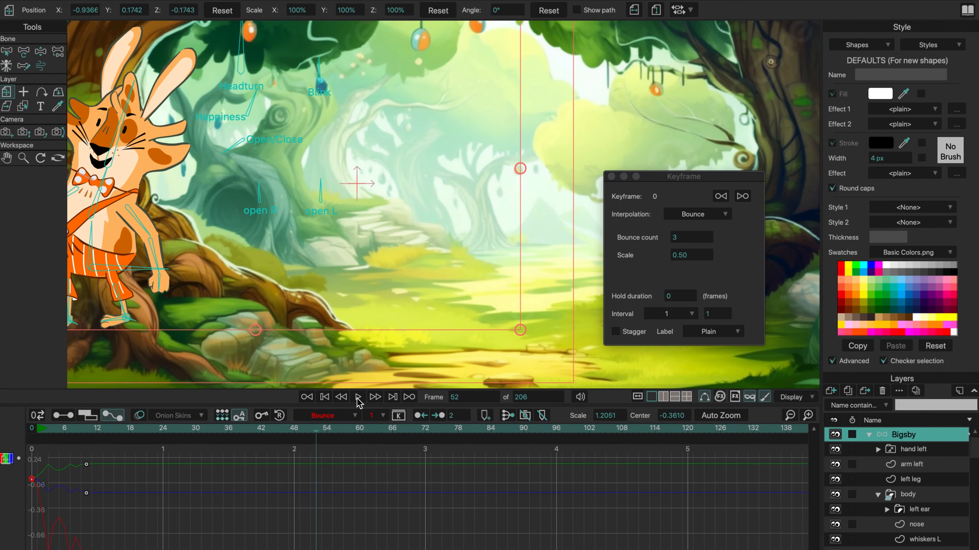
left_click_drag(83, 431, 65, 439)
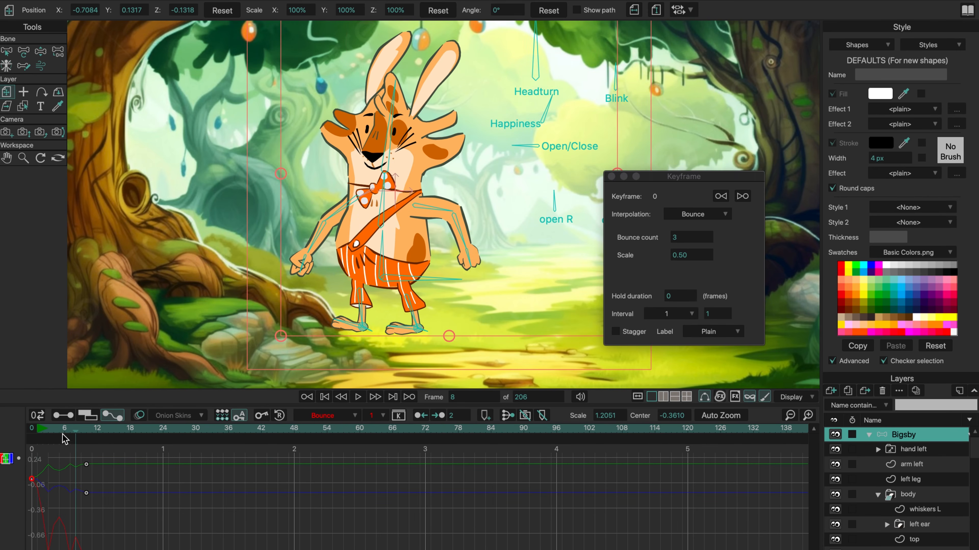
left_click(62, 415)
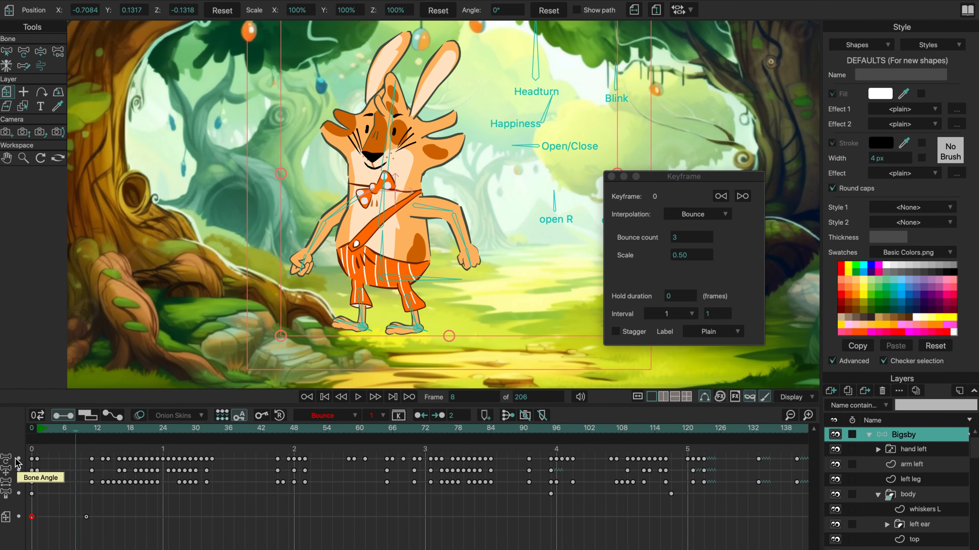
- Select all bone angle, translation and scale keyframes and shift them later so the motion starts around frame 46
left_click(7, 472, "shift")
left_click(6, 480, "shift")
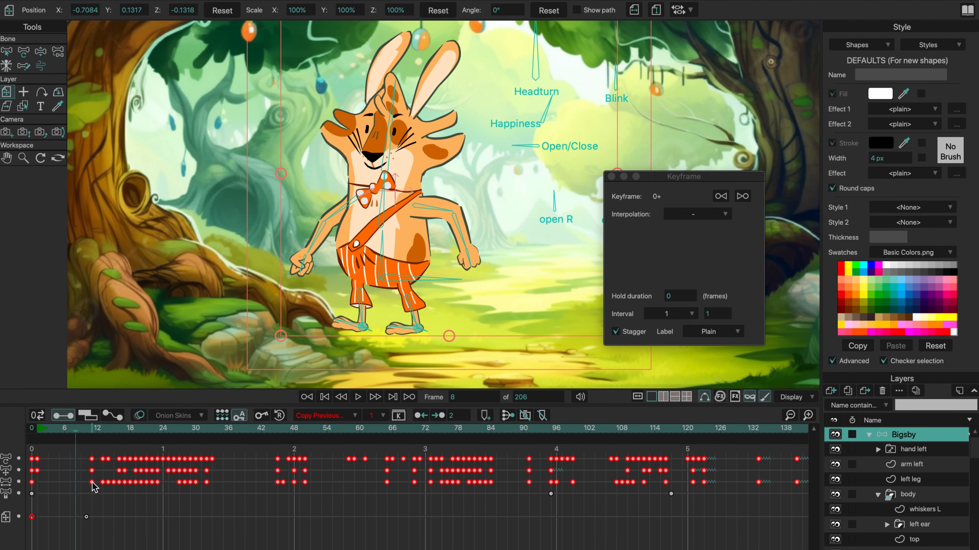
left_click_drag(102, 487, 106, 488)
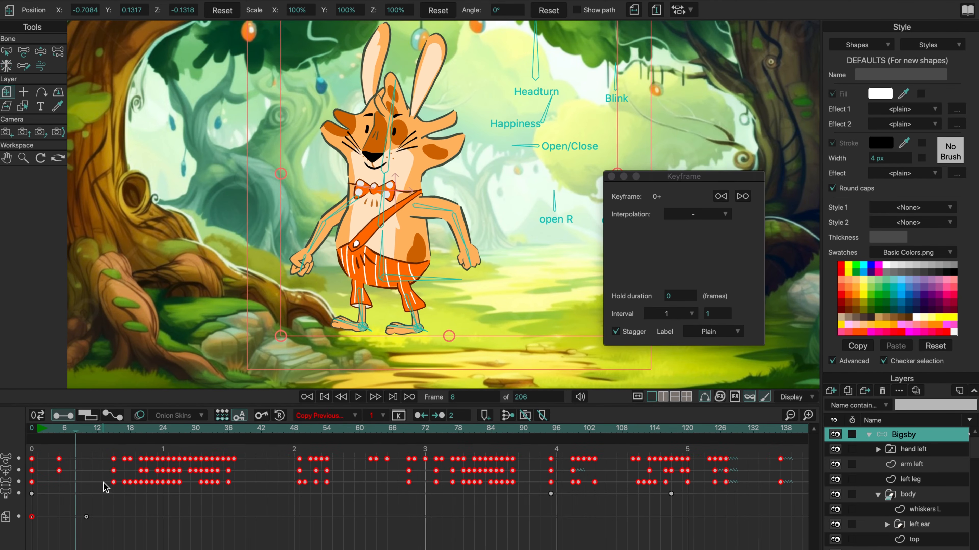
left_click_drag(171, 483, 340, 483)
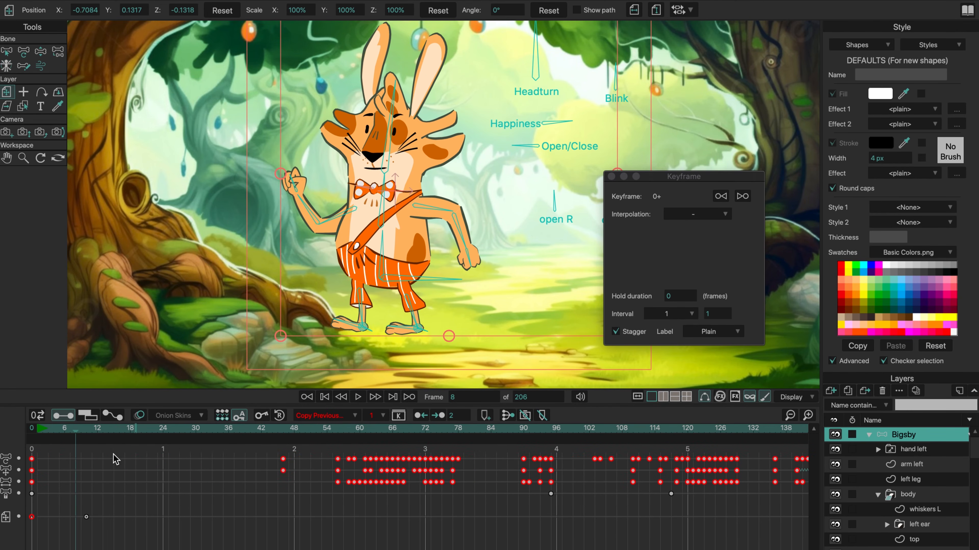
- Move the ending layer translation keyframe to frame 24, play the bounce and show its curves
left_click_drag(88, 518, 163, 517)
key("space")
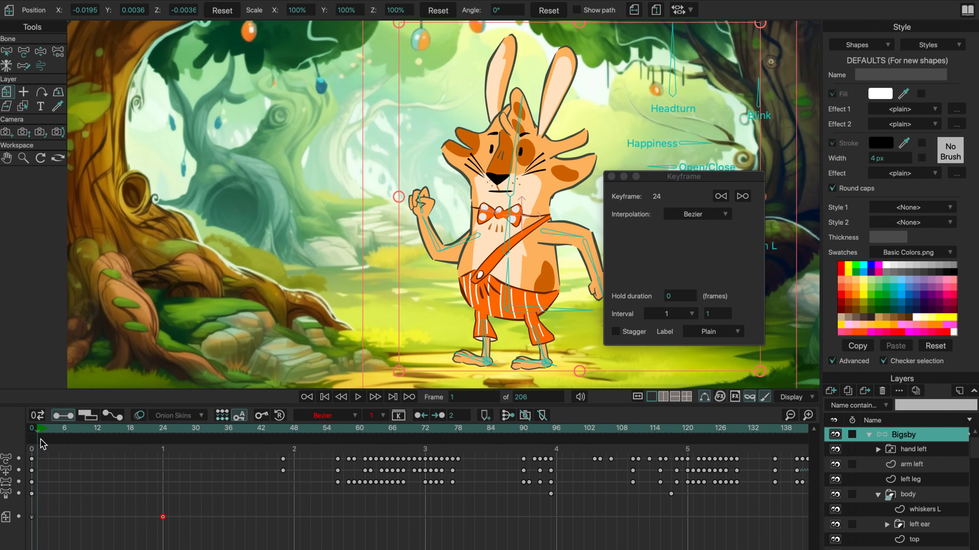
key("space")
left_click(112, 416)
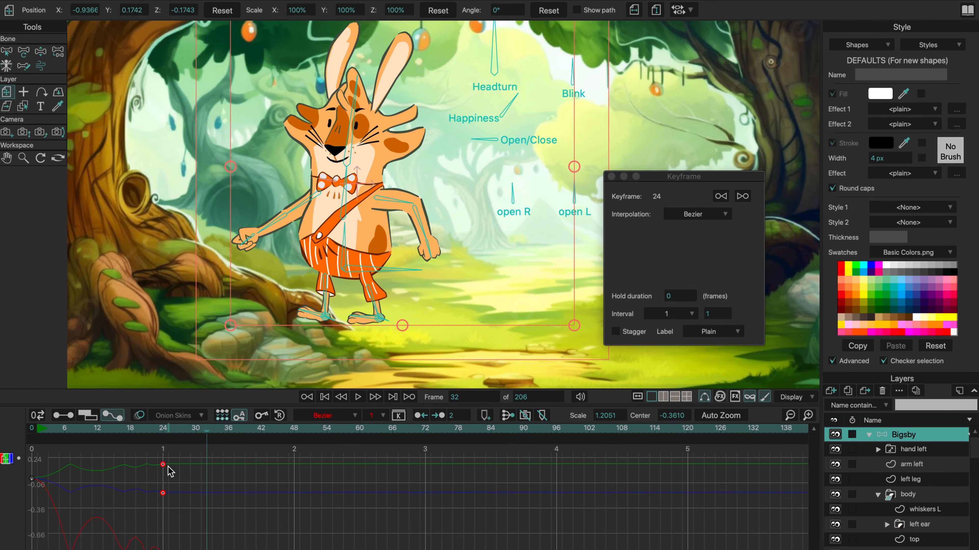
- In keyframe mode, move the ending layer translation keyframe to frame 42 and play the bounce from frame 1
left_click(62, 415)
left_click_drag(162, 517, 262, 518)
left_click_drag(257, 432, 40, 436)
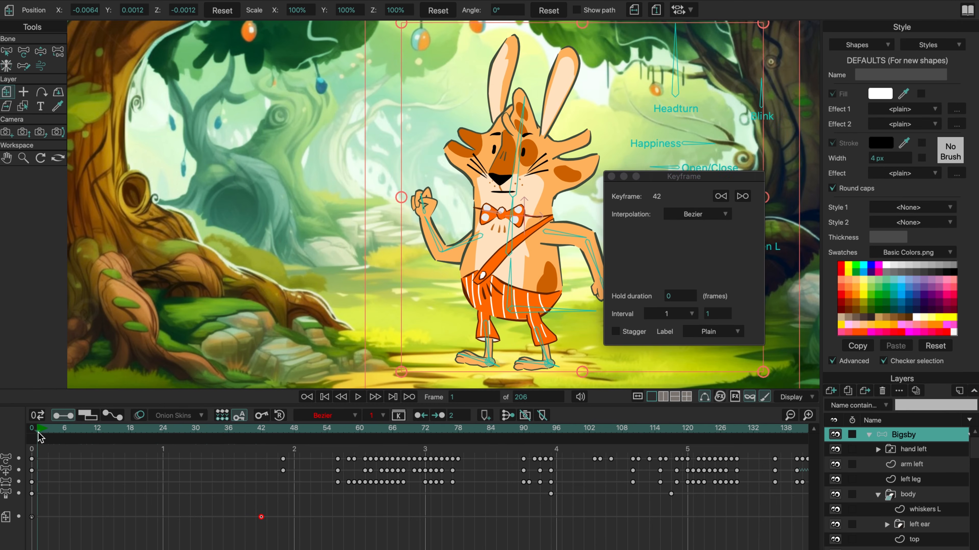
key("space")
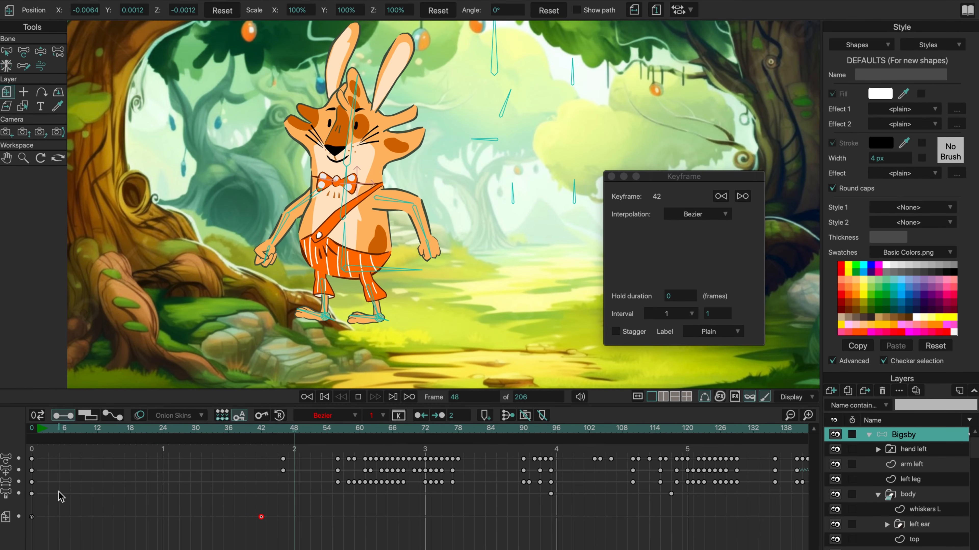
key("space")
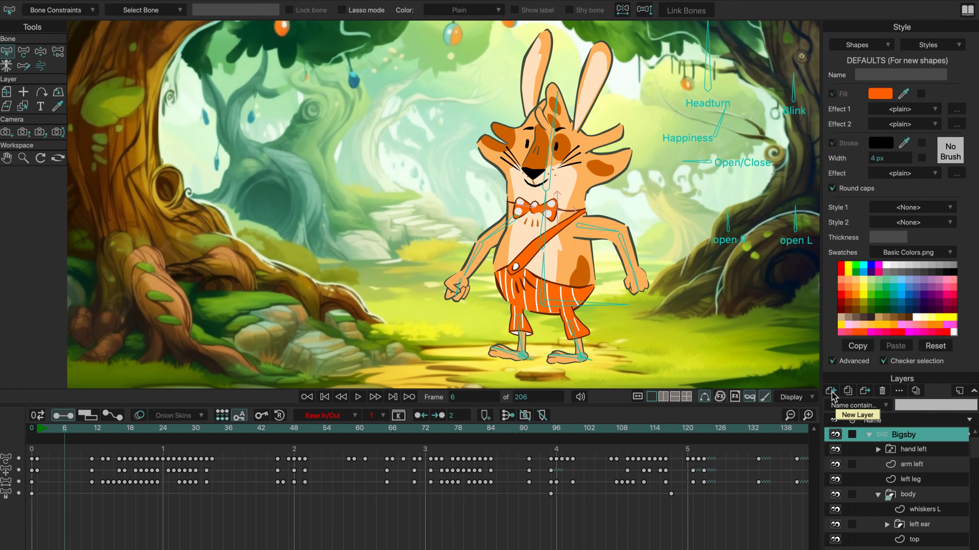
- Return to frame 0 and add a new vector layer above the Bigsby layer
left_click(831, 391)
left_click(37, 416)
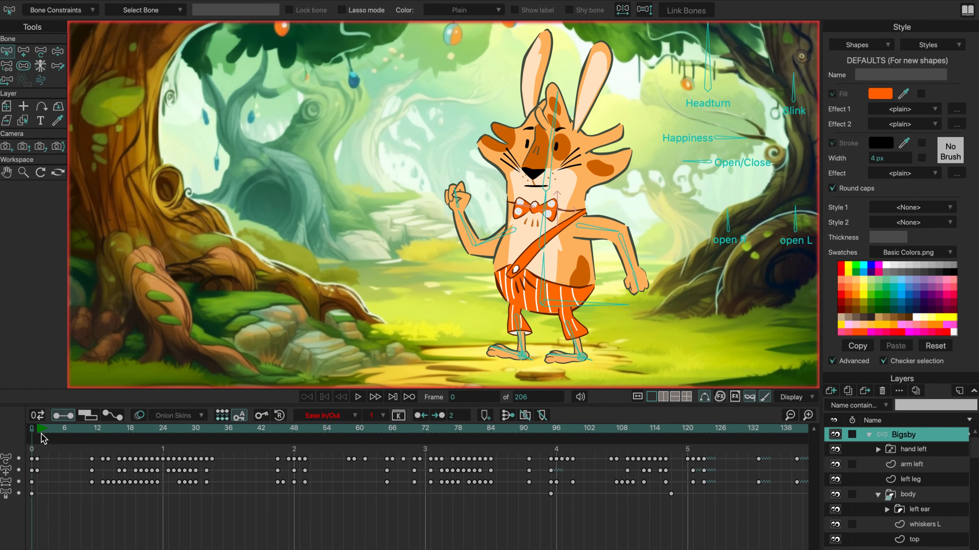
left_click(832, 391)
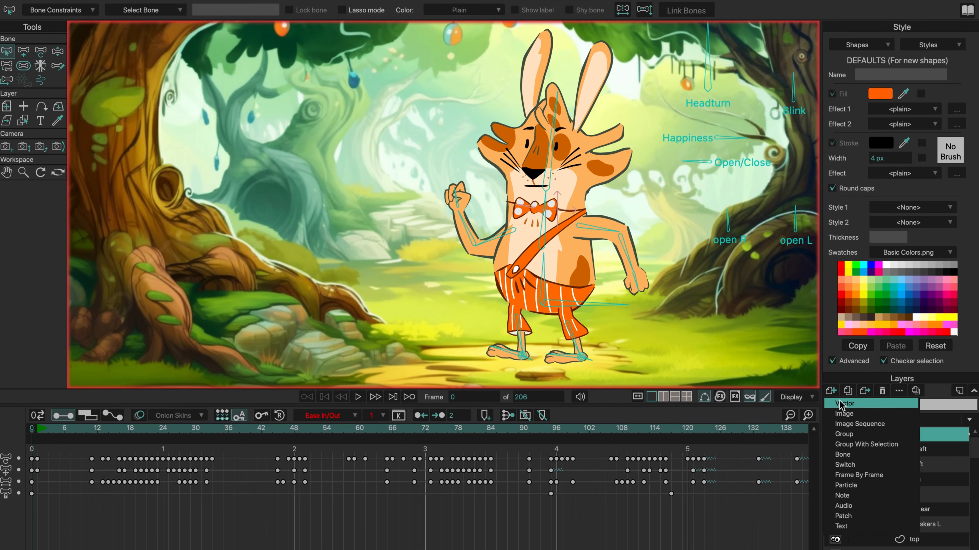
left_click(851, 406)
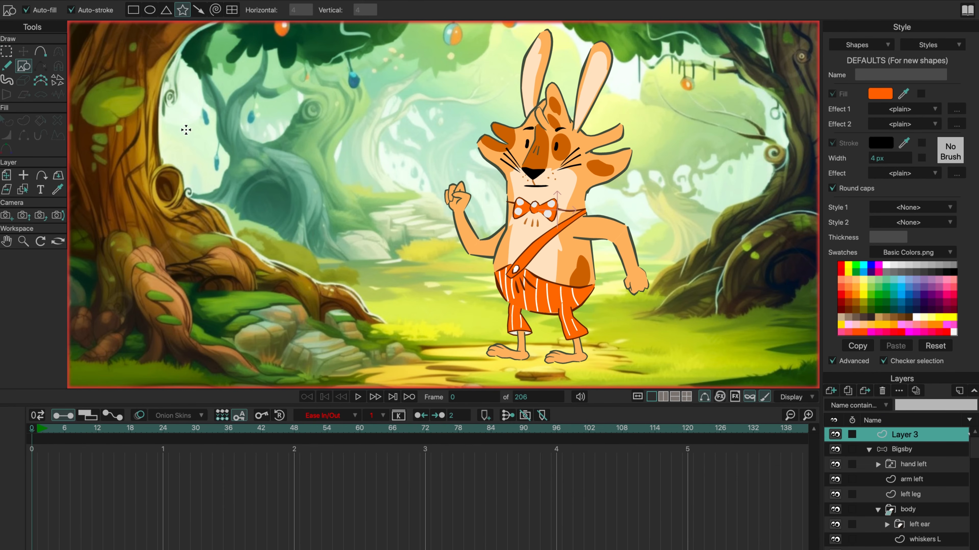
- Draw an orange five-pointed star near the tree trunk and move it down toward the rabbit
mouse_move(204, 159)
left_mouse_down()
mouse_move(162, 101)
mouse_move(203, 80)
left_mouse_up()
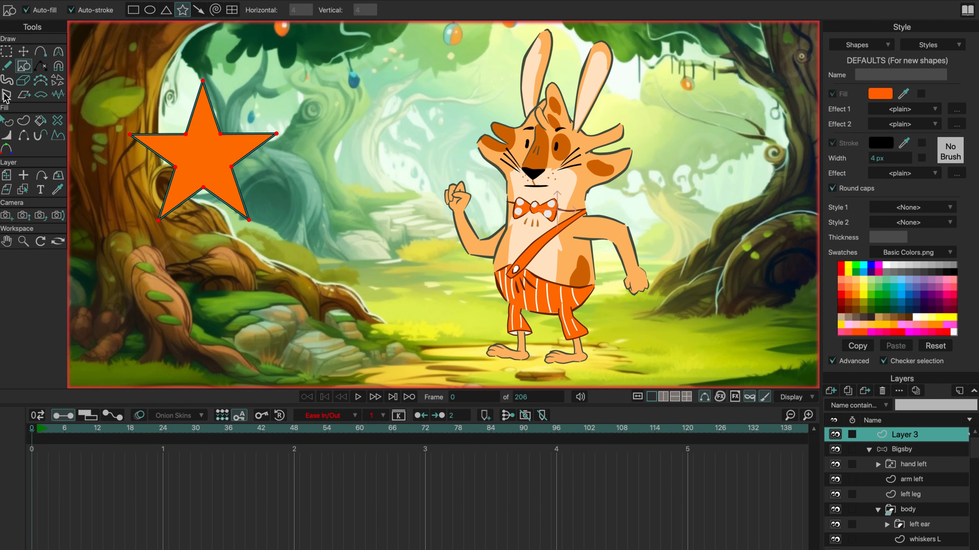
left_click(23, 52)
left_click_drag(145, 135, 203, 185)
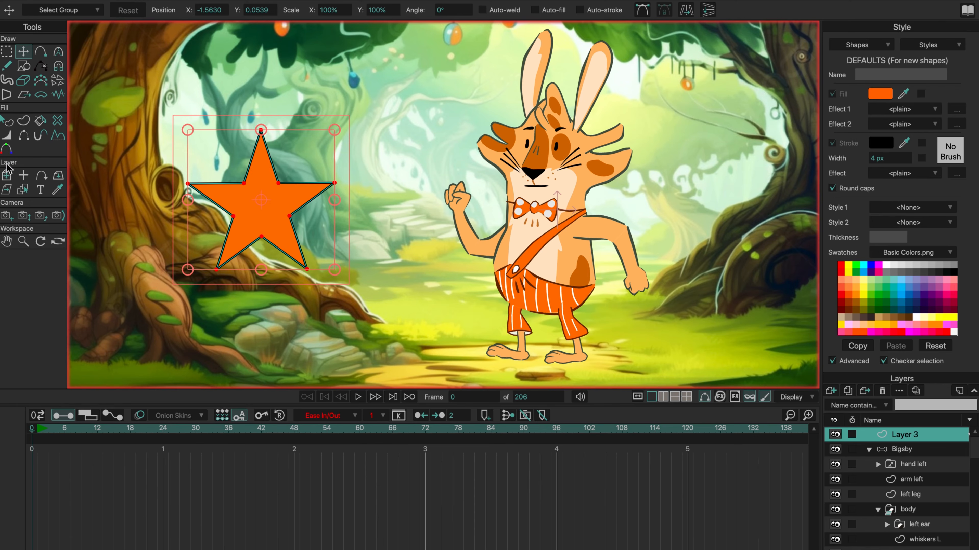
- Set the star layer's origin at the centre of the star
left_click(6, 175)
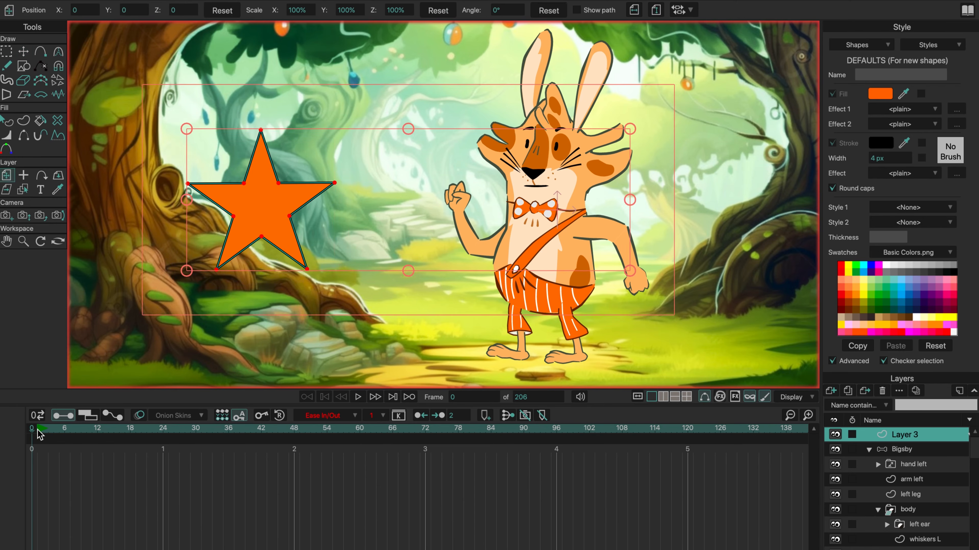
left_click(23, 175)
left_click(259, 207)
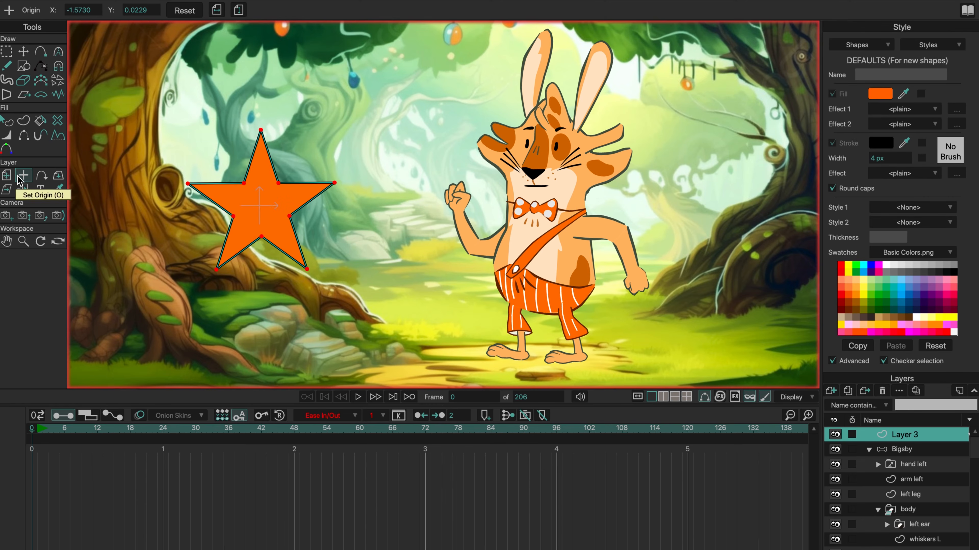
- At frame 12, rotate the star layer by about 40.6° and move it to about X 0.26, Y 0.19
left_click(7, 176)
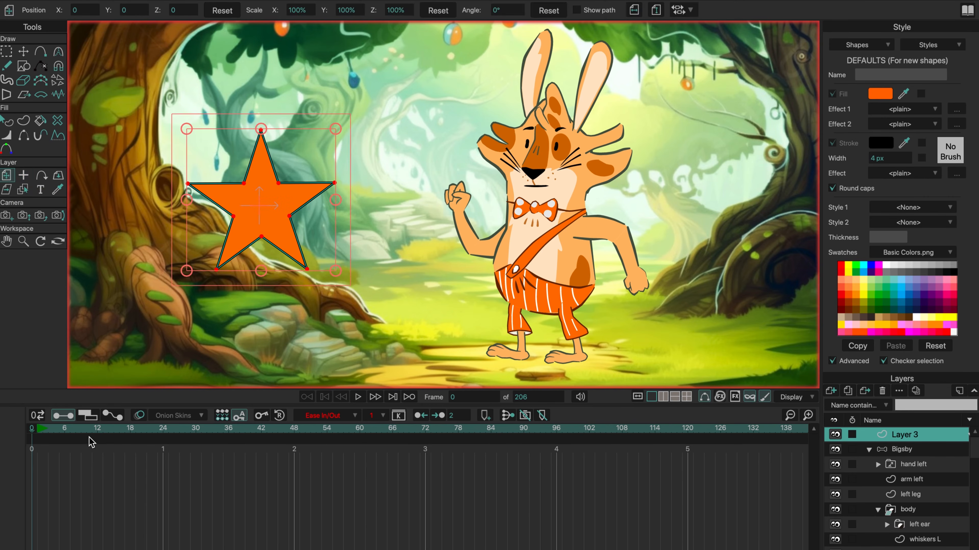
left_click_drag(80, 435, 97, 435)
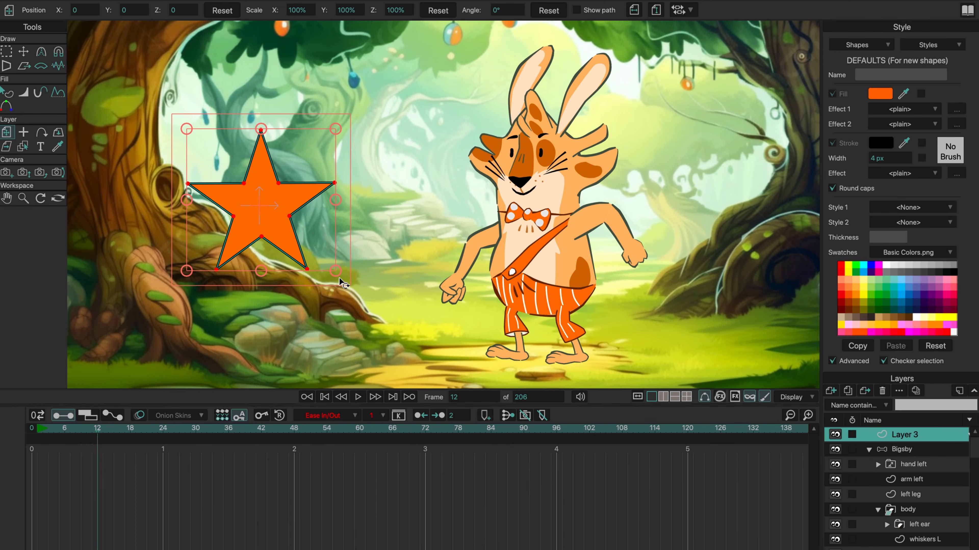
left_click_drag(344, 285, 364, 222)
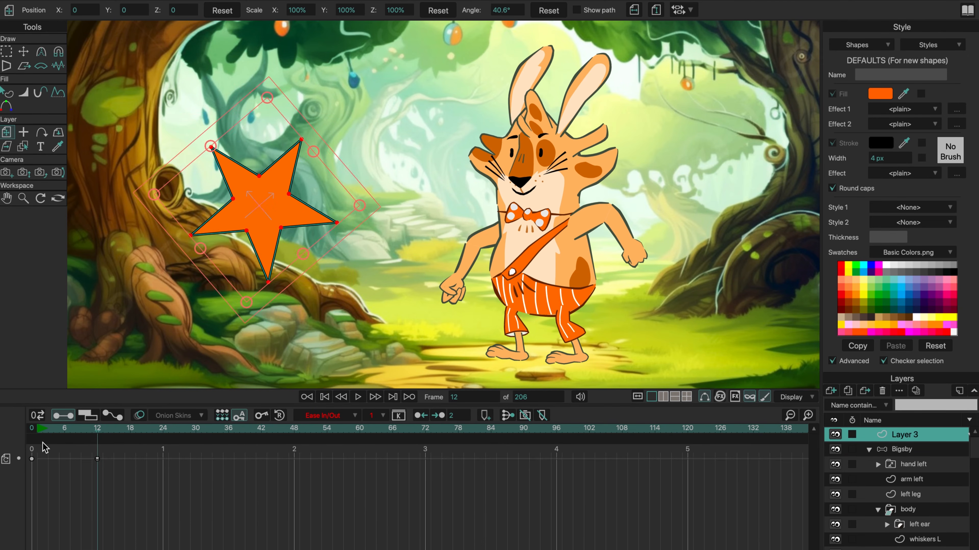
left_click_drag(11, 477, 110, 452)
left_click_drag(262, 221, 312, 184)
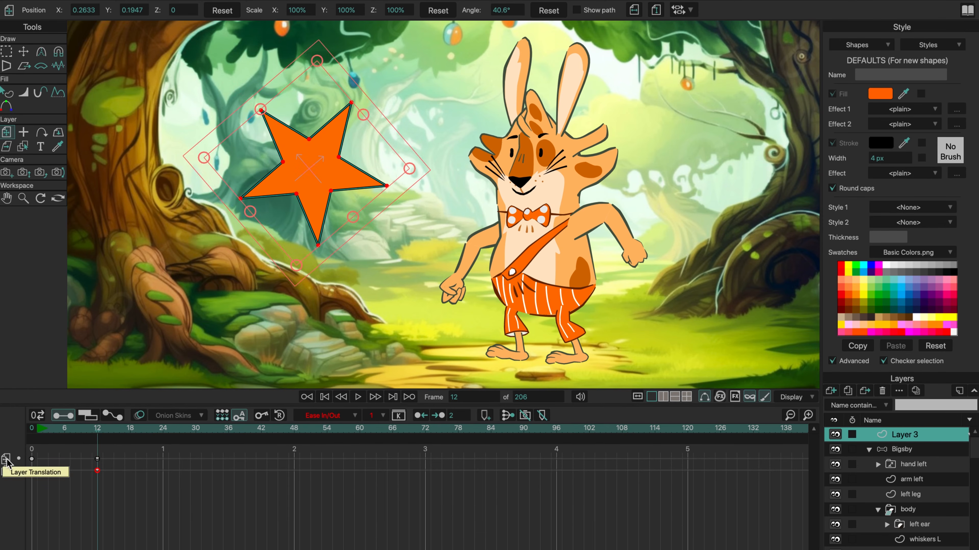
- Separate the layer translation dimensions and move the frame 12 keyframes to frame 19 for X, 14 for Y and 25 for Z
left_click(97, 459)
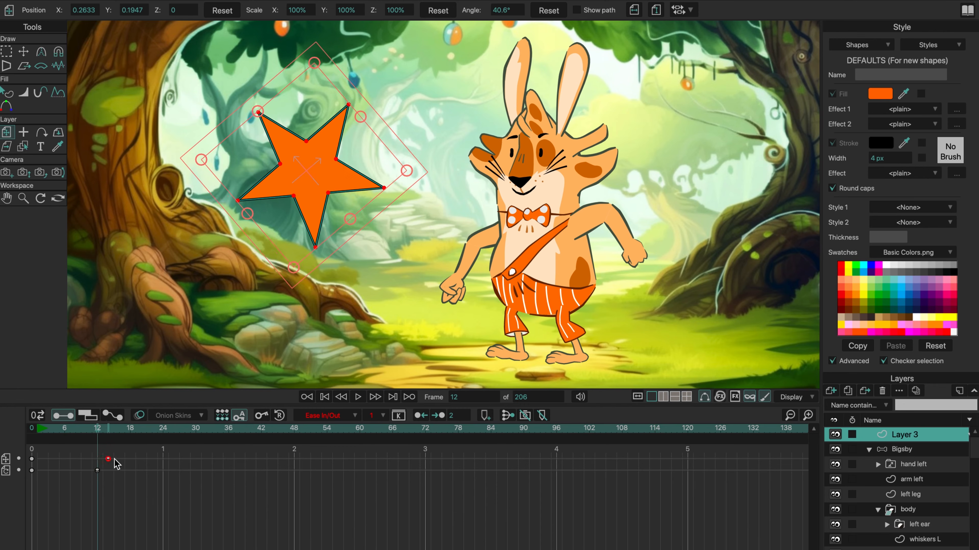
right_click(6, 458)
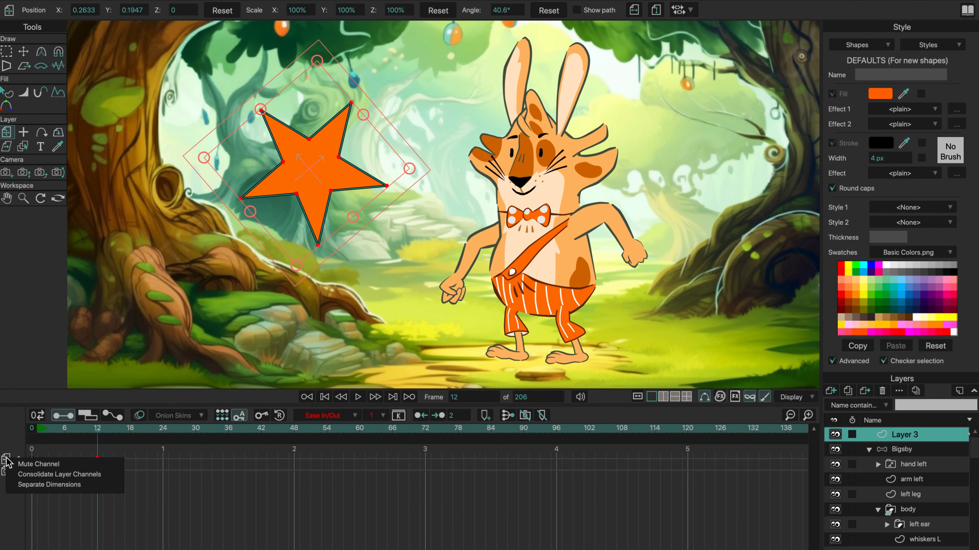
left_click(92, 486)
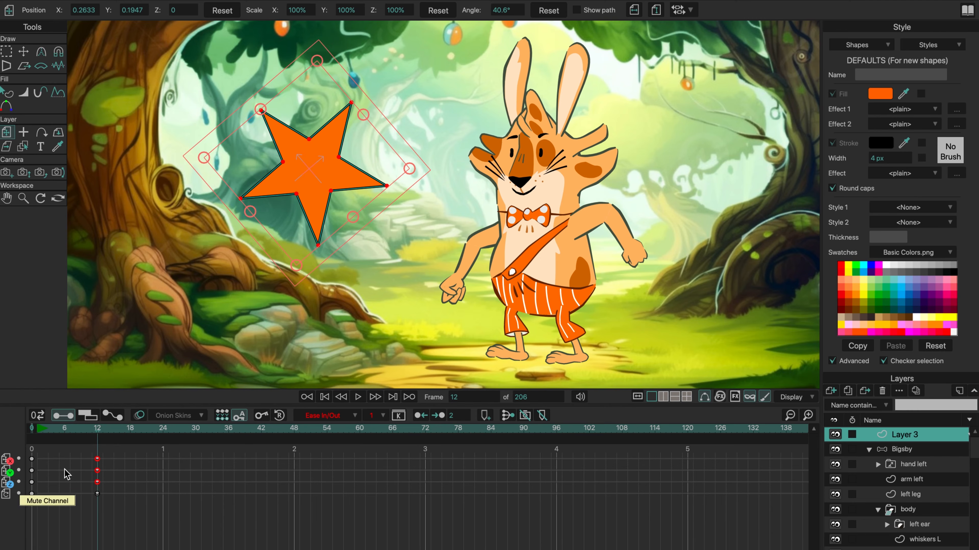
left_click_drag(98, 459, 168, 481)
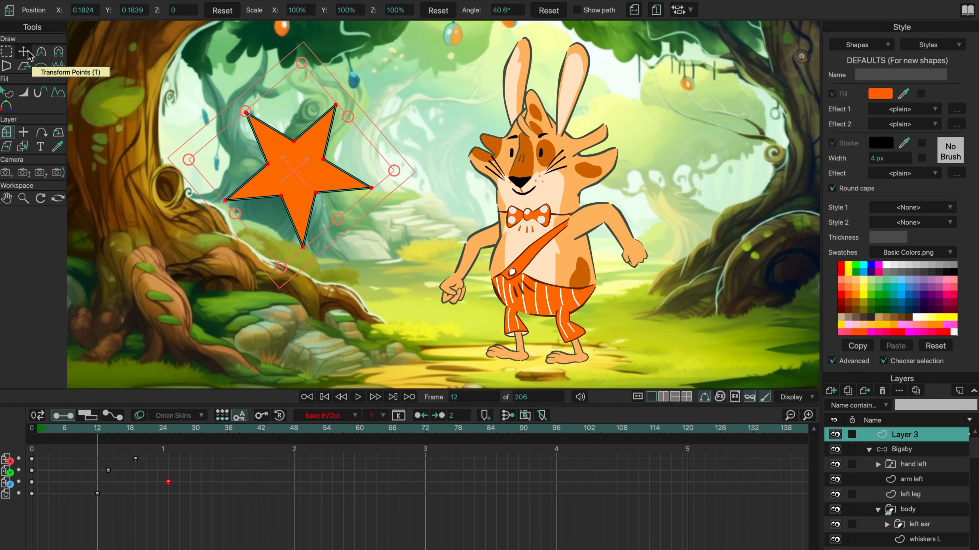
- At frame 12, select the star's tip point nearest the trunk and pull it outward to about X -2.06, Y 0.38
left_click(30, 55)
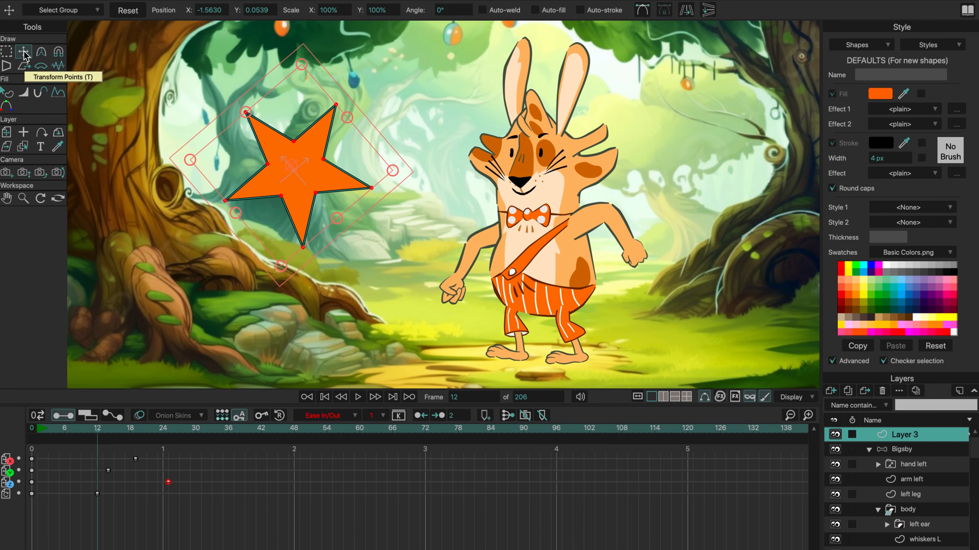
left_click(224, 201)
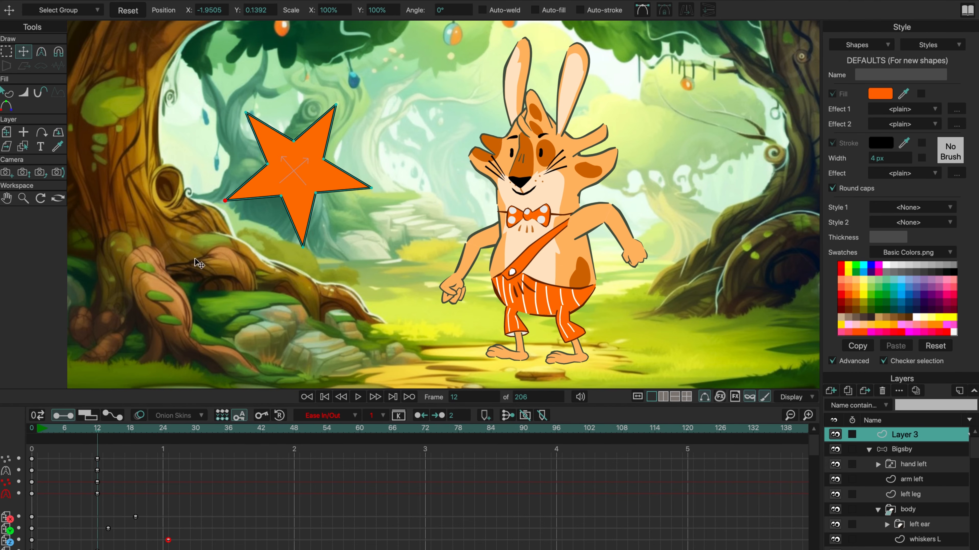
left_click_drag(225, 201, 180, 180)
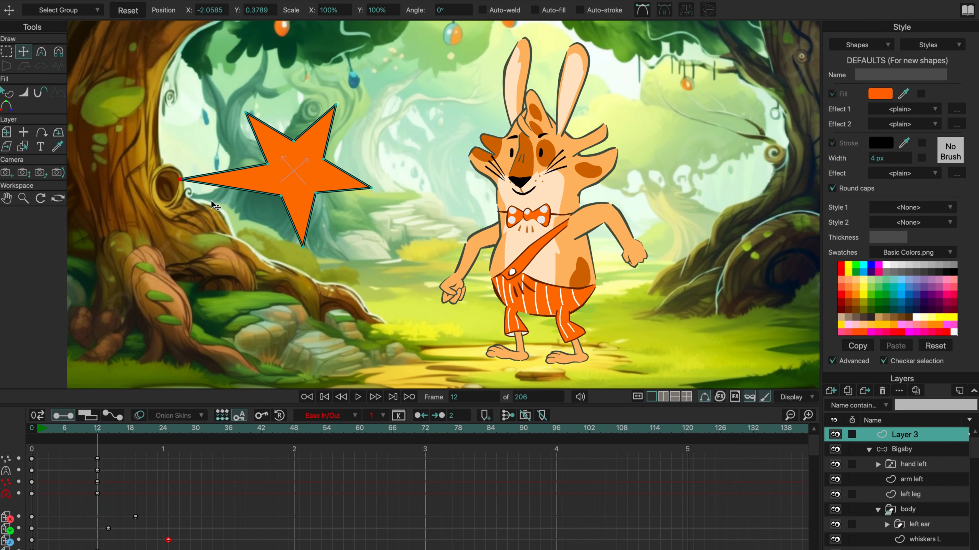
- At frame 16, move the selected star tip down to about X -2.16, Y -0.09 and select its point motion keyframe
left_click_drag(99, 432, 119, 432)
left_click_drag(192, 178, 236, 258)
left_click_drag(119, 432, 119, 432)
mouse_move(119, 483)
left_mouse_down()
mouse_move(148, 482)
mouse_move(119, 483)
left_mouse_up()
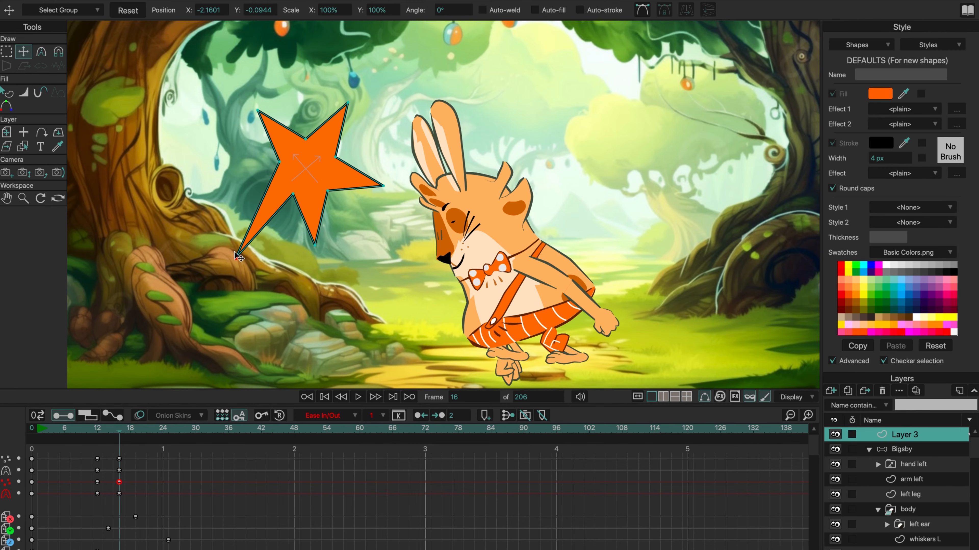
- Turn off separate dimensions for the star's layer translation channel
right_click(6, 518)
left_click(26, 543)
- In the Timeline Channels settings, hide the red selected point motion channel and restore it to automatic display
left_click(307, 1)
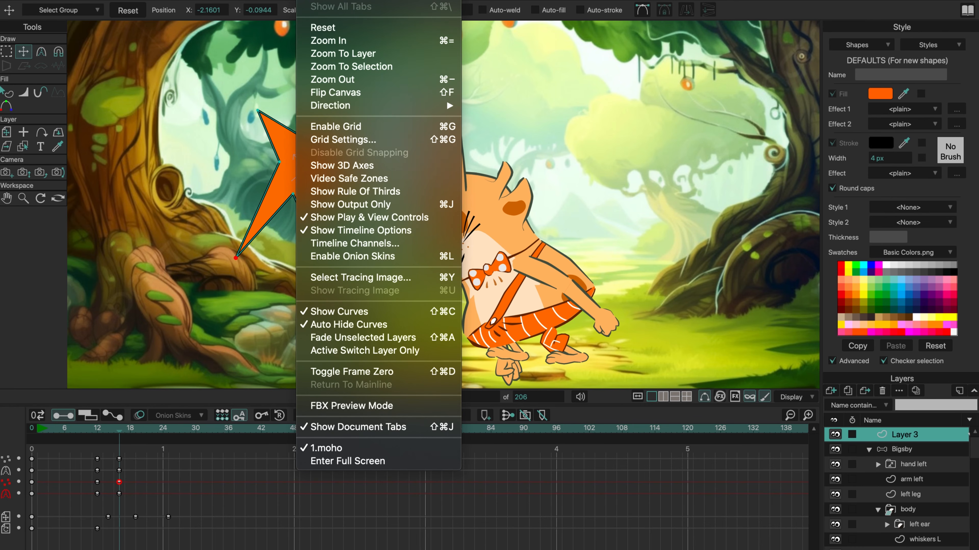
left_click(412, 244)
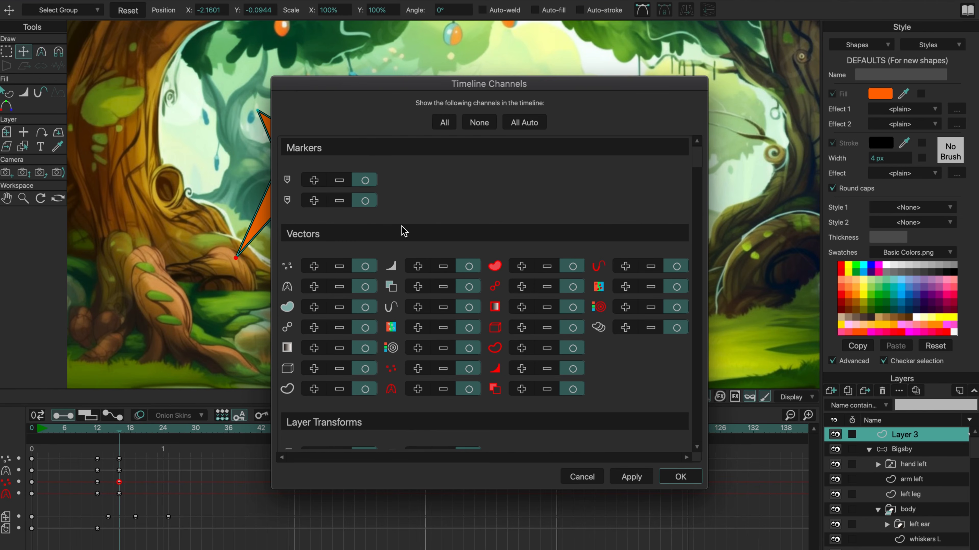
scroll(699, 162, "down", 5)
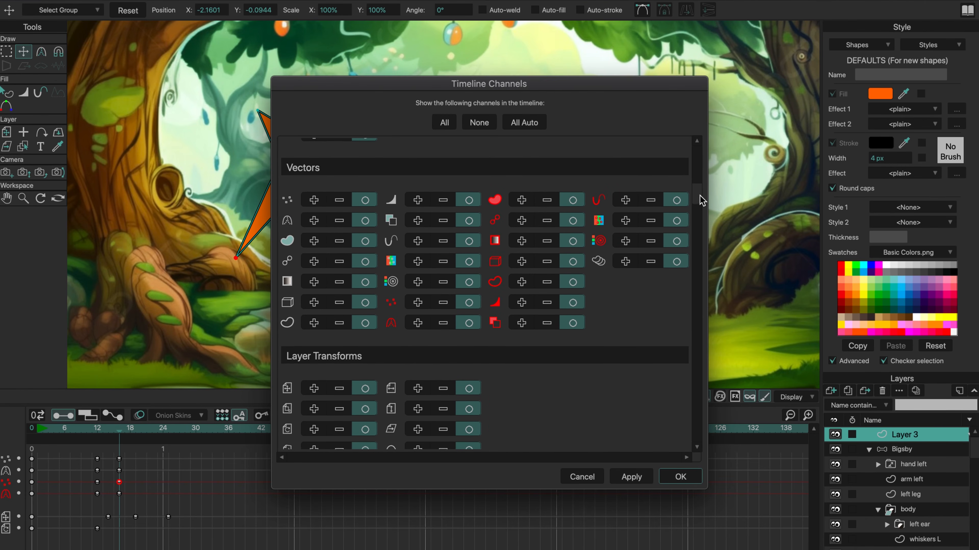
left_click_drag(702, 248, 710, 157)
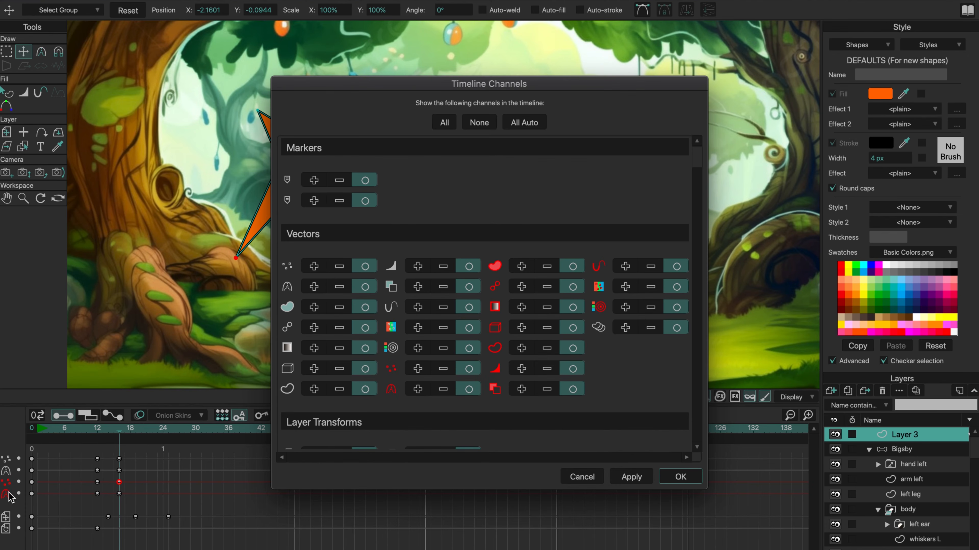
left_click(444, 369)
left_click(639, 482)
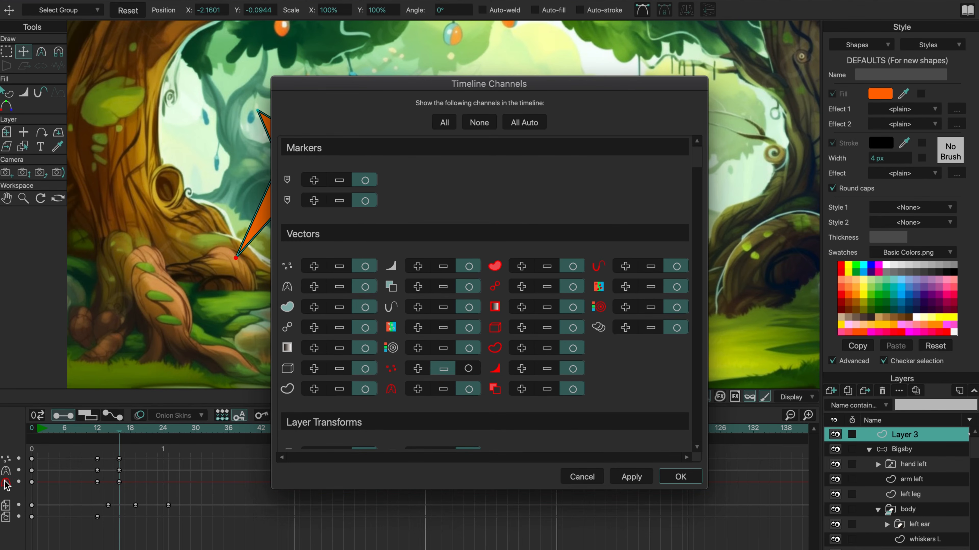
left_click(467, 369)
left_click(637, 481)
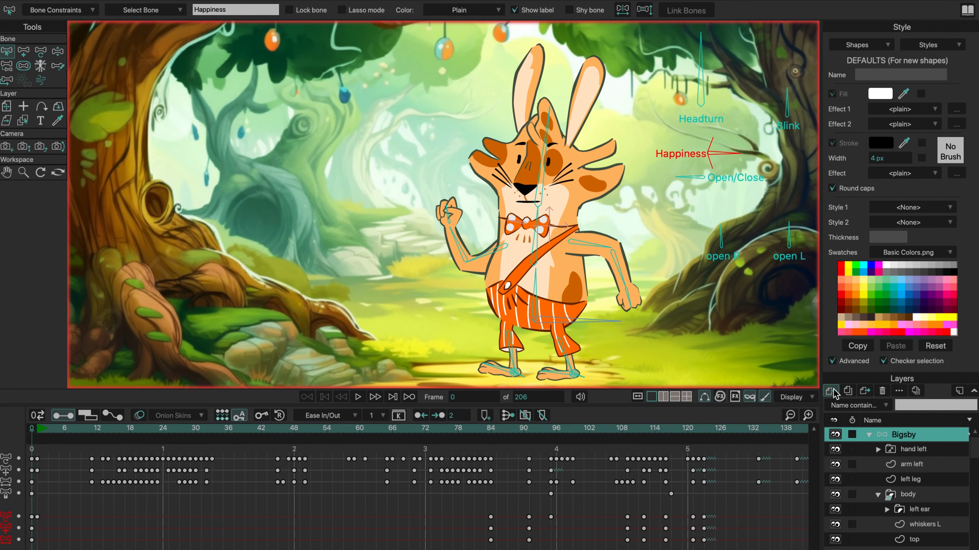
left_click(831, 391)
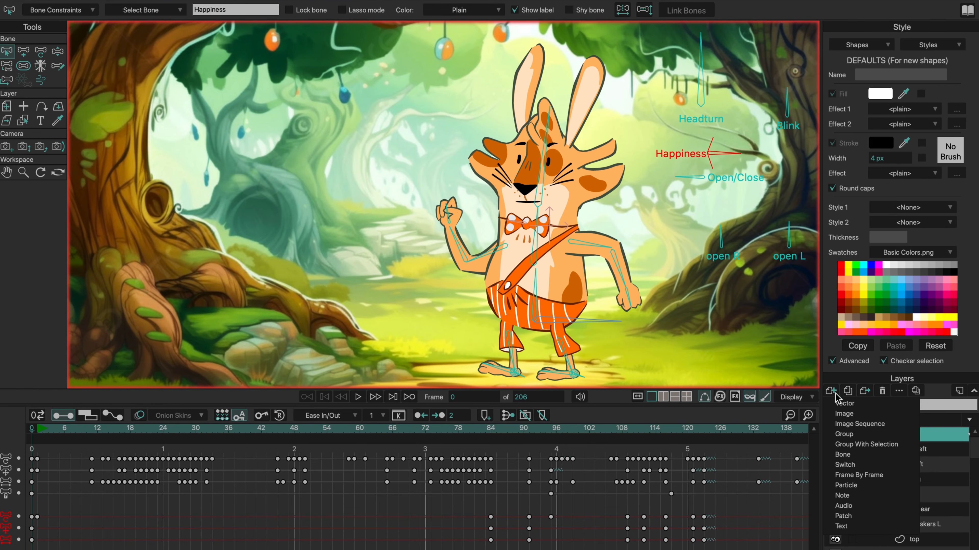
mouse_move(717, 331)
left_mouse_down()
mouse_move(731, 335)
mouse_move(736, 315)
mouse_move(725, 329)
left_mouse_up()
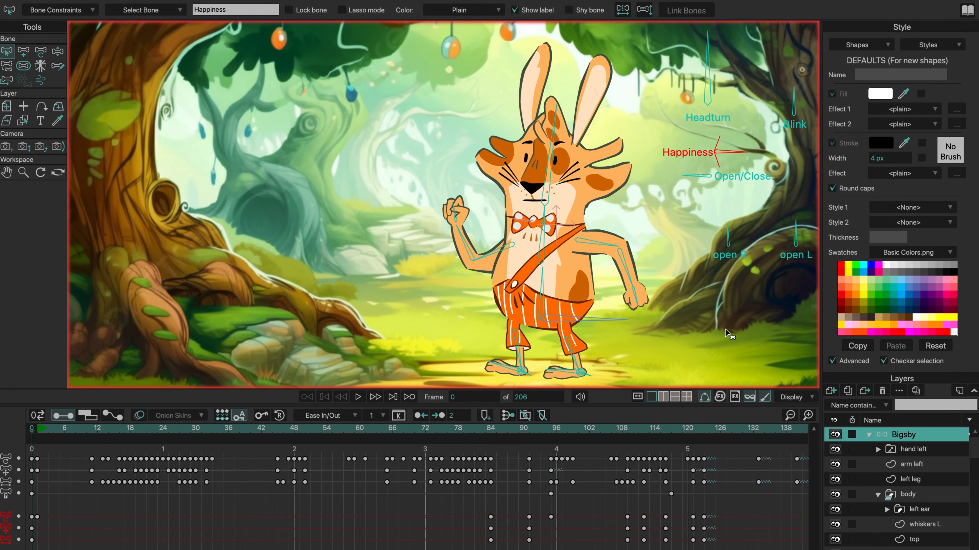
- Add a new vector layer above Bigsby and draw a white square over the large tree trunk near the hollow
left_click(831, 391)
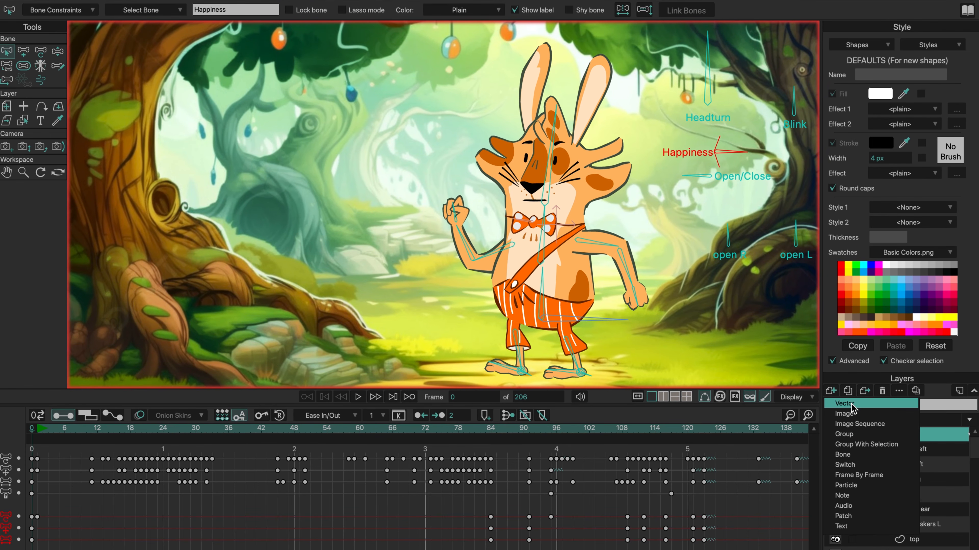
key("Return")
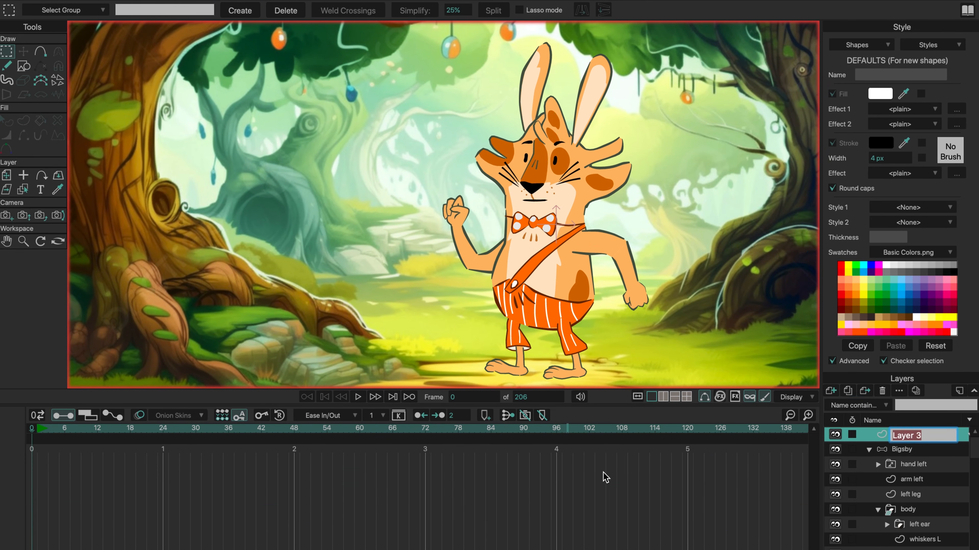
left_click(27, 69)
left_click(133, 9)
mouse_move(129, 162)
left_mouse_down()
mouse_move(187, 232)
mouse_move(210, 233)
left_mouse_up()
- At frame 6, move the square's layer up and away from the trunk, and set the shape's fill to yellow
left_click_drag(49, 431, 64, 436)
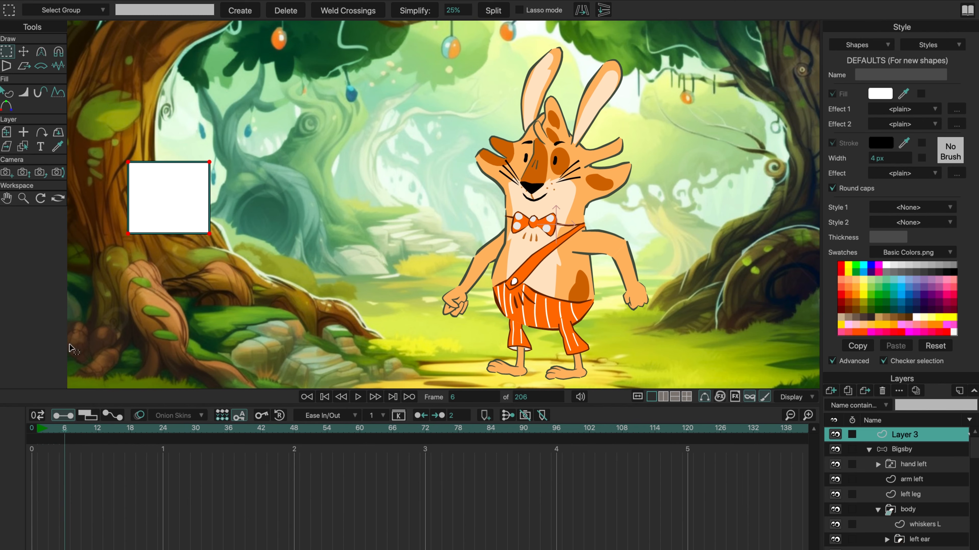
left_click(6, 132)
left_click_drag(156, 206, 212, 164)
key("q")
left_click(212, 147)
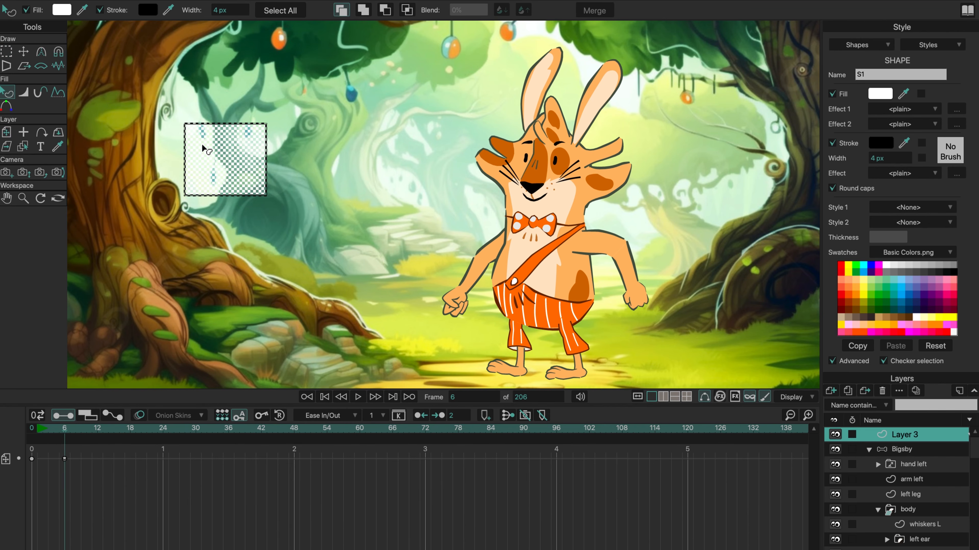
left_click(852, 269)
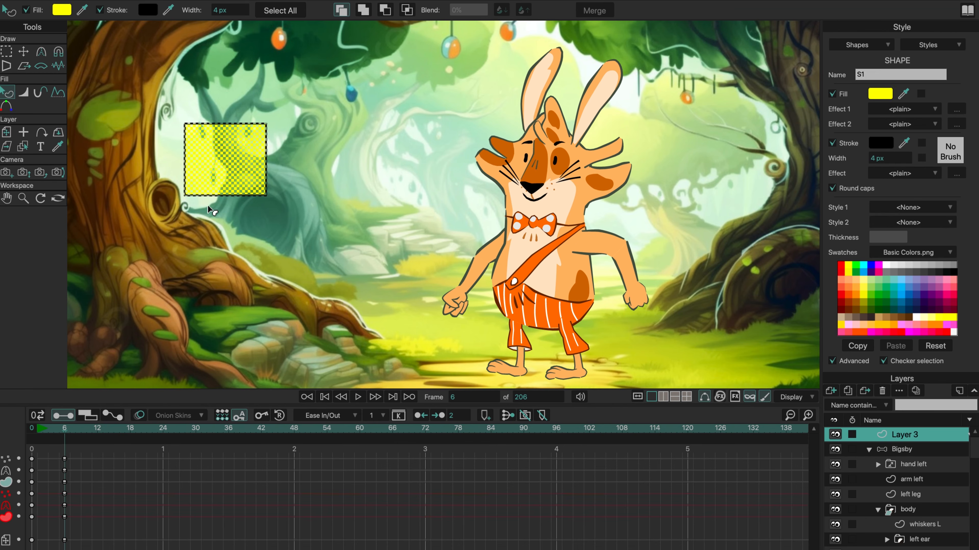
- At frame 12, move the square's points down toward the rabbit and set the shape's fill to cyan
left_click(23, 51)
left_click_drag(65, 437, 98, 437)
left_click_drag(246, 173, 293, 231)
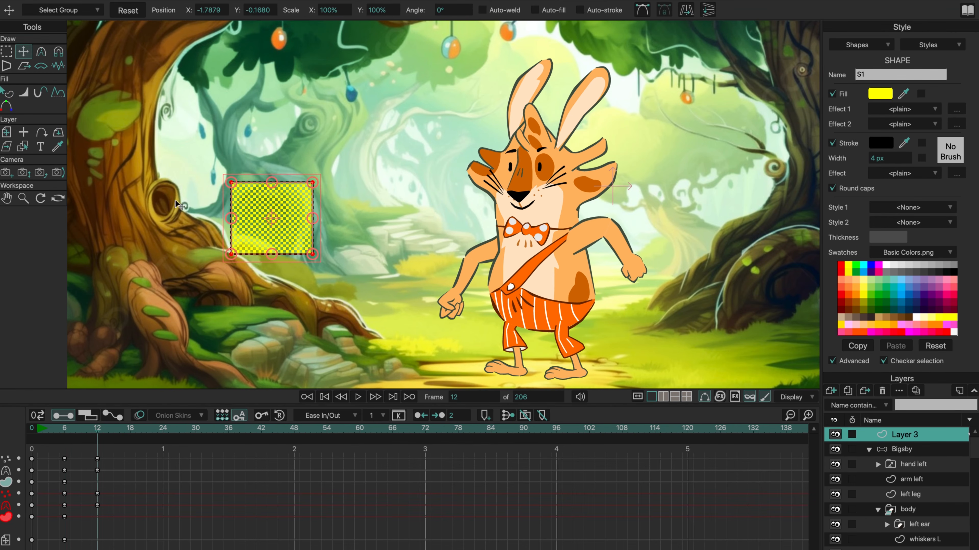
left_click(865, 266)
left_click(276, 324)
- Select the square shape at frame 0 and scrub through frame 6 to frame 12 to examine its fill color channel
left_click_drag(99, 438, 32, 437)
left_click(154, 215)
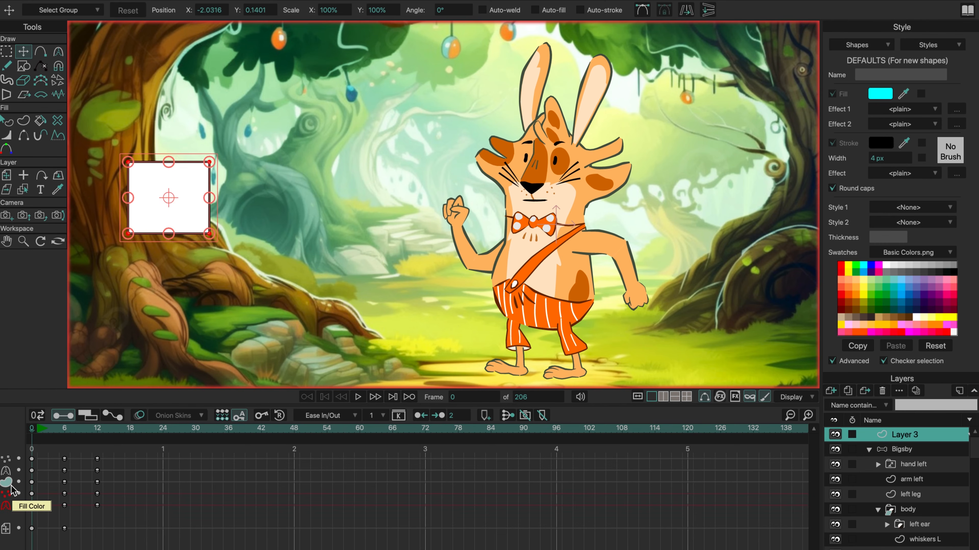
left_click(7, 124)
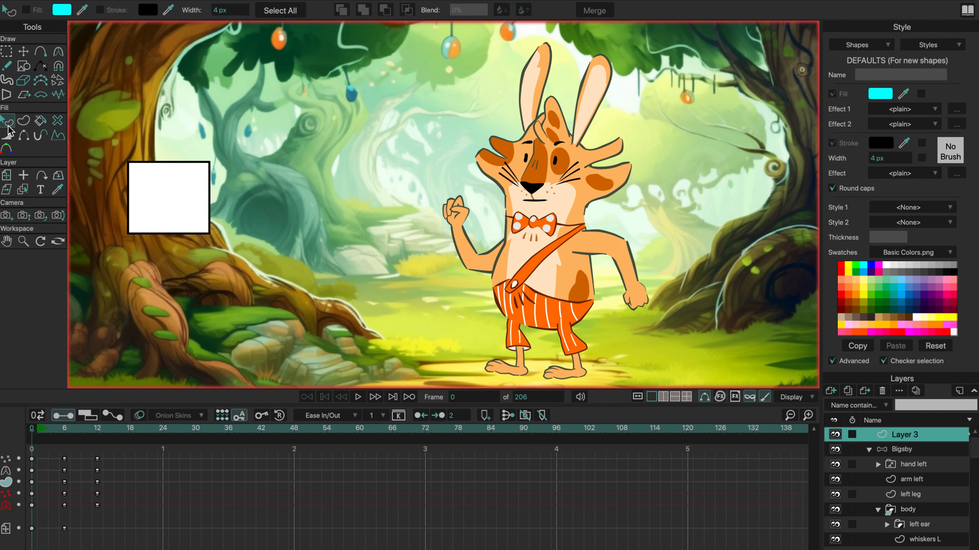
left_click(148, 196)
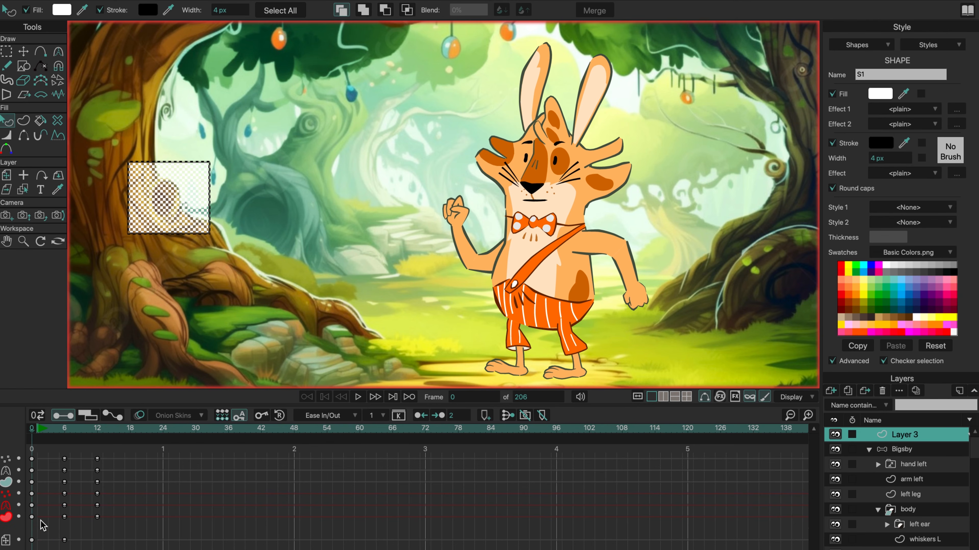
left_click(66, 438)
left_click_drag(68, 439, 100, 445)
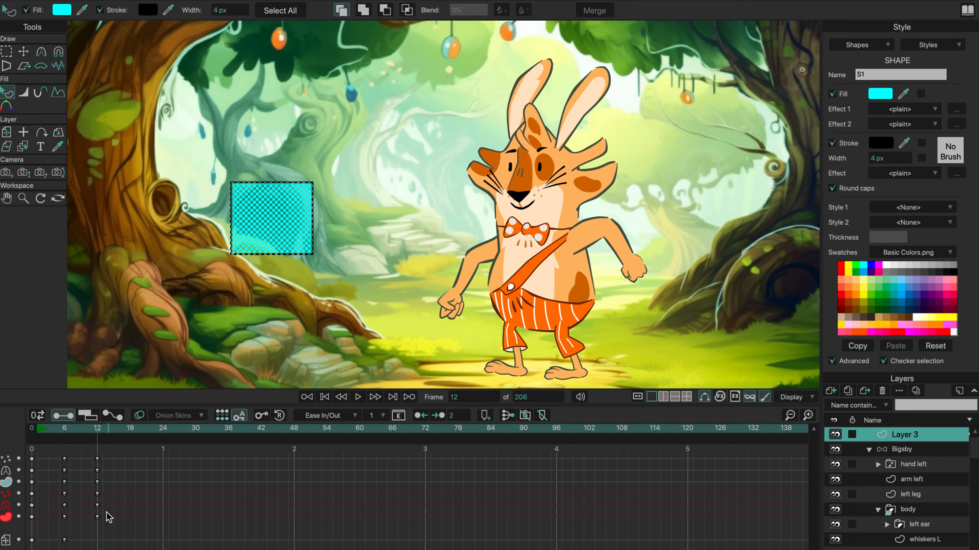
- Delete the selected shape's fill color keyframe at frame 12 and set the square's fill to magenta there
left_click(97, 517)
key("Delete")
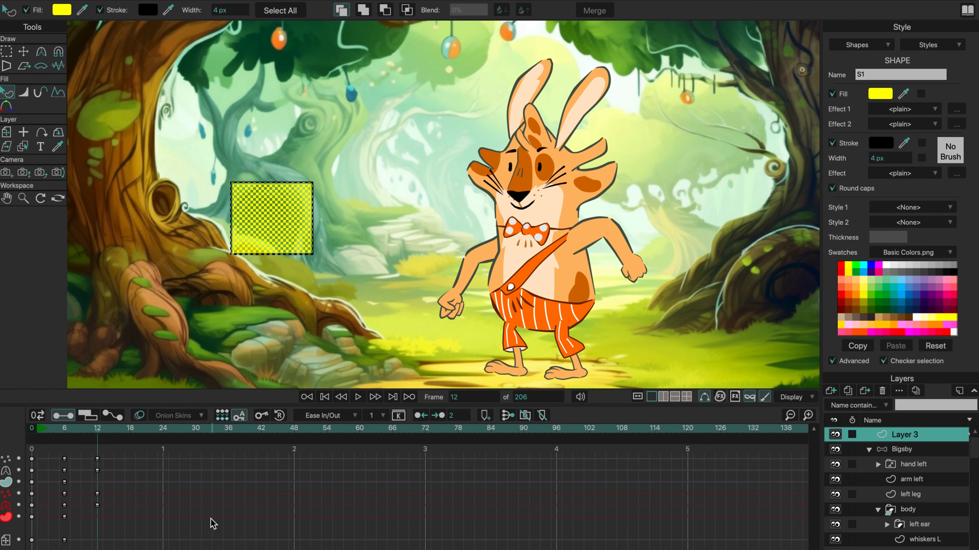
left_click(881, 267)
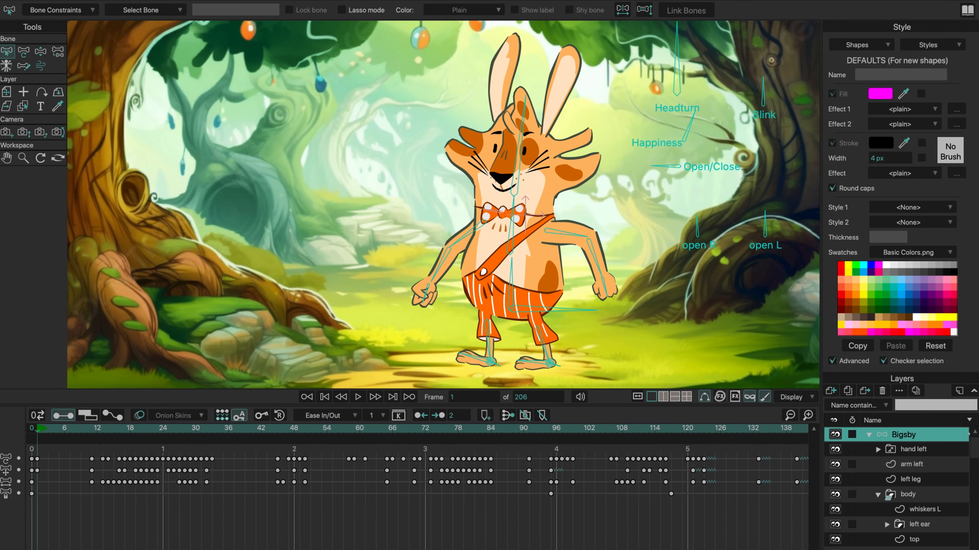
- Select Bigsby's bone keyframes from frame 1 through frame 11
left_click(226, 2)
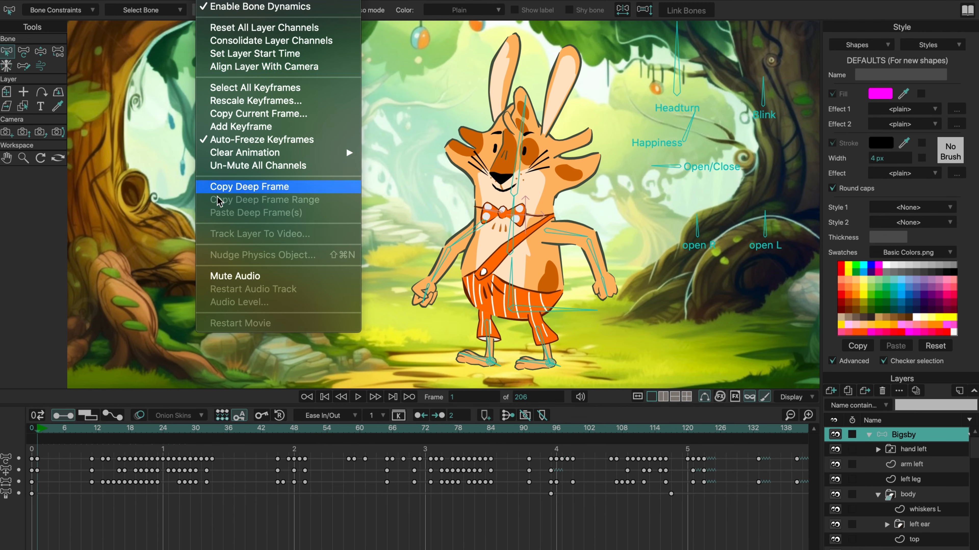
left_click(93, 499)
left_click_drag(99, 452, 40, 516)
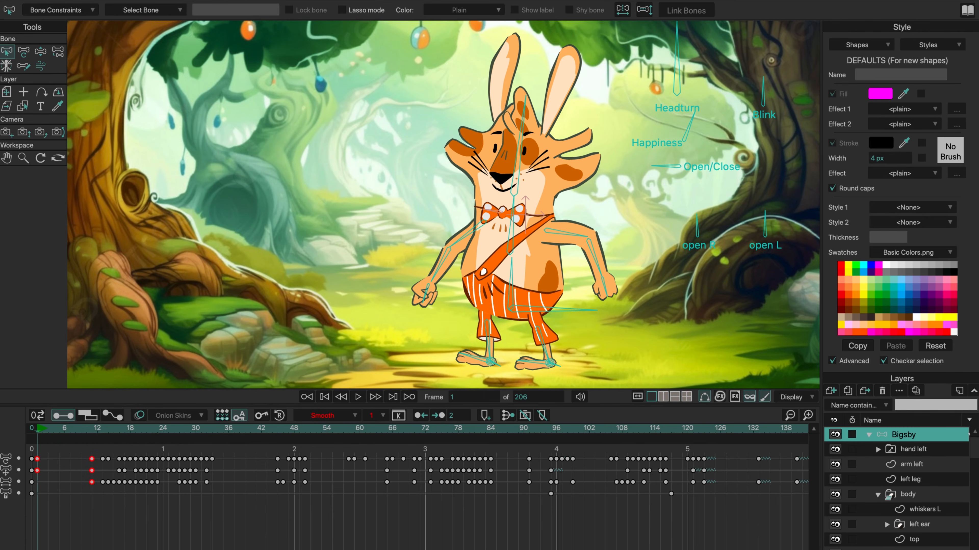
- Rescale the entire document's keyframes from start frame 1, end frame 11 to new start frame 1, new end frame 18
left_click(220, 1)
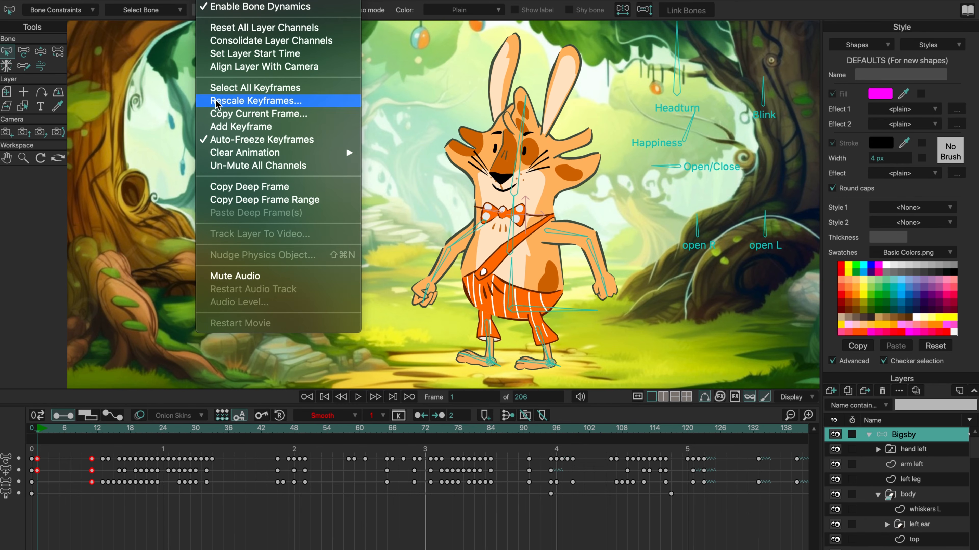
left_click(299, 108)
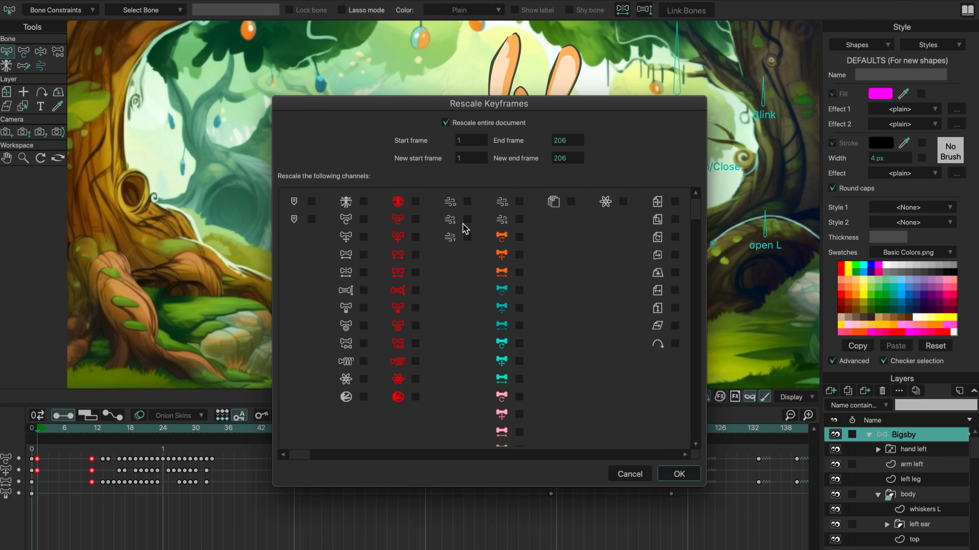
left_click(565, 142)
type("11")
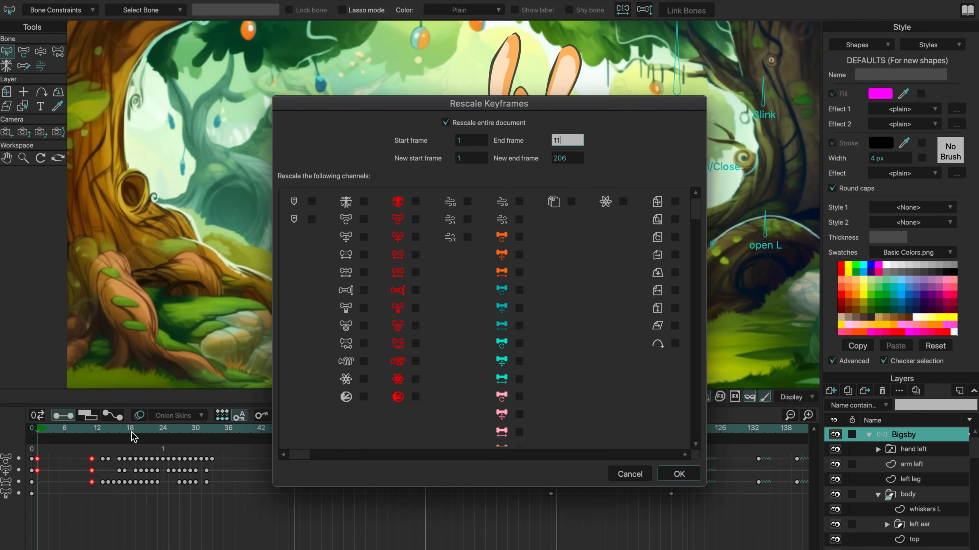
left_click(565, 158)
type("18")
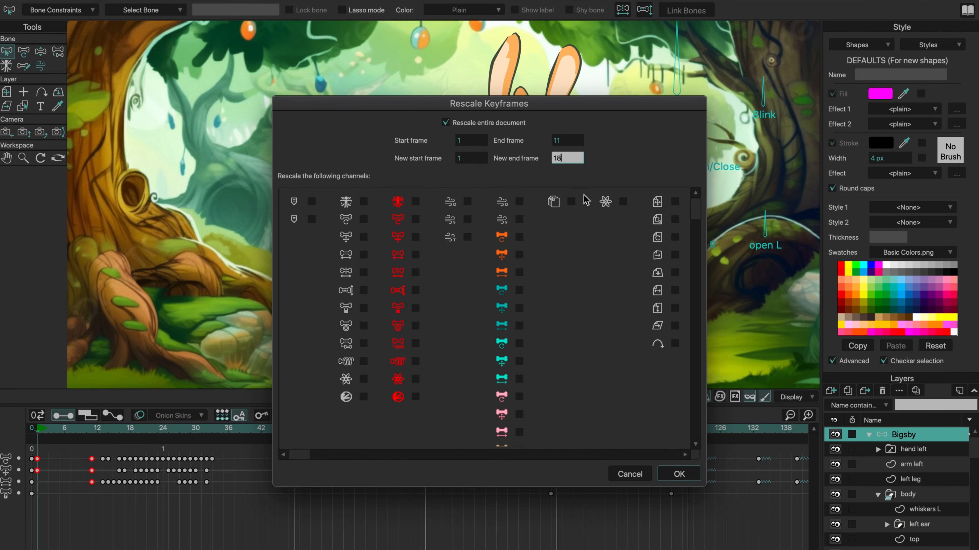
left_click(679, 475)
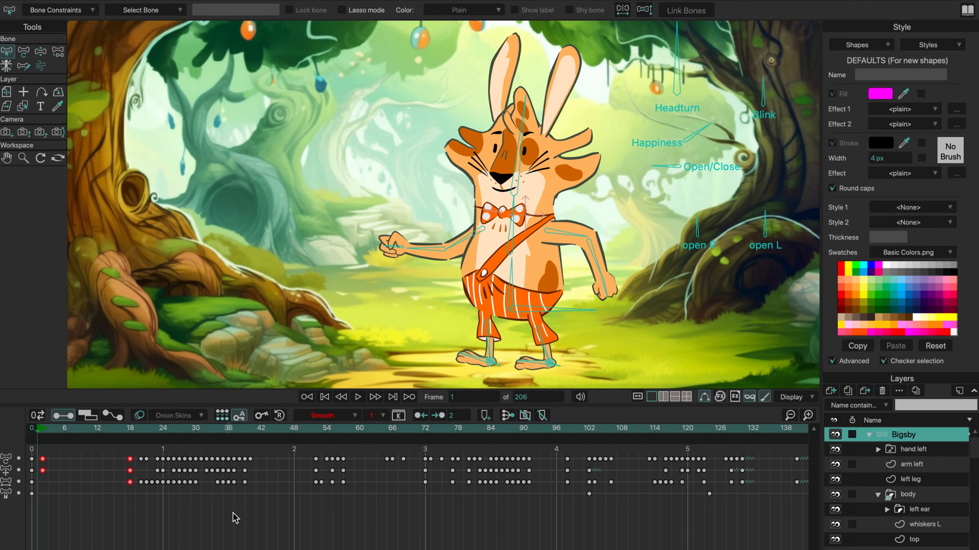
- Select Bigsby's keyframes from frame 20 to 40, then try rescaling the entire document from end frame 20 to 50 and undo it
left_click_drag(134, 435, 250, 450)
left_click_drag(234, 502, 140, 452)
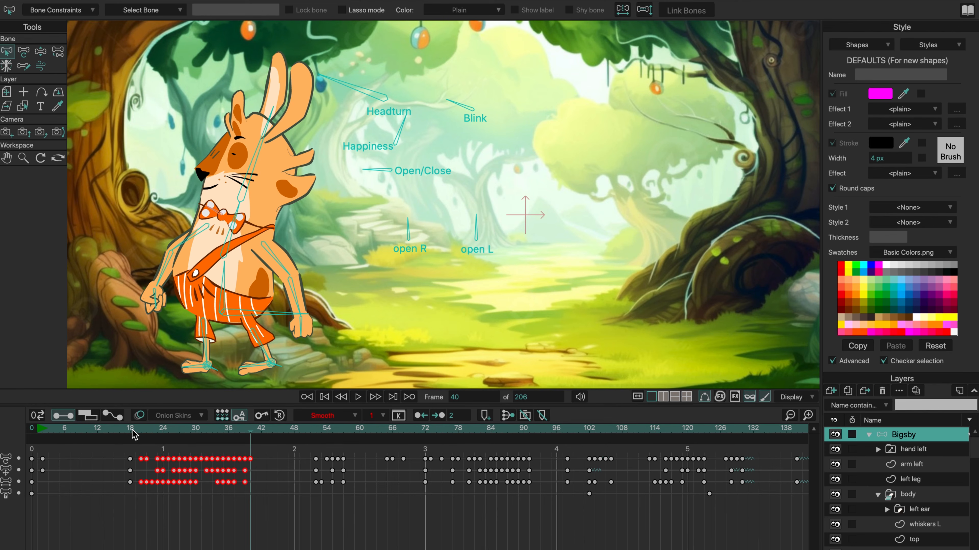
left_click(212, 1)
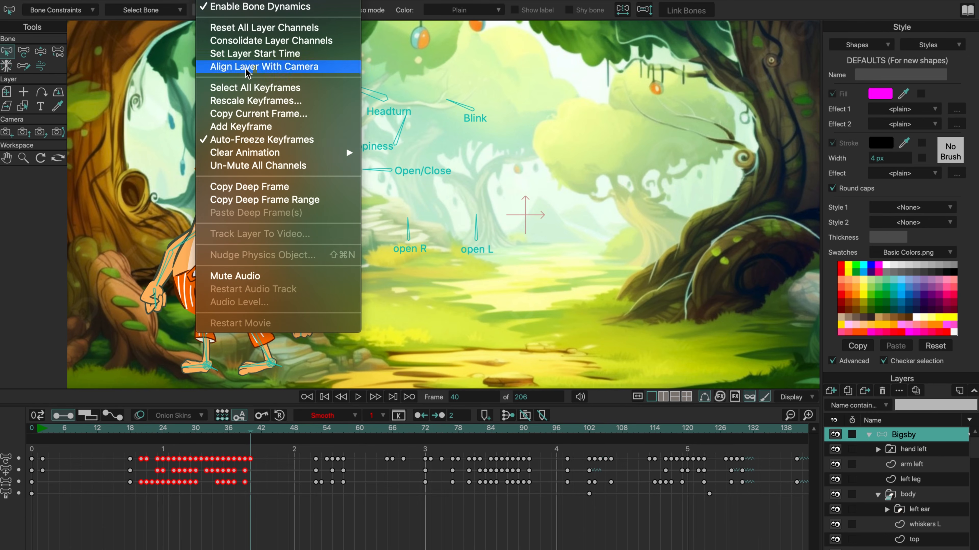
left_click(250, 101)
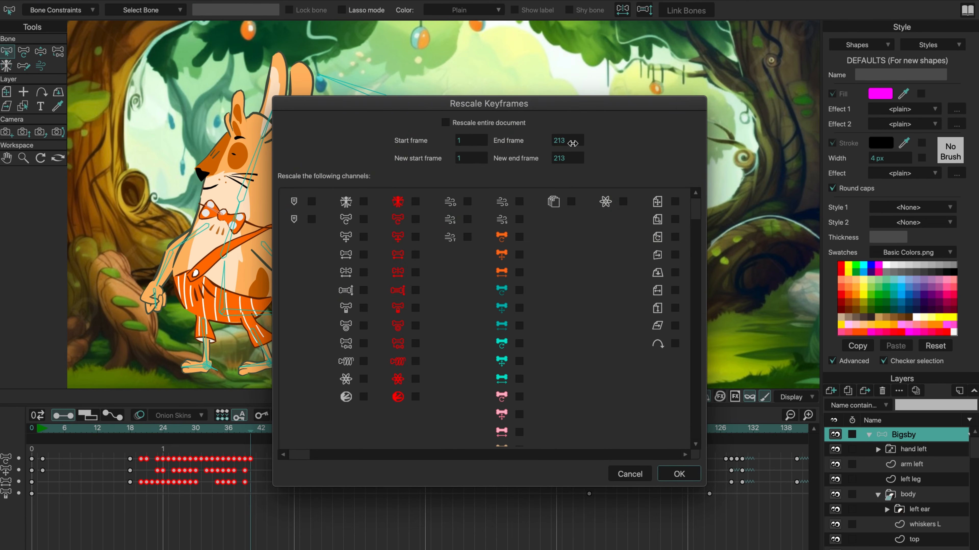
left_click(454, 122)
left_click(555, 141)
type("20")
left_click(570, 159)
type("50")
left_click(678, 475)
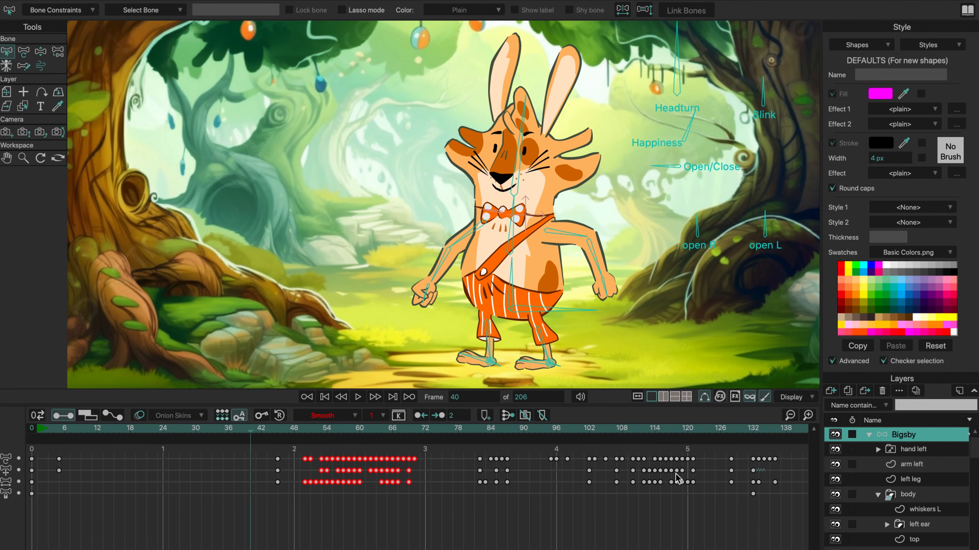
key("super+z")
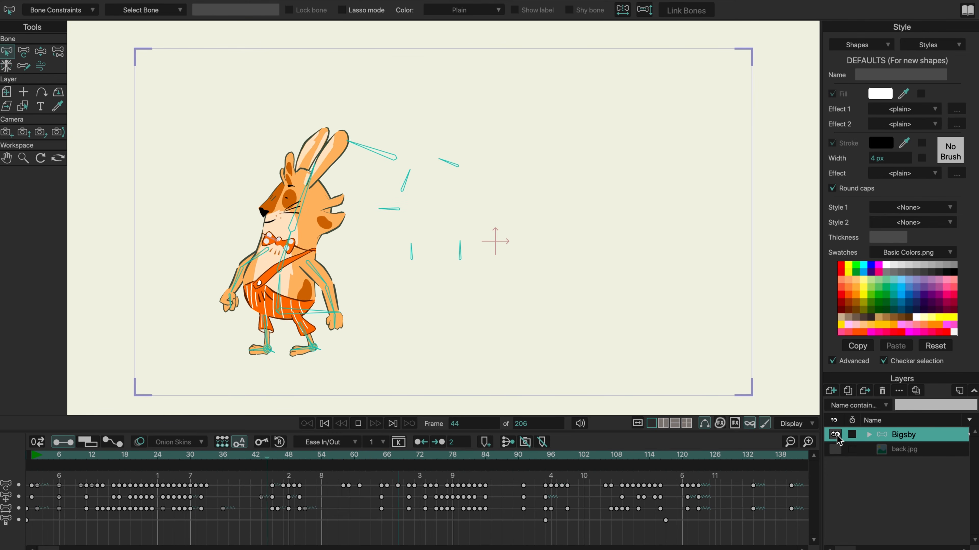
- Show the back.jpg background layer during playback, then stop and restart the animation
left_click(836, 450)
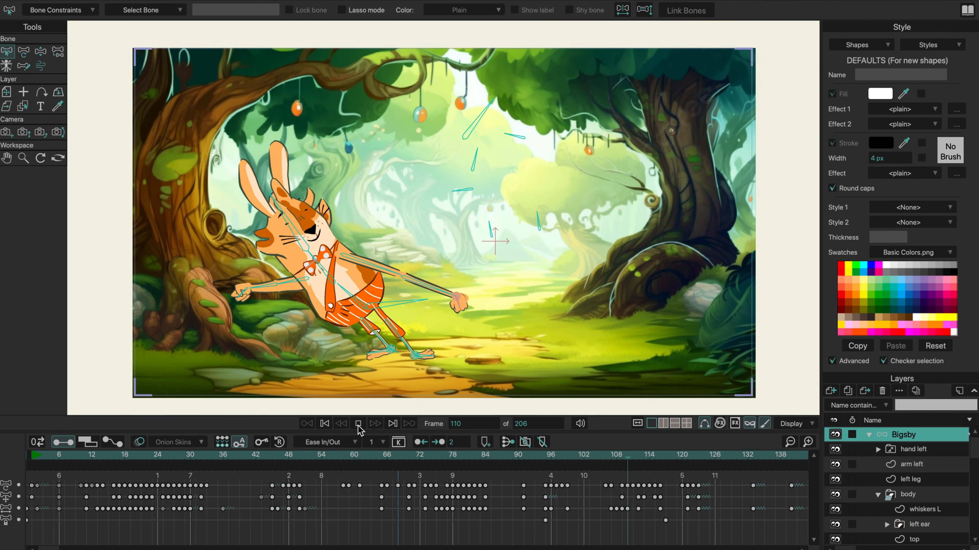
left_click(359, 424)
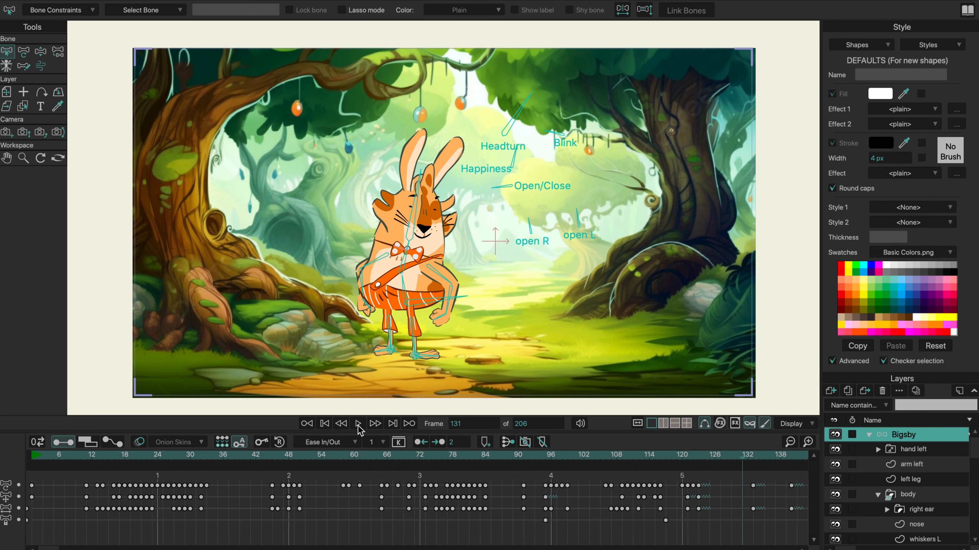
left_click(359, 423)
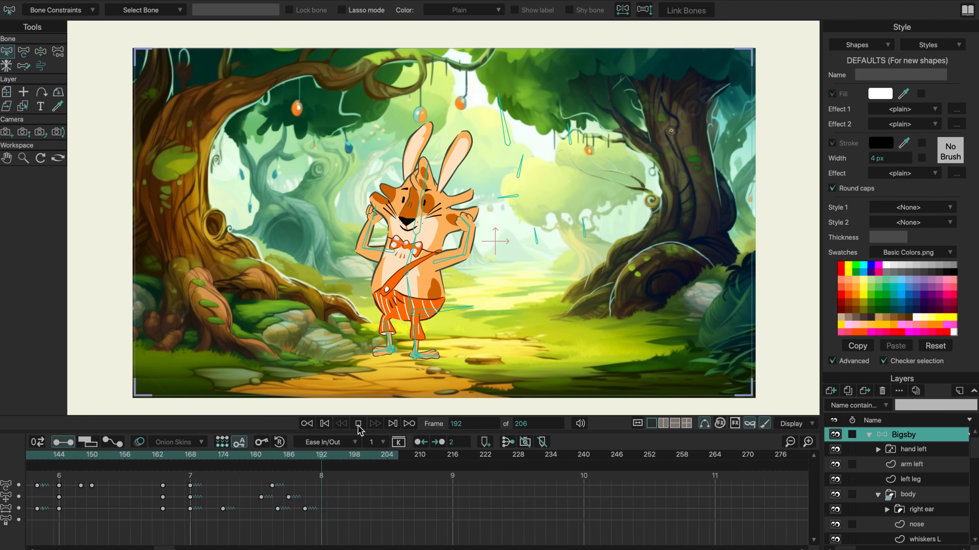
- Hide the Bigsby layer, collapse its group, and hide back.jpg while the animation plays
left_click(835, 435)
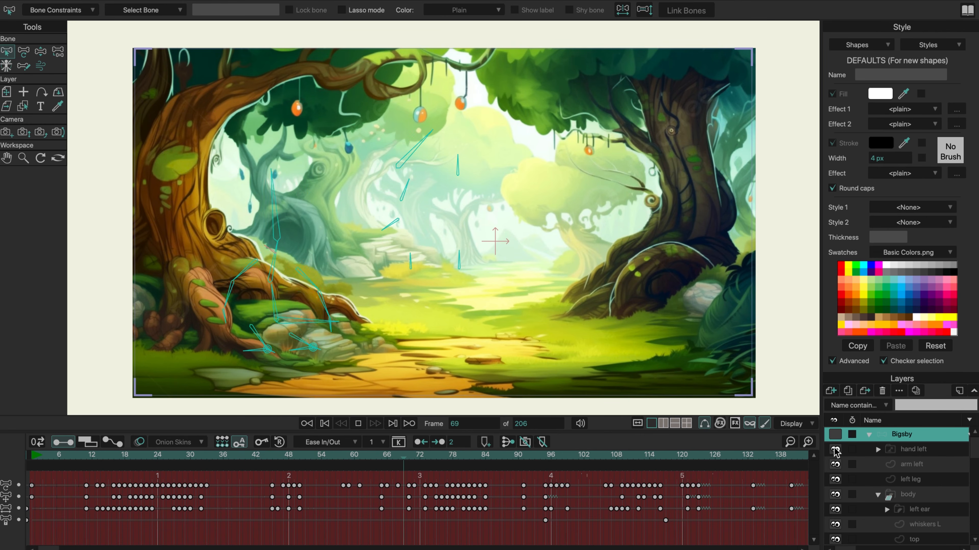
left_click(868, 434)
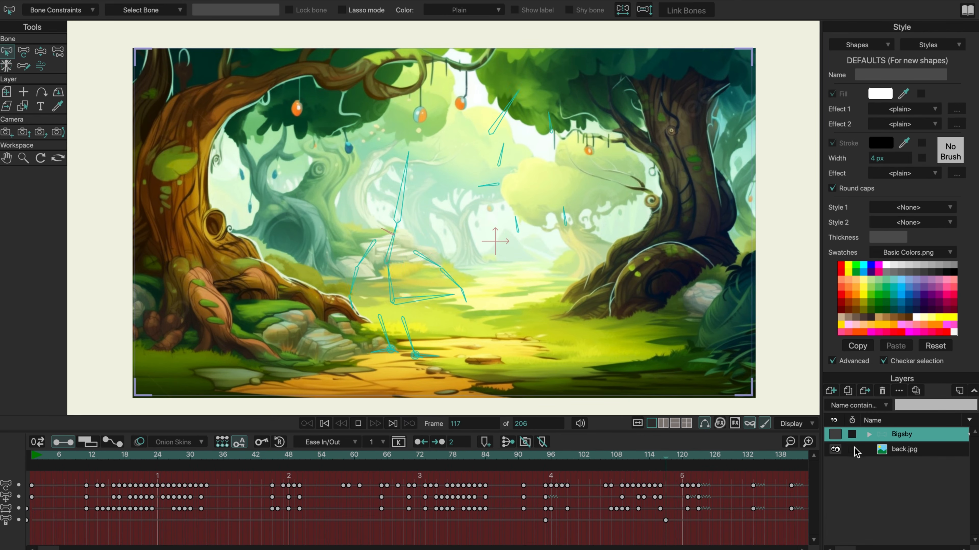
left_click(835, 450)
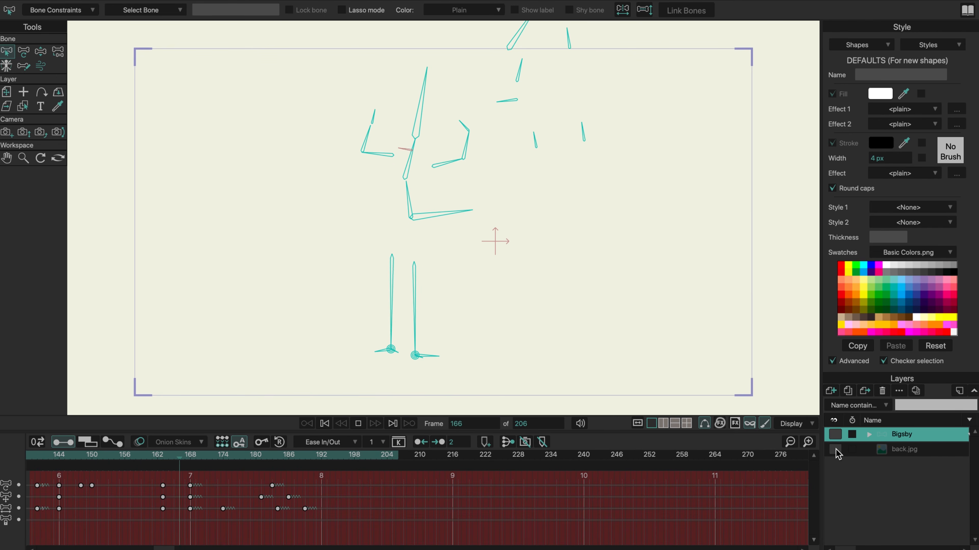